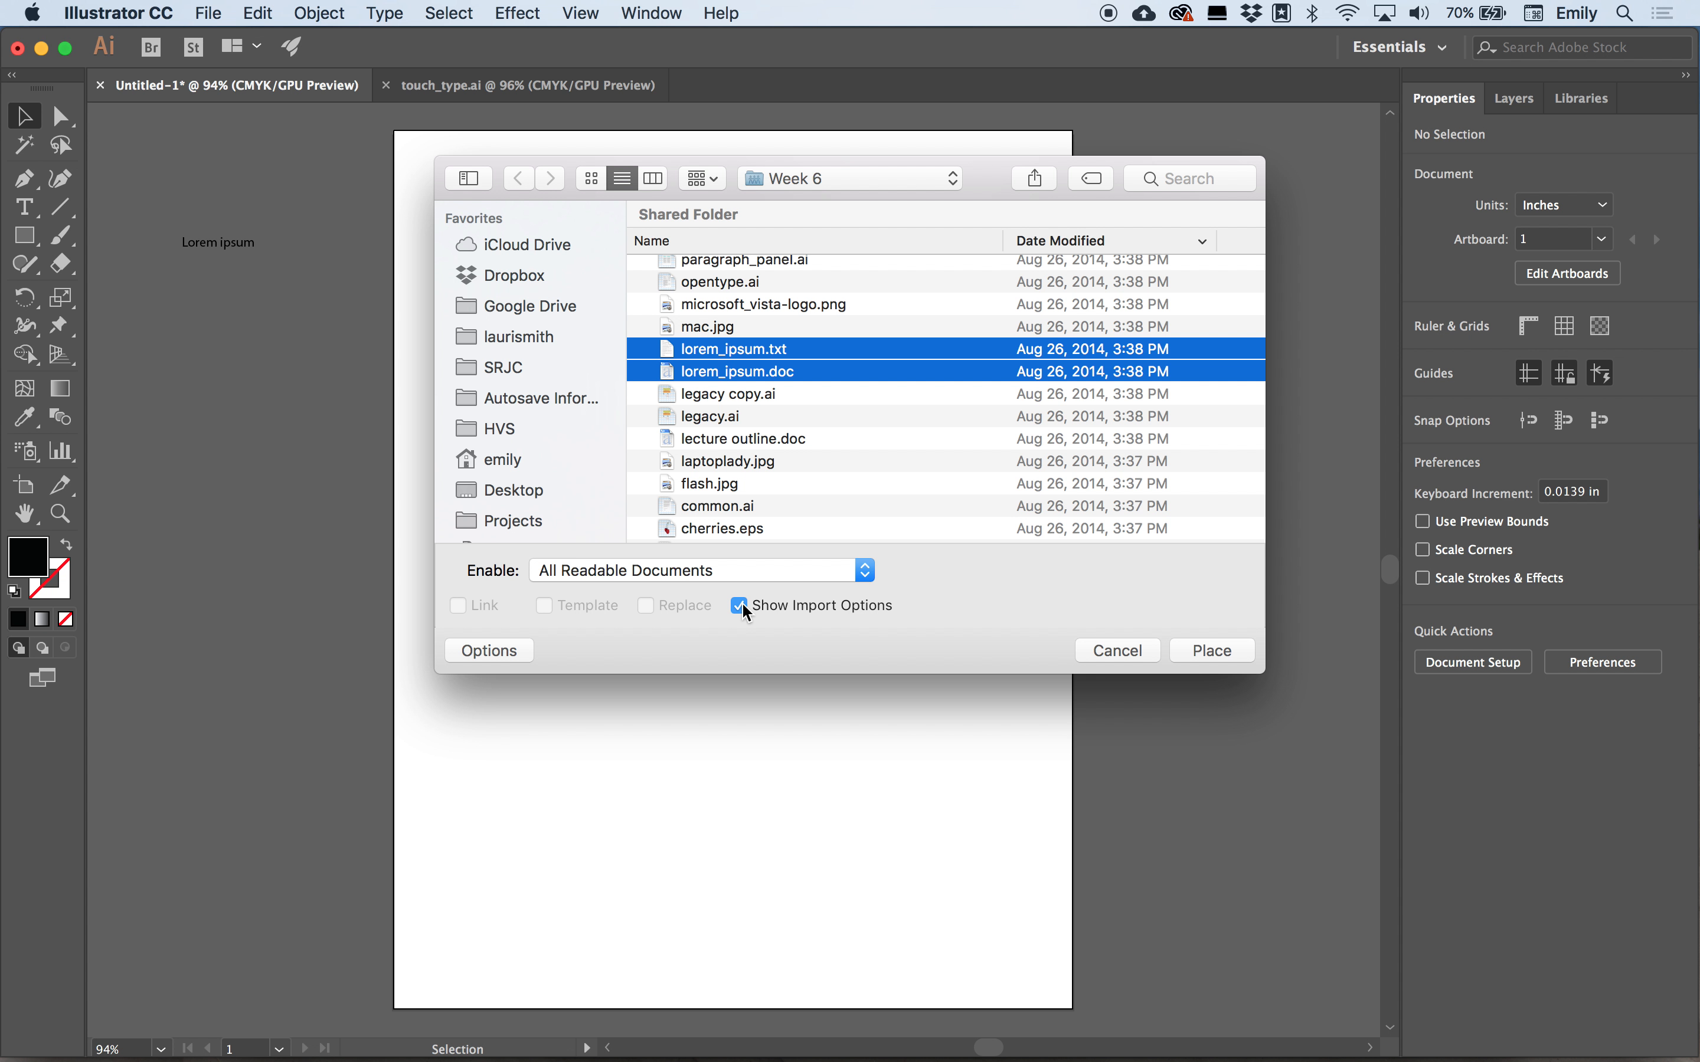
Place lorem_ipsum.txt and lorem_ipsum.doc, accepting the default text import and Microsoft Word options.
{"action": "left_click", "coordinate": [1222, 652]}
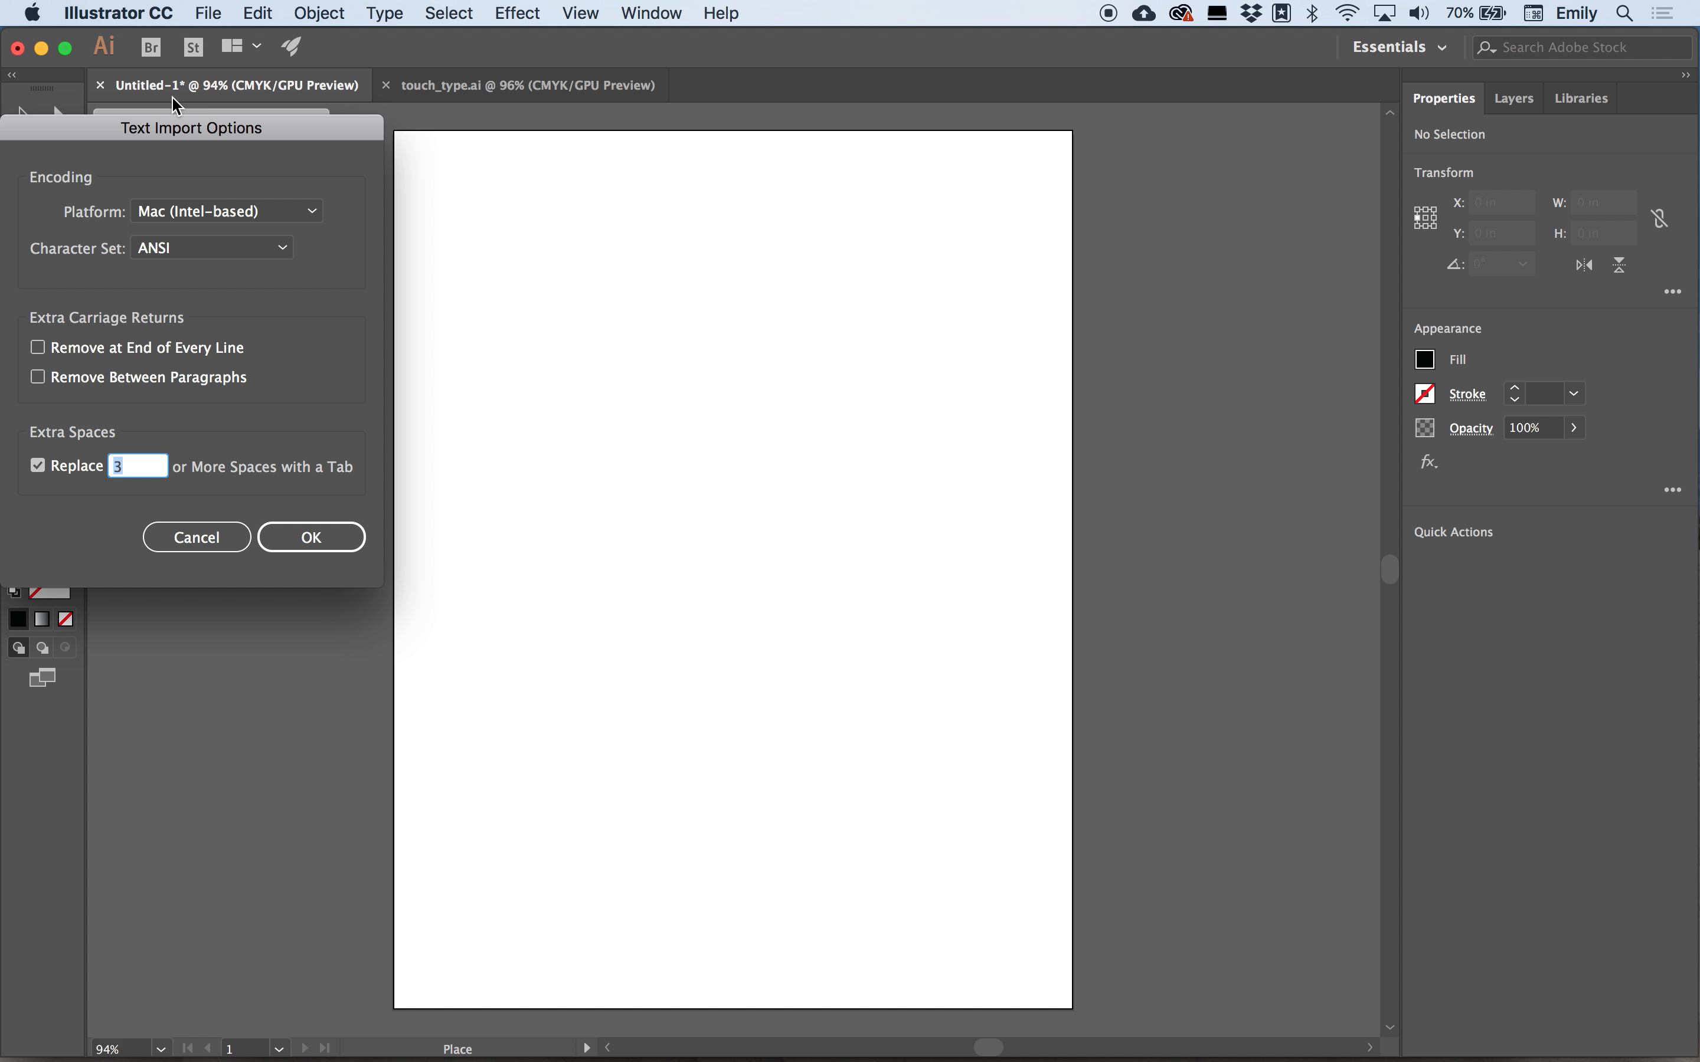
{"action": "left_click_drag", "start_coordinate": [149, 133], "coordinate": [499, 170]}
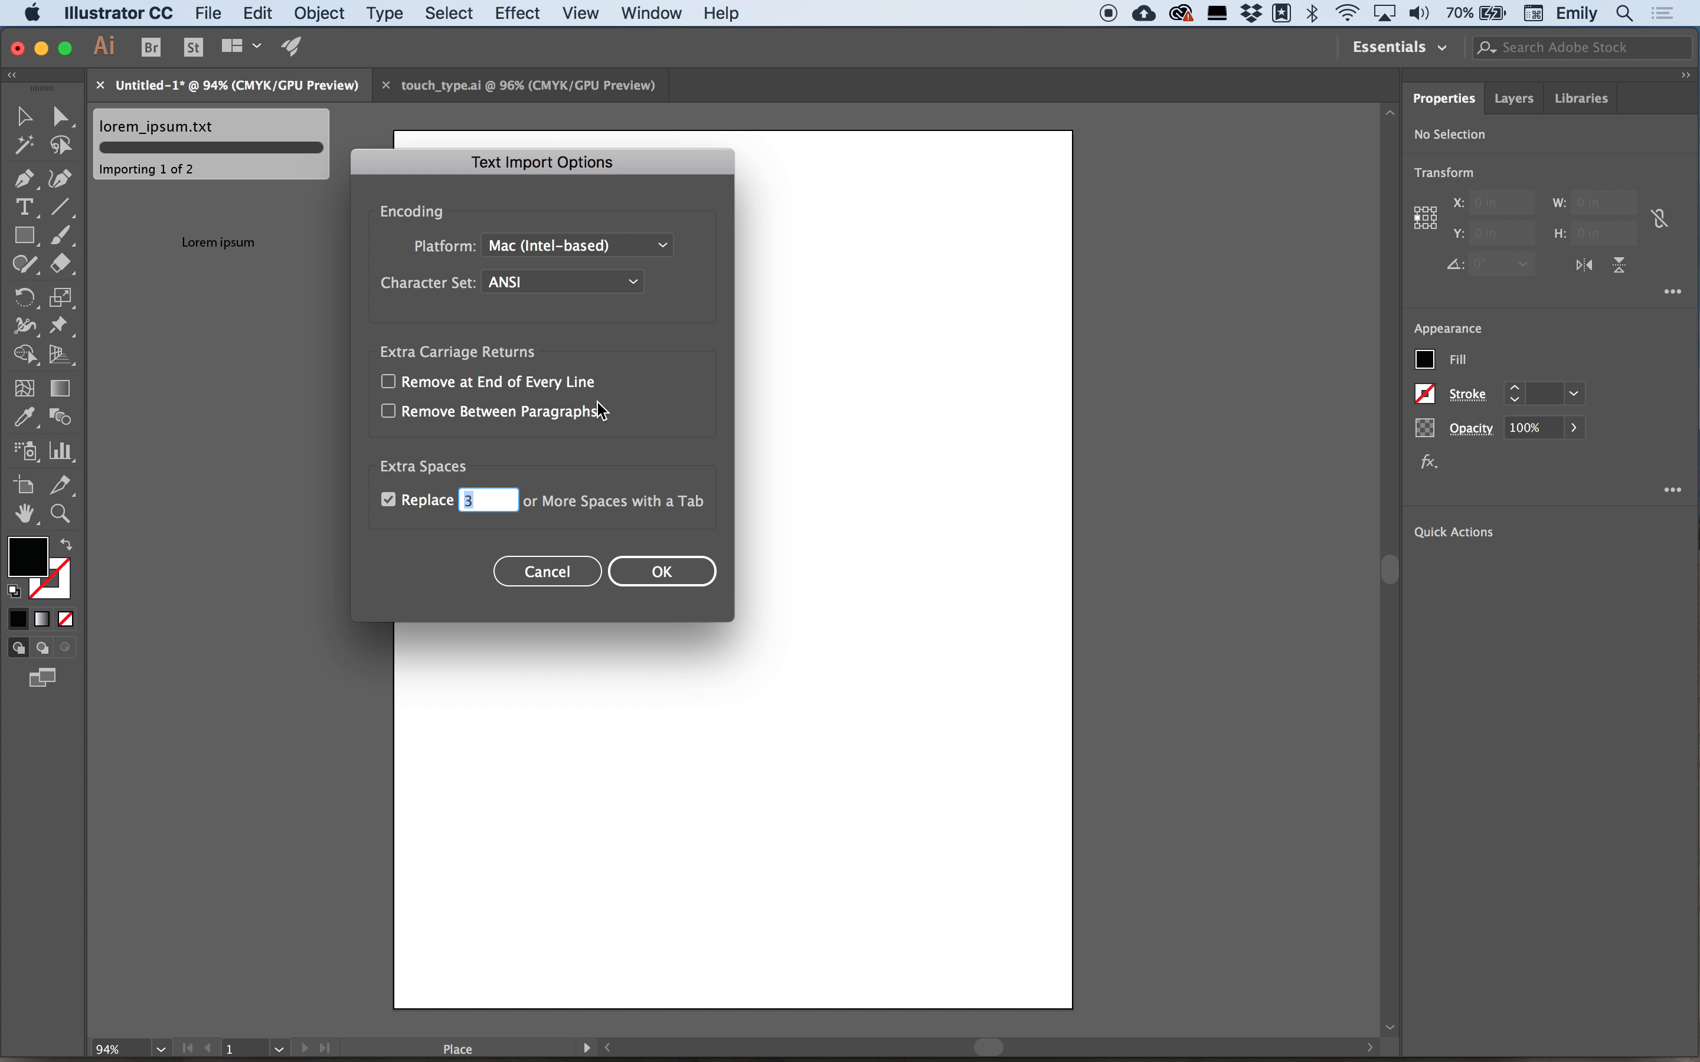
{"action": "left_click", "coordinate": [661, 573]}
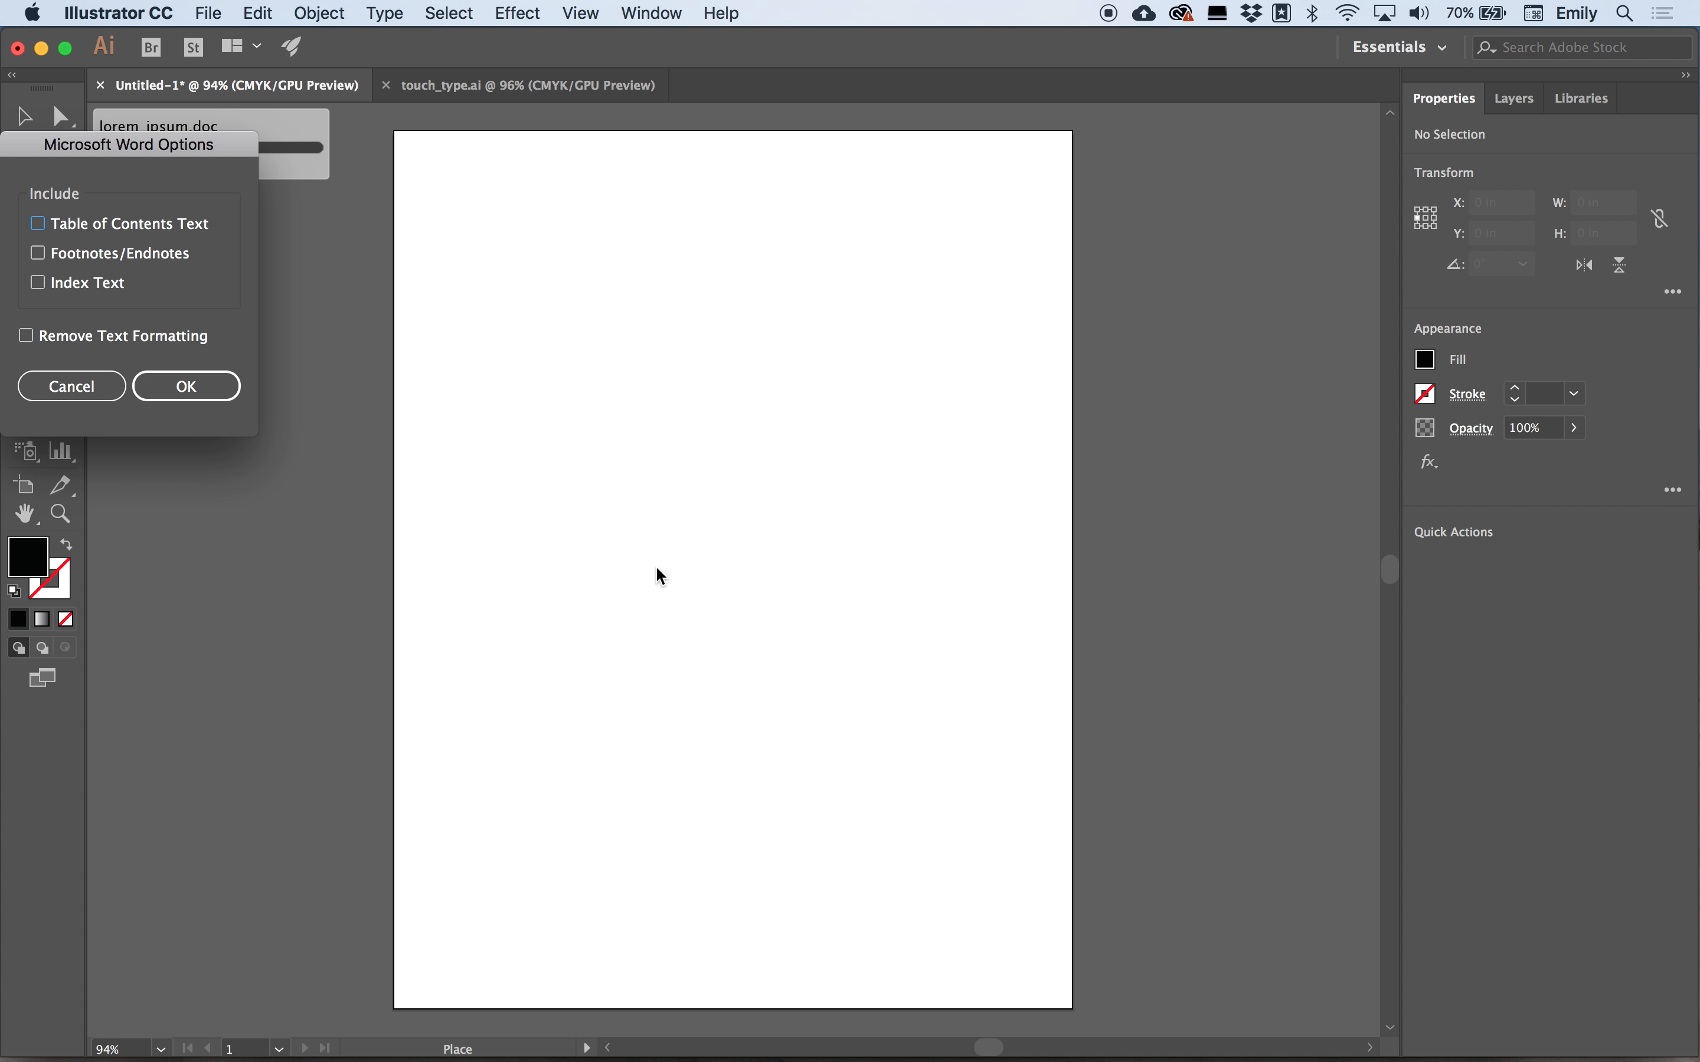
{"action": "left_click_drag", "start_coordinate": [84, 151], "coordinate": [316, 197]}
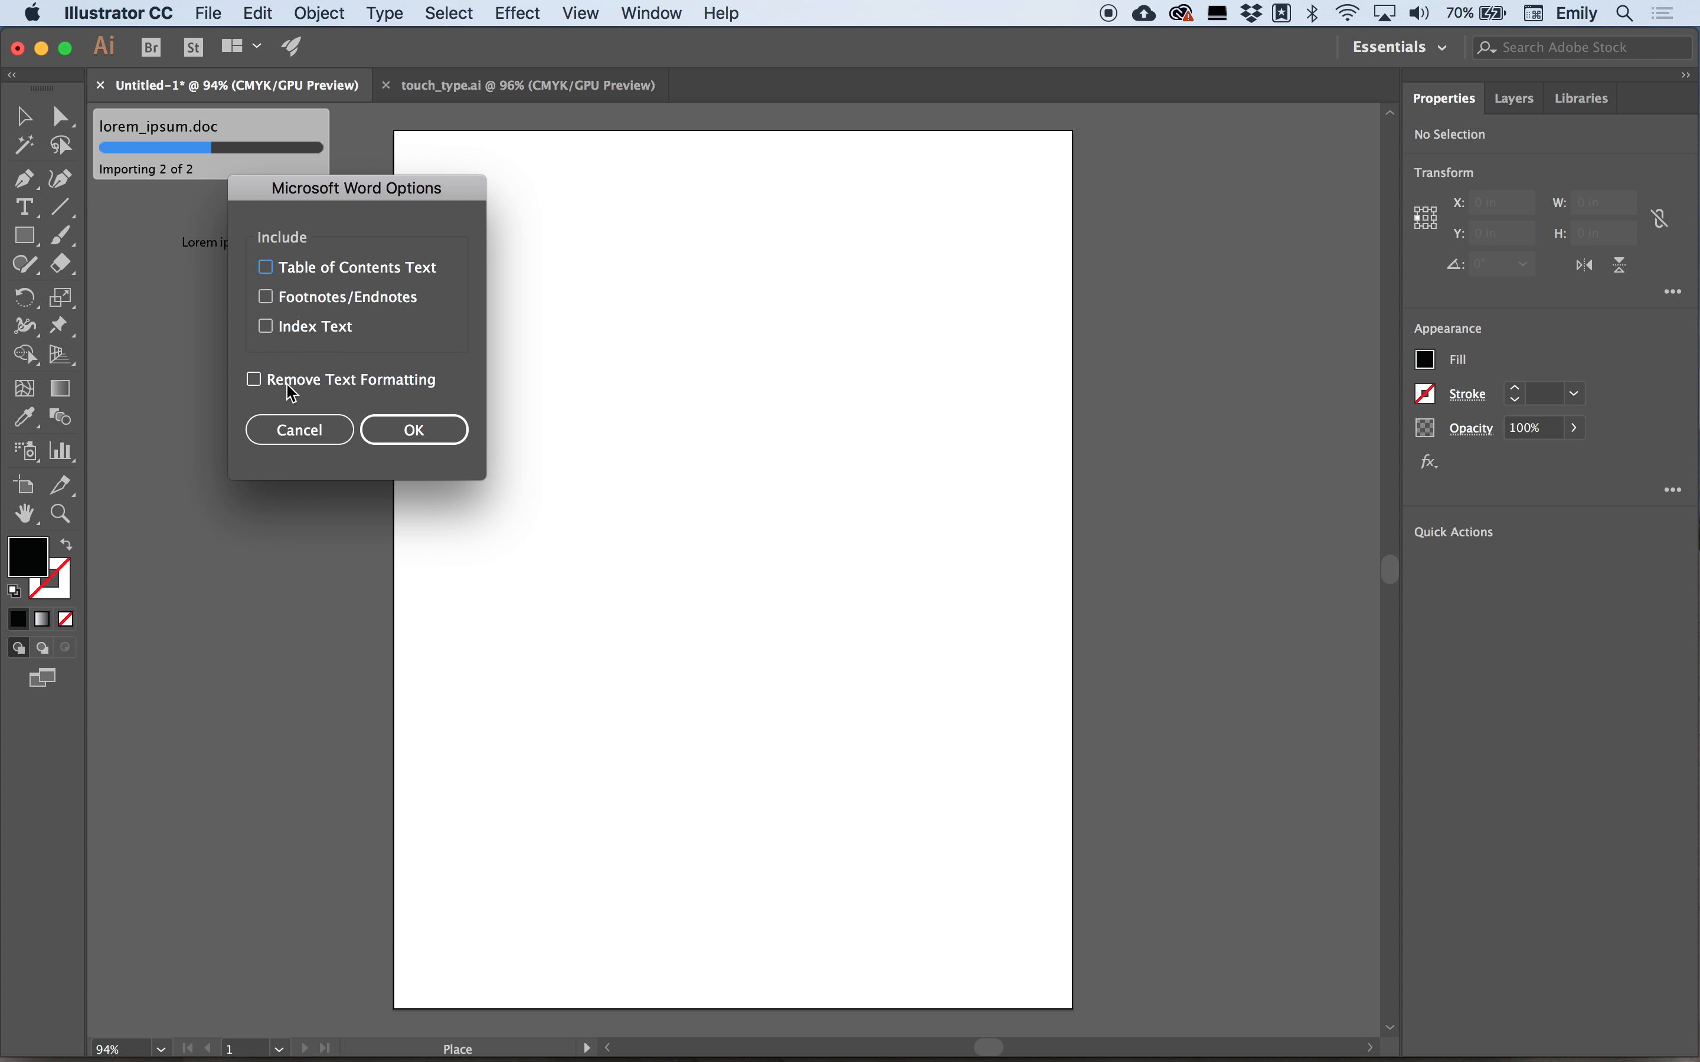
{"action": "left_click", "coordinate": [416, 436]}
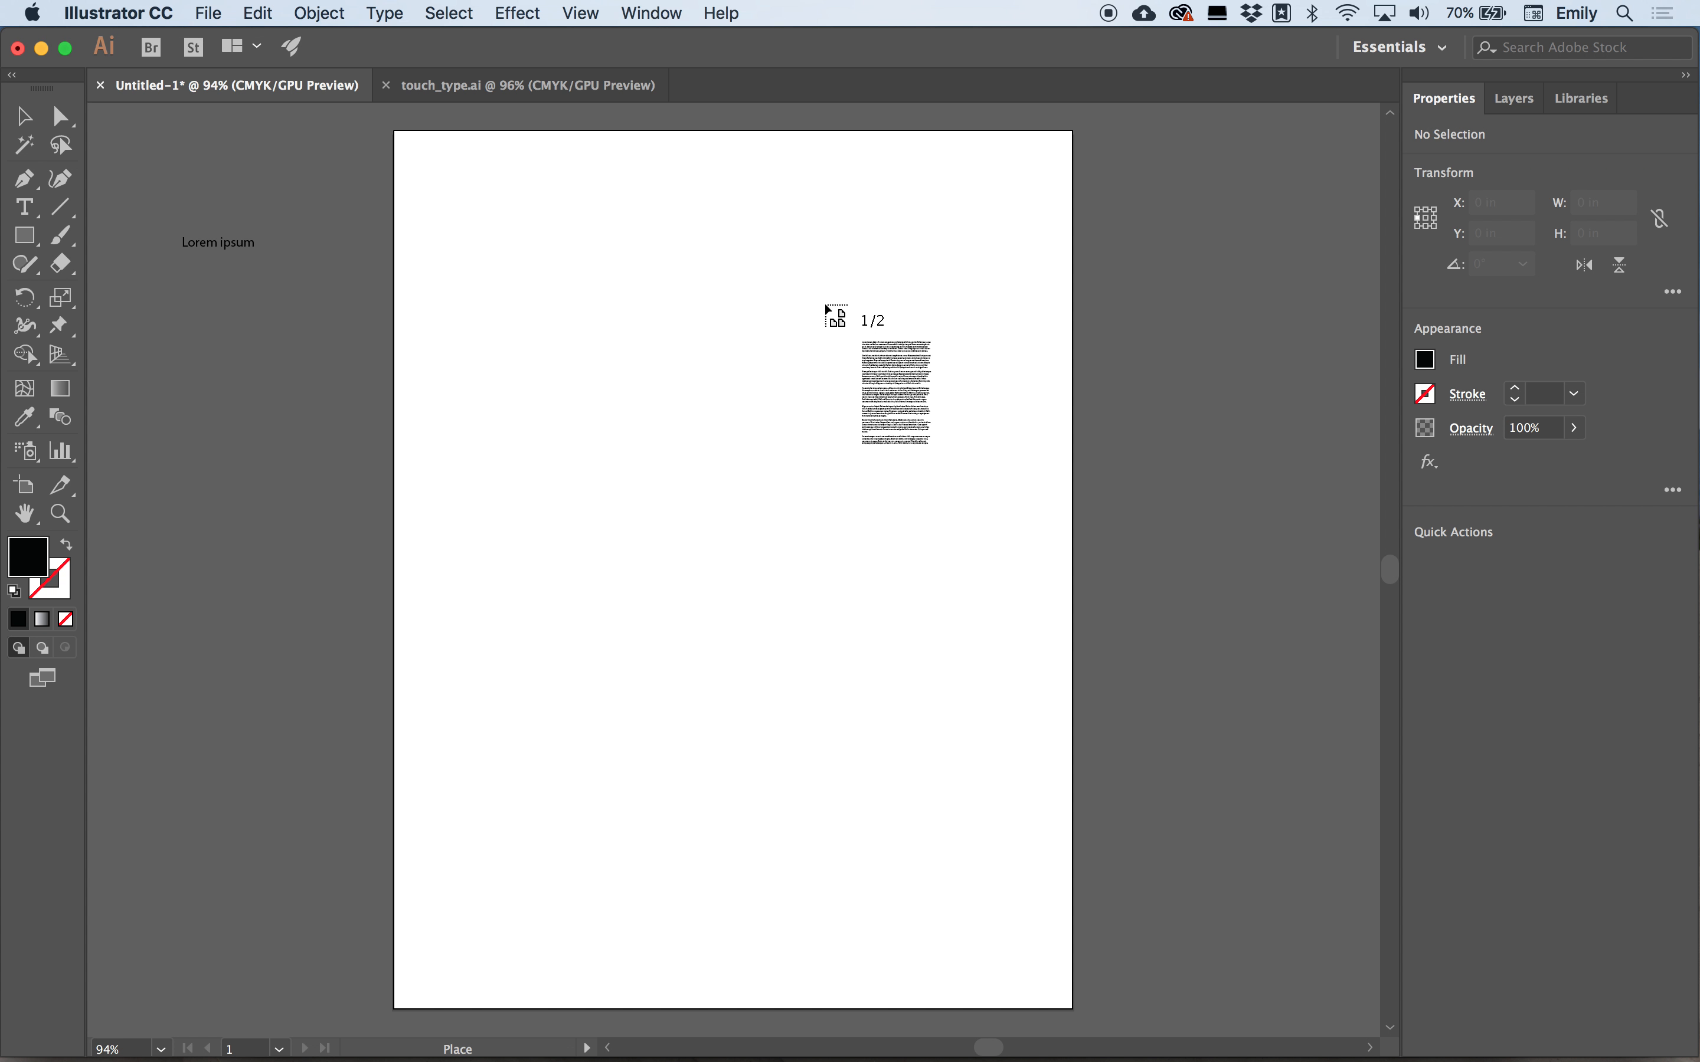
Drop the first loaded text at the artboard's upper right and flow the second into a text frame about 4.2 × 4.8 in at upper left.
{"action": "left_click", "coordinate": [845, 174]}
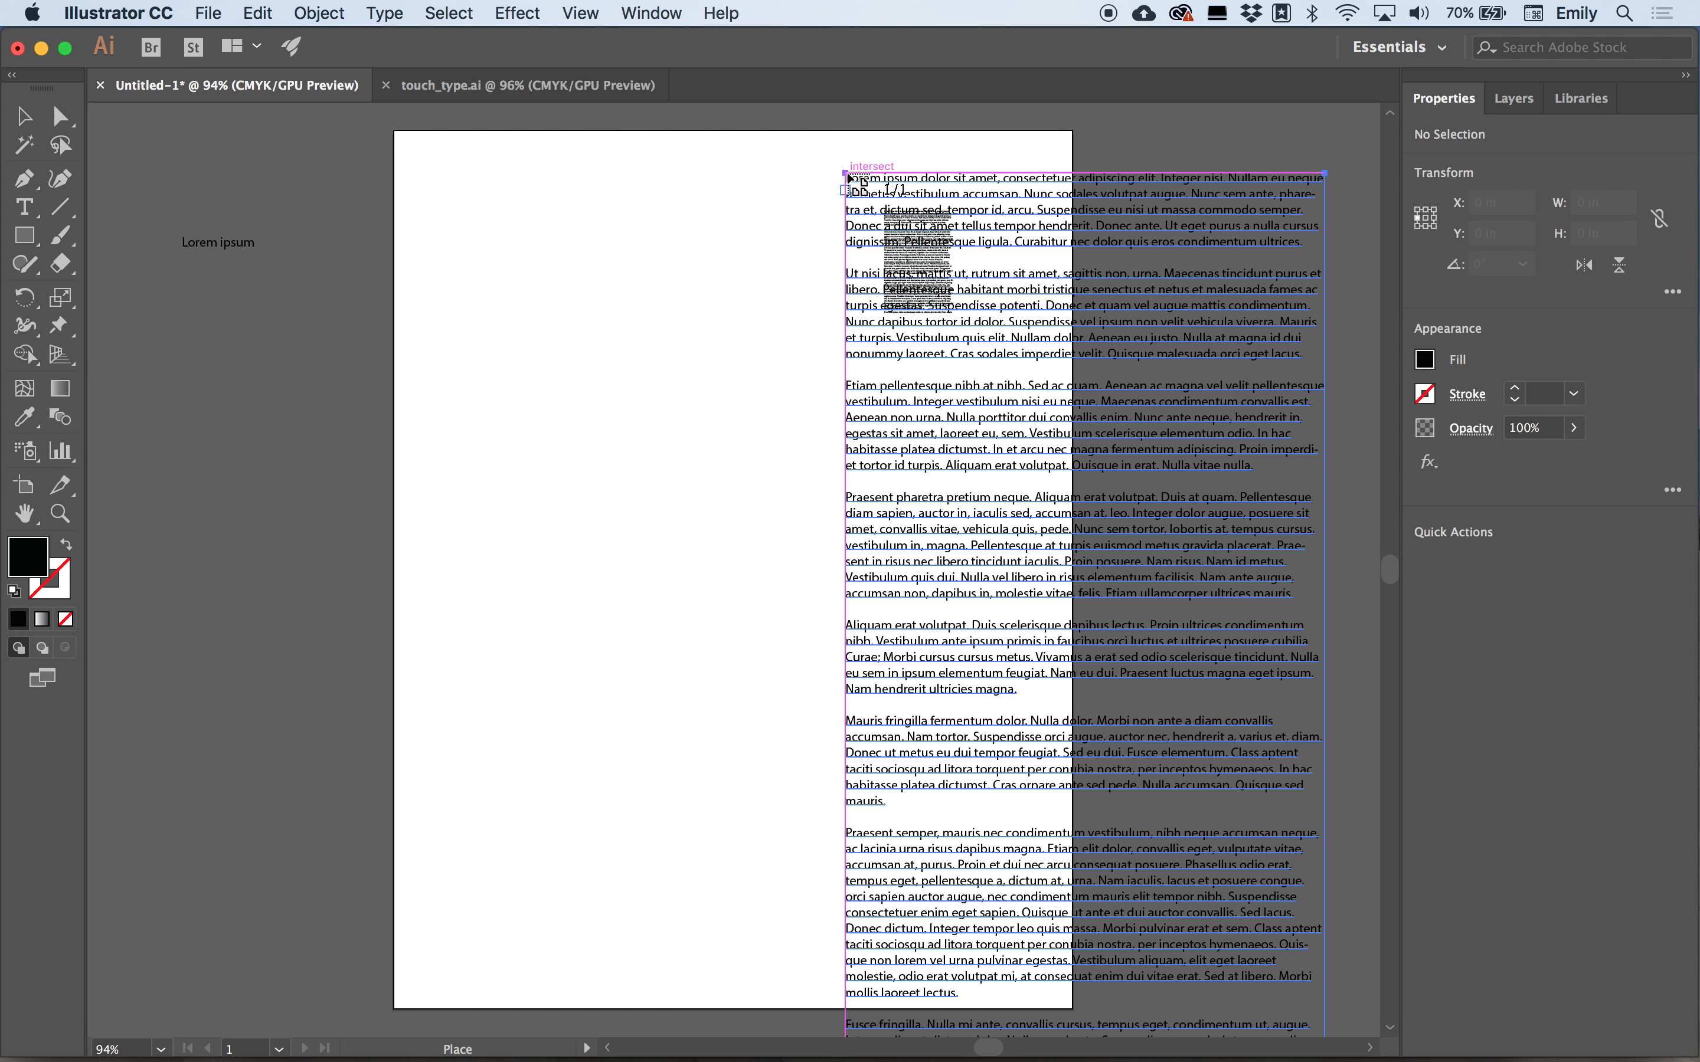
{"action": "left_click_drag", "start_coordinate": [414, 183], "coordinate": [755, 572]}
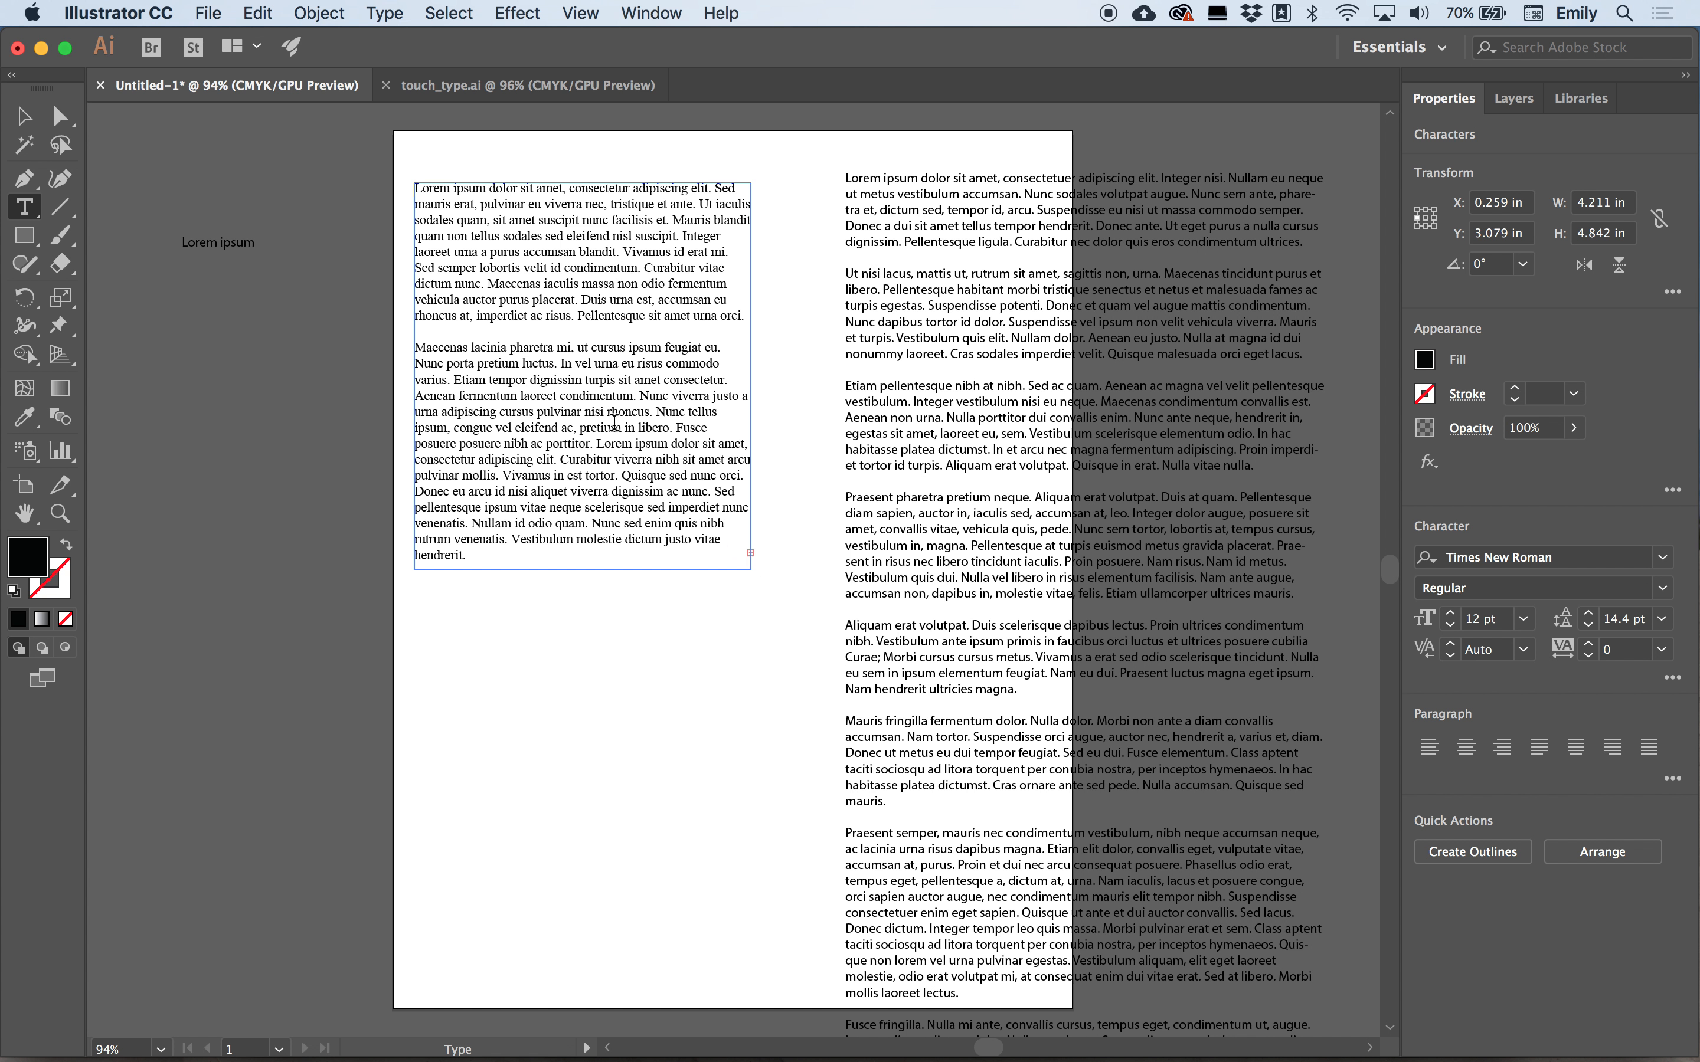
Enlarge the left text frame by its corner to about 7 × 9.2 in.
{"action": "left_click", "coordinate": [25, 117]}
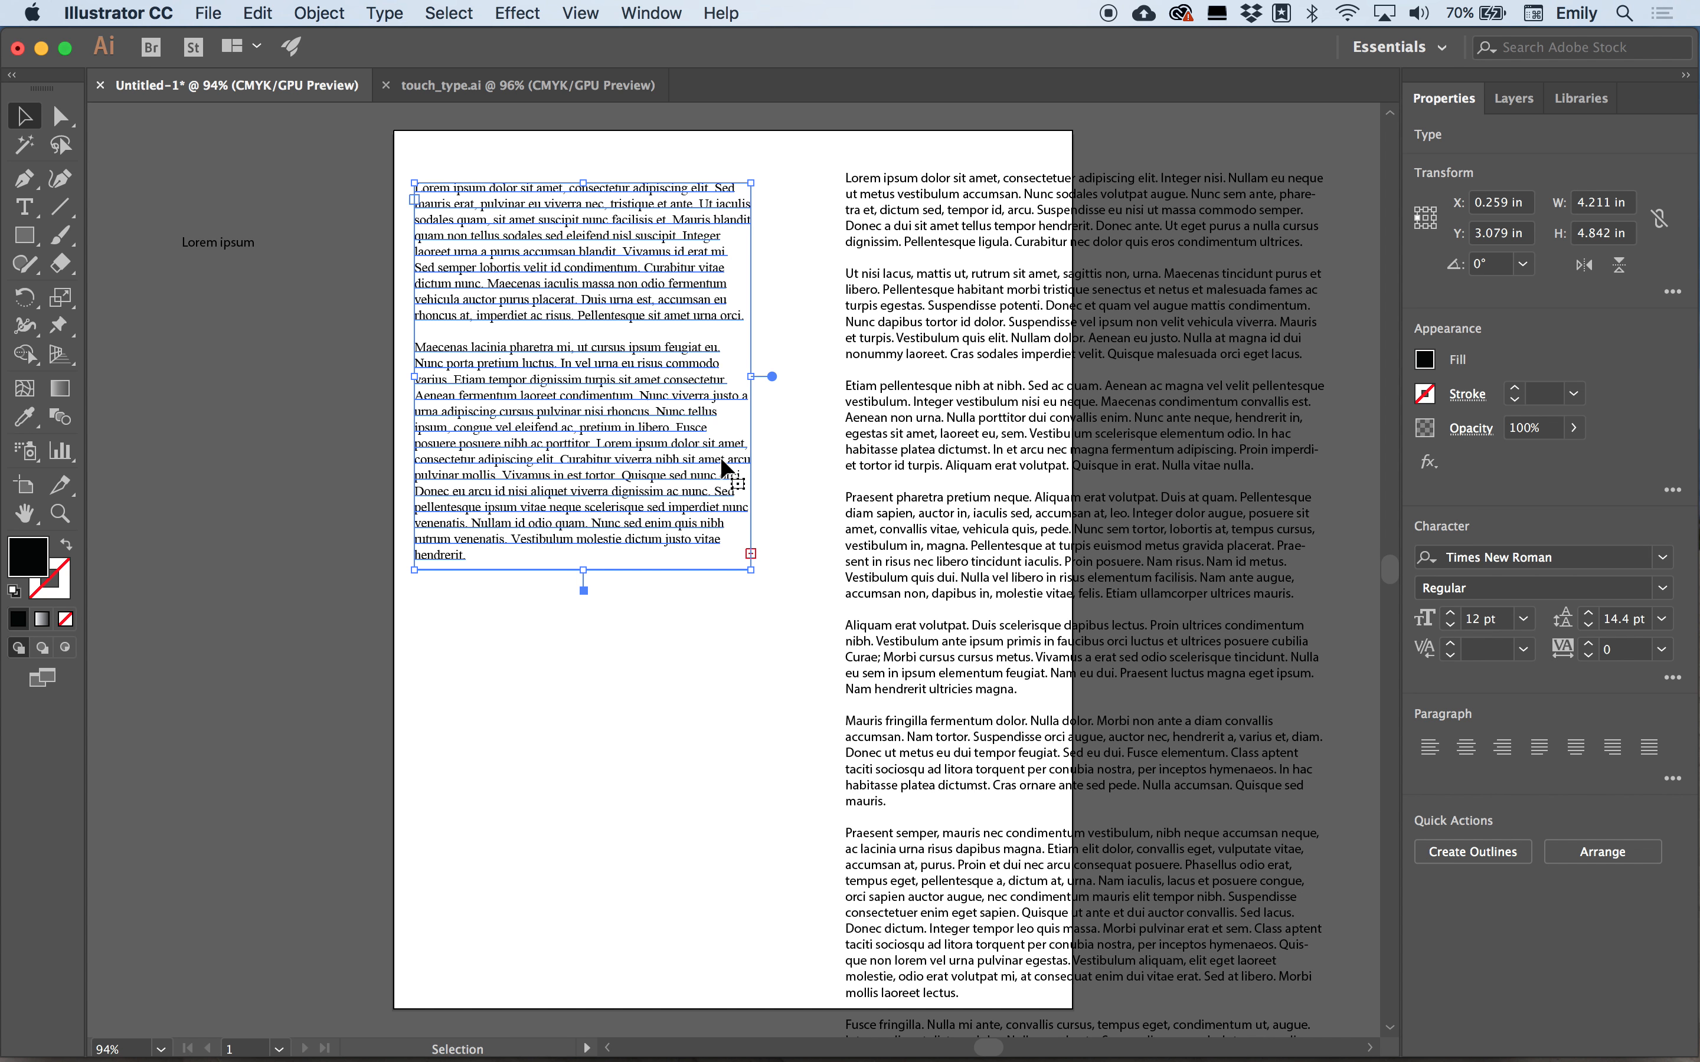
{"action": "left_click_drag", "start_coordinate": [753, 575], "coordinate": [976, 920]}
Move the Myriad Pro text block off the artboard to the right and the Times New Roman block off to the left.
{"action": "left_click", "coordinate": [1105, 797]}
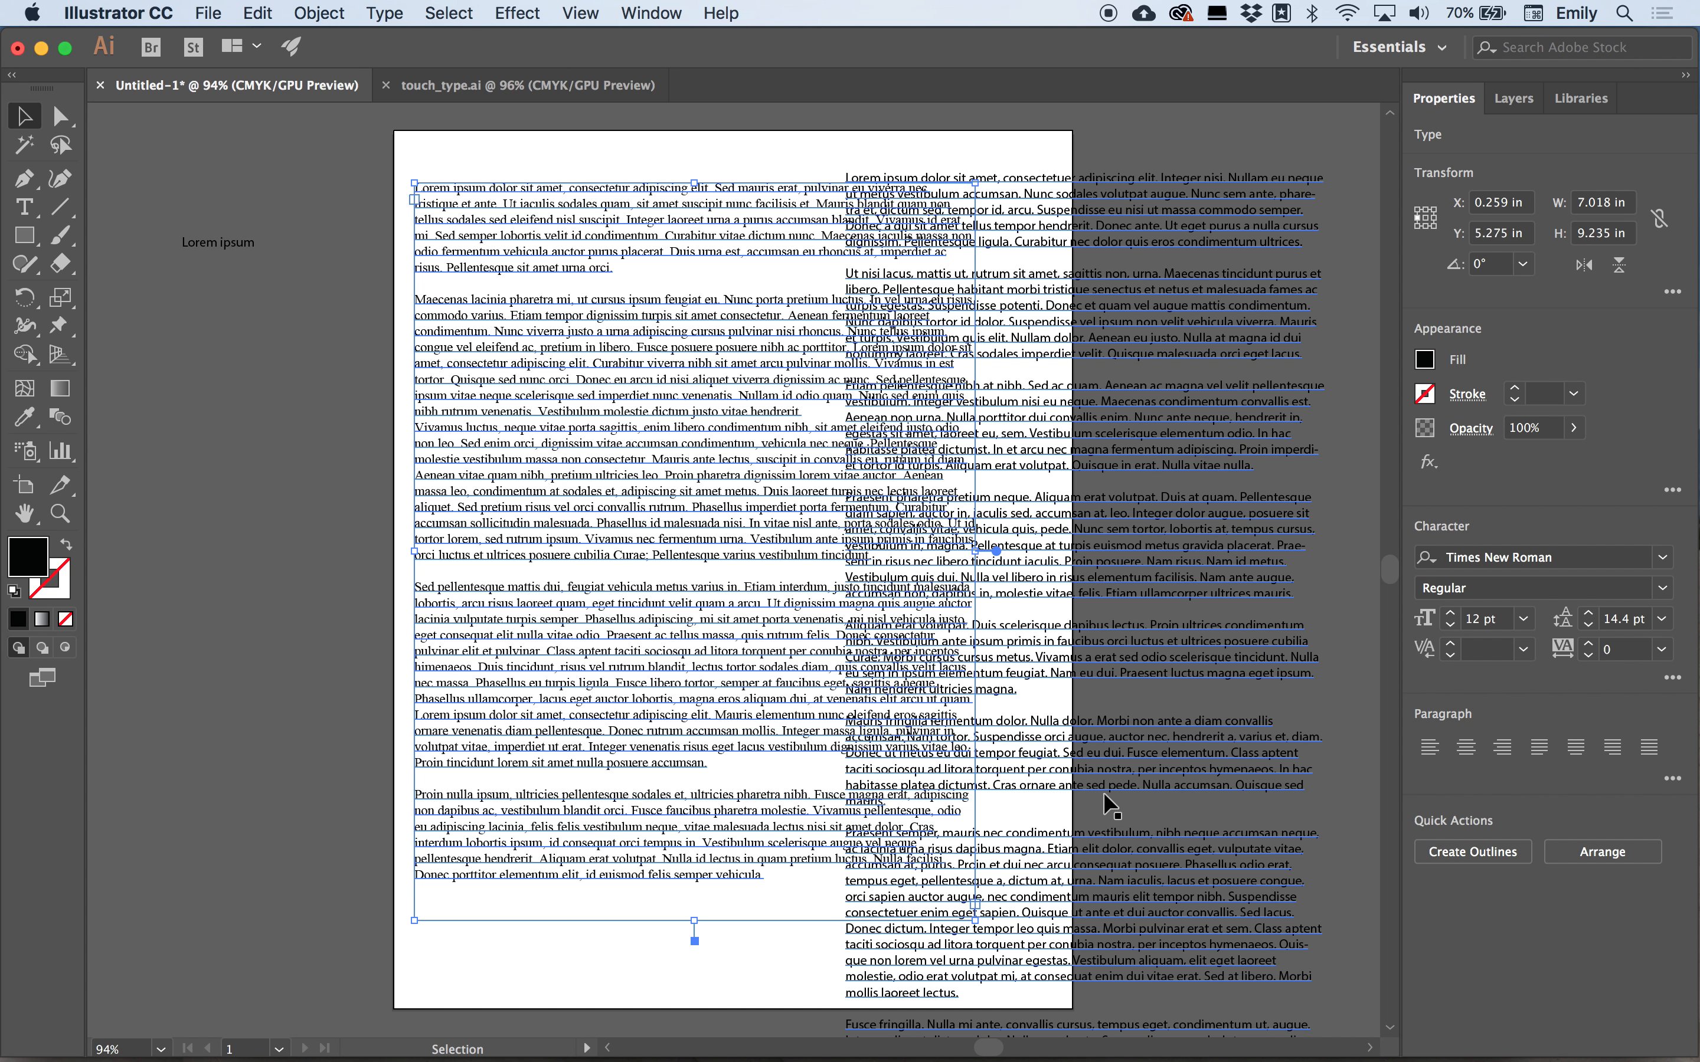
{"action": "left_click_drag", "start_coordinate": [1026, 561], "coordinate": [1337, 554]}
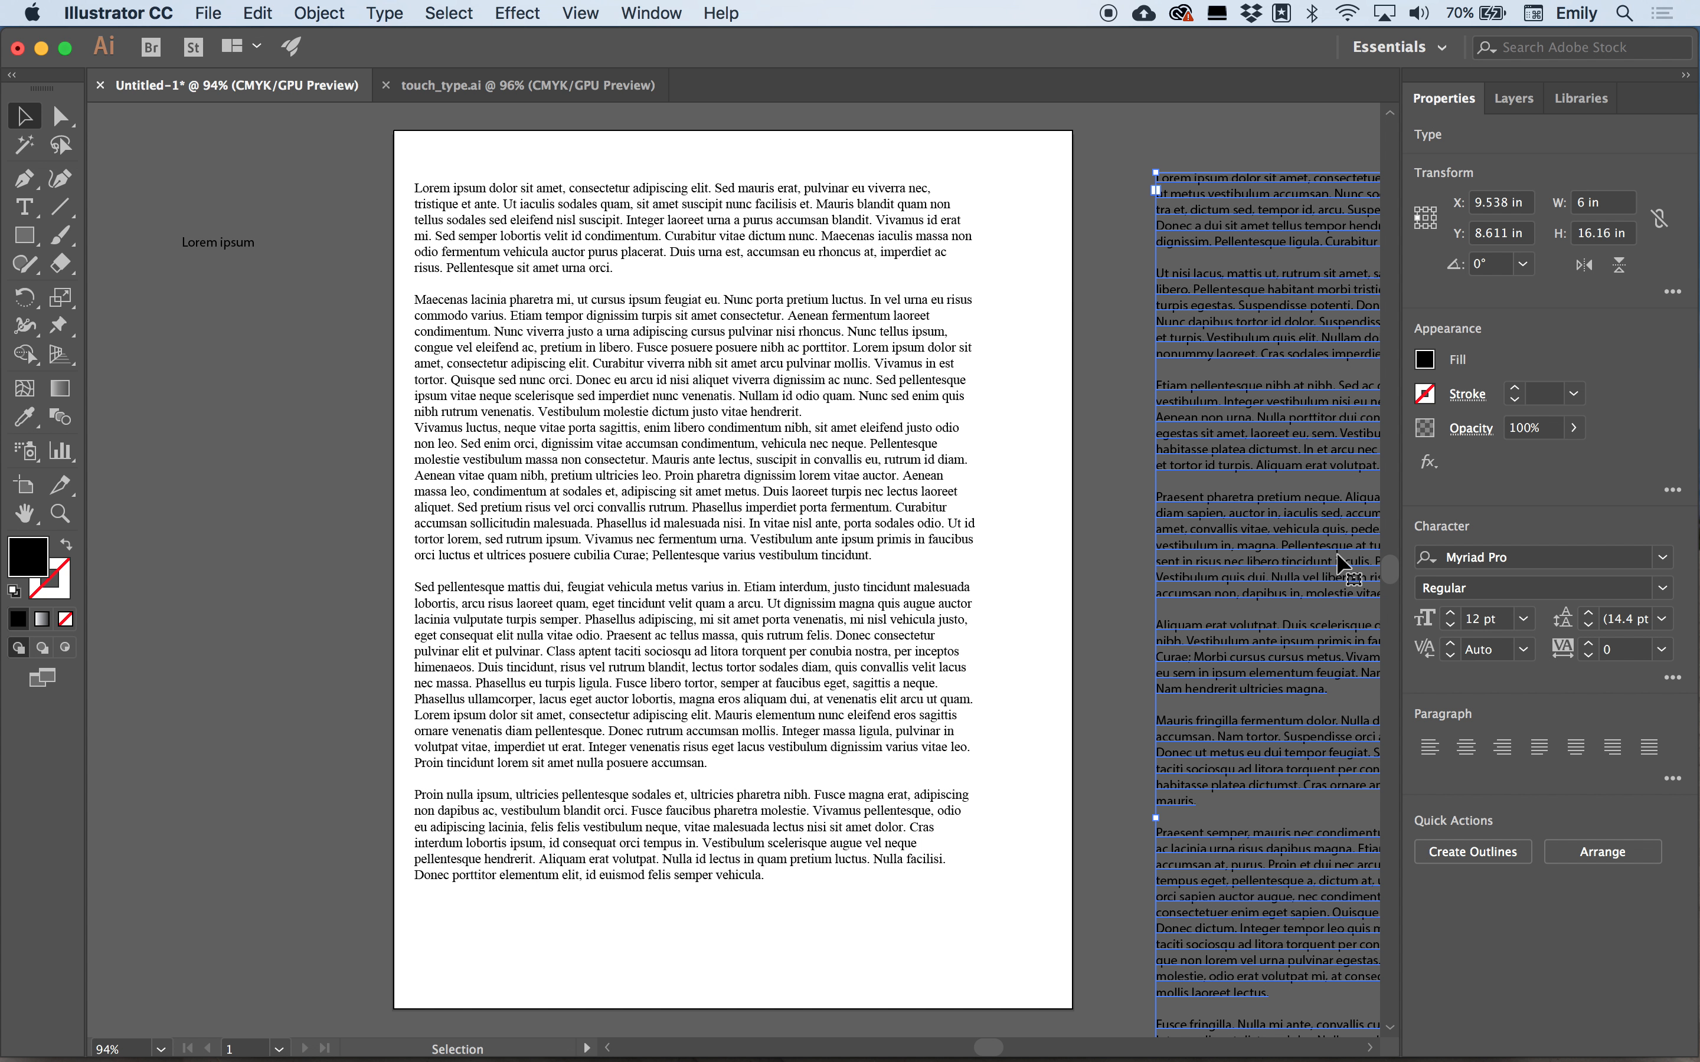
{"action": "left_click", "coordinate": [1094, 460]}
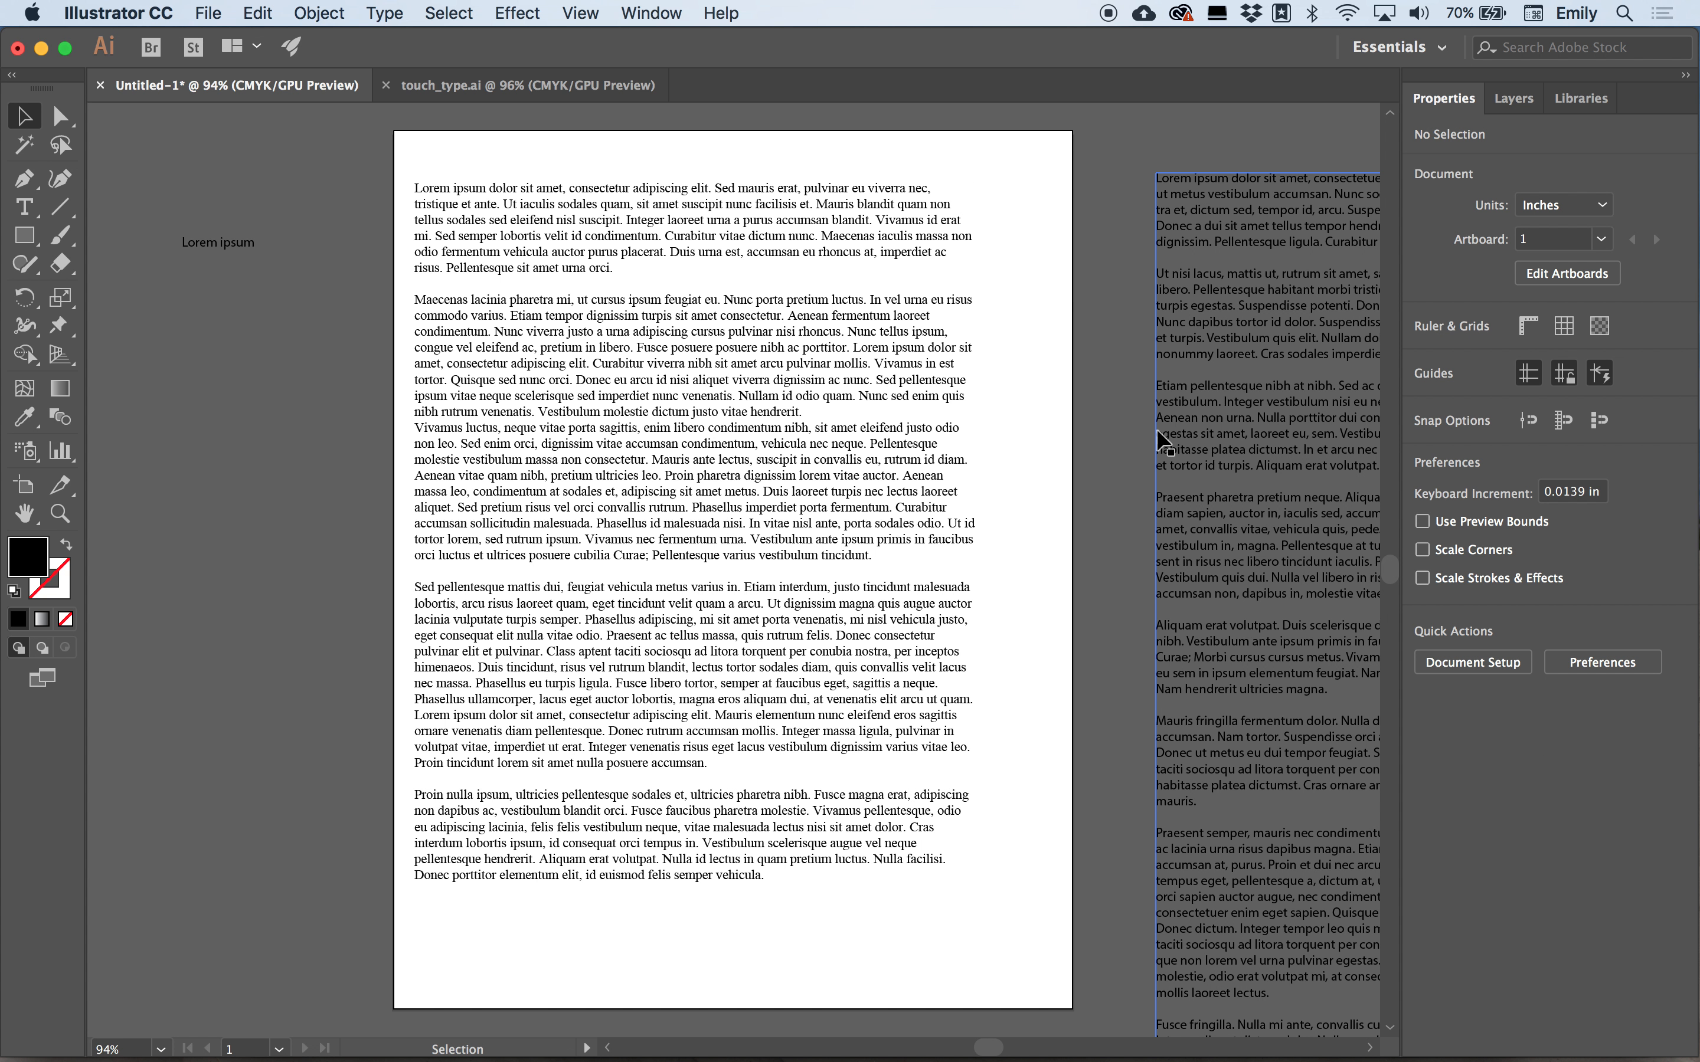
{"action": "left_click_drag", "start_coordinate": [835, 358], "coordinate": [212, 457]}
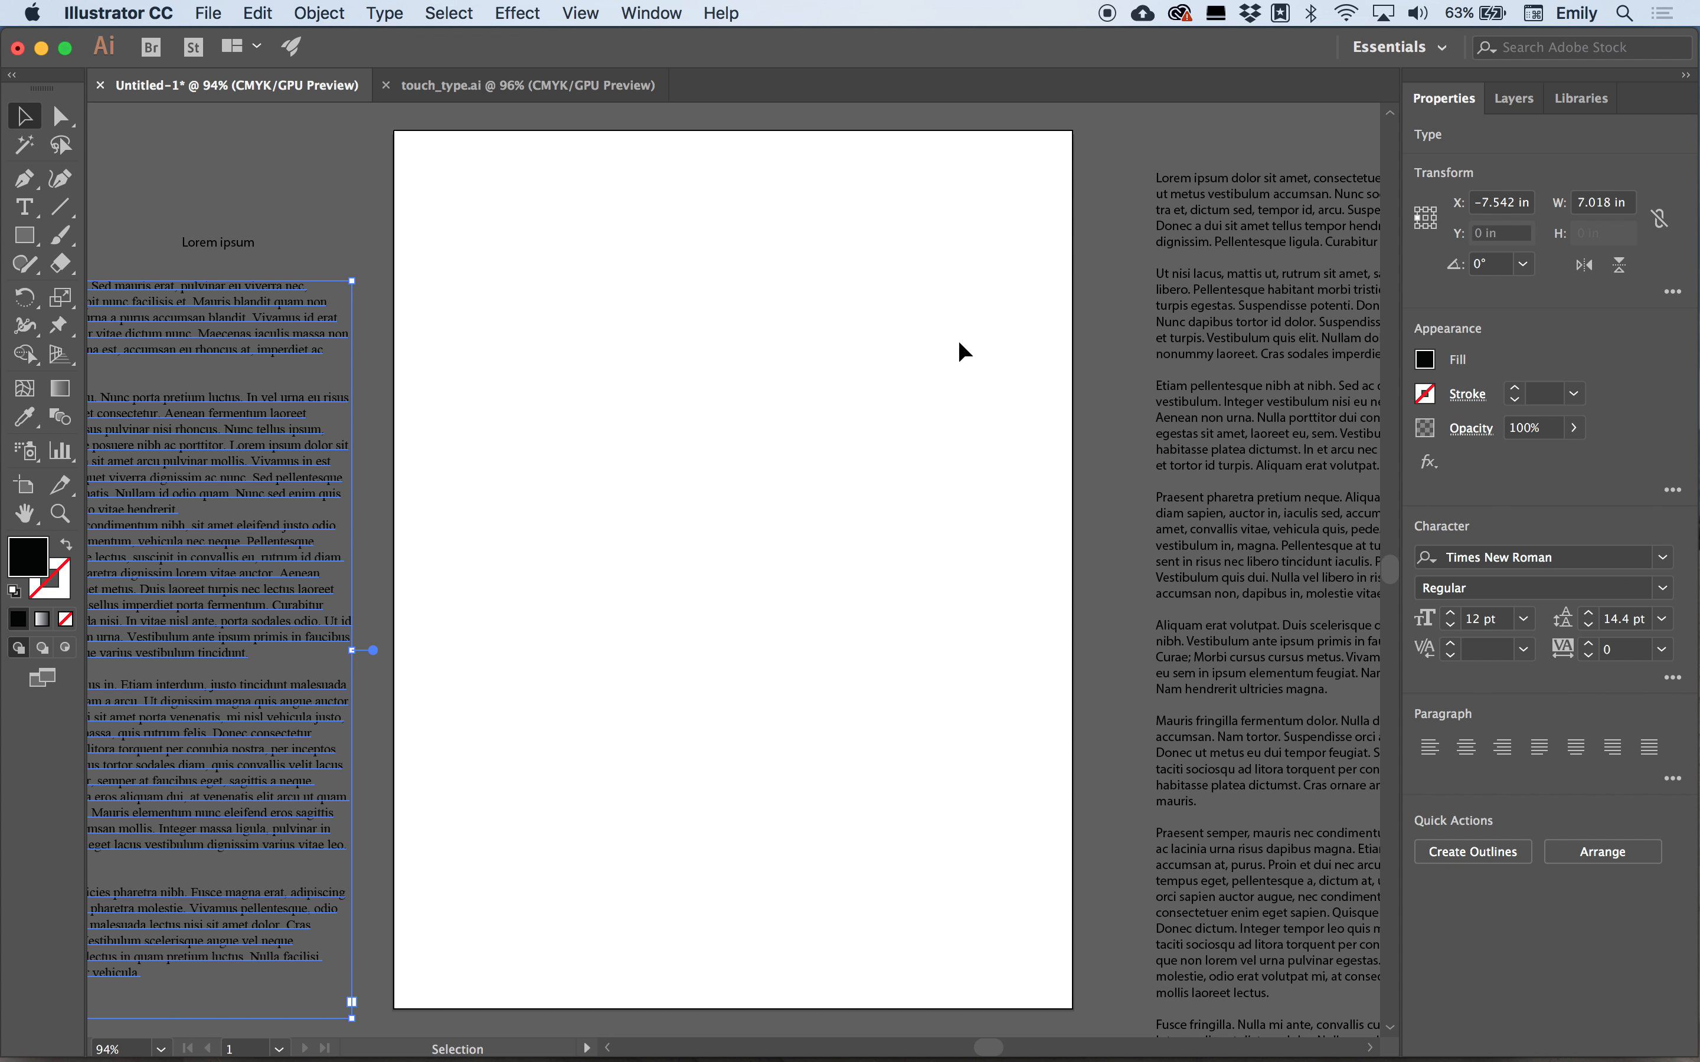
Select the second paragraph of the right text block with the Type tool, then deselect it.
{"action": "scroll", "coordinate": [960, 343], "scroll_direction": "right", "scroll_amount": 5}
{"action": "double_click", "coordinate": [987, 348]}
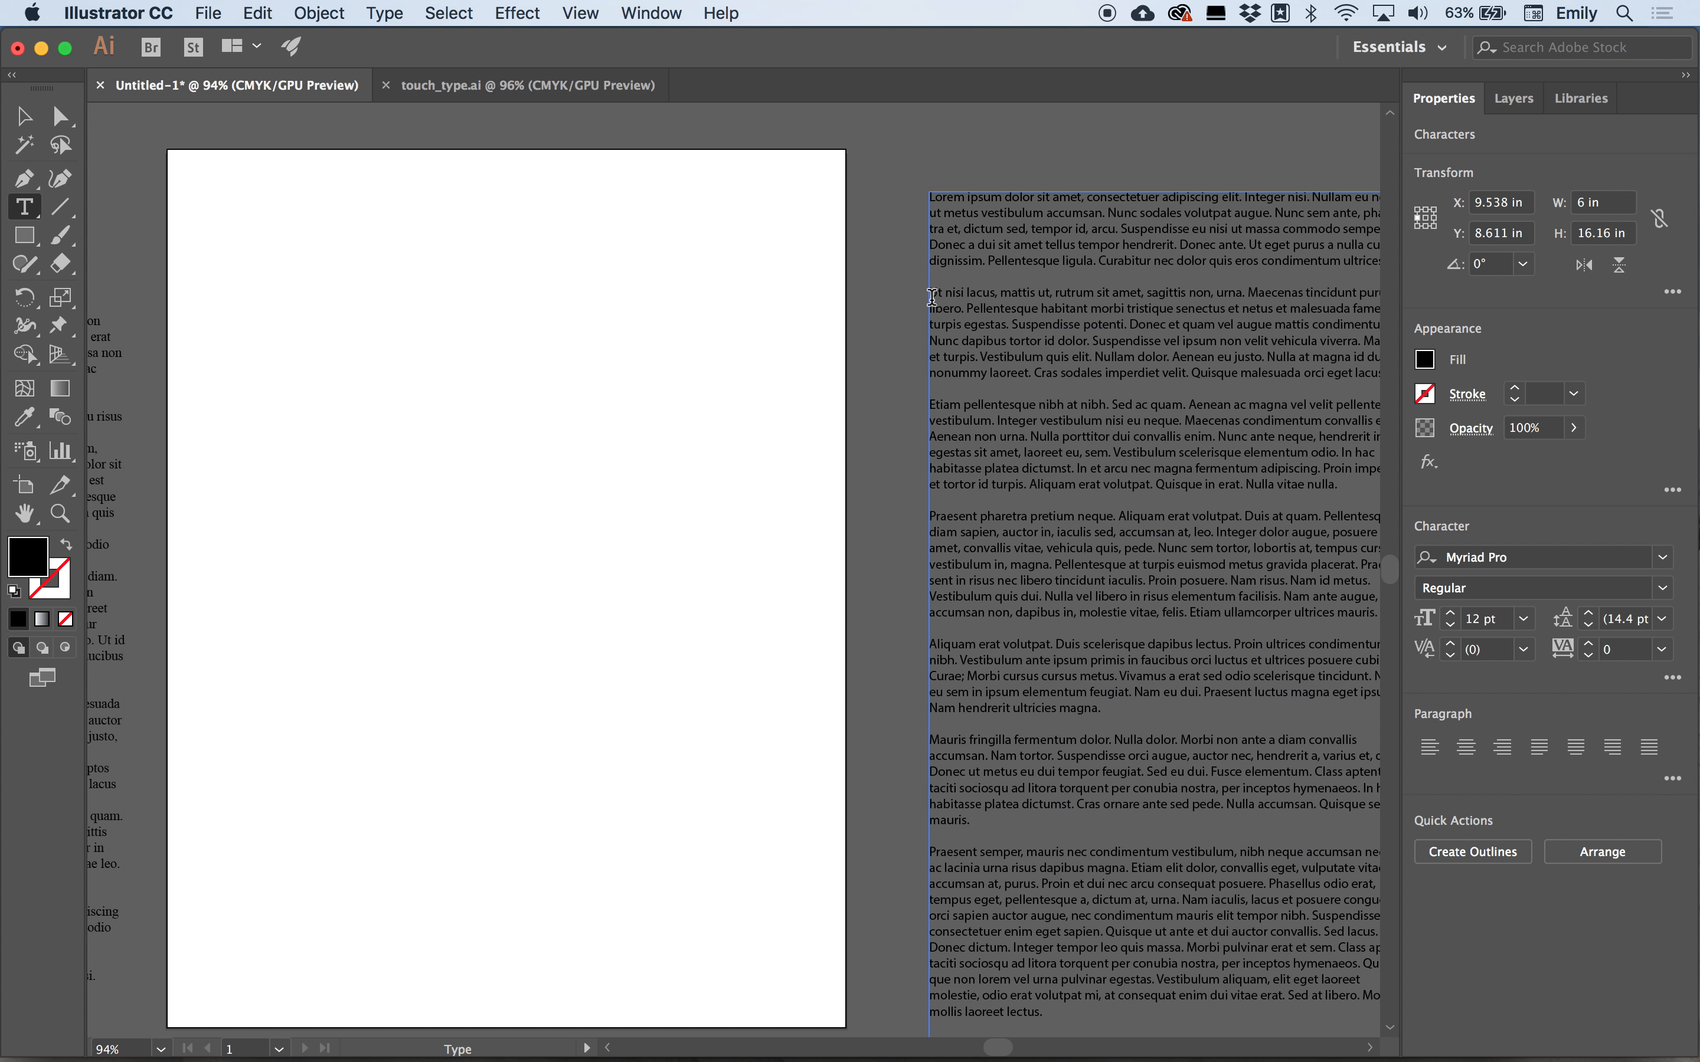
{"action": "left_click_drag", "start_coordinate": [929, 291], "coordinate": [1237, 376]}
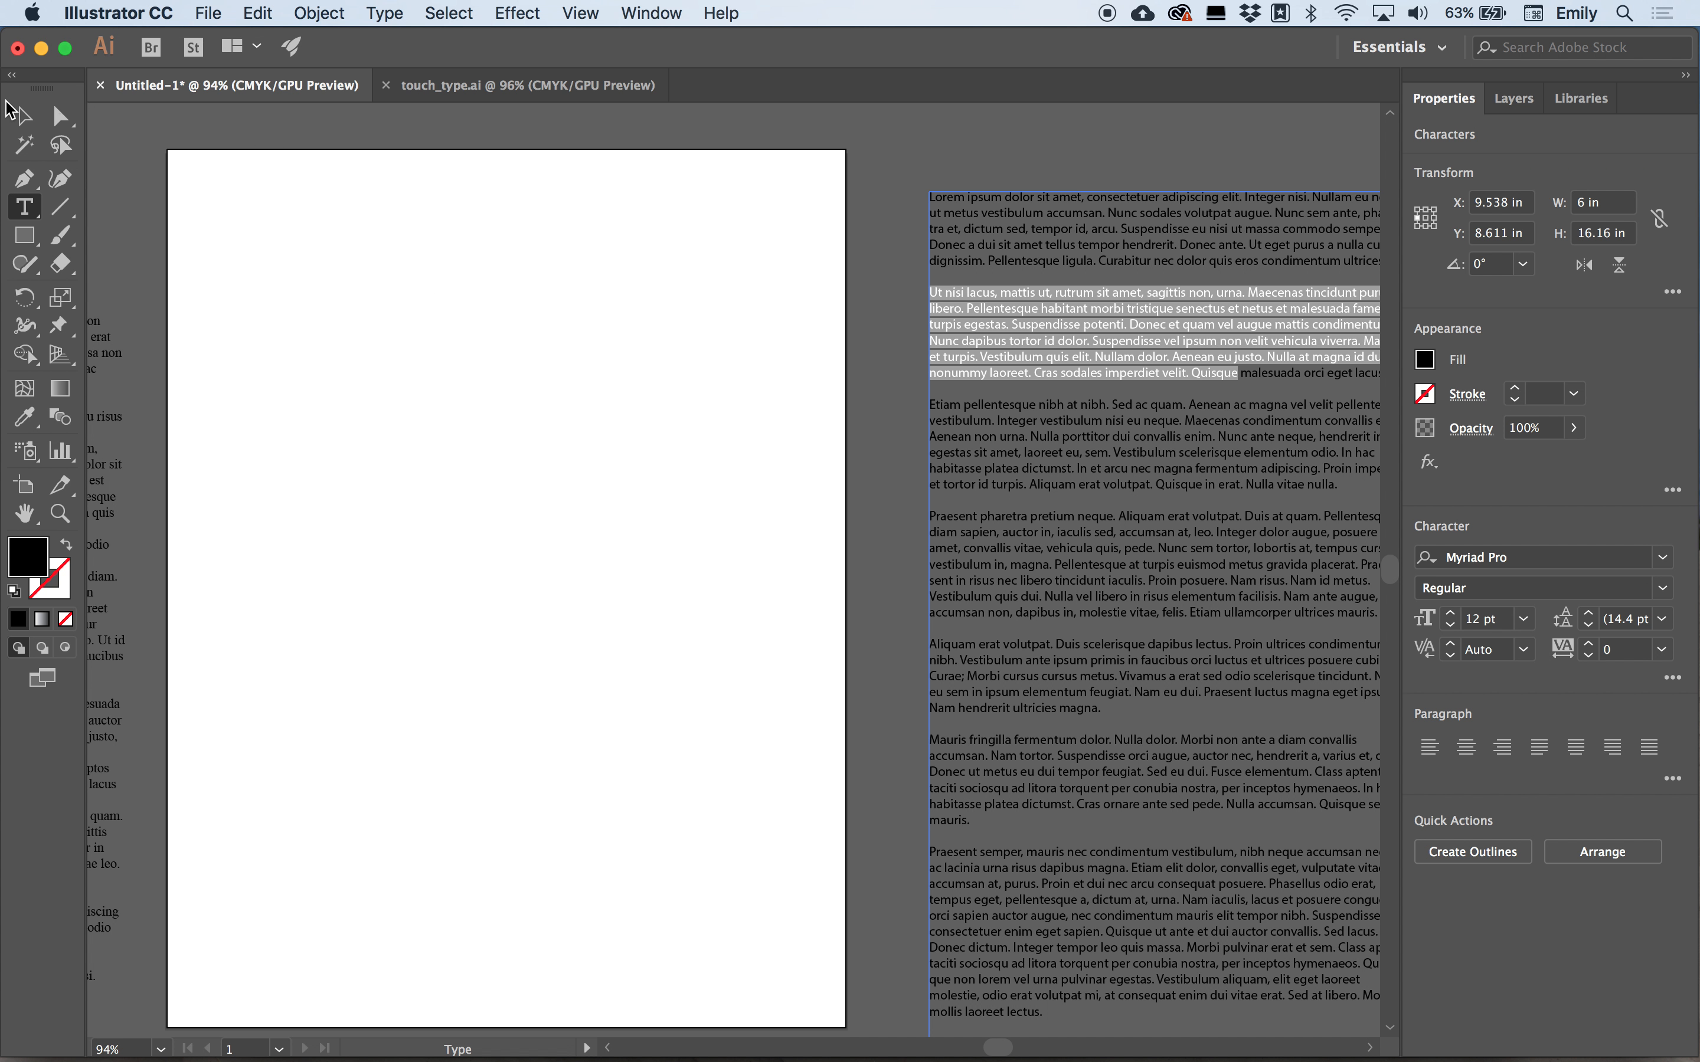
{"action": "left_click", "coordinate": [24, 115]}
{"action": "left_click", "coordinate": [142, 128]}
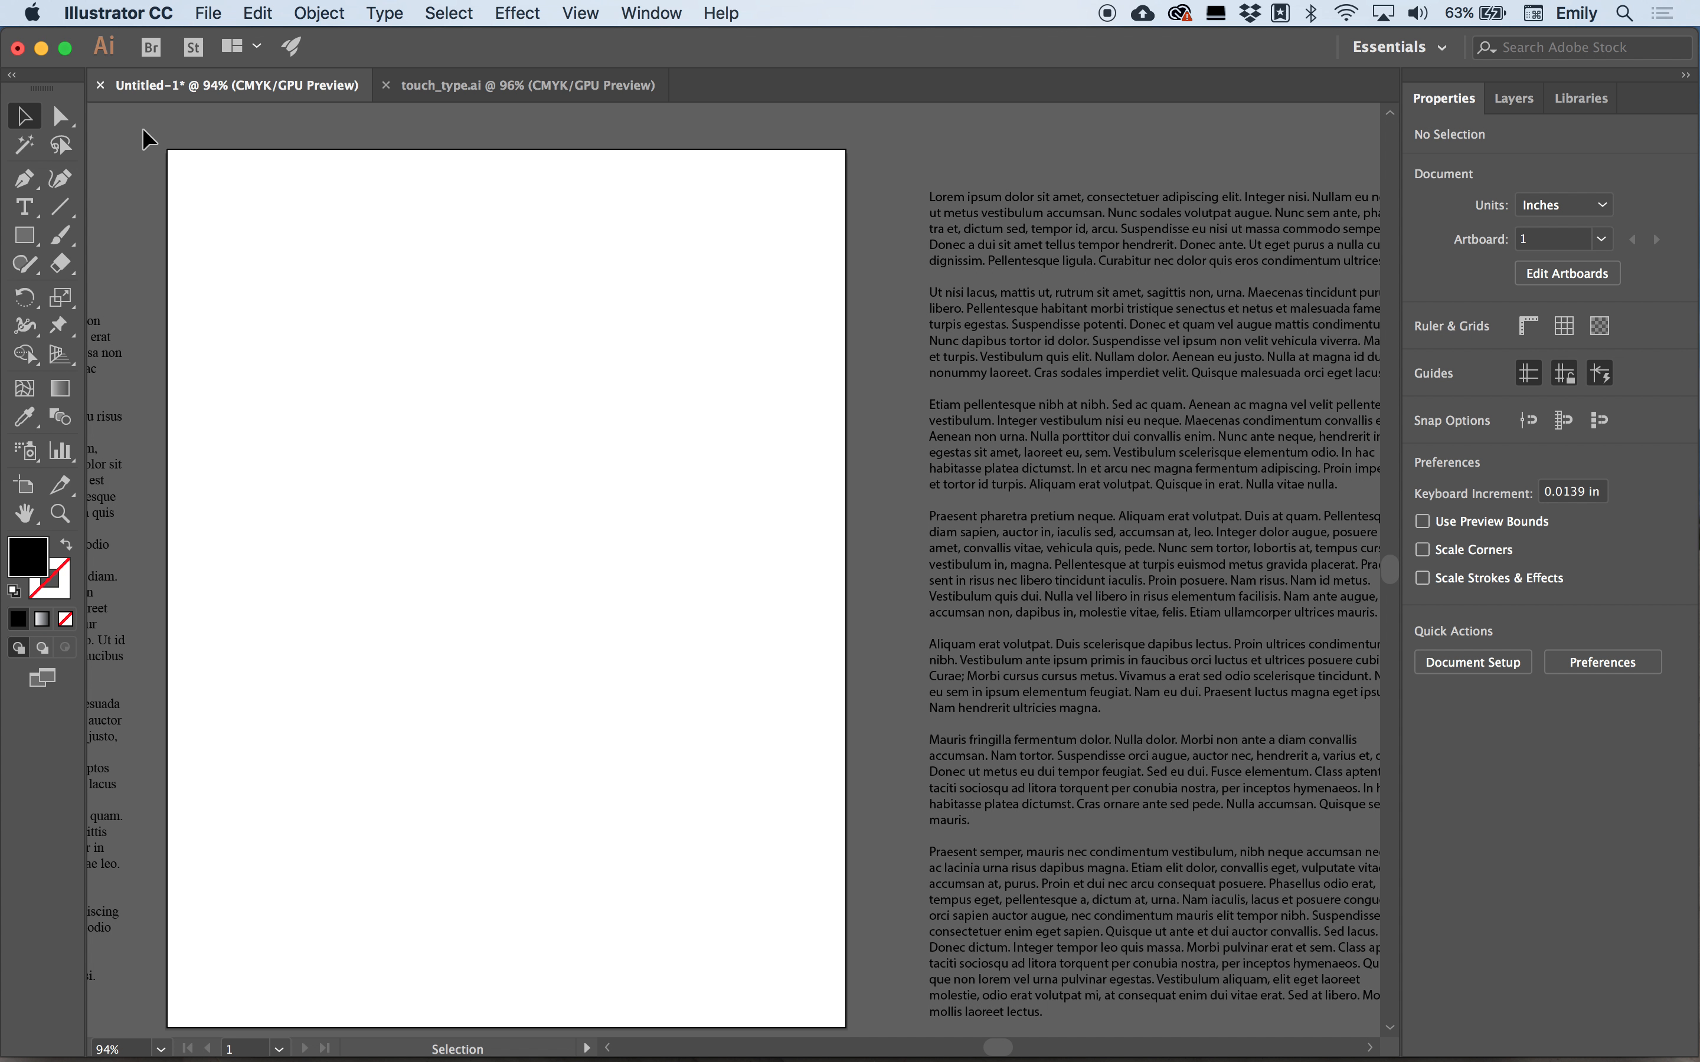
Create a point text object with placeholder text near the artboard's top-left corner.
{"action": "scroll", "coordinate": [380, 240], "scroll_direction": "left", "scroll_amount": 5}
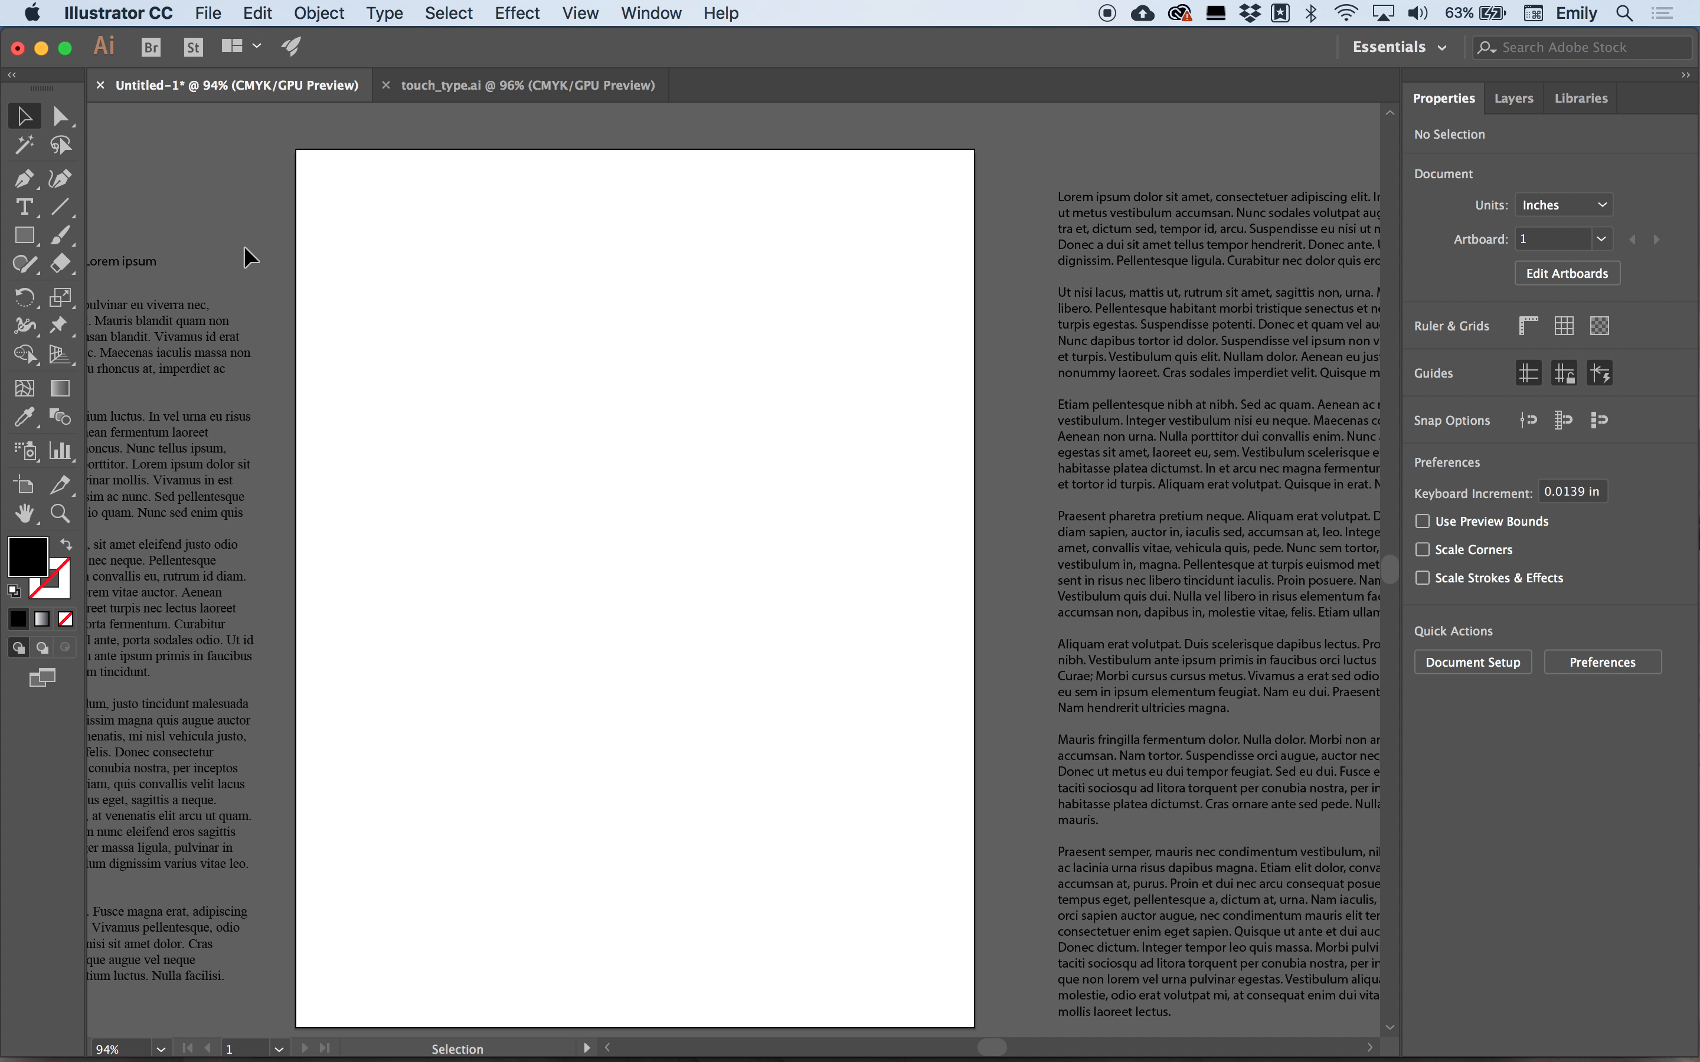
{"action": "left_click", "coordinate": [24, 206]}
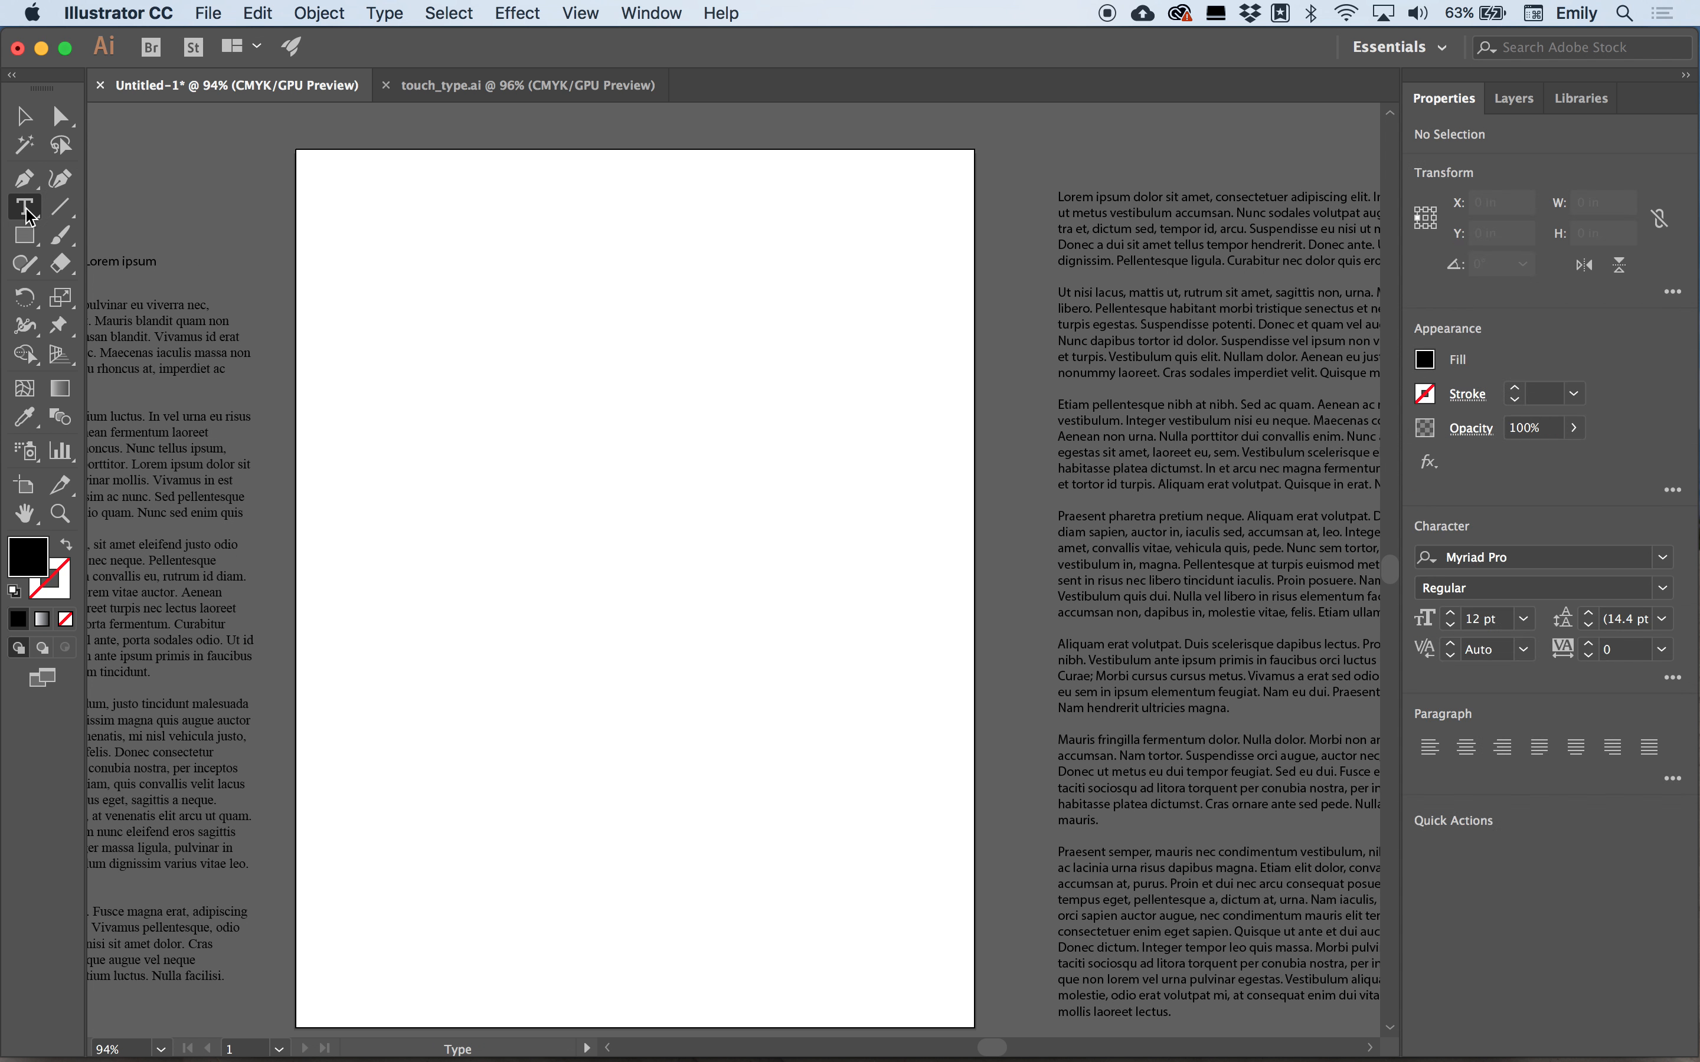
{"action": "left_click", "coordinate": [360, 206]}
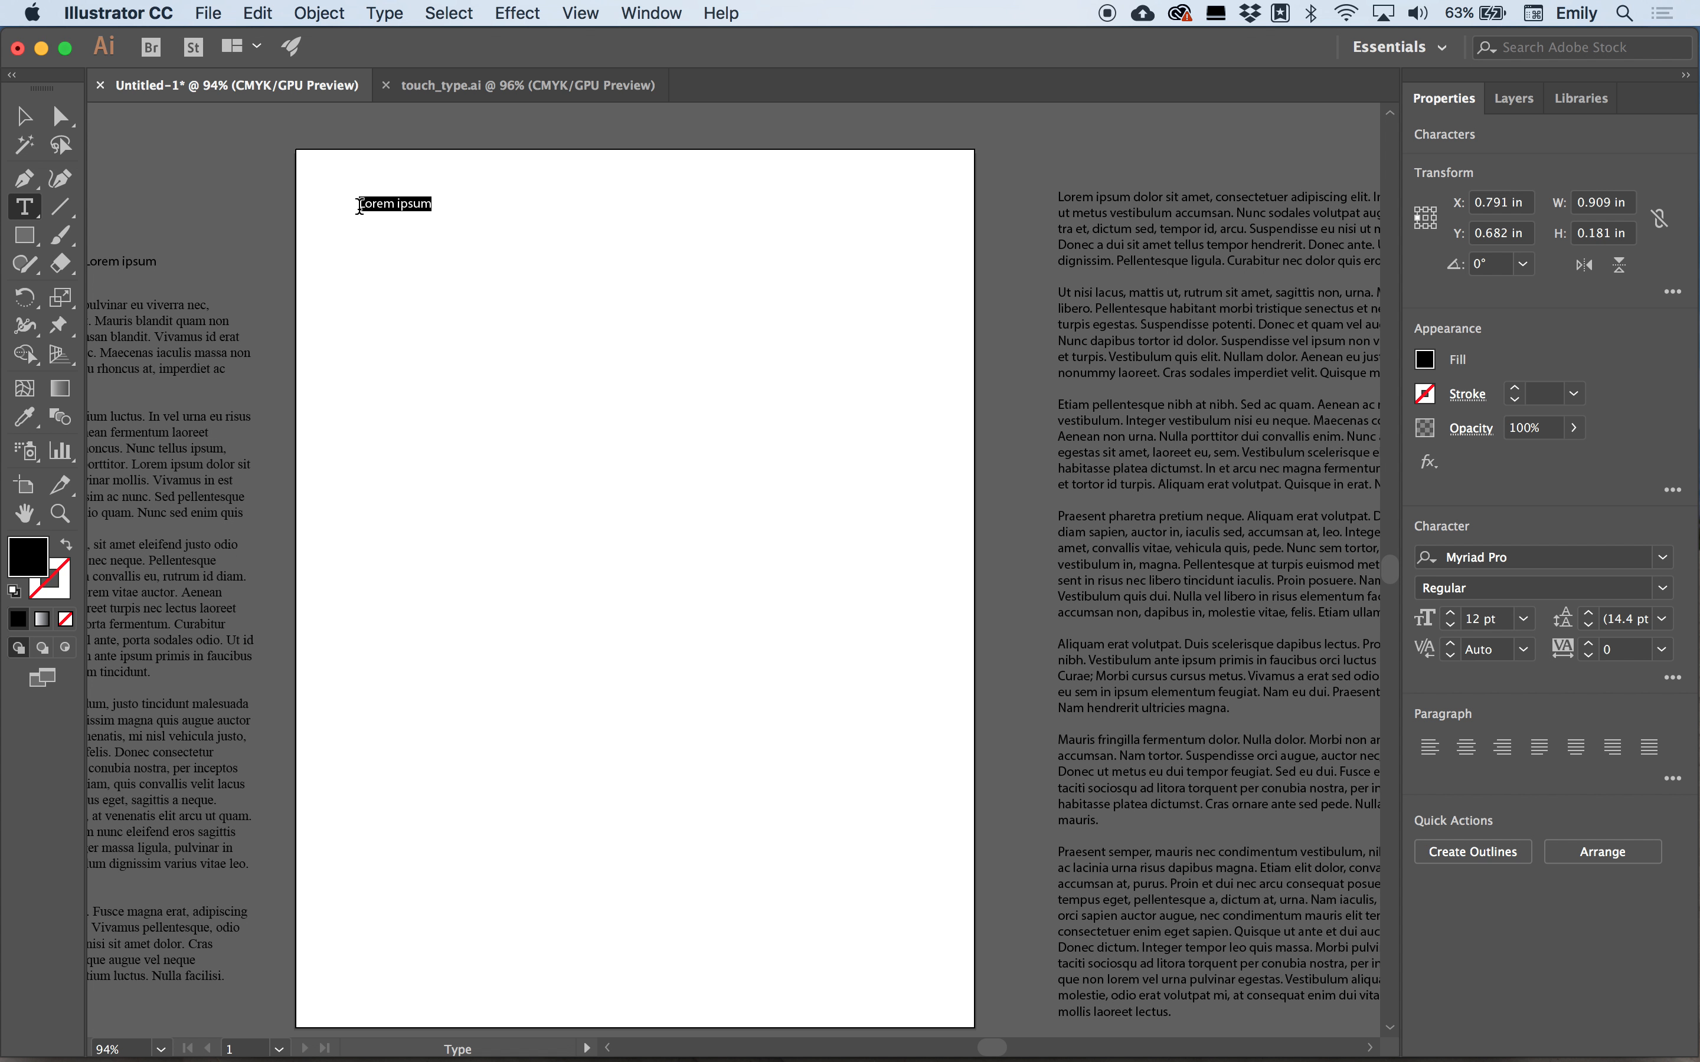
Scale the placeholder text by its bounding box to about 68 pt.
{"action": "left_click", "coordinate": [26, 115]}
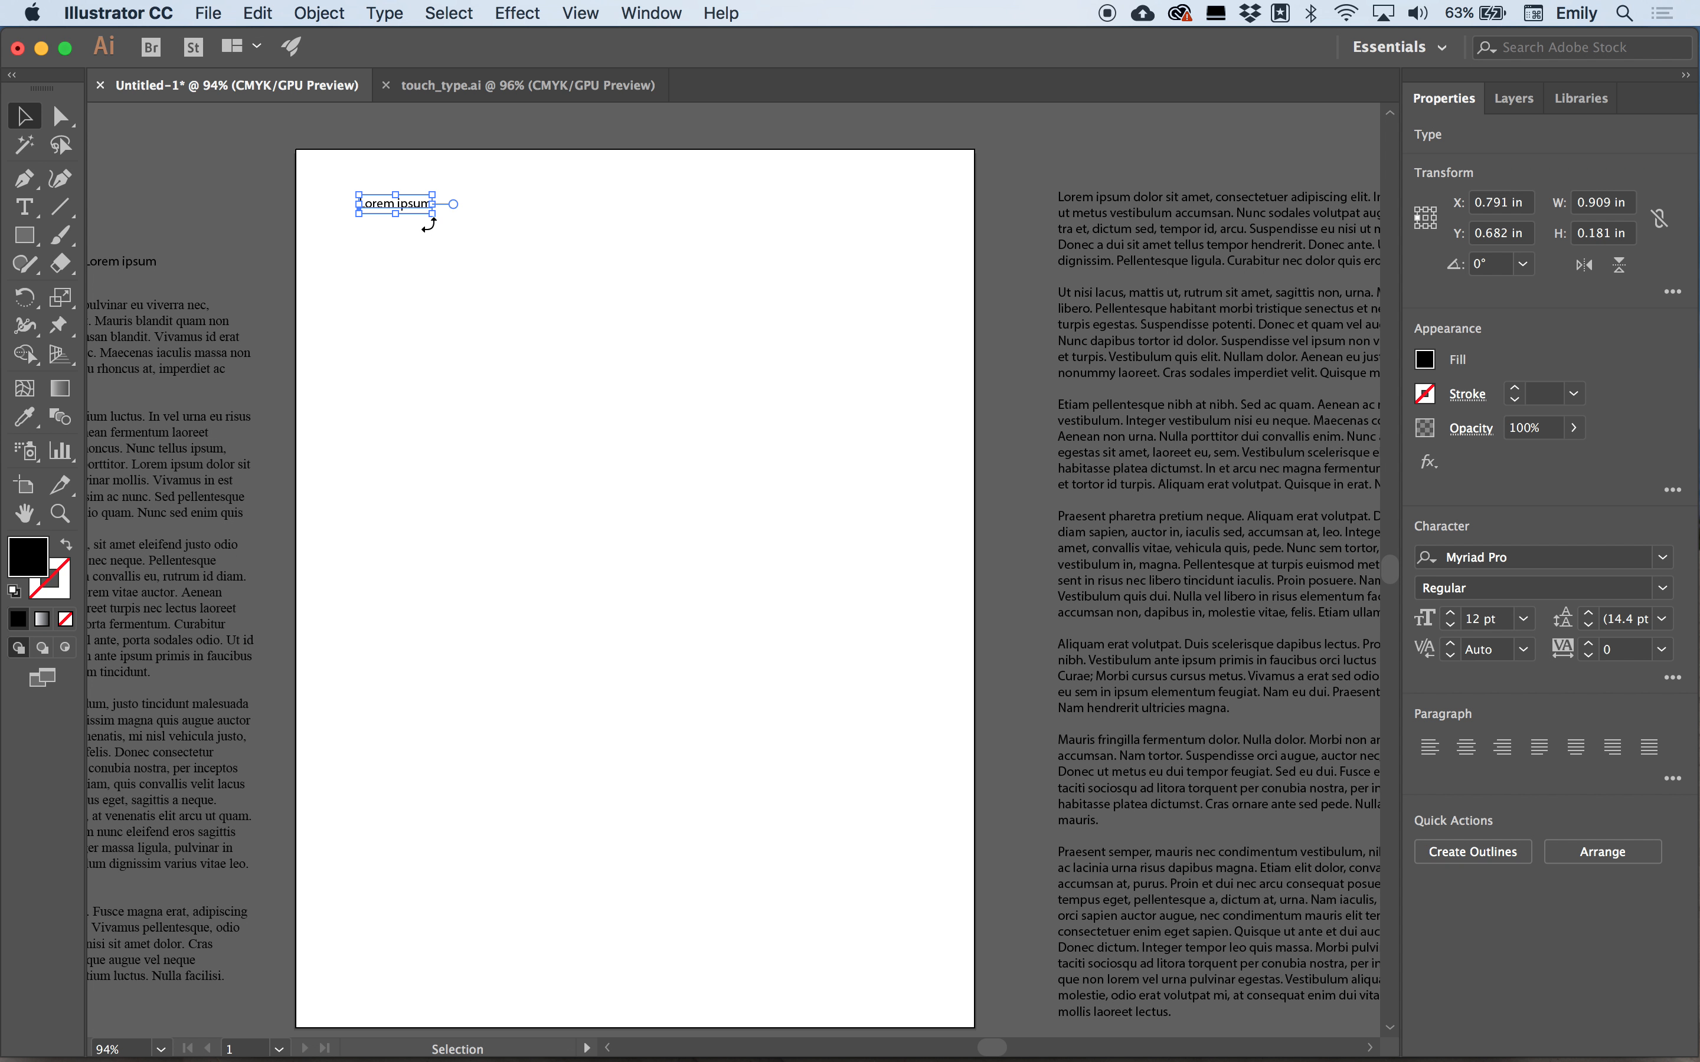
{"action": "left_click_drag", "start_coordinate": [432, 211], "coordinate": [772, 380]}
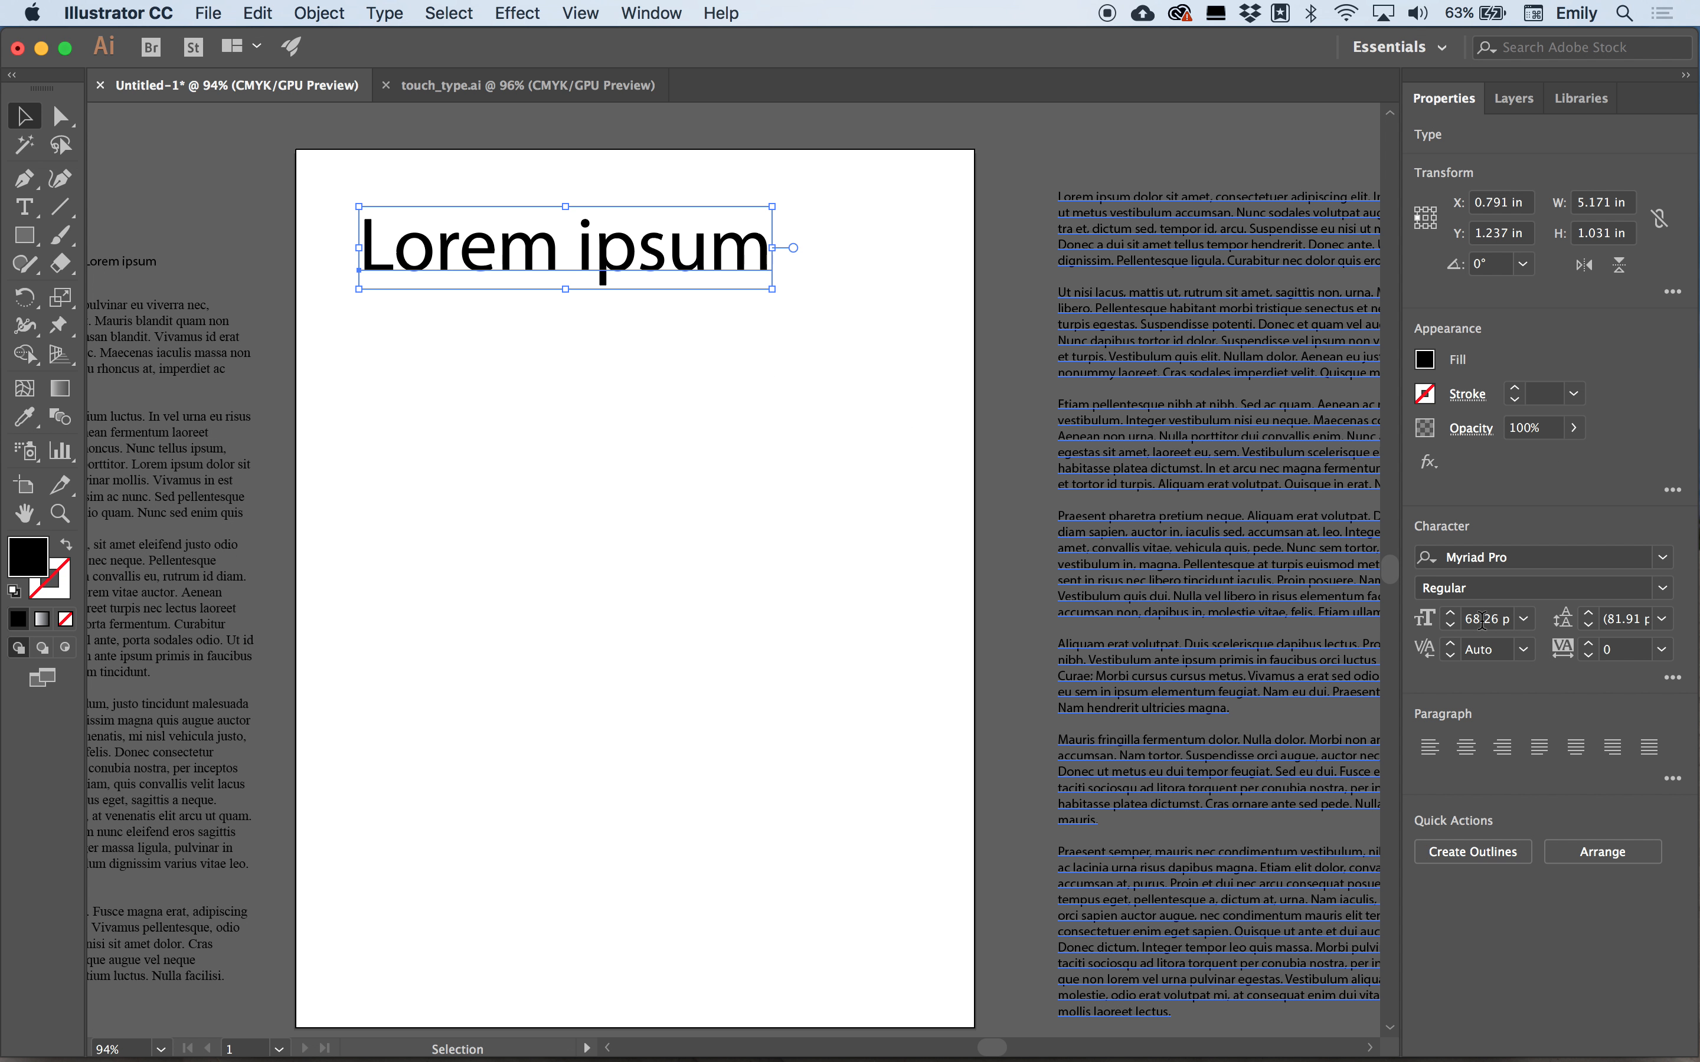
Move the Times New Roman text block onto the artboard below the heading and widen its frame.
{"action": "left_click", "coordinate": [217, 475]}
{"action": "left_click_drag", "start_coordinate": [189, 475], "coordinate": [750, 513]}
{"action": "left_click_drag", "start_coordinate": [815, 705], "coordinate": [916, 705]}
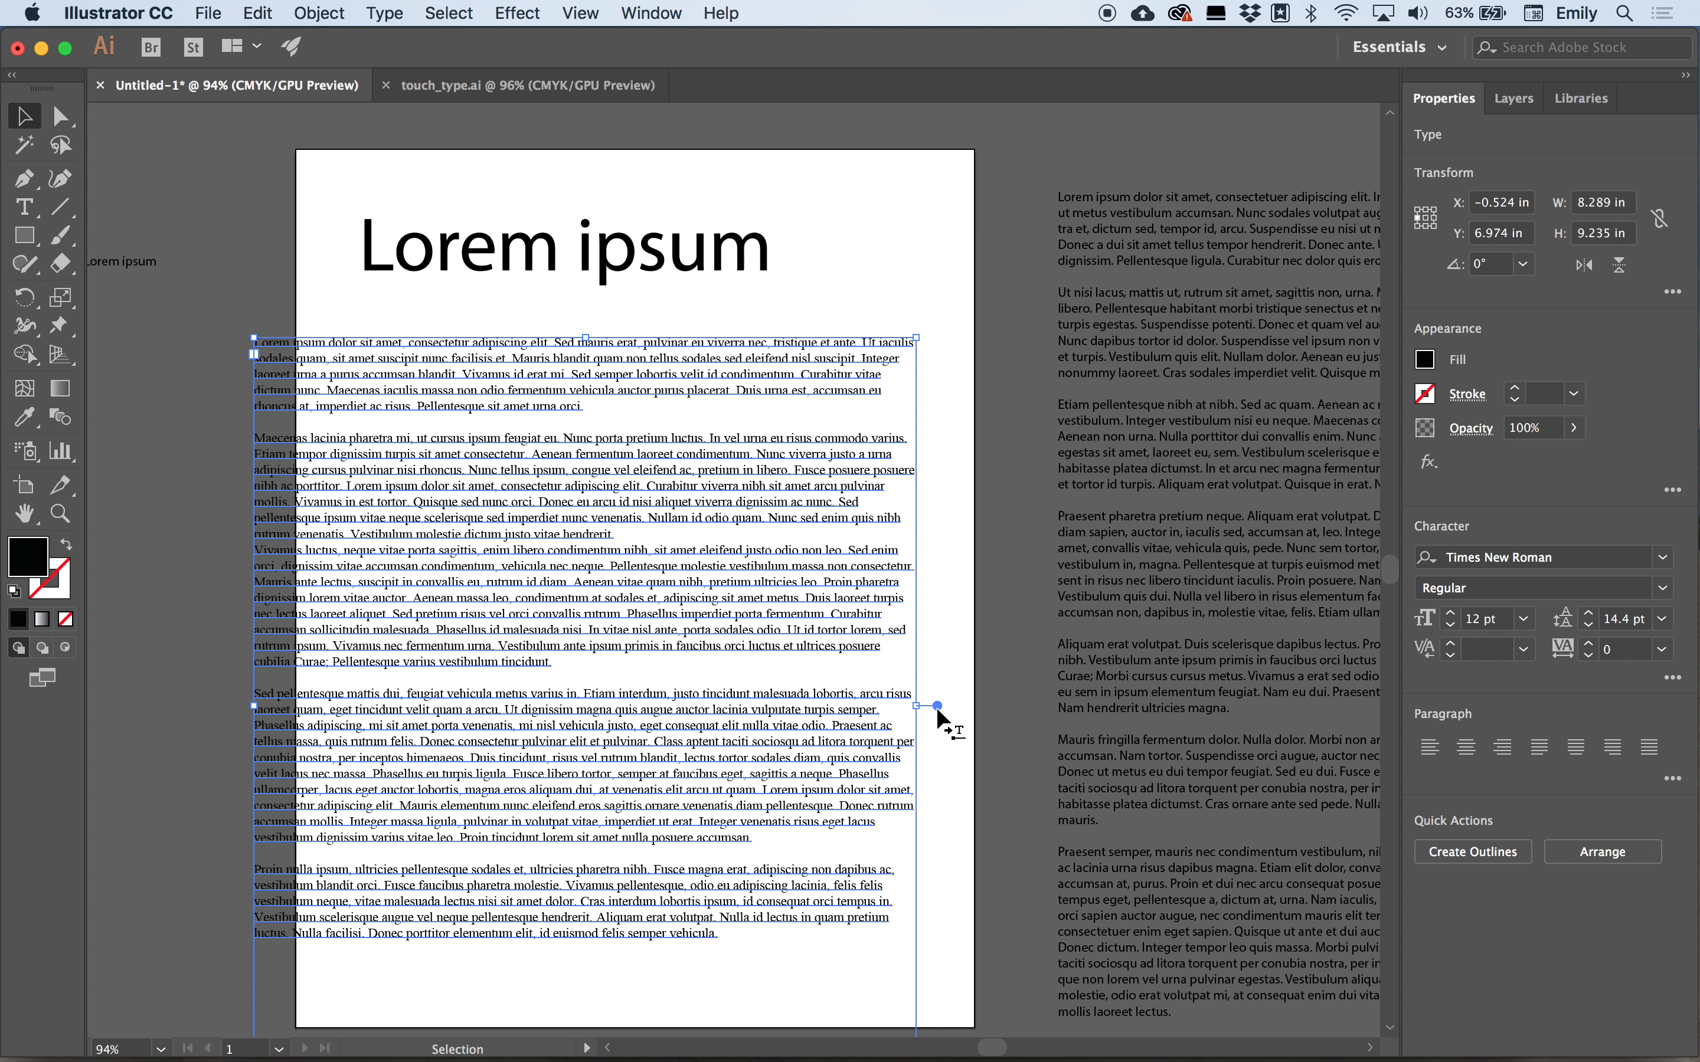
Change Layer 1's color to Pink in its layer options.
{"action": "left_click", "coordinate": [1515, 99]}
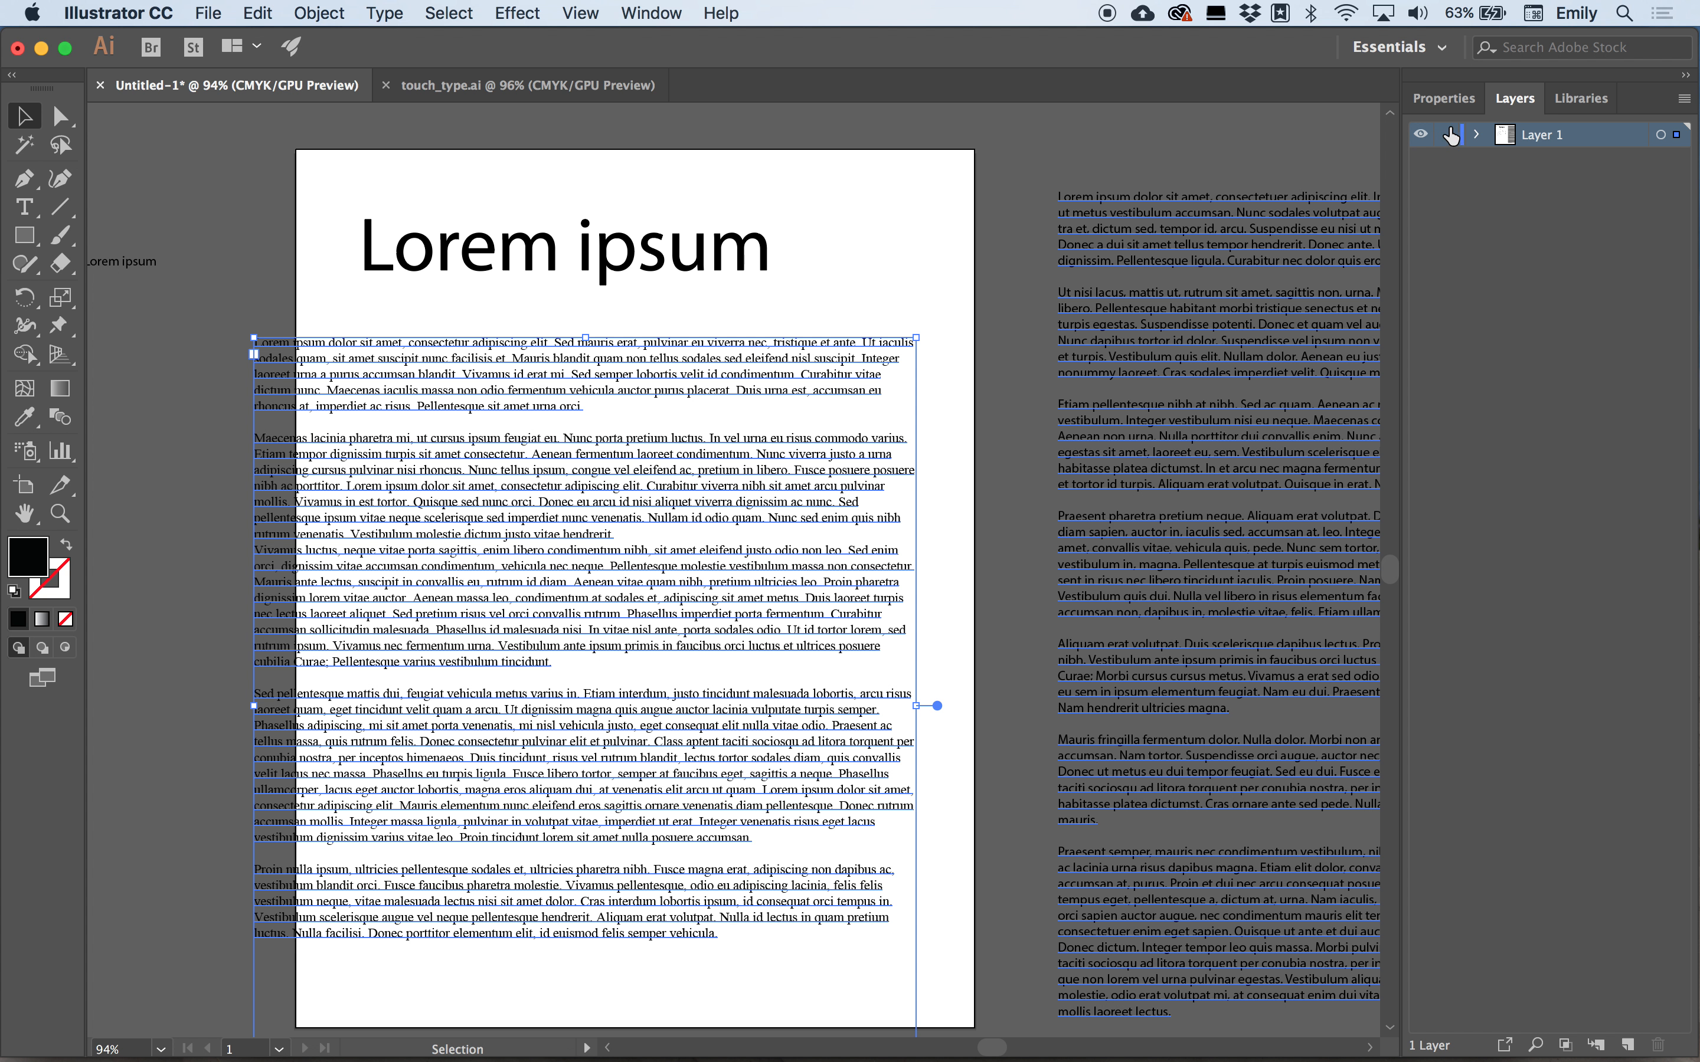
{"action": "double_click", "coordinate": [1505, 140]}
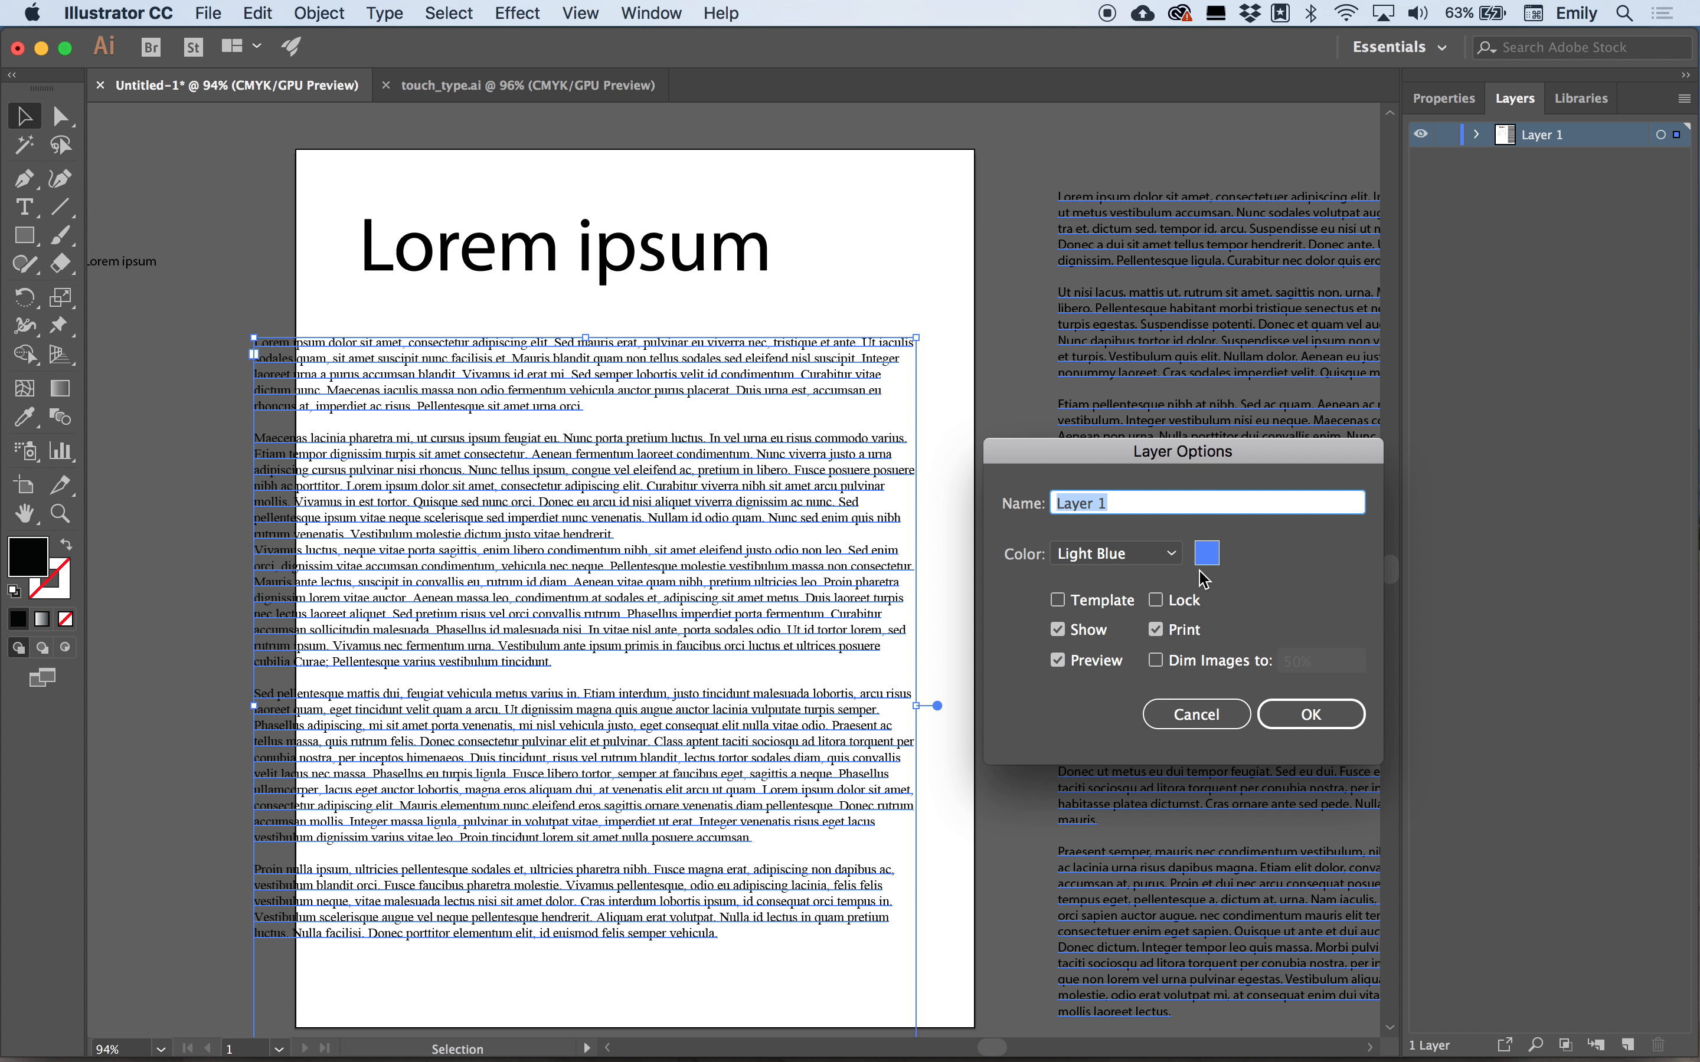
{"action": "left_click", "coordinate": [1167, 555]}
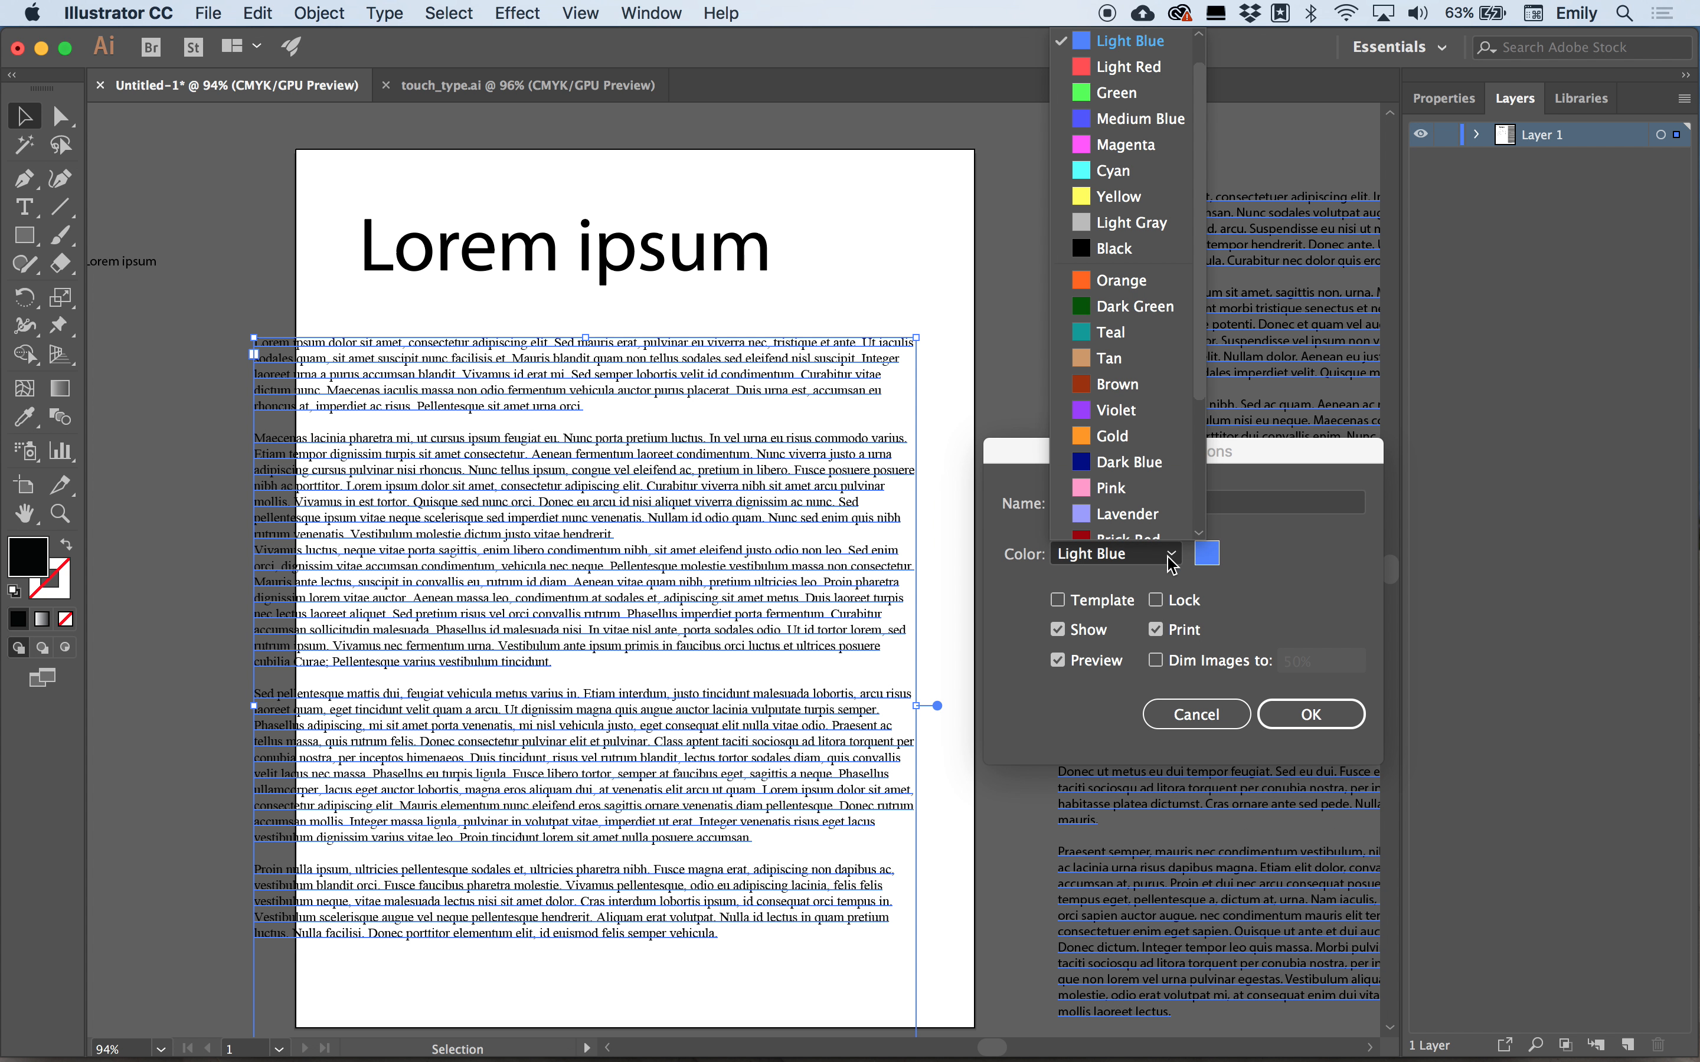
{"action": "left_click", "coordinate": [1138, 490]}
{"action": "left_click", "coordinate": [1299, 713]}
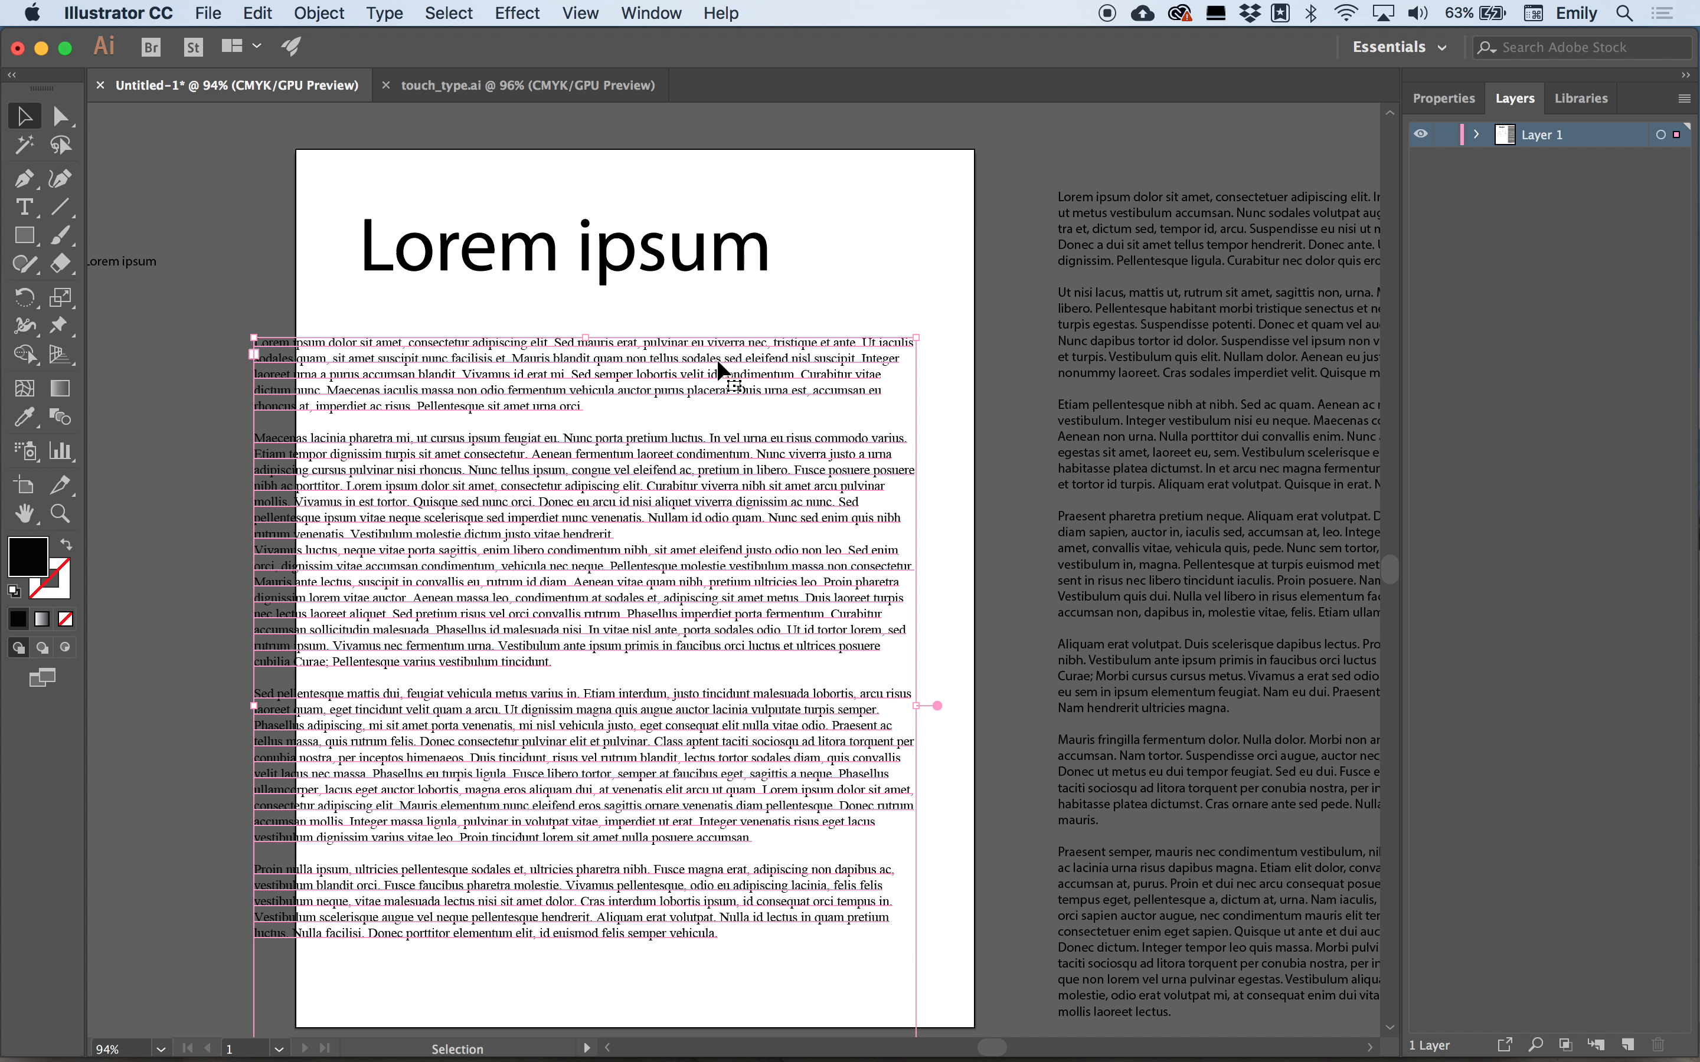
Move the body text block off the artboard to the left.
{"action": "left_click", "coordinate": [709, 266]}
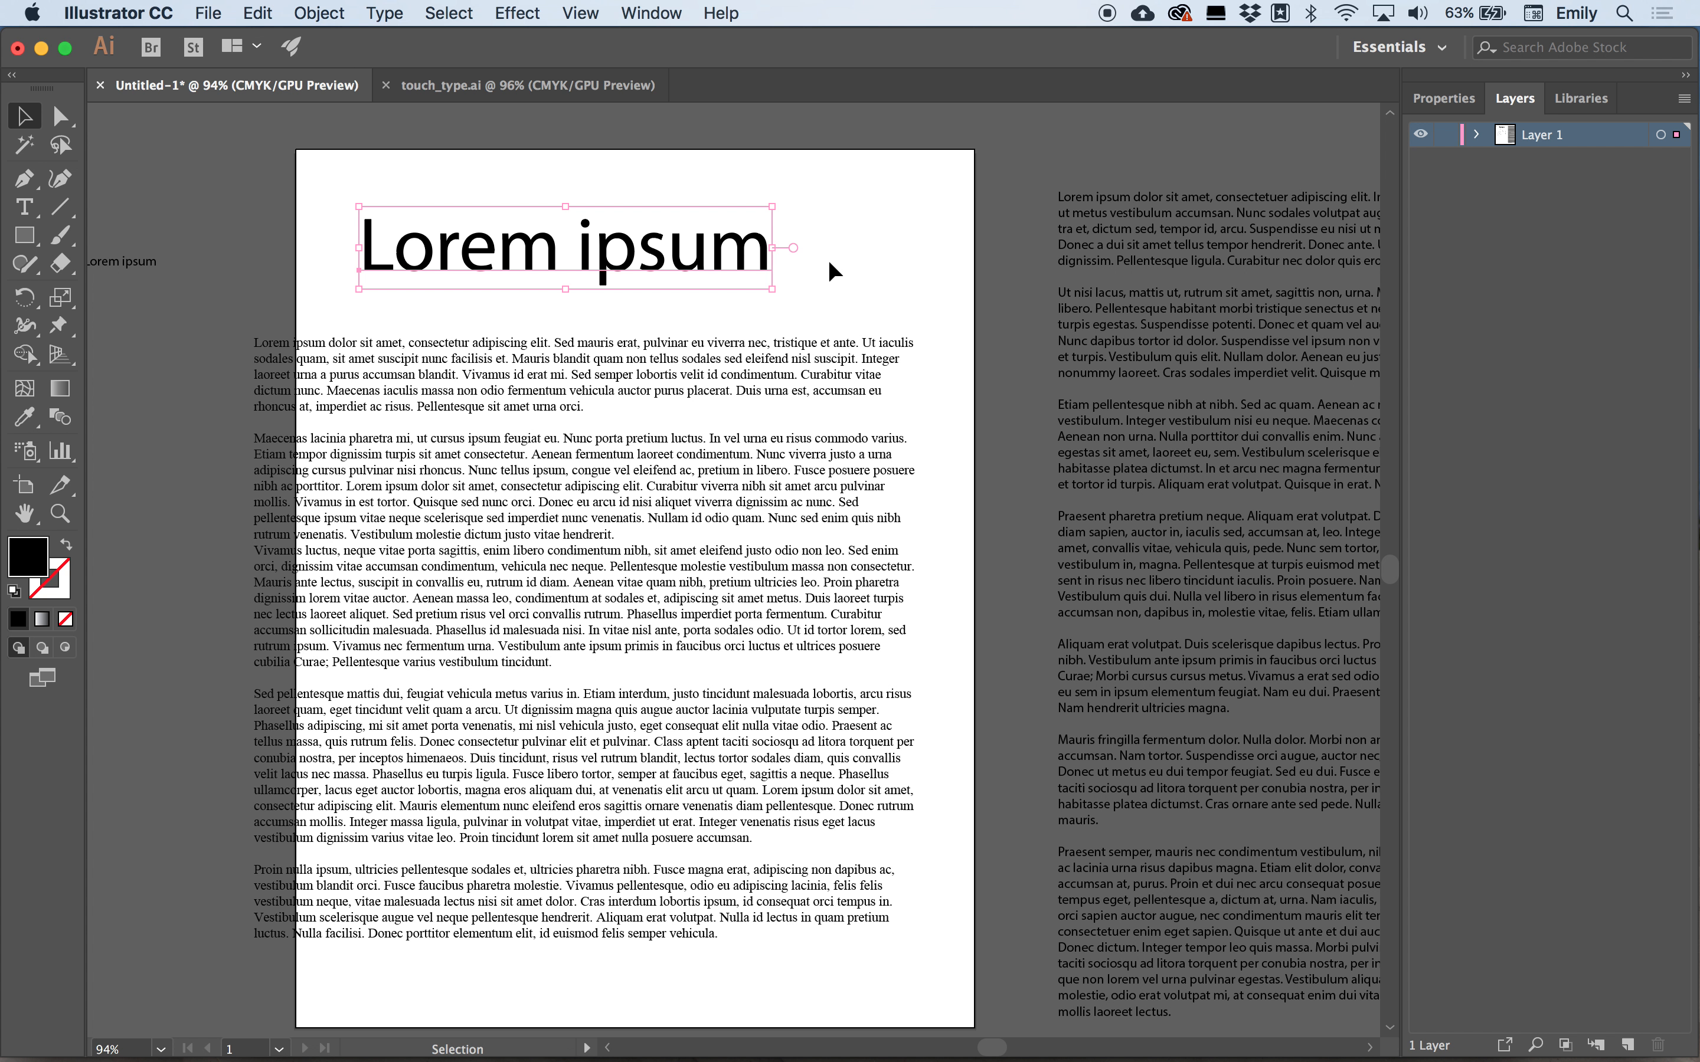
{"action": "left_click", "coordinate": [503, 380], "text": "shift"}
{"action": "left_click_drag", "start_coordinate": [501, 377], "coordinate": [18, 380]}
{"action": "left_click_drag", "start_coordinate": [334, 373], "coordinate": [171, 371]}
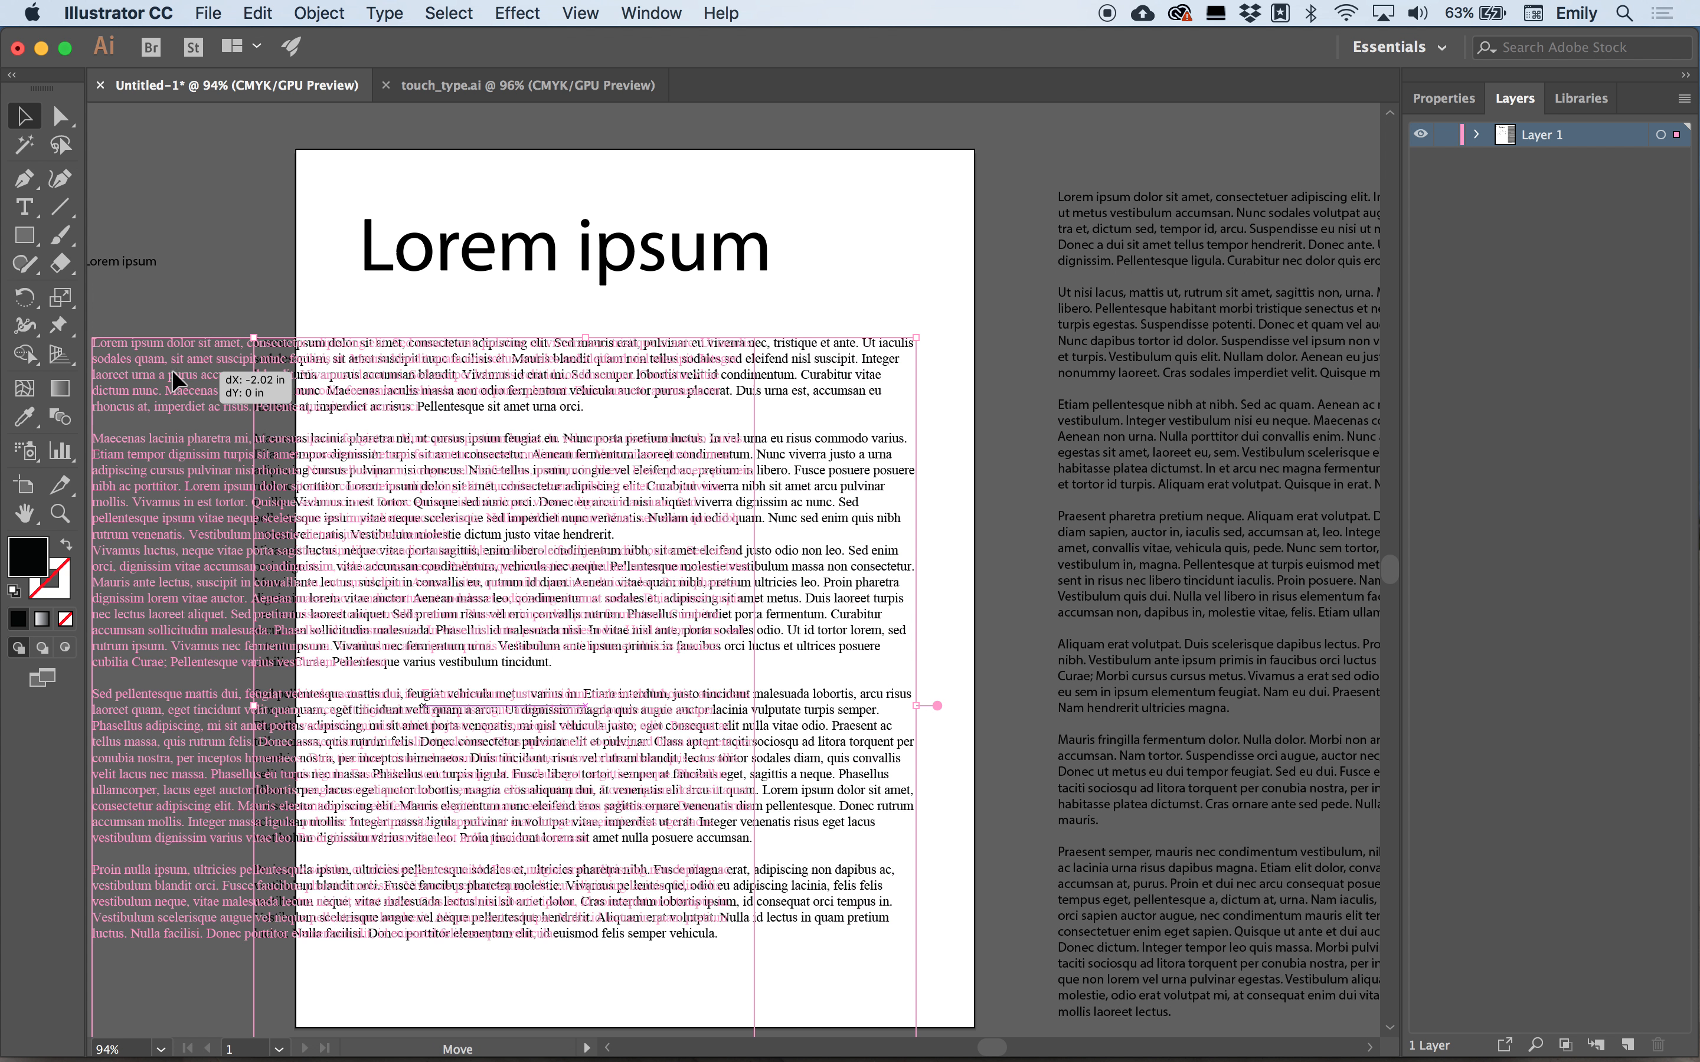
{"action": "left_click_drag", "start_coordinate": [553, 370], "coordinate": [56, 375]}
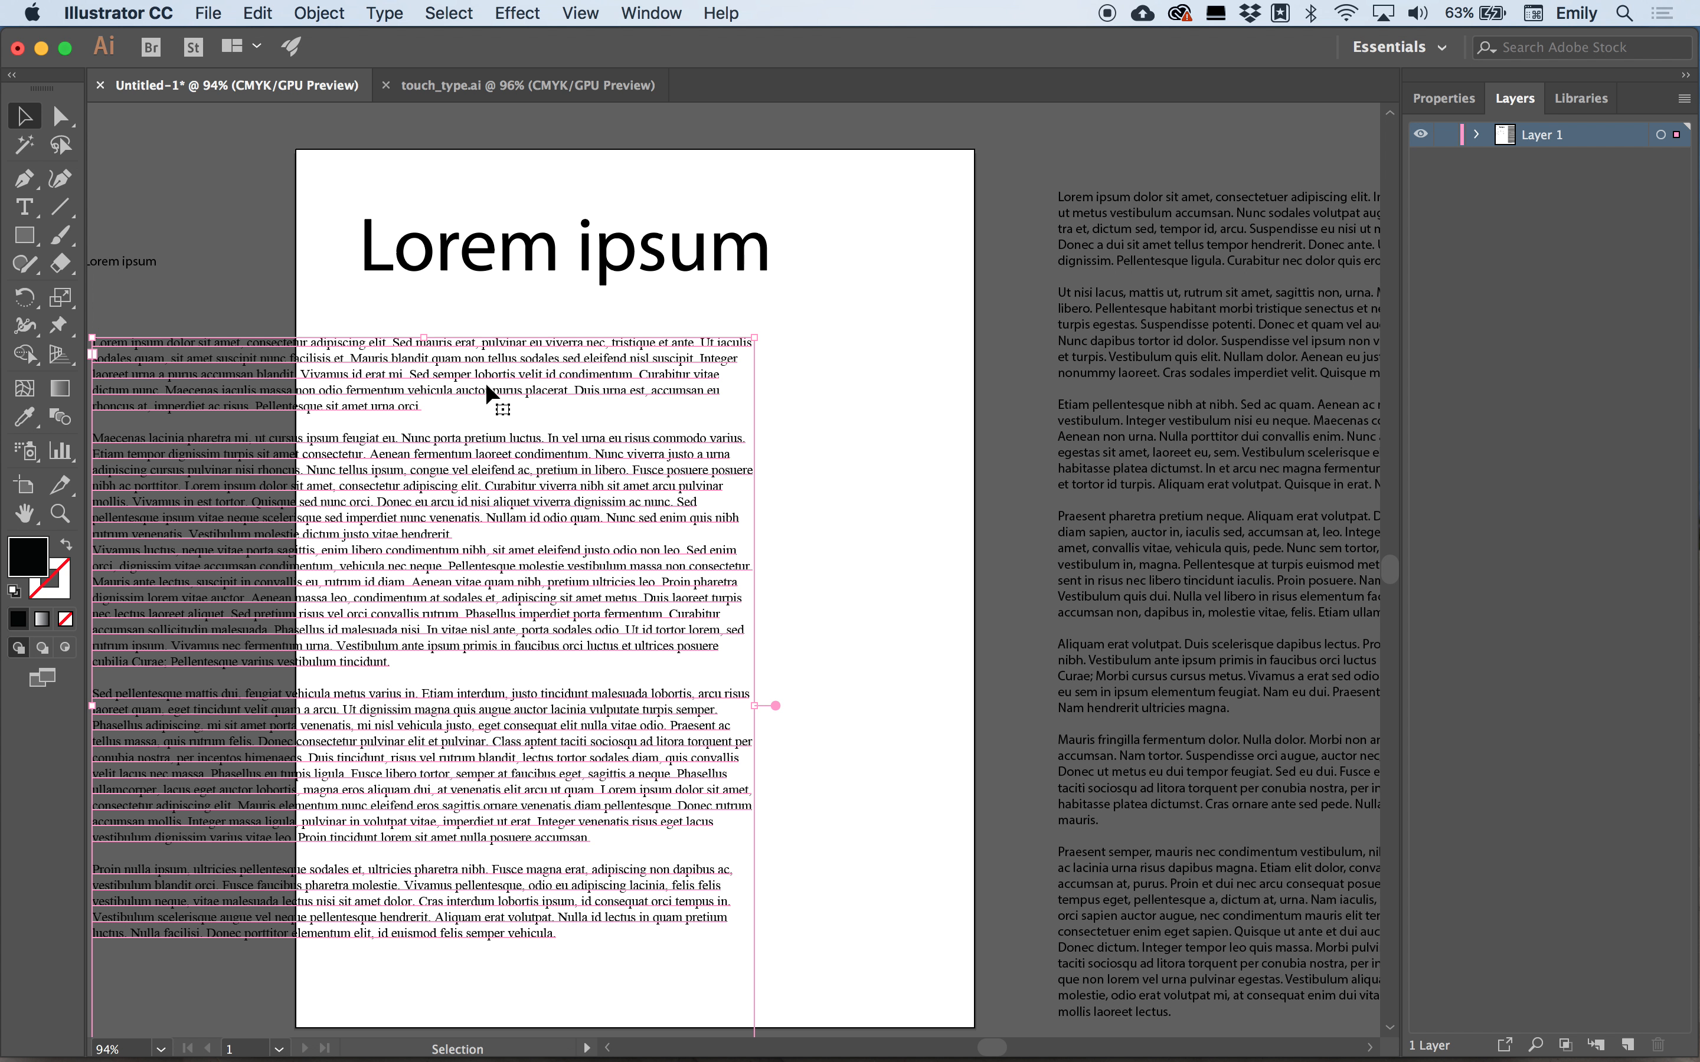
{"action": "key", "text": "super+minus"}
{"action": "left_click_drag", "start_coordinate": [899, 392], "coordinate": [345, 394]}
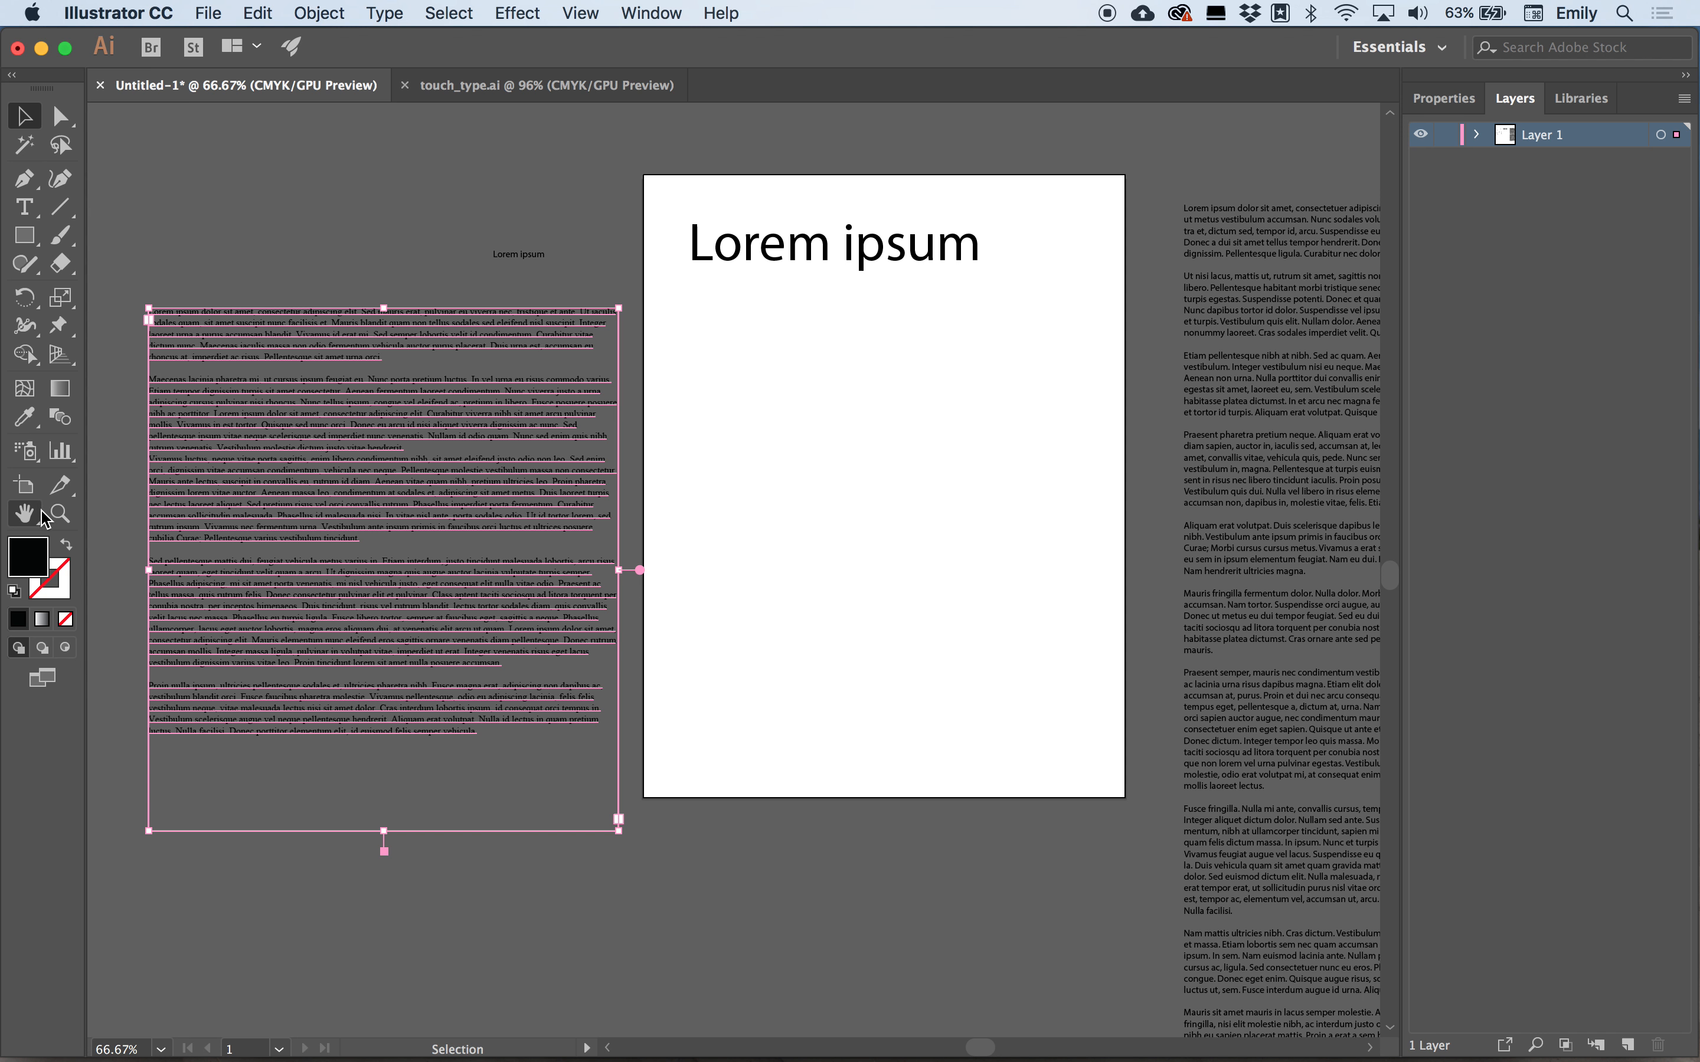
{"action": "left_click", "coordinate": [380, 232]}
Extend the heading with a line of filler letters, start a new line, and type a second line of filler letters.
{"action": "left_click", "coordinate": [26, 514]}
{"action": "key", "text": "super+0"}
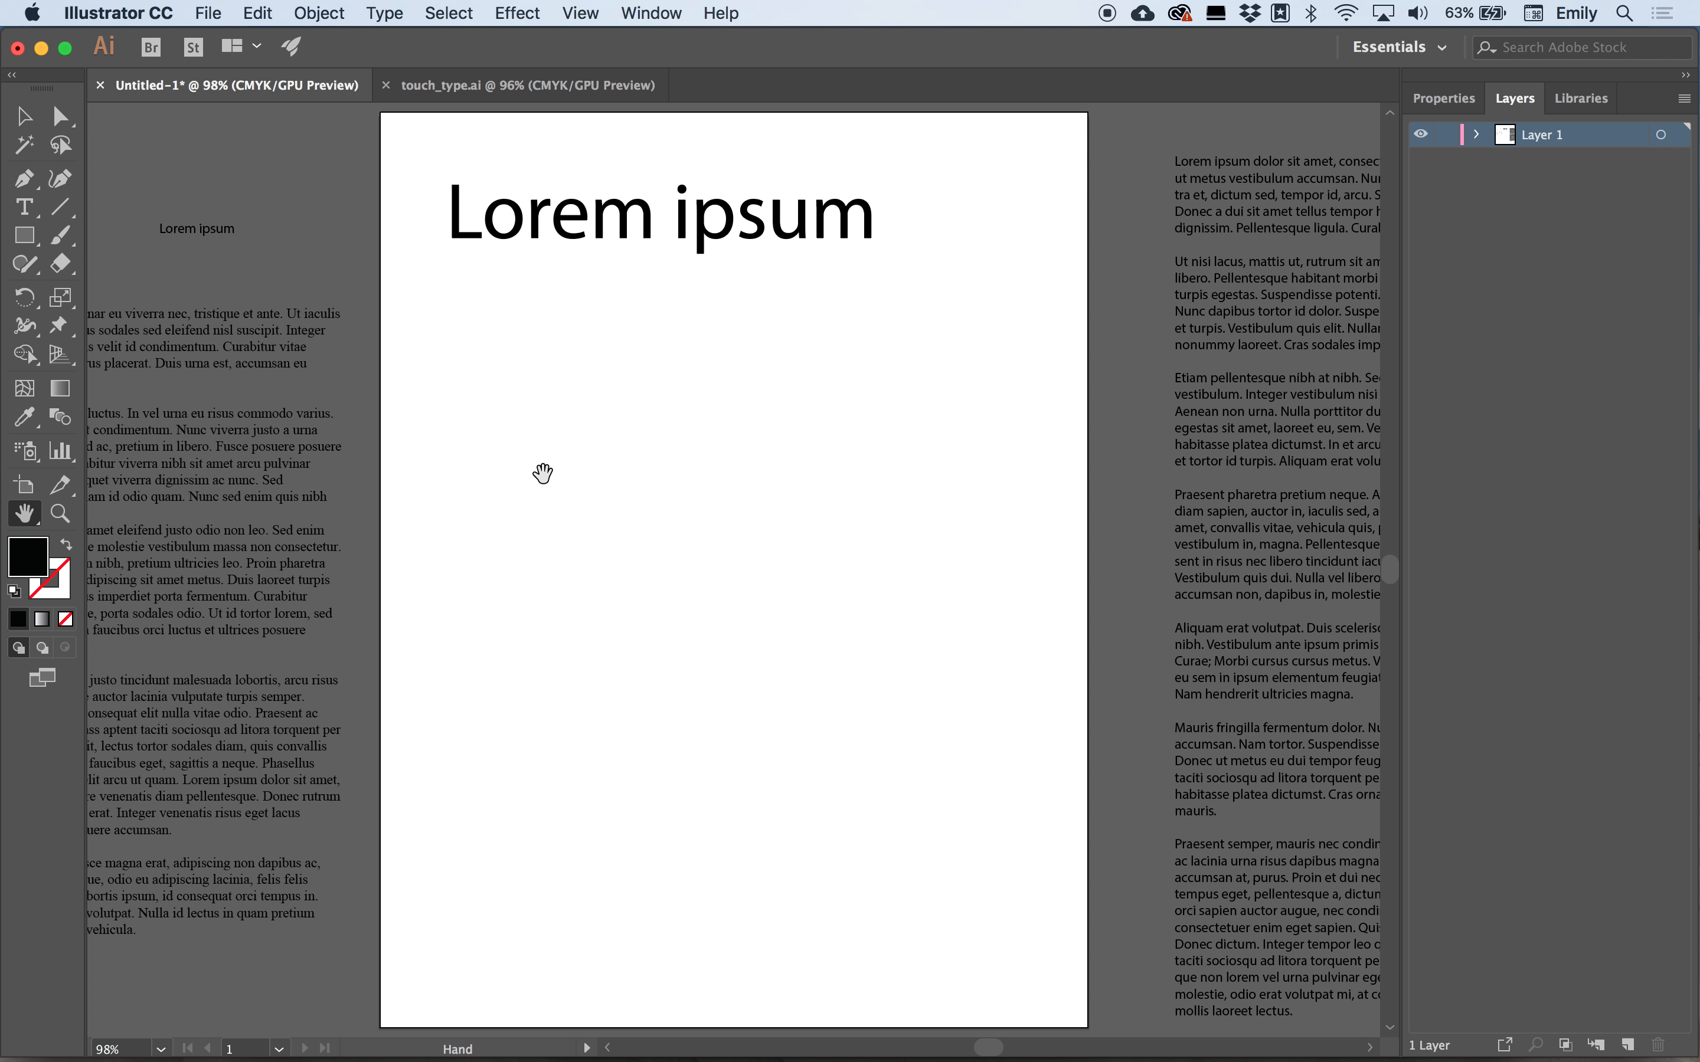
{"action": "left_click", "coordinate": [817, 221]}
{"action": "left_click", "coordinate": [855, 225]}
{"action": "key", "text": "v"}
{"action": "left_click", "coordinate": [754, 239]}
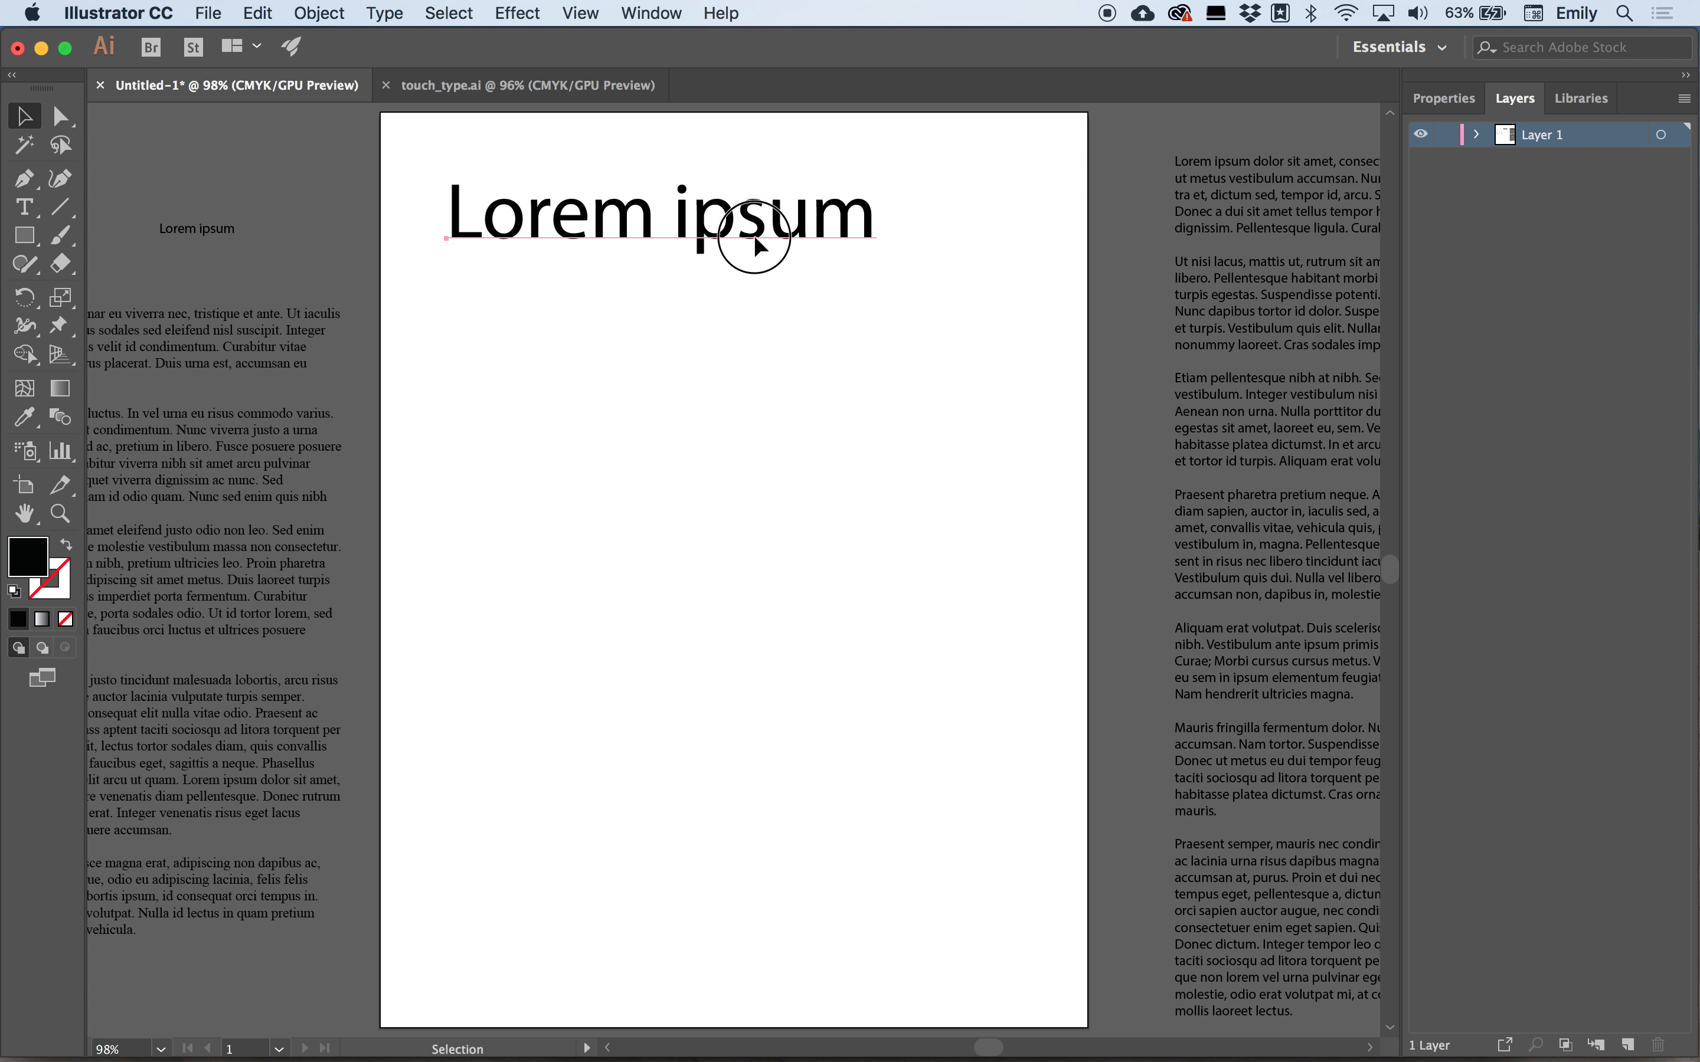
{"action": "key", "text": "t"}
{"action": "left_click", "coordinate": [868, 229]}
{"action": "type", "text": "jhsd j sdjf dklsjf"}
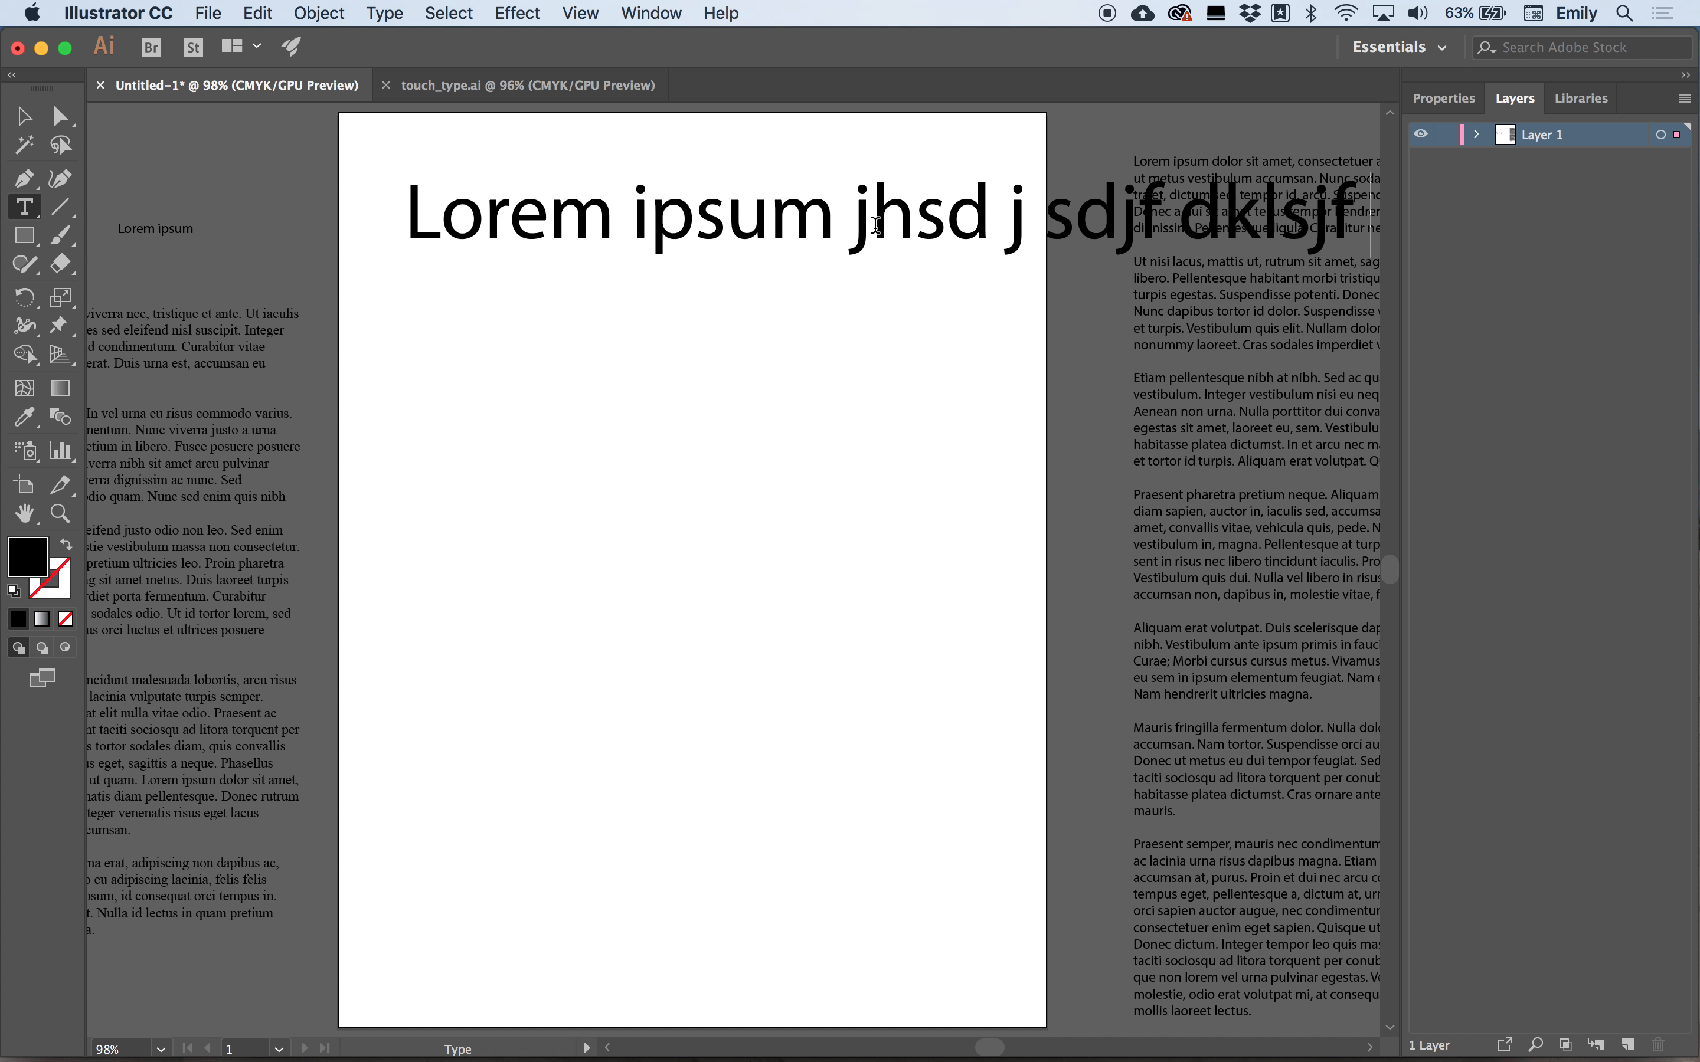
{"action": "type", "text": " dksfjd kfjdkslfj dkjf dslkfj dslkfjdkfk"}
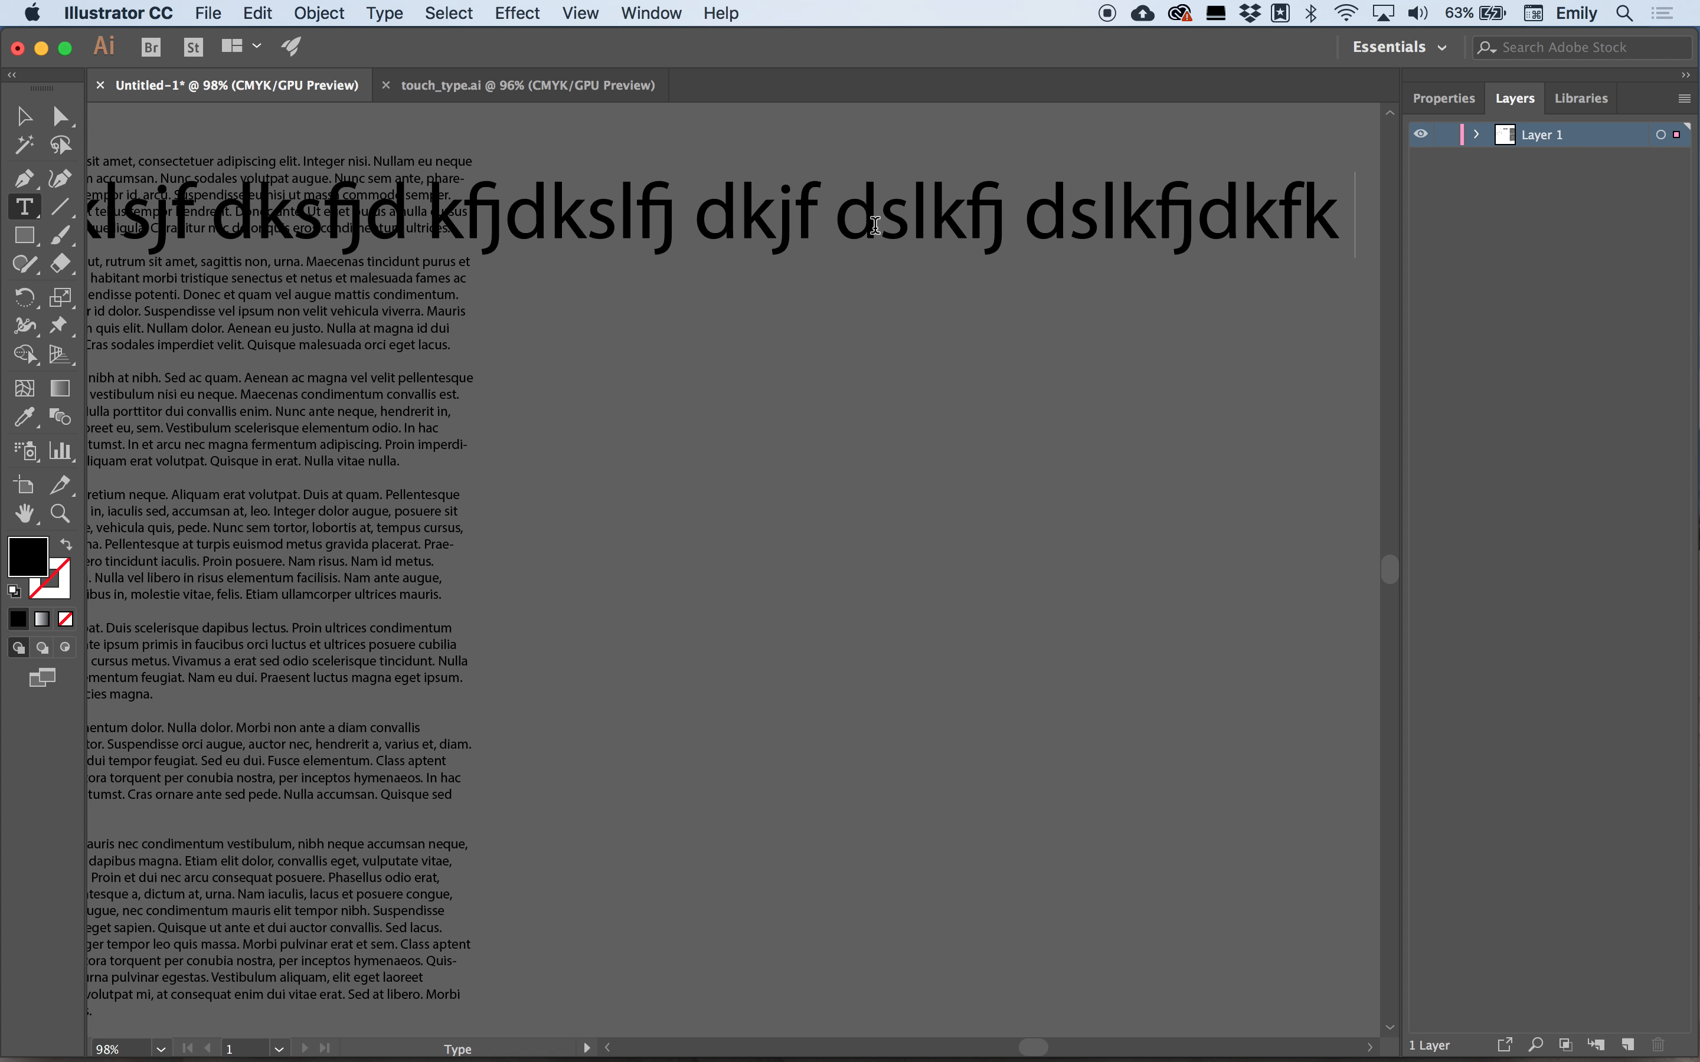
{"action": "key", "text": "Return"}
{"action": "type", "text": "kjhskjdhdjkhfdjshfdjf djfhdjhfjdk"}
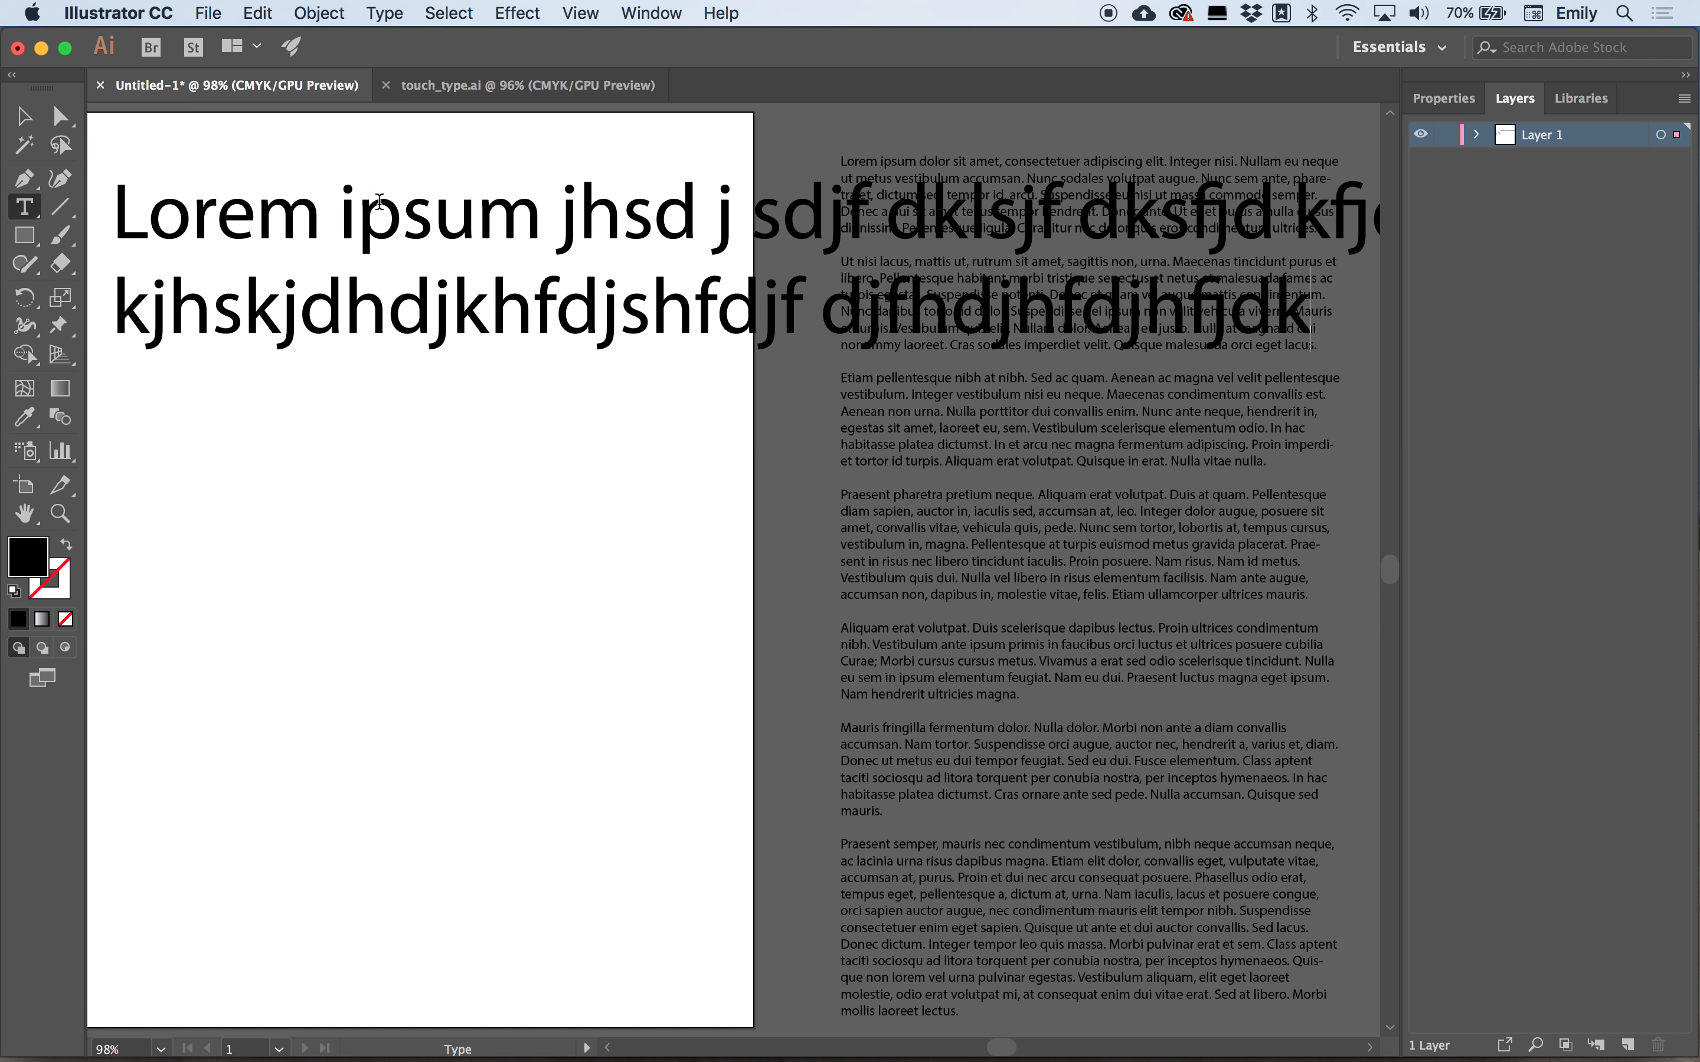
{"action": "left_click", "coordinate": [36, 117]}
{"action": "key", "text": "super+minus"}
{"action": "key", "text": "super+minus"}
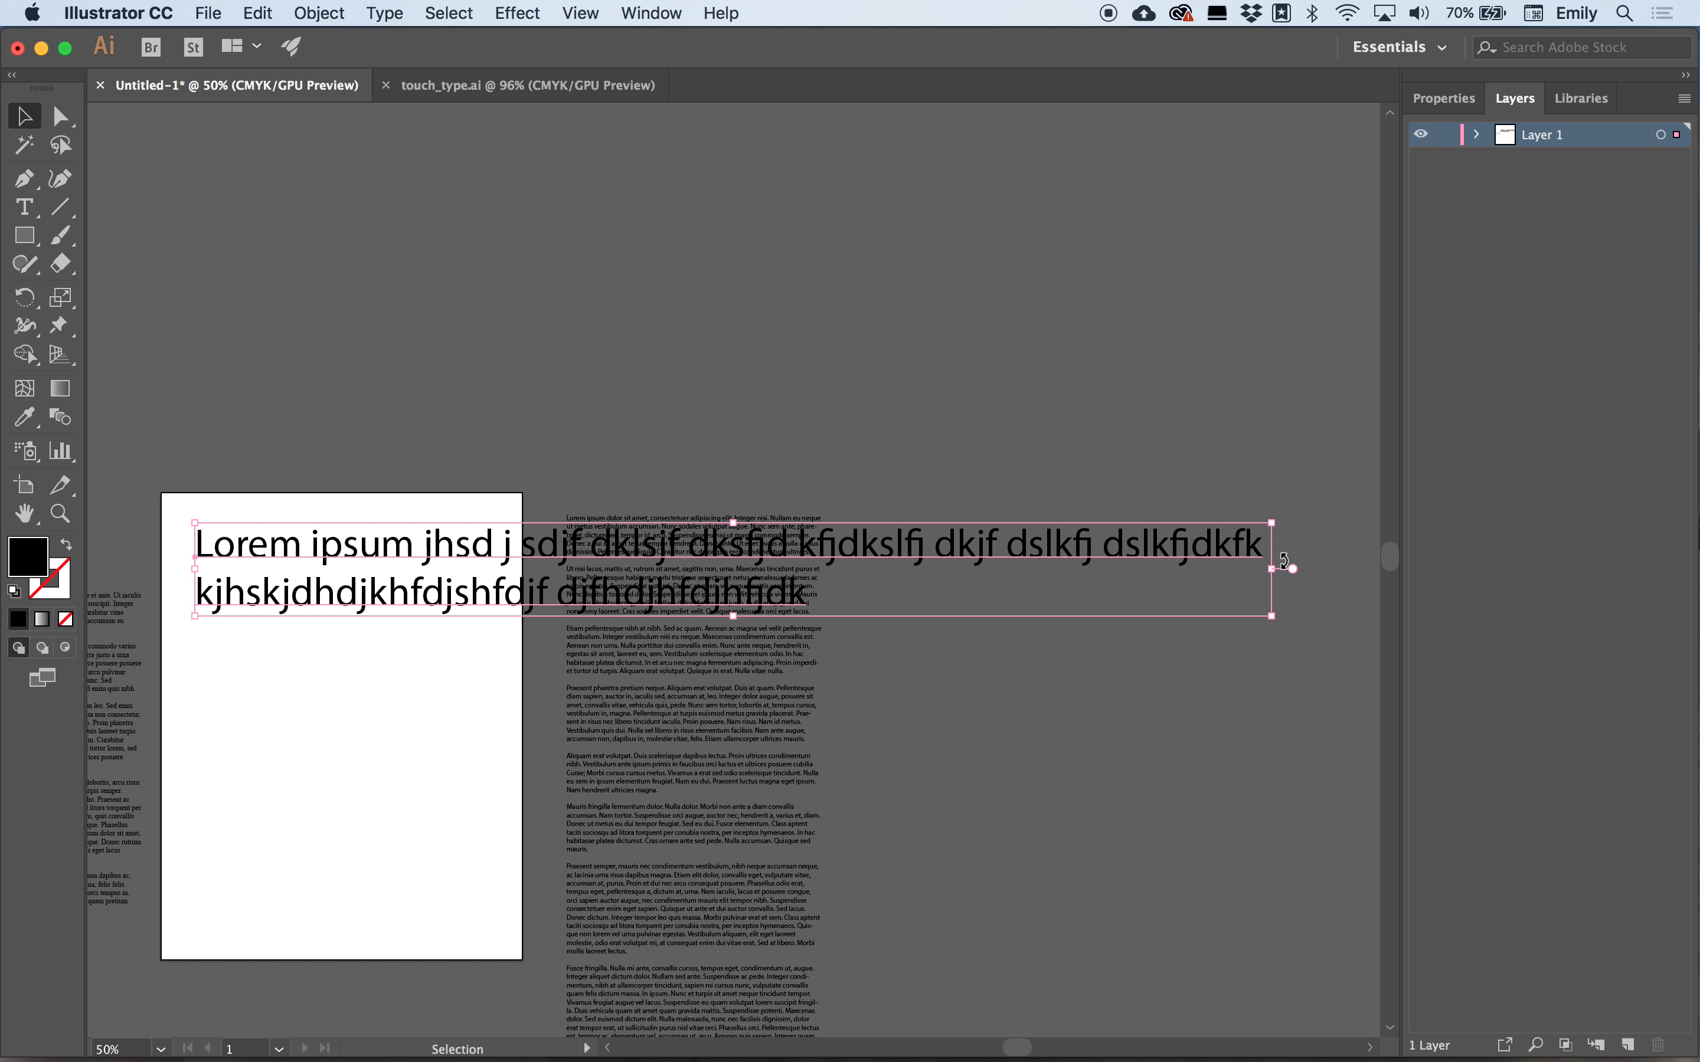
Narrow the heading's text frame so the two-line heading fits within the artboard width.
{"action": "left_click_drag", "start_coordinate": [1271, 568], "coordinate": [517, 561]}
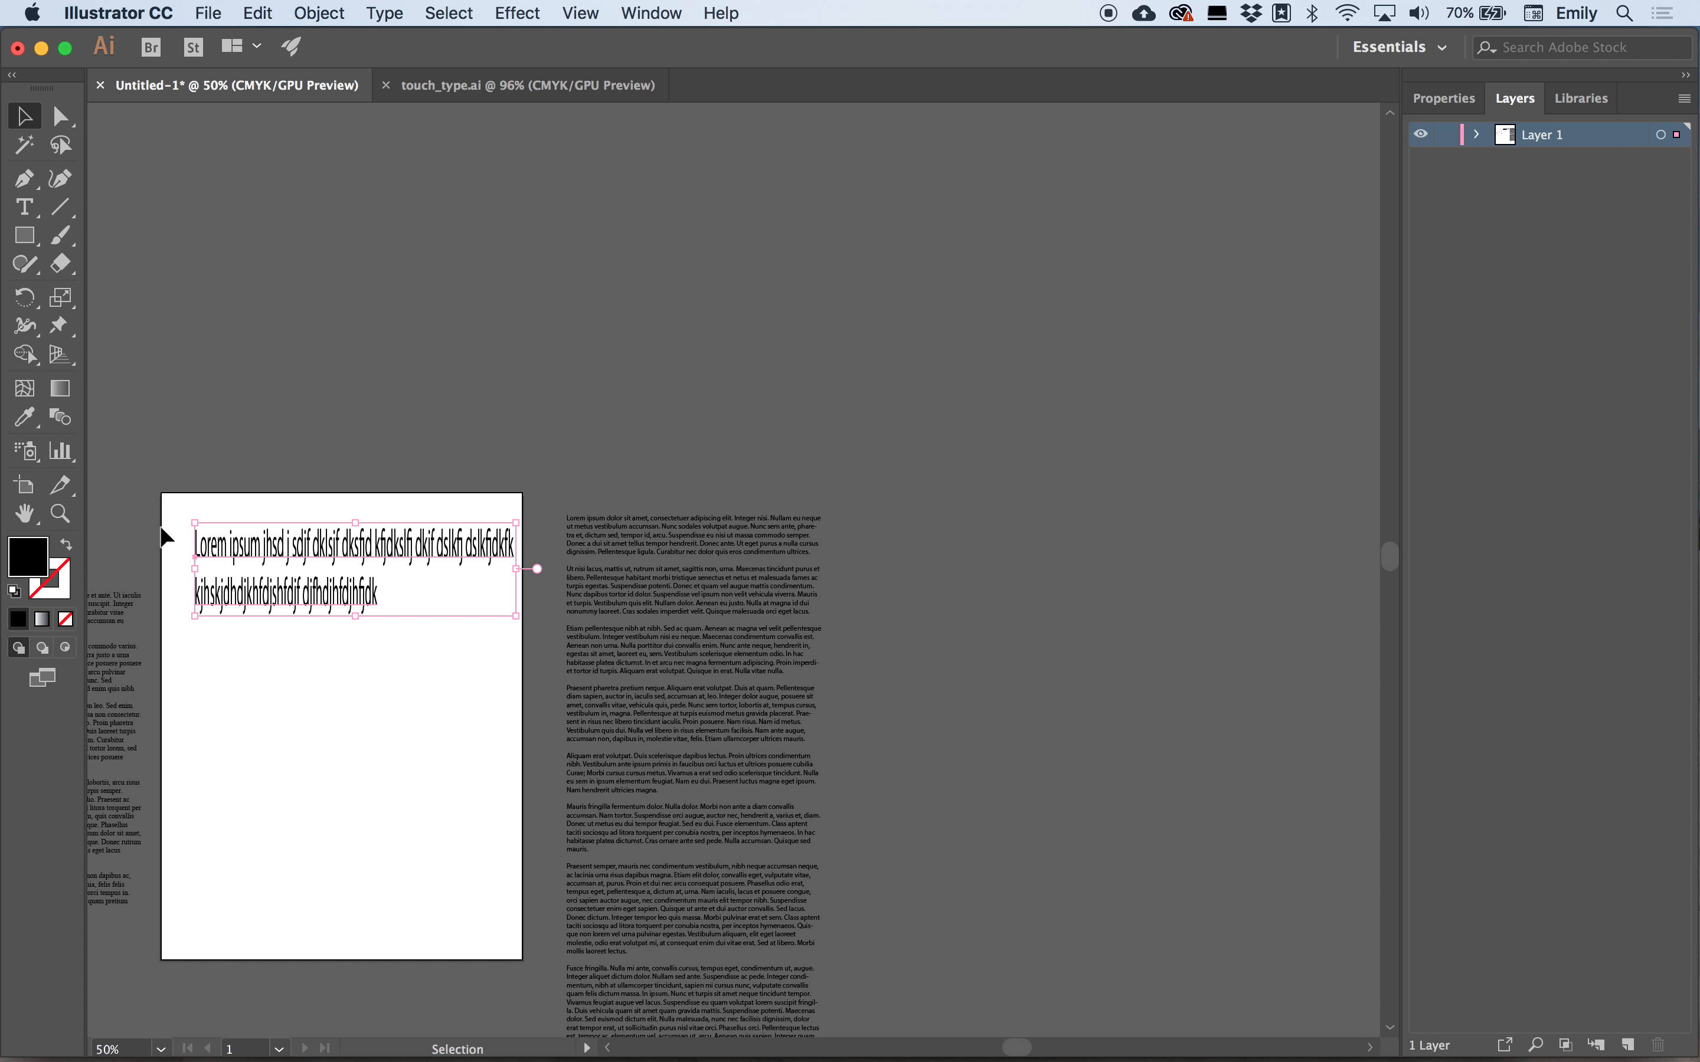
Draw a black rectangle below the heading, roughly half the artboard's width.
{"action": "double_click", "coordinate": [25, 513]}
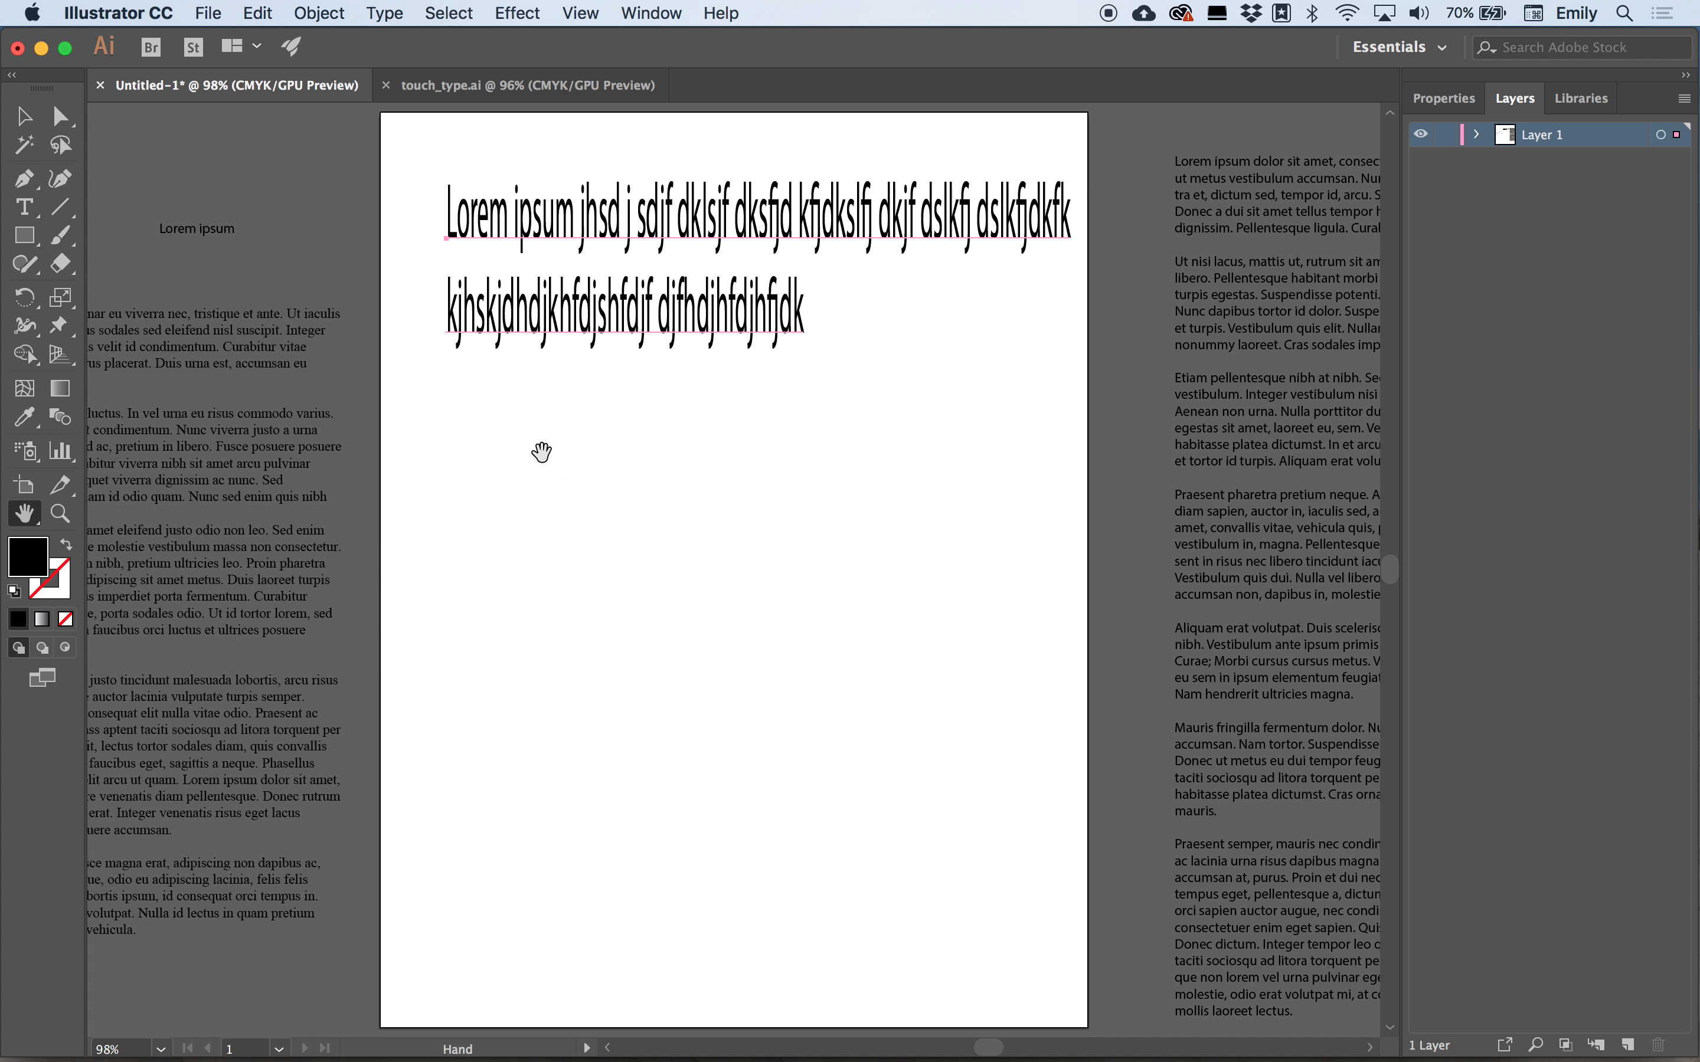
{"action": "left_click", "coordinate": [30, 235]}
{"action": "left_click_drag", "start_coordinate": [564, 437], "coordinate": [939, 701]}
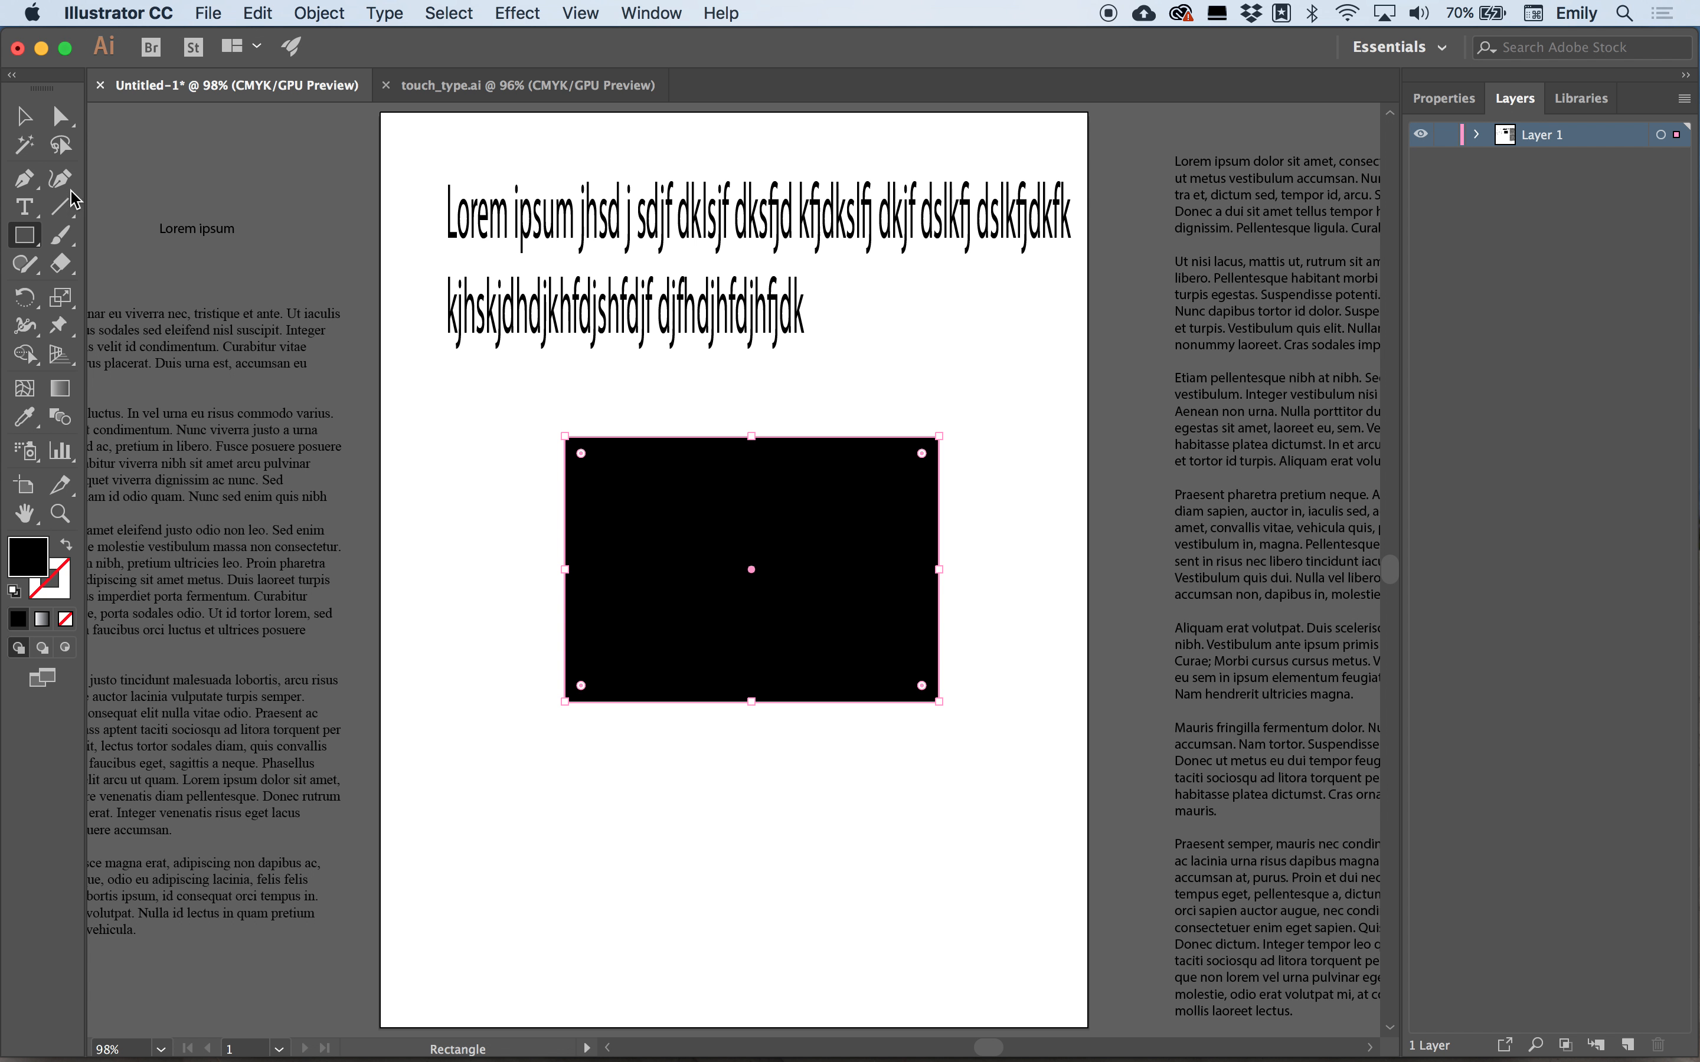
Create a point text object with placeholder text above the artboard and scale it up to a large size.
{"action": "left_click", "coordinate": [24, 207]}
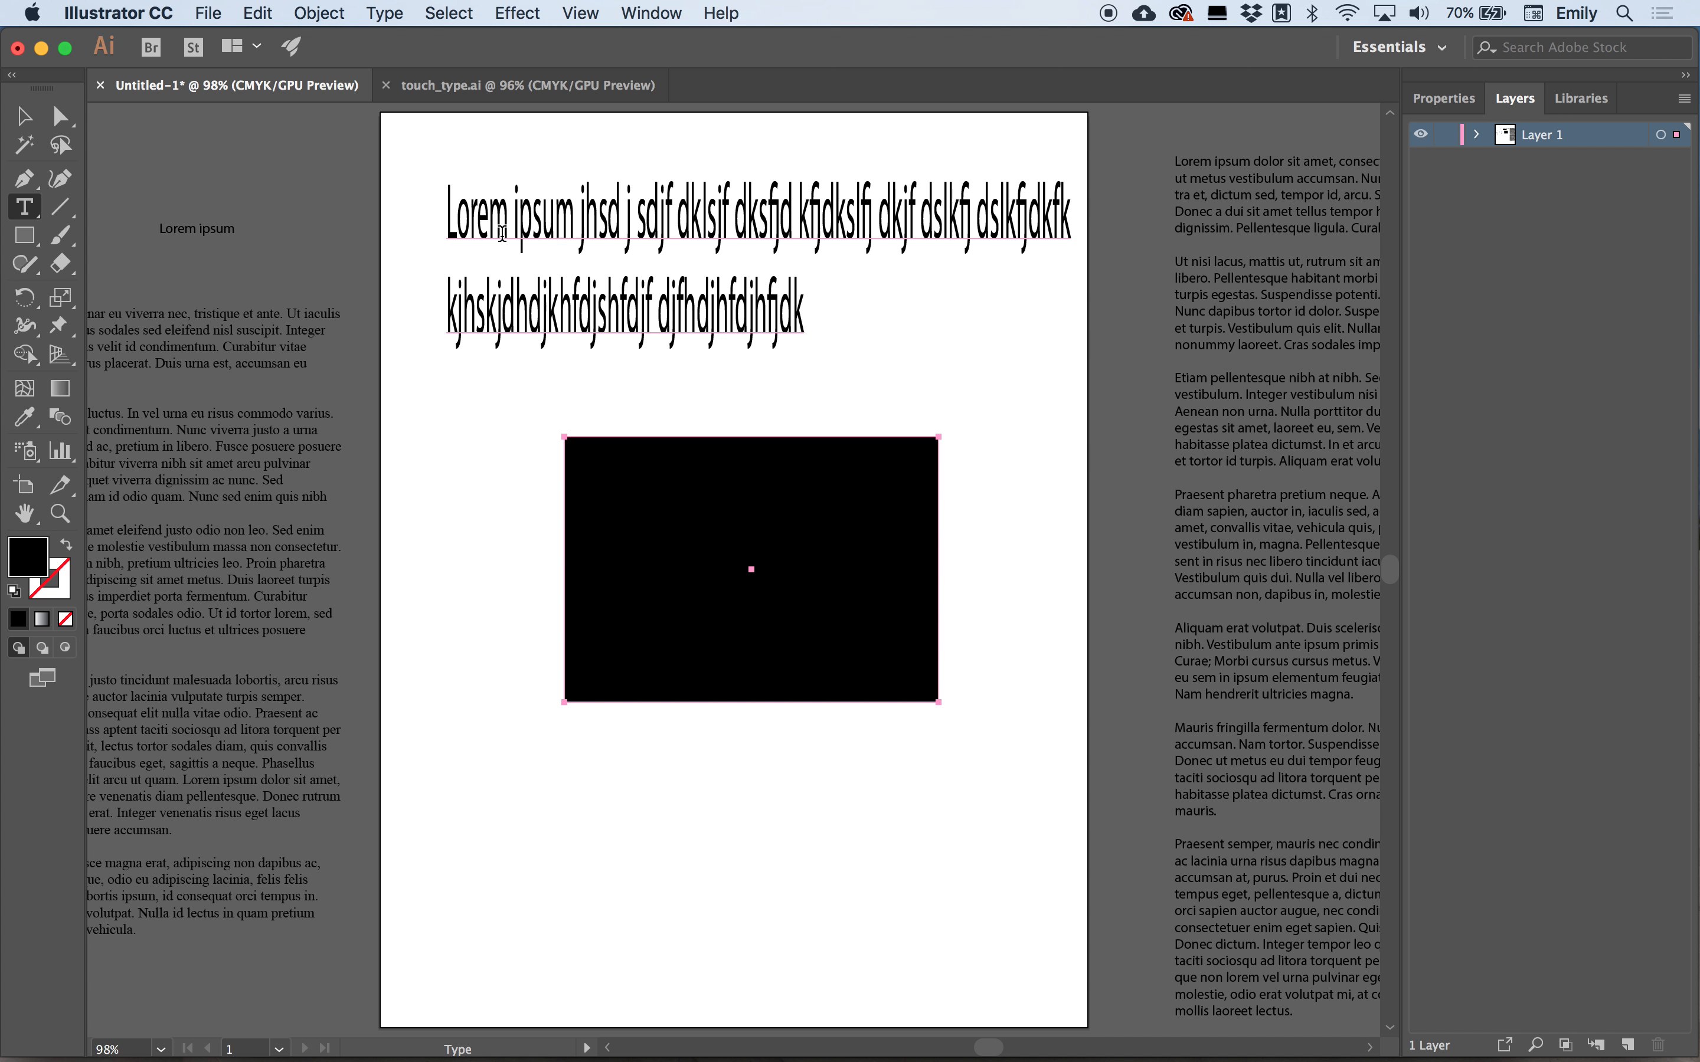
{"action": "scroll", "coordinate": [545, 278], "scroll_direction": "up", "scroll_amount": 1}
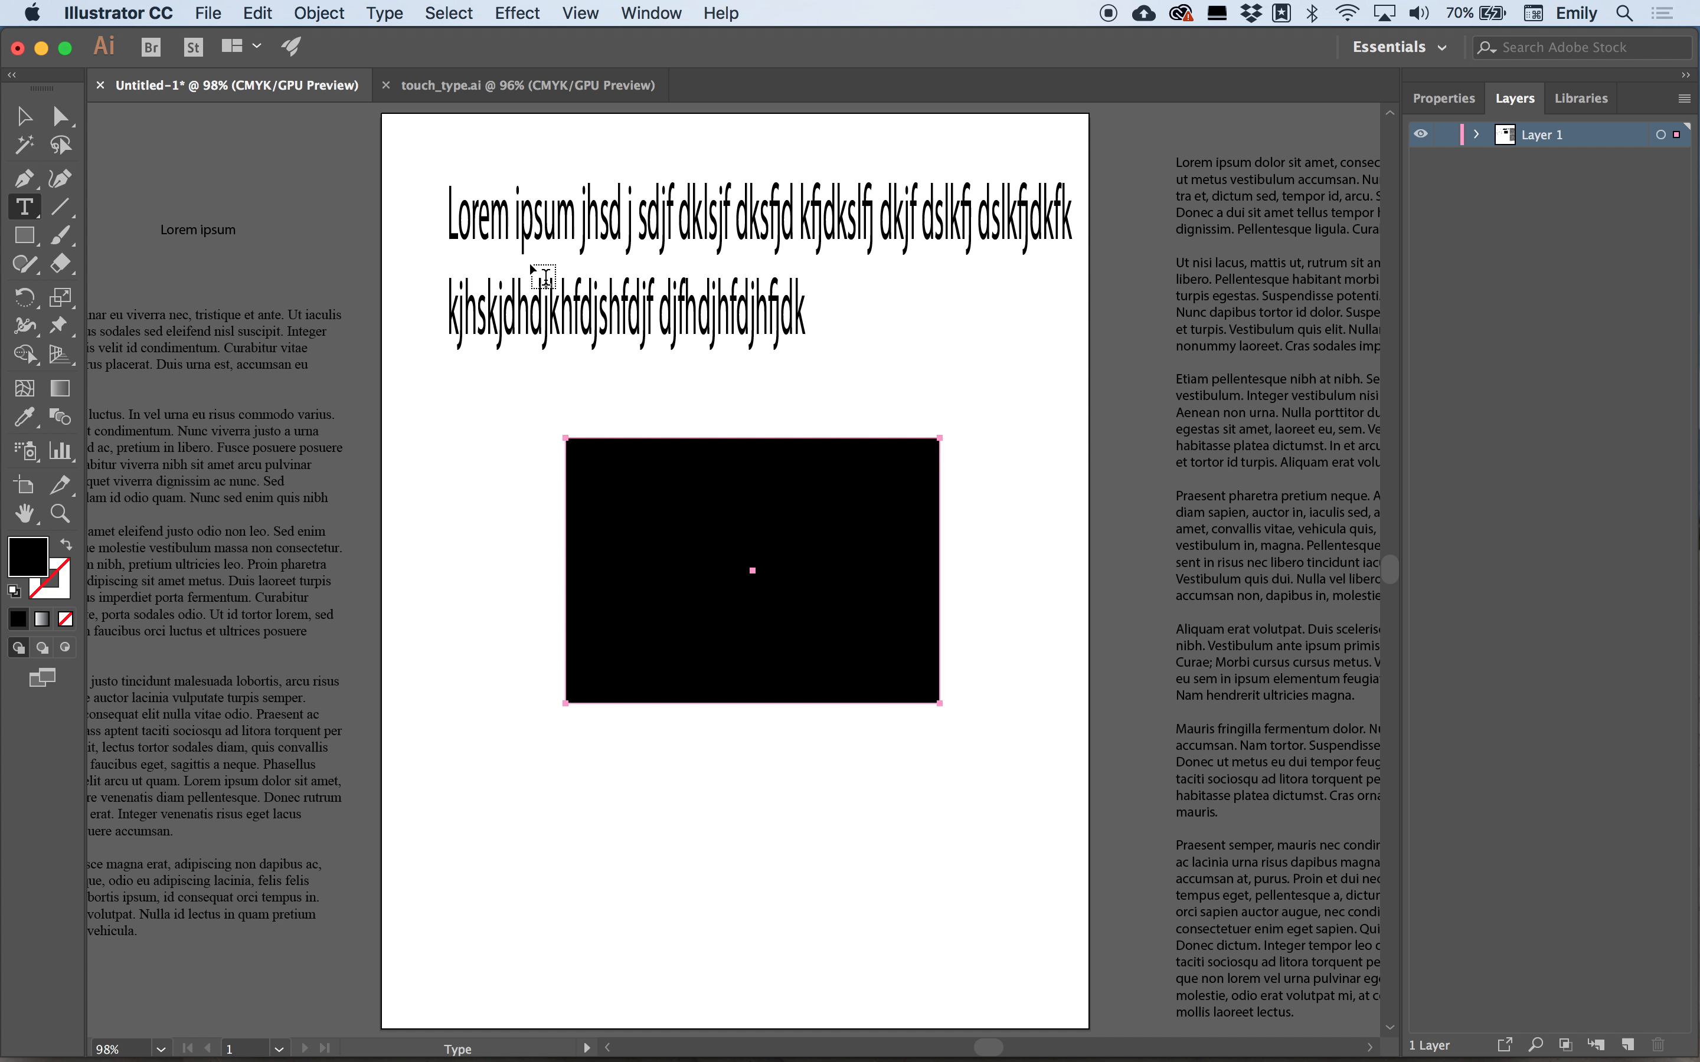
{"action": "scroll", "coordinate": [869, 247], "scroll_direction": "up", "scroll_amount": 3}
{"action": "scroll", "coordinate": [868, 248], "scroll_direction": "up", "scroll_amount": 10}
{"action": "left_click", "coordinate": [468, 187]}
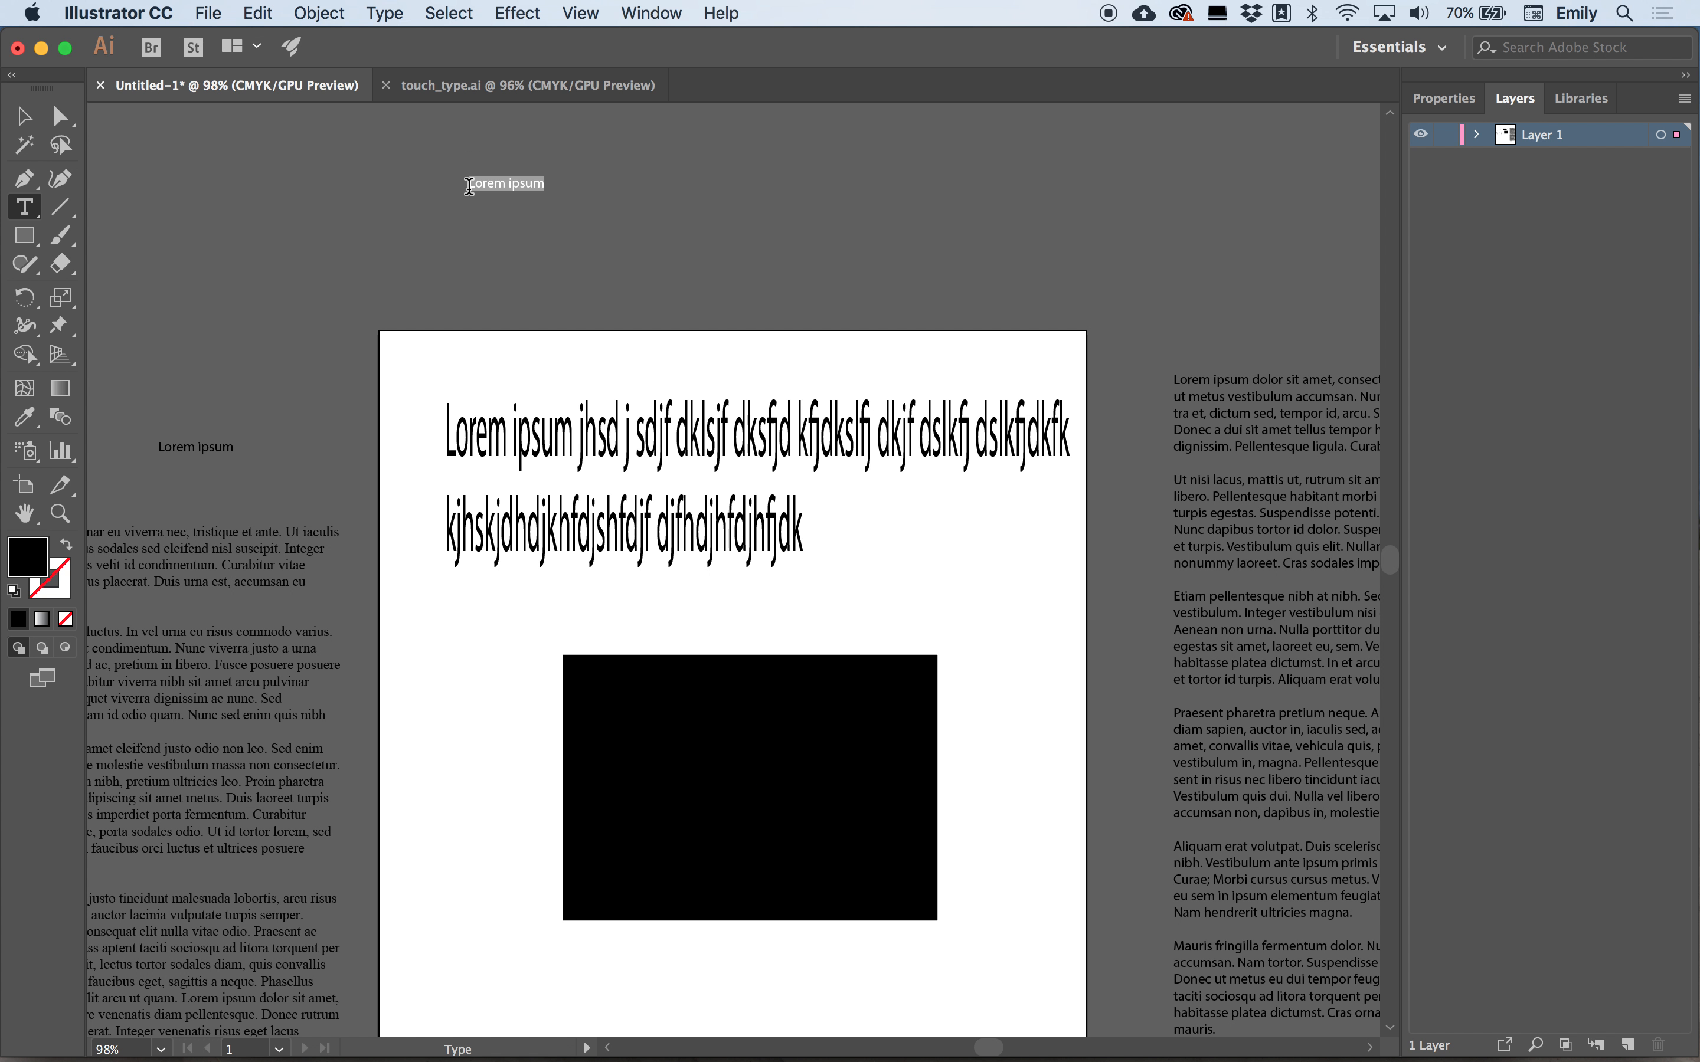
{"action": "key", "text": "Escape"}
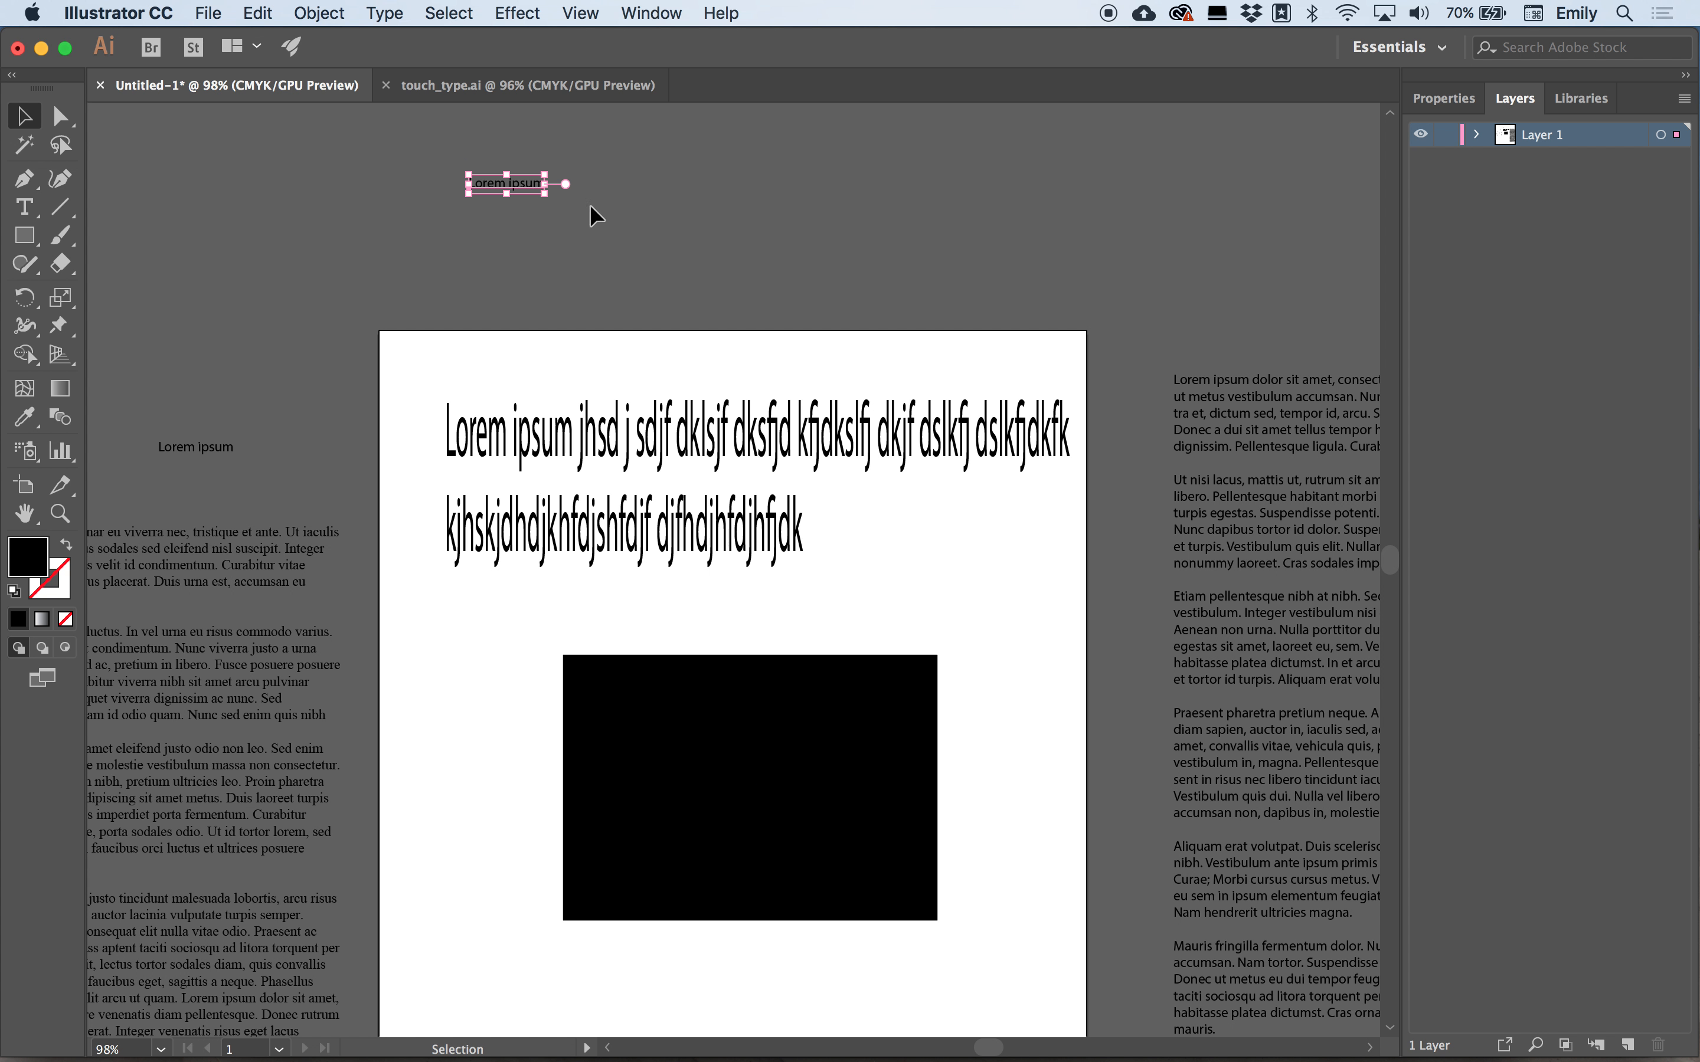
{"action": "left_click_drag", "start_coordinate": [544, 193], "coordinate": [819, 252]}
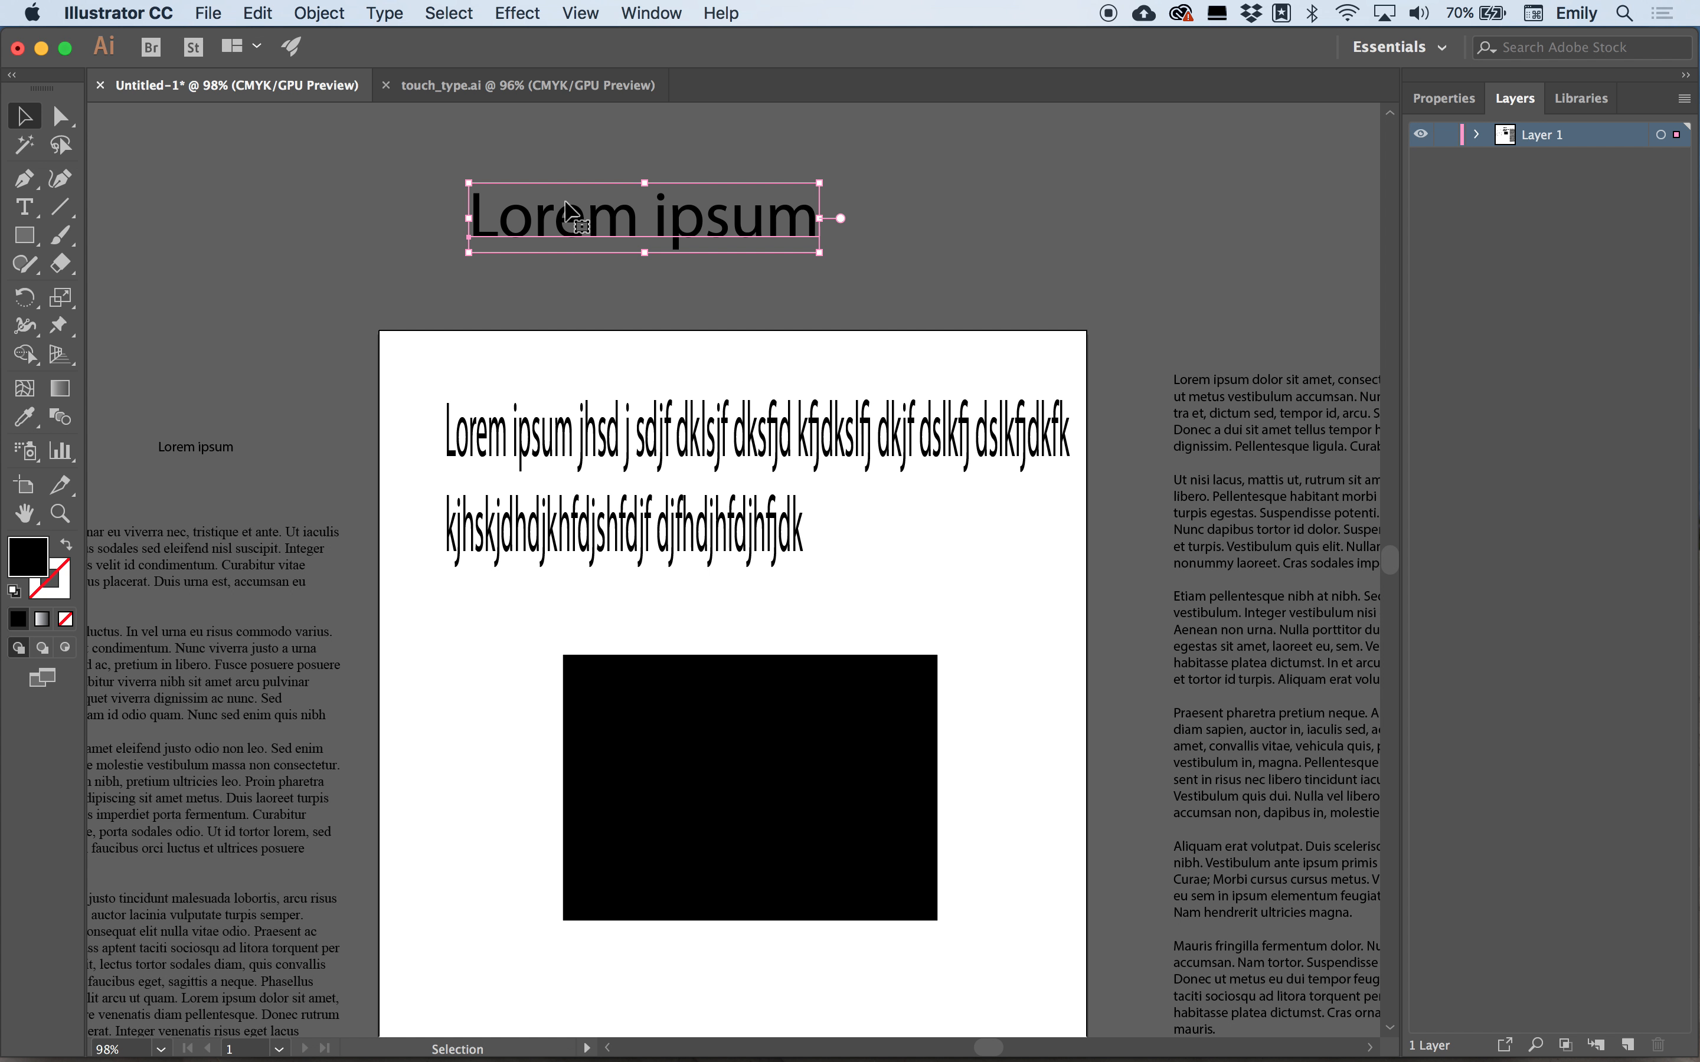
{"action": "left_click", "coordinate": [161, 131]}
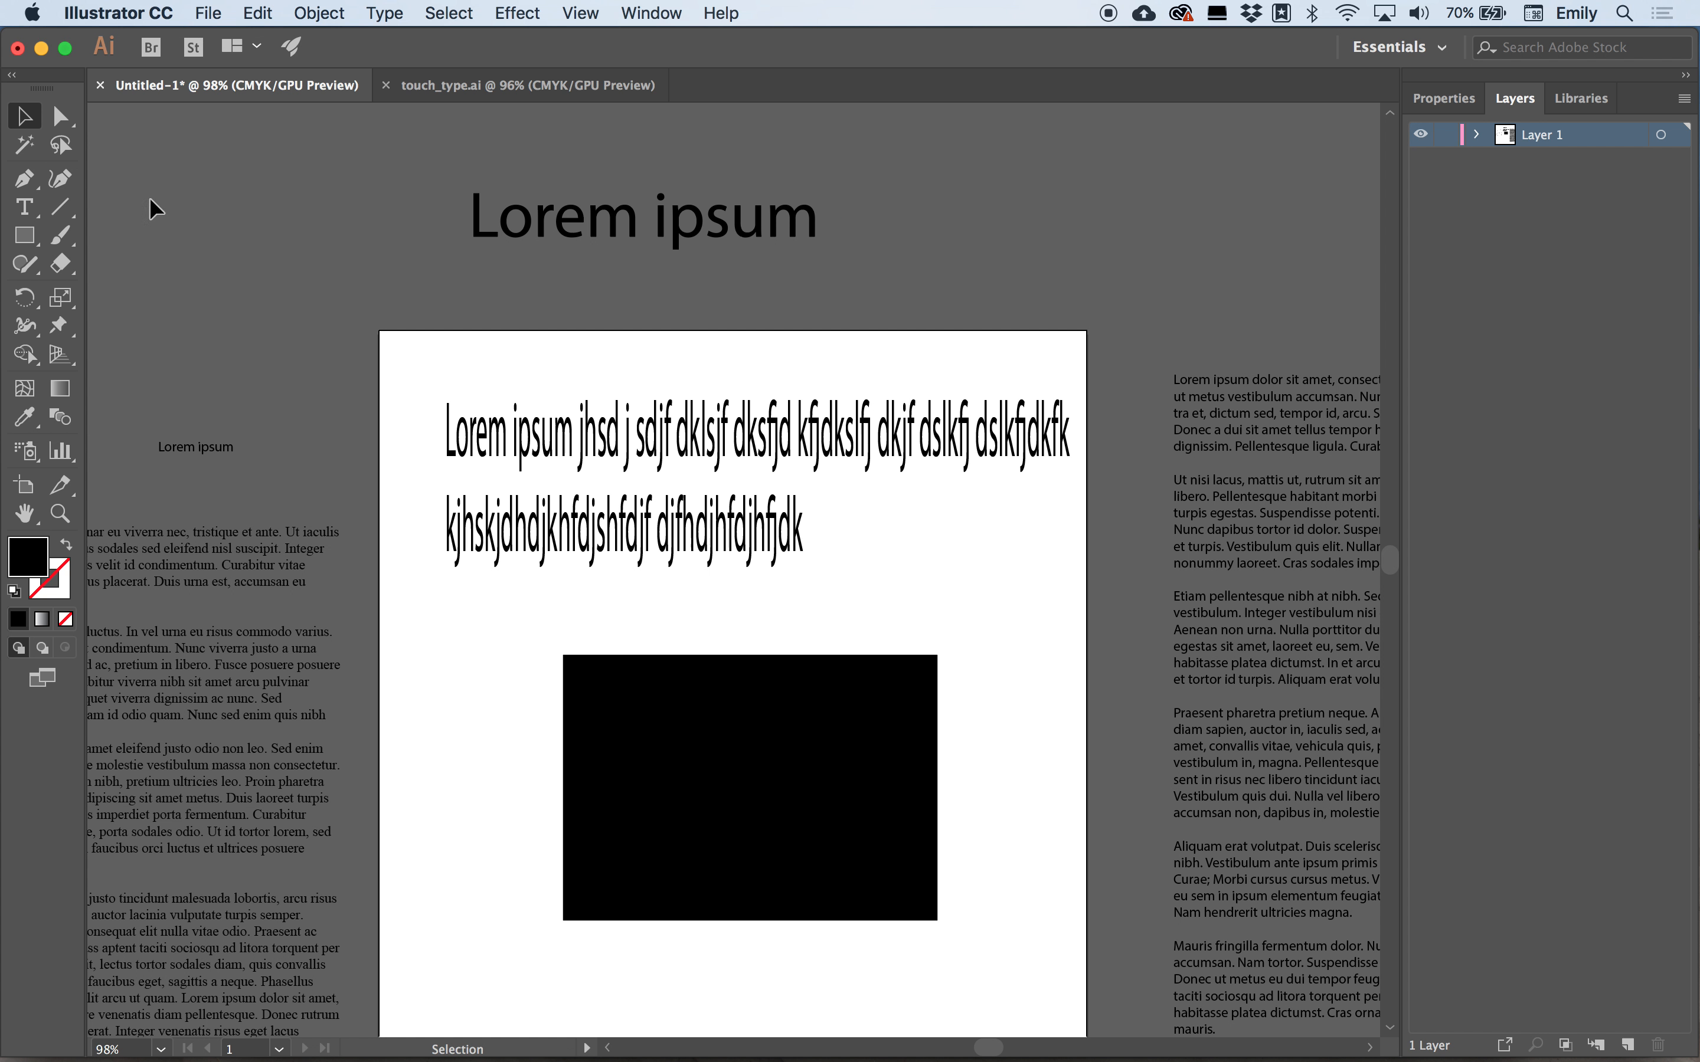
Try turning the rectangle into an area text frame filled with placeholder text, then undo it.
{"action": "left_click", "coordinate": [25, 207]}
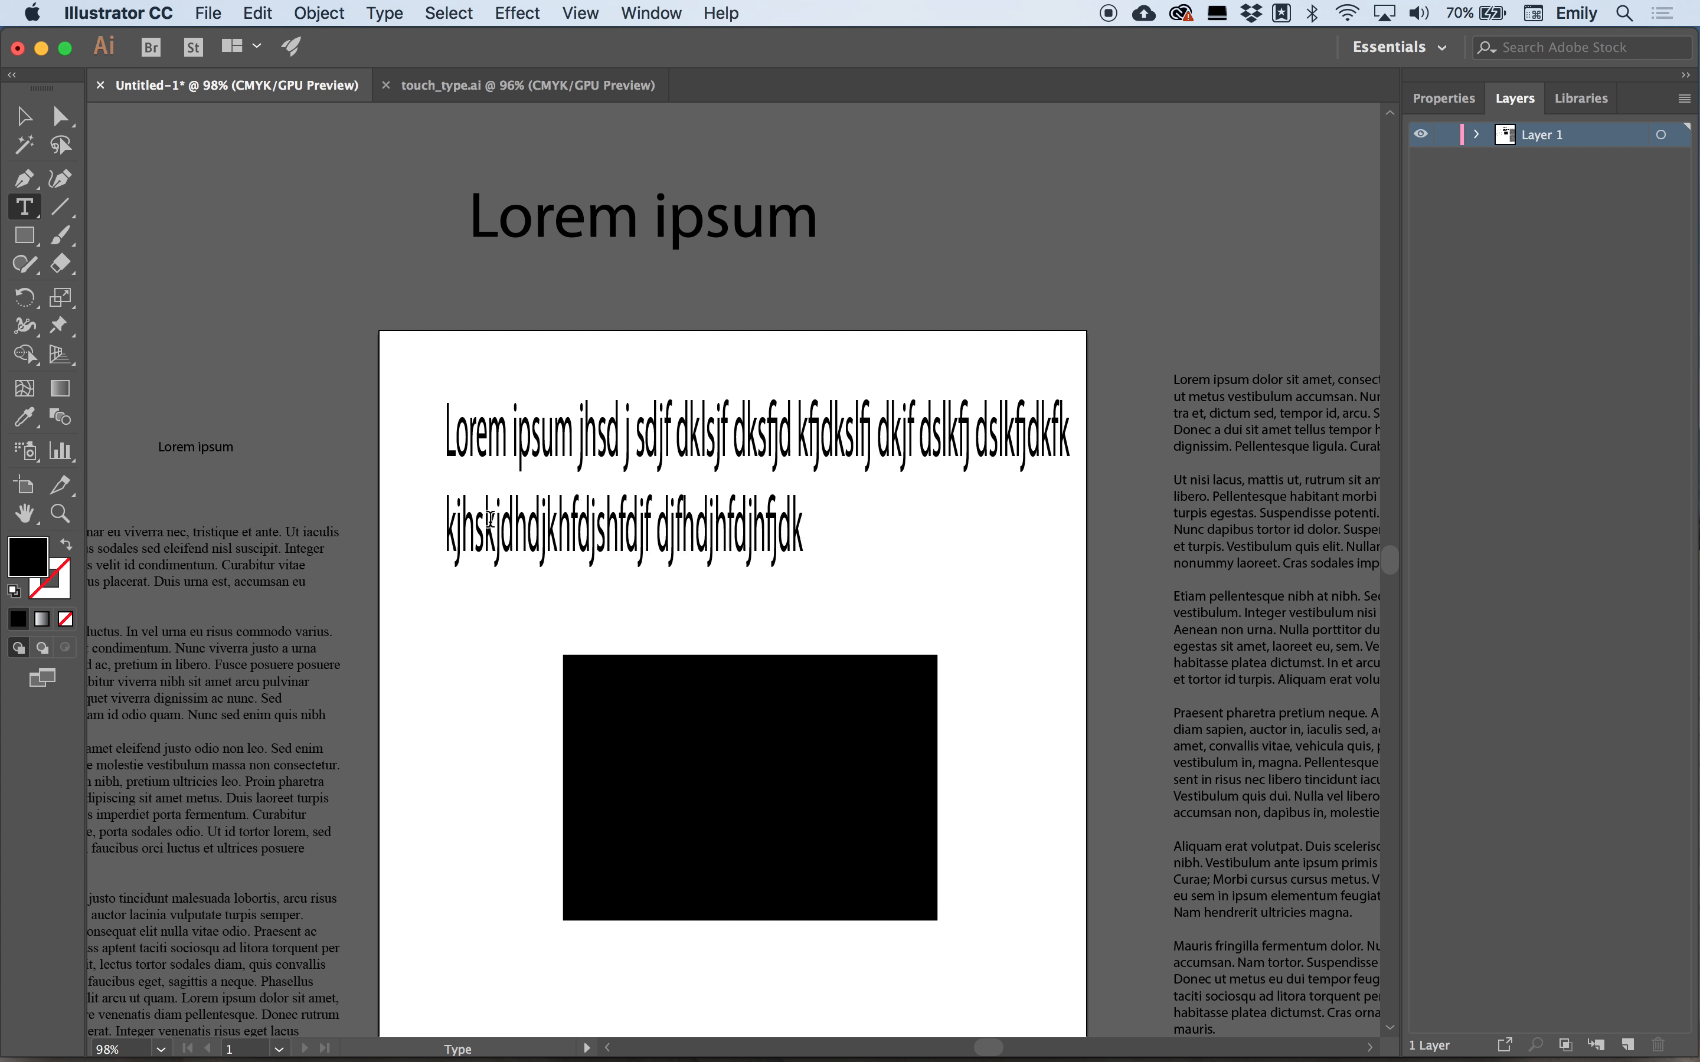
{"action": "left_click", "coordinate": [603, 671]}
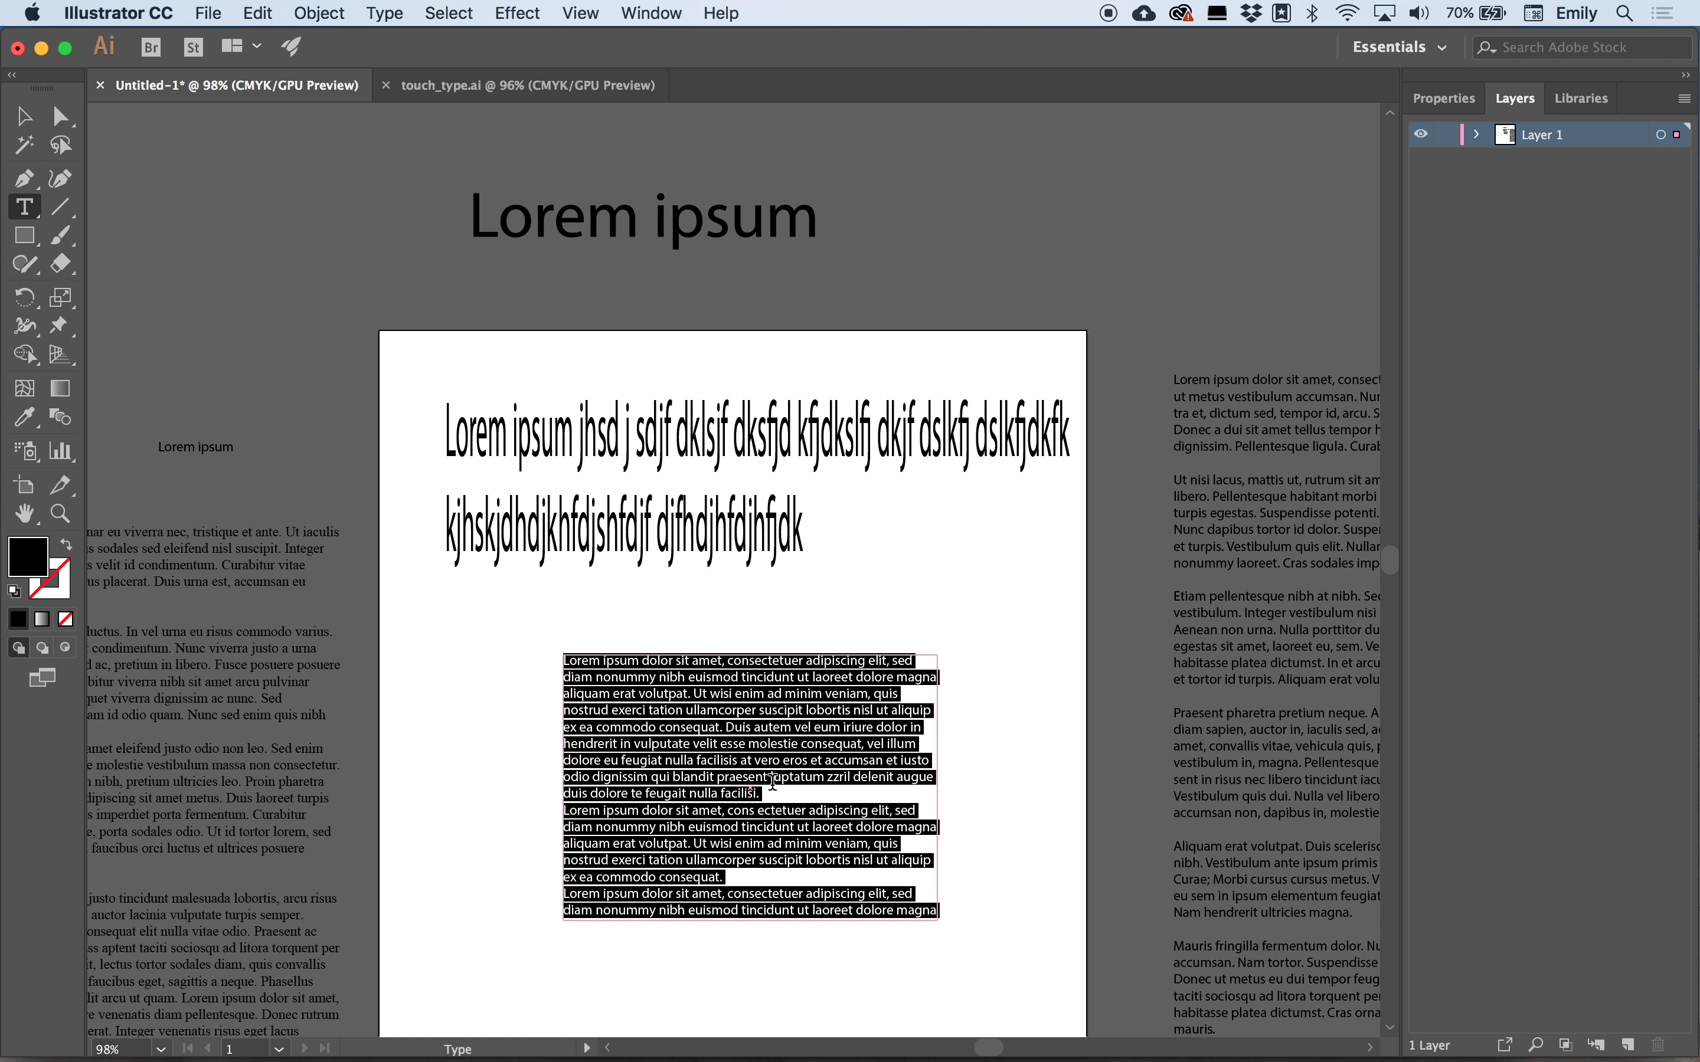
{"action": "key", "text": "super+z"}
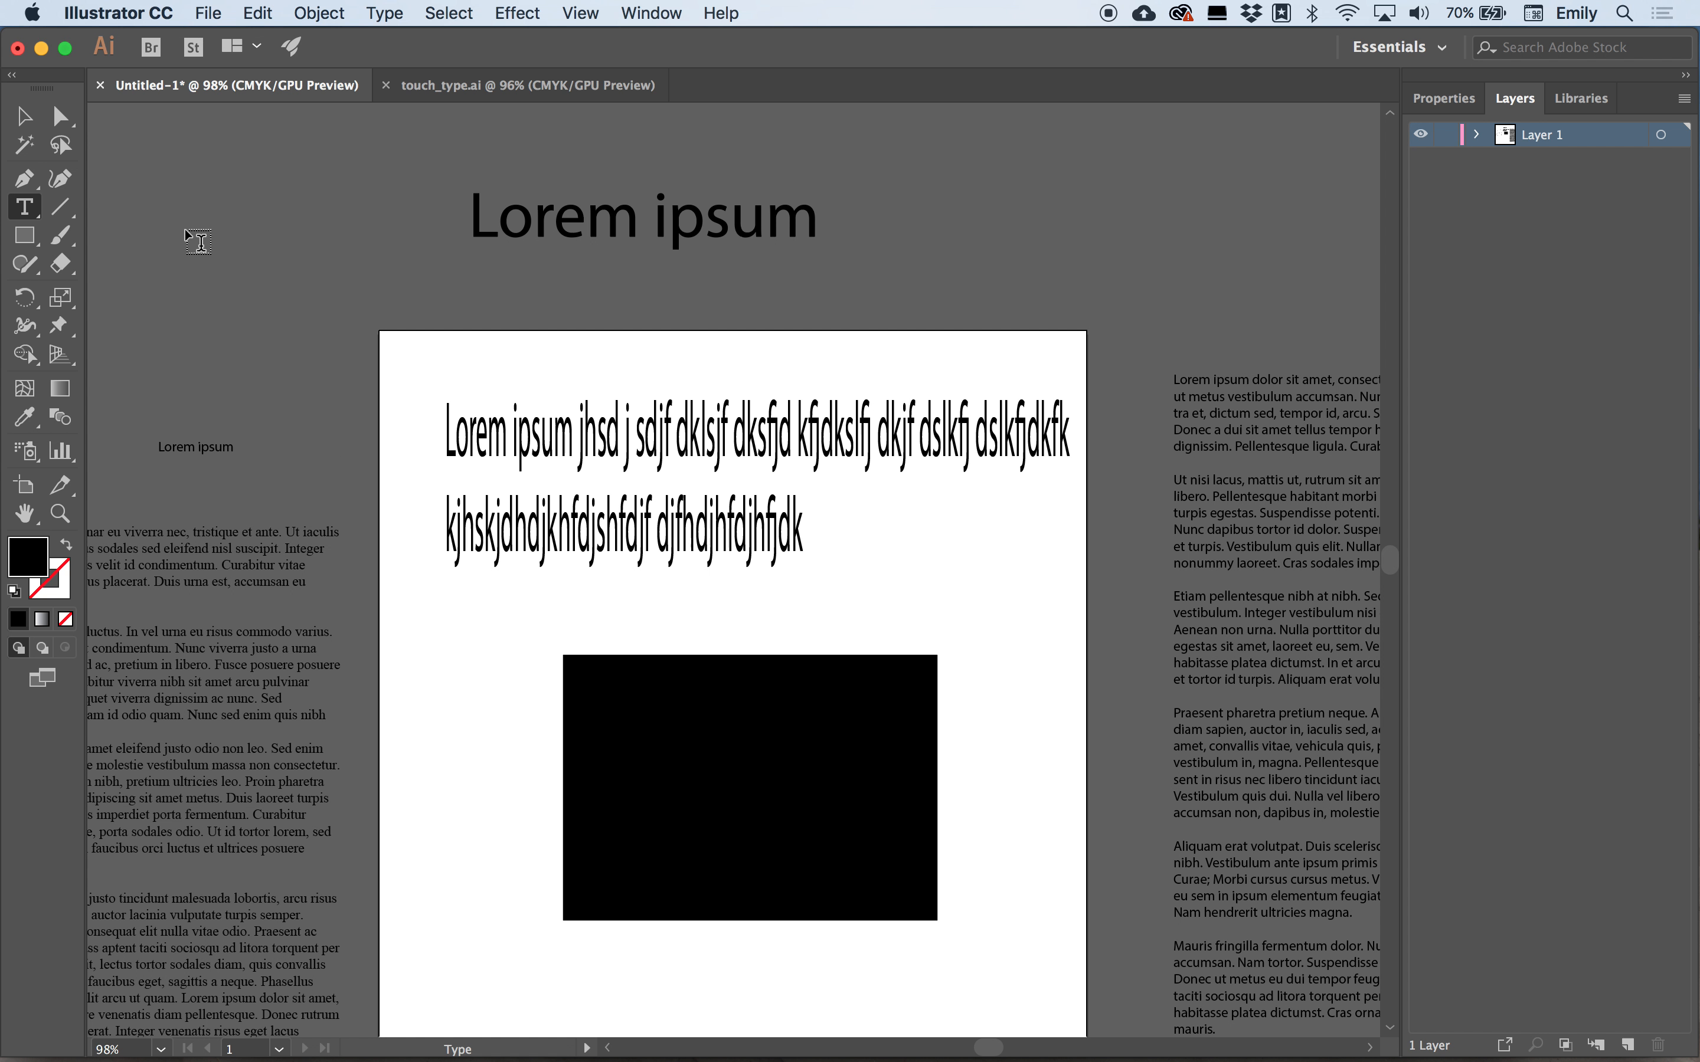
Create a vertical point text object with placeholder text to the left of the rectangle.
{"action": "left_click_drag", "start_coordinate": [23, 206], "coordinate": [258, 304]}
{"action": "scroll", "coordinate": [508, 298], "scroll_direction": "down", "scroll_amount": 5}
{"action": "left_click", "coordinate": [501, 317]}
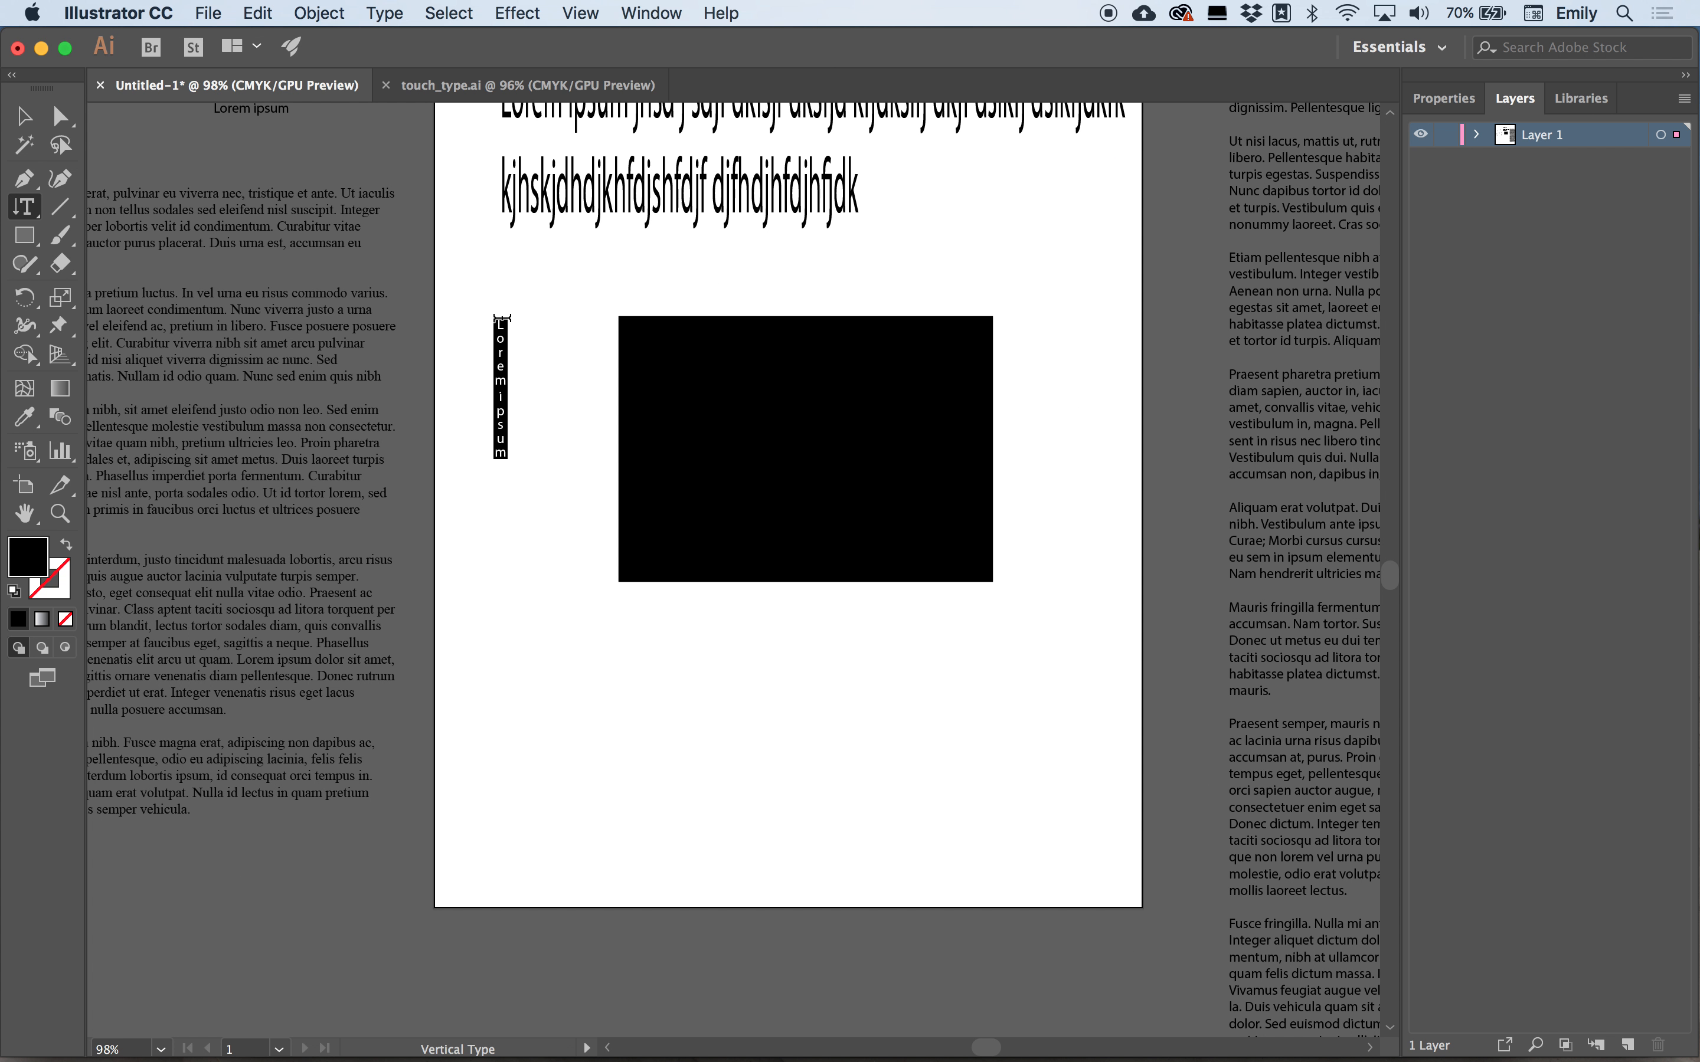
Scale the vertical text object up so its letters run down beside the rectangle.
{"action": "left_click", "coordinate": [23, 116]}
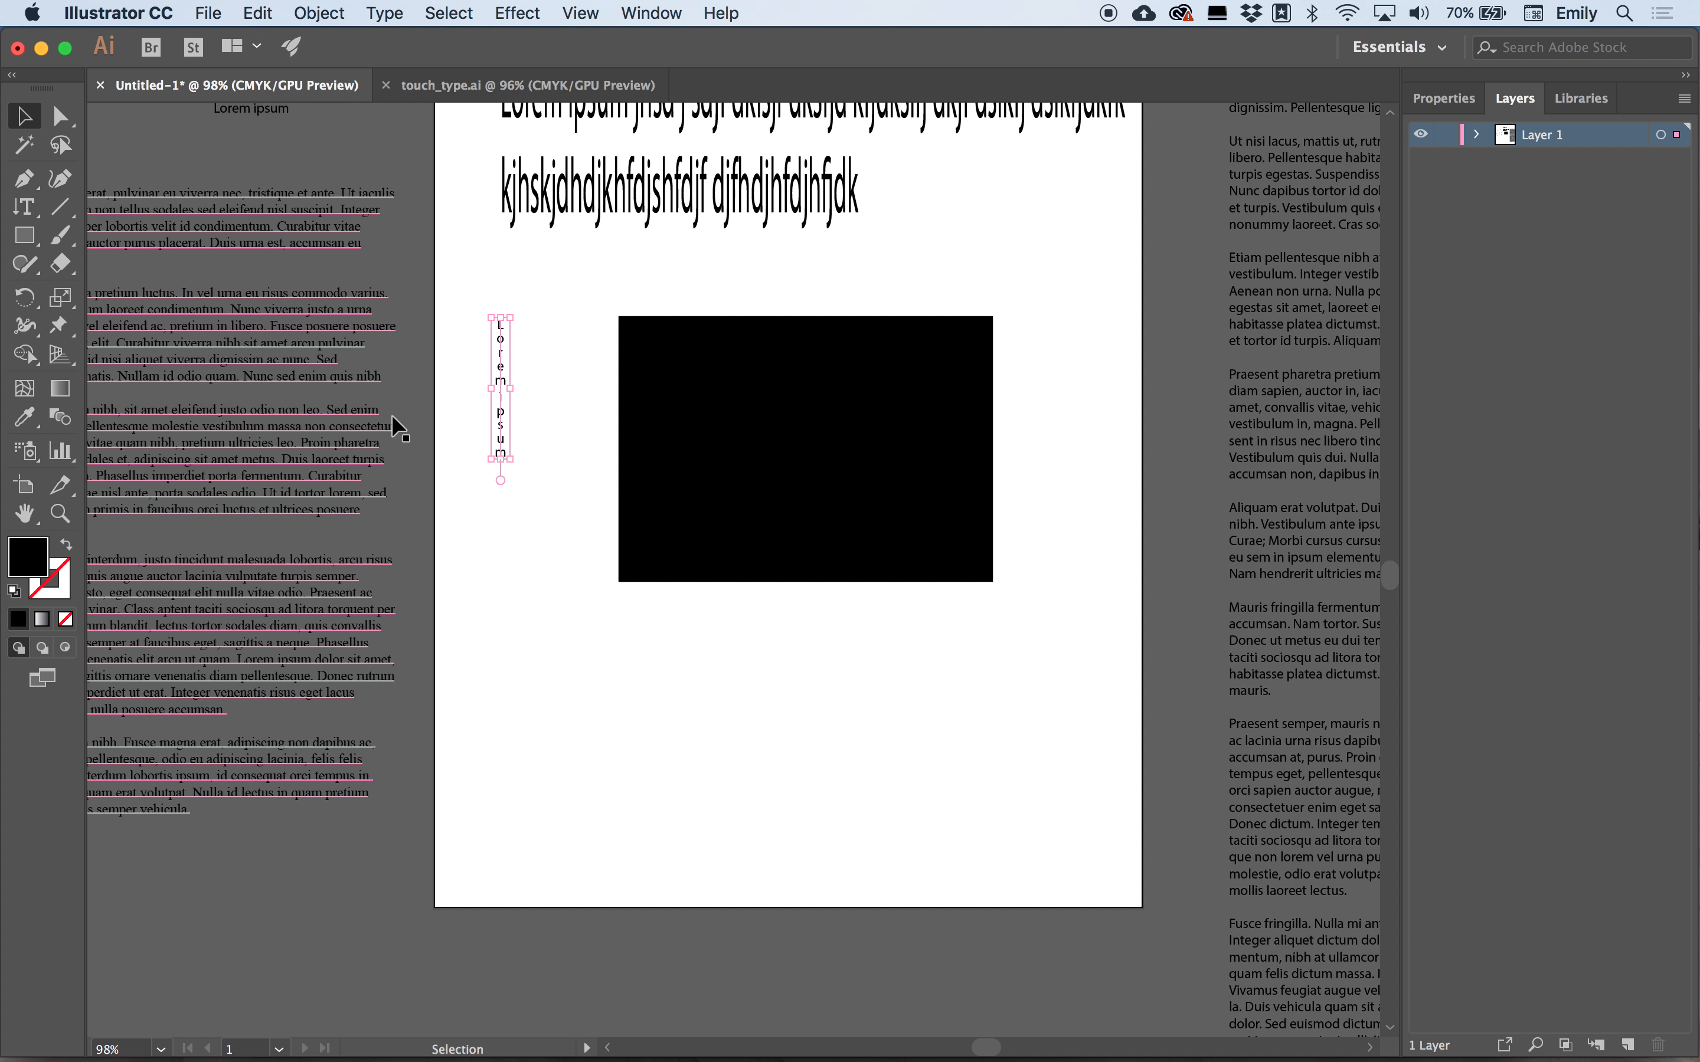
{"action": "left_click", "coordinate": [505, 458]}
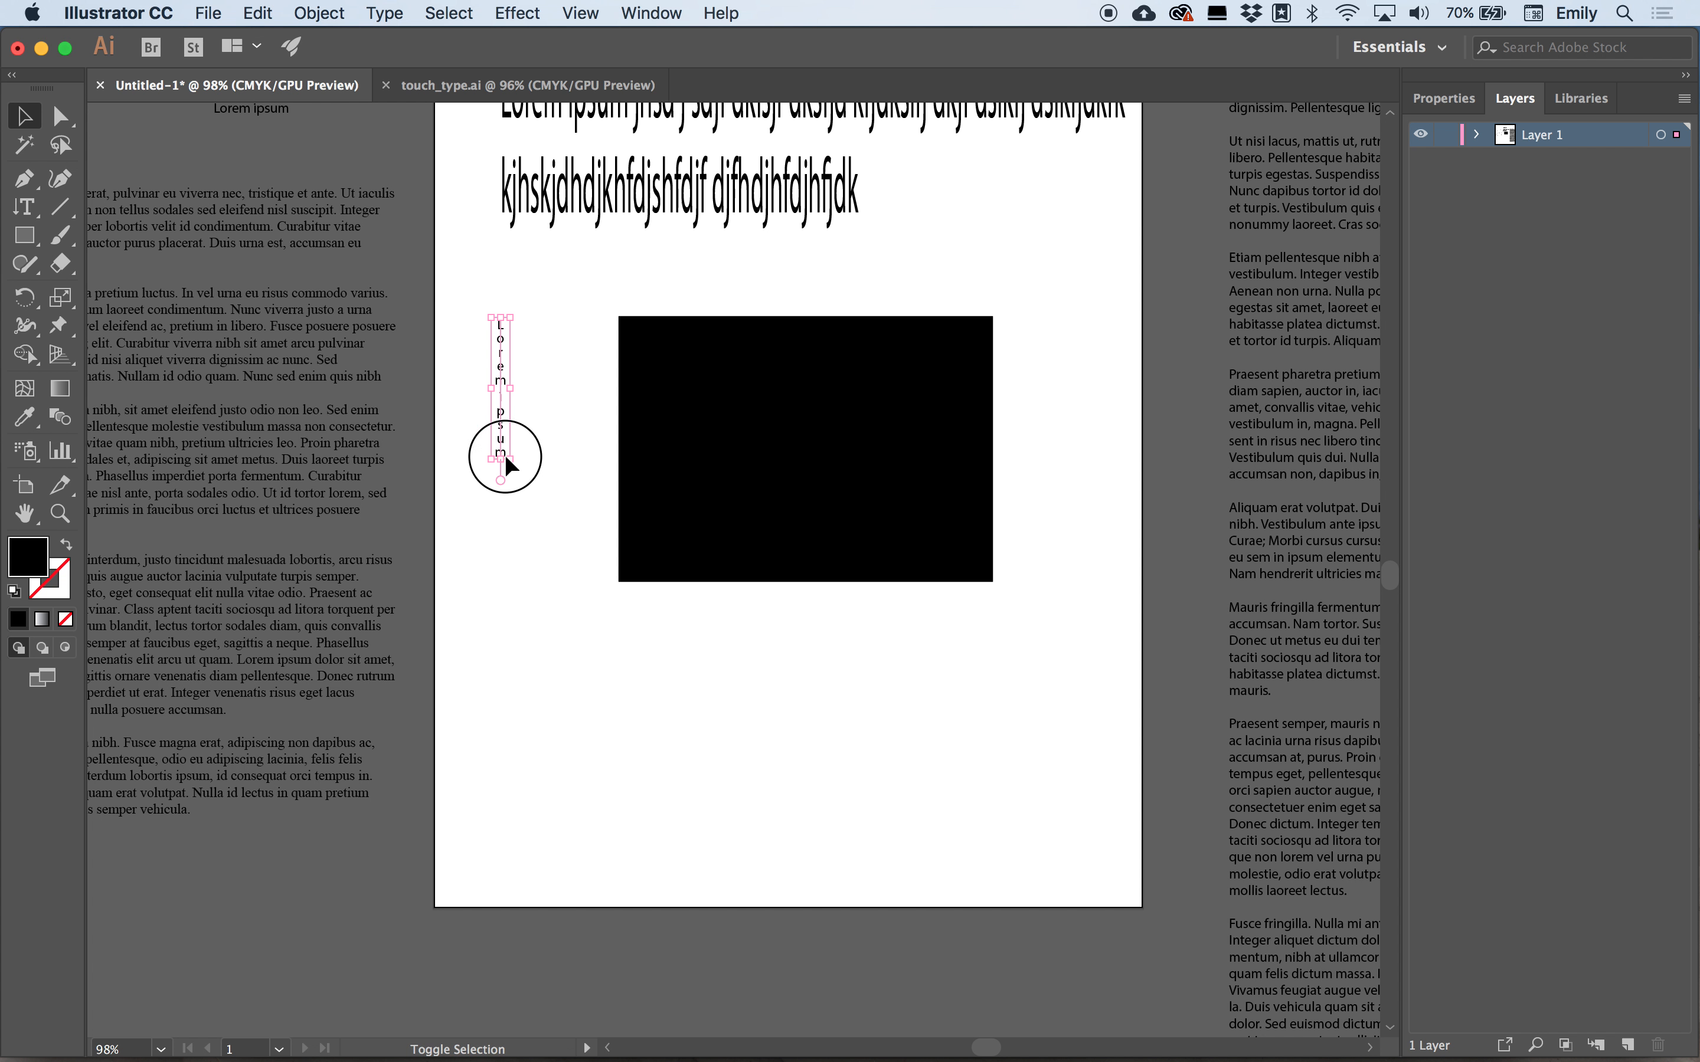
{"action": "left_click_drag", "start_coordinate": [504, 454], "coordinate": [617, 764]}
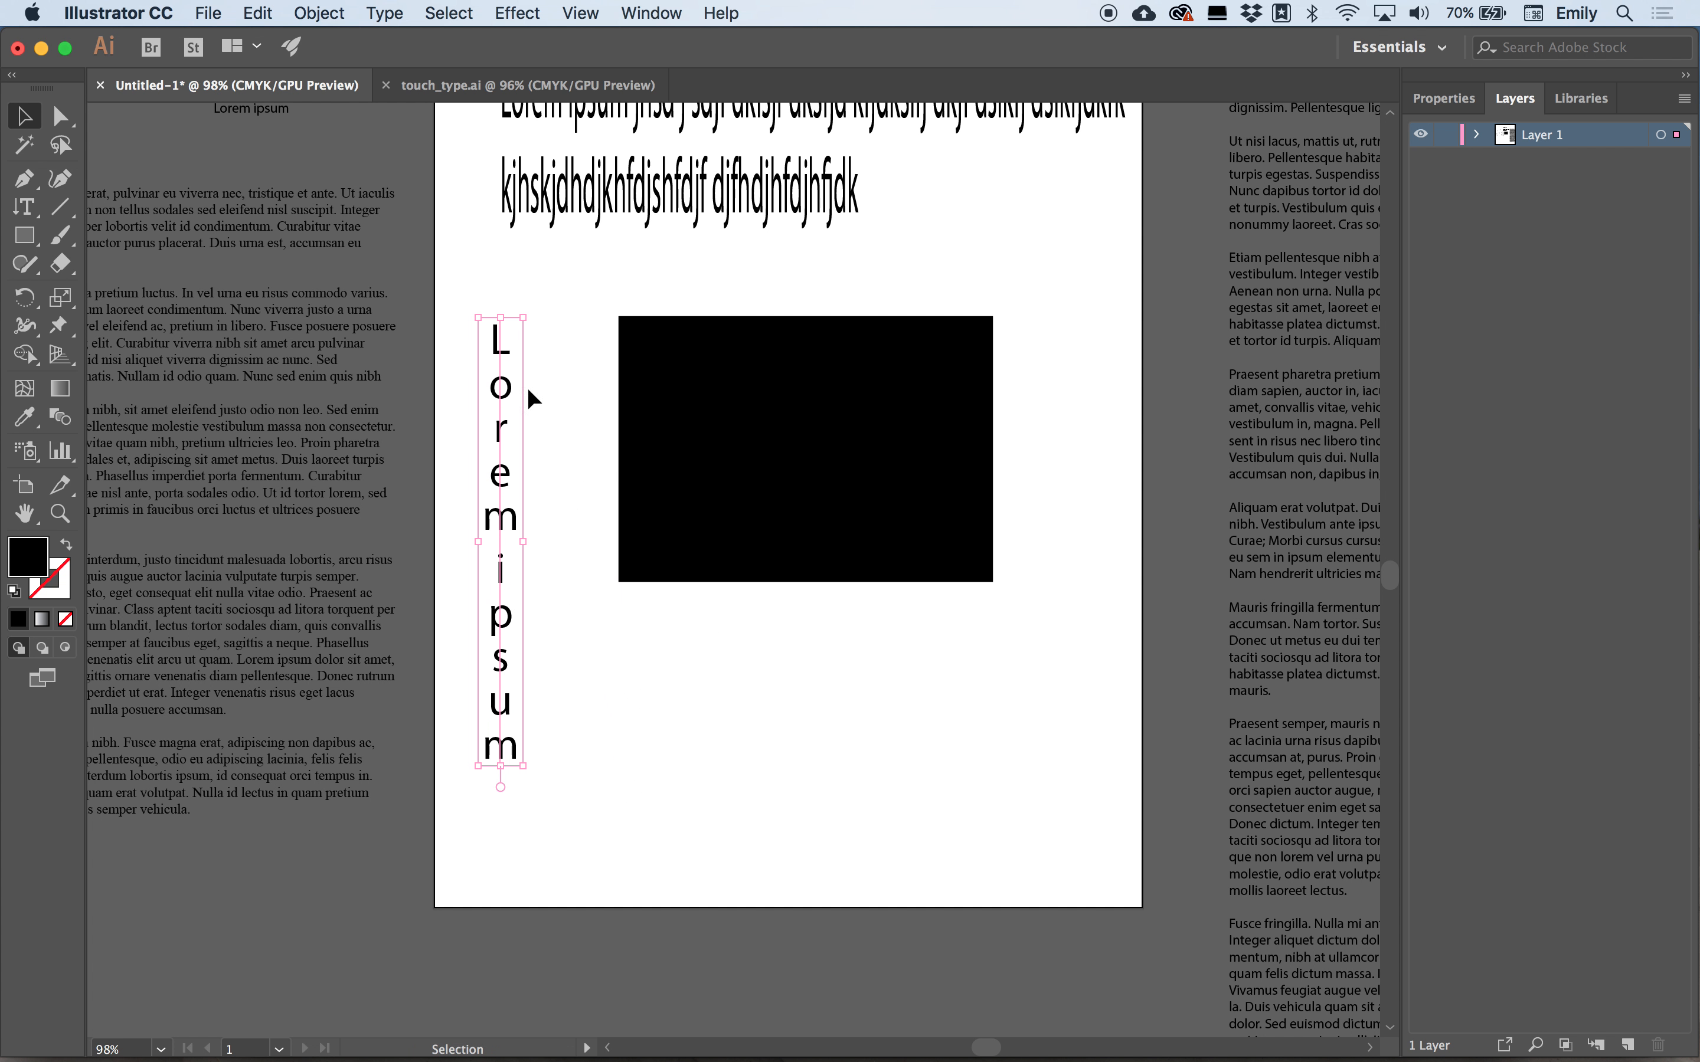
Start a second vertical text column to the left and type jskjdkjsdksjkjsdk into it.
{"action": "double_click", "coordinate": [522, 740]}
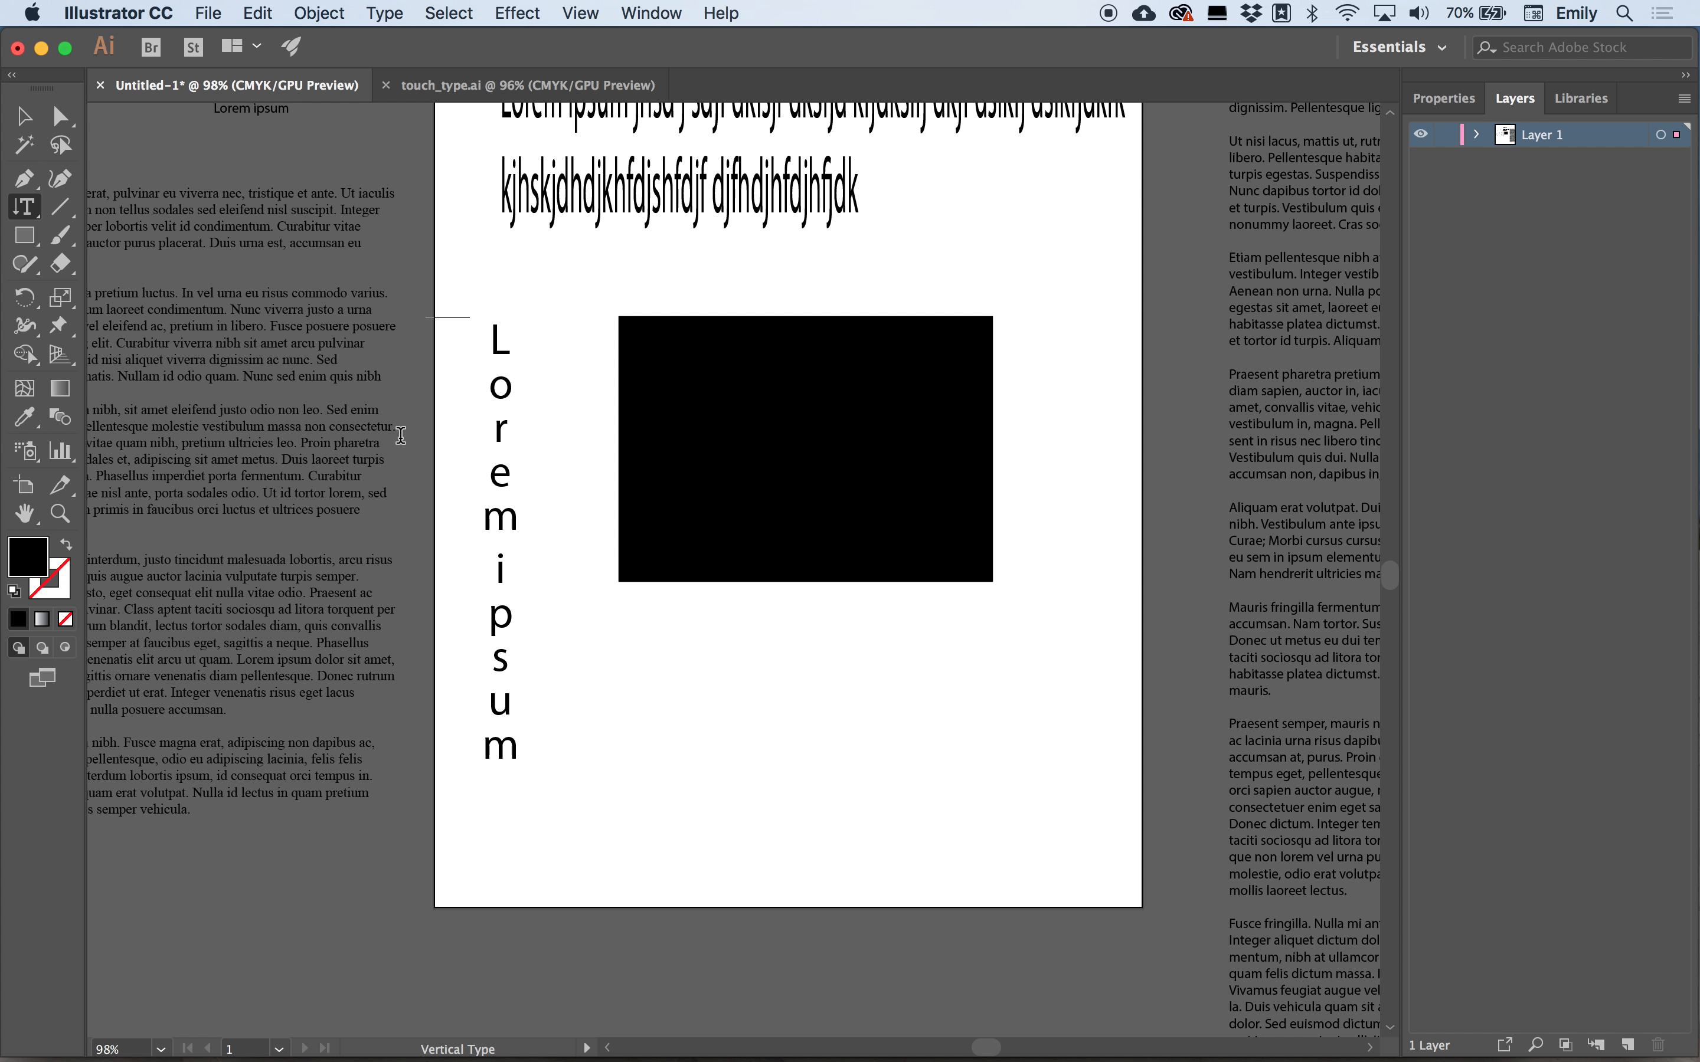
{"action": "left_click", "coordinate": [445, 329]}
{"action": "type", "text": "jskjdkjsdks"}
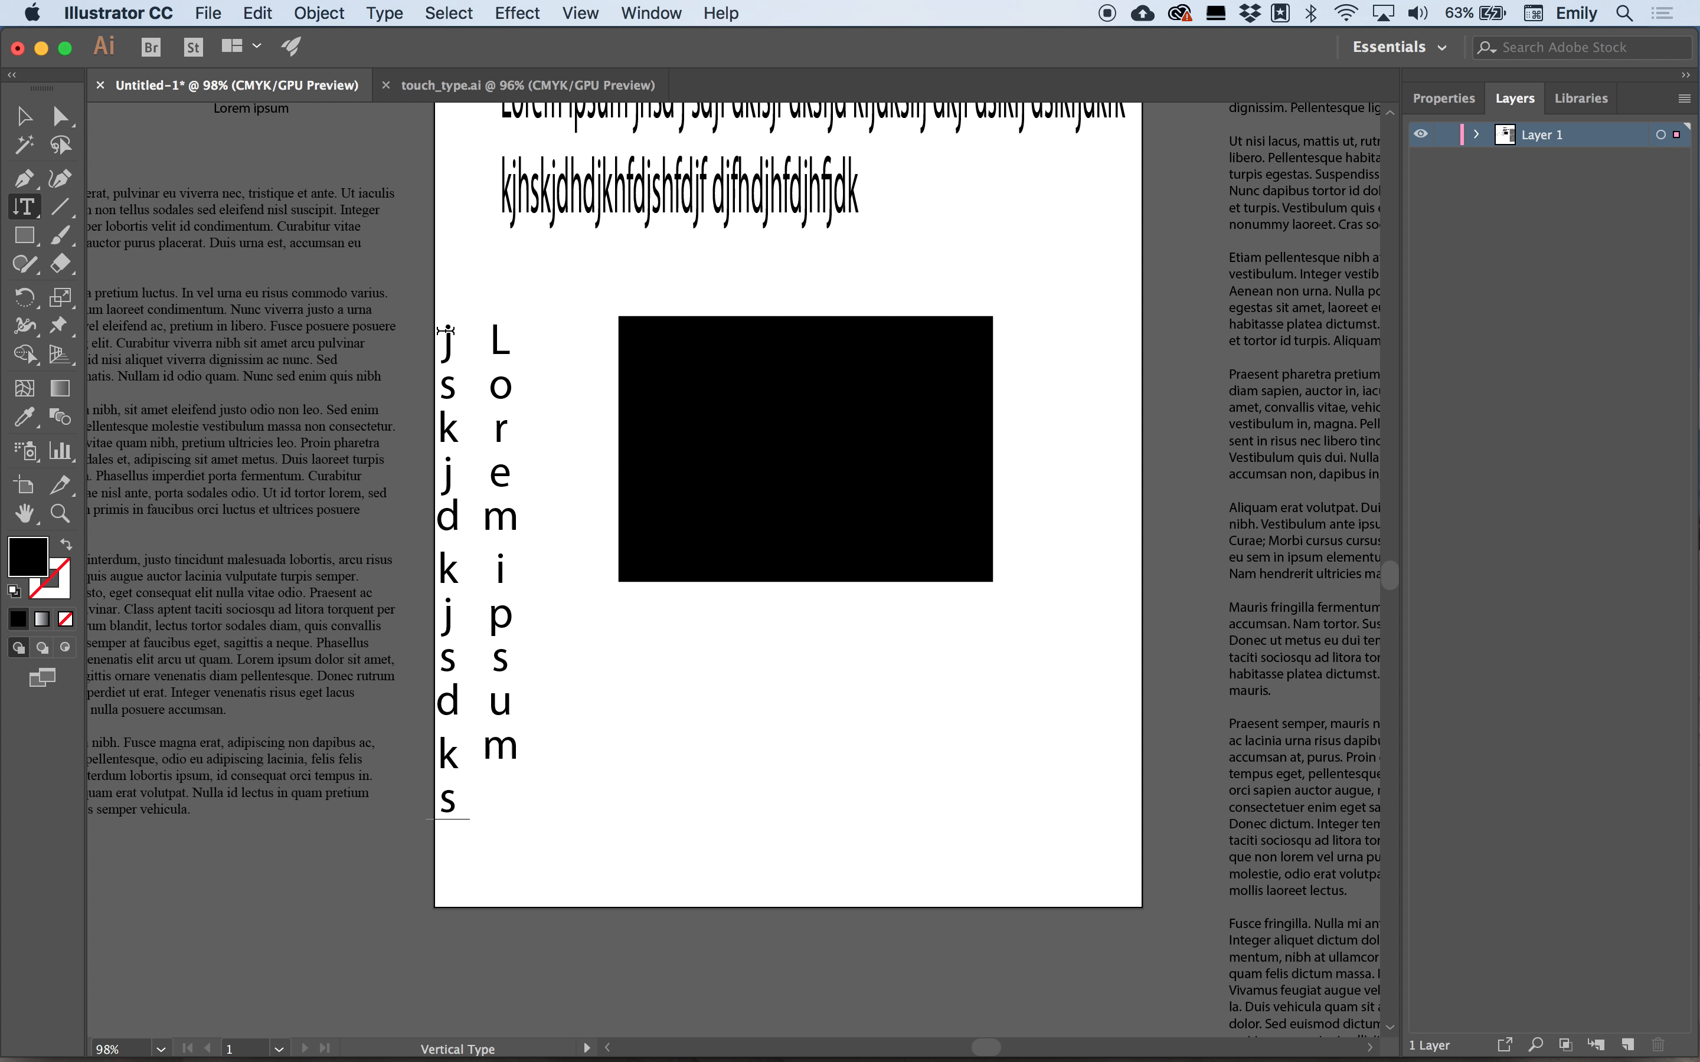
{"action": "type", "text": "jkjsdk"}
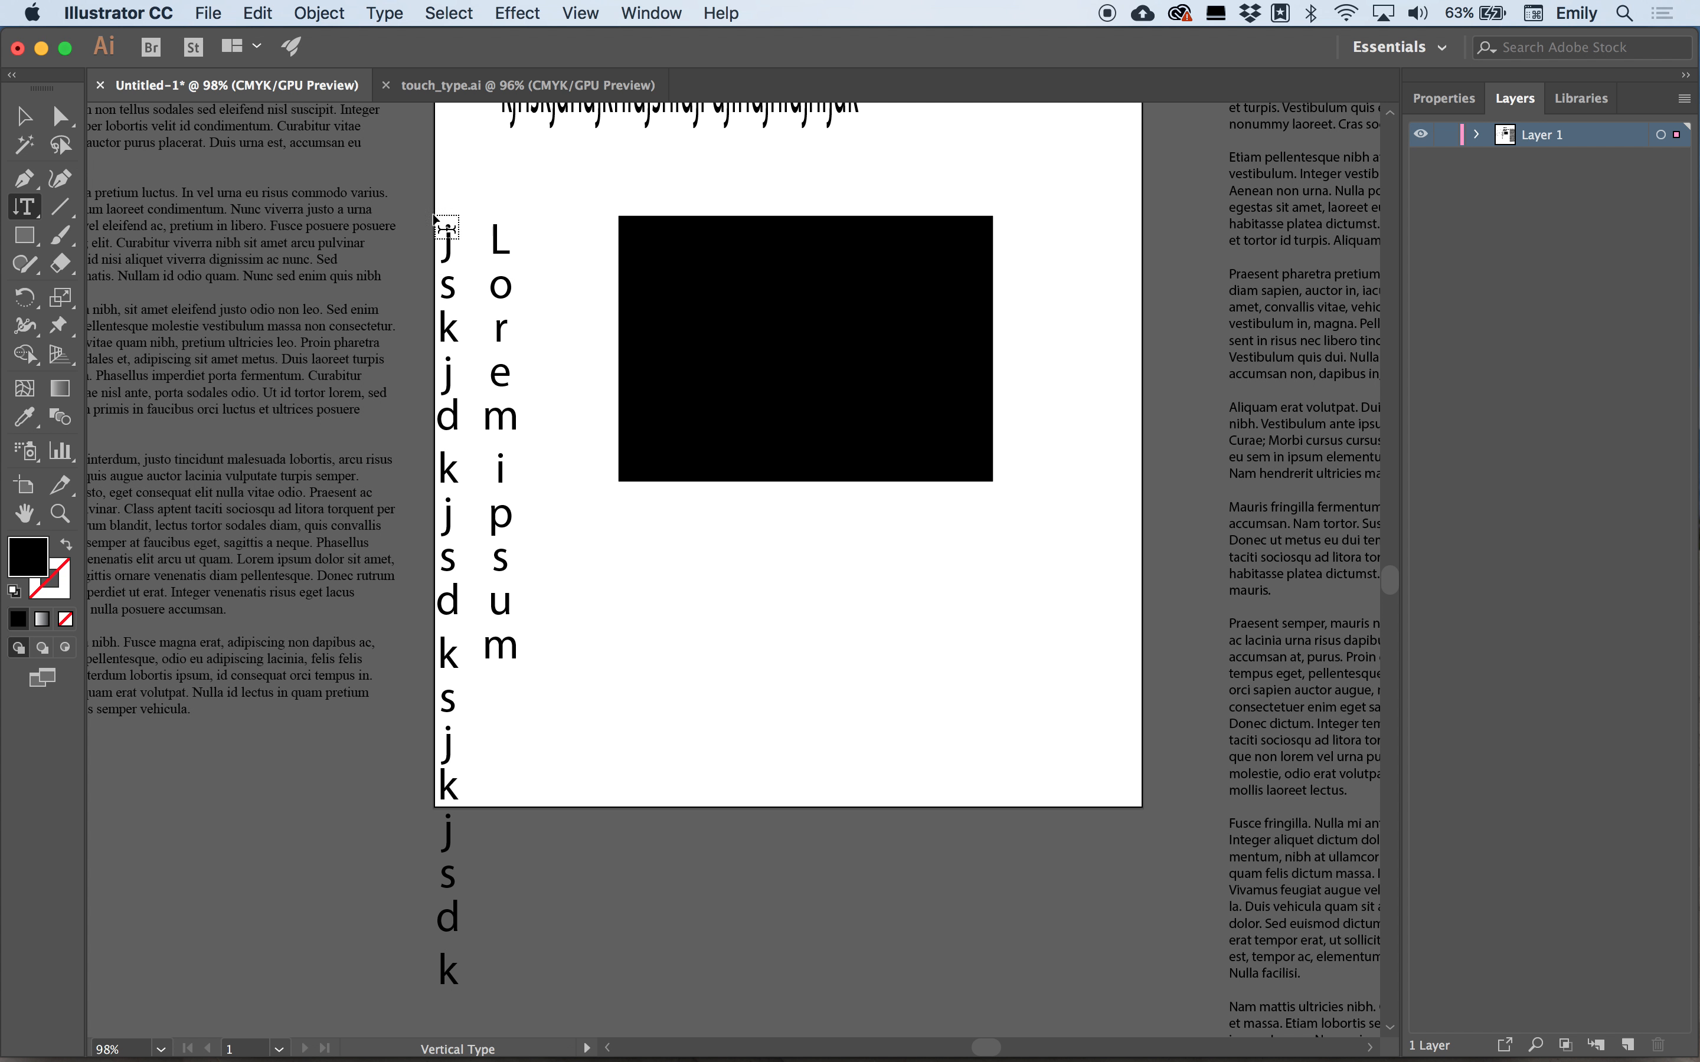
Select both vertical text columns and delete them.
{"action": "scroll", "coordinate": [464, 316], "scroll_direction": "up", "scroll_amount": 1}
{"action": "scroll", "coordinate": [464, 316], "scroll_direction": "up", "scroll_amount": 5}
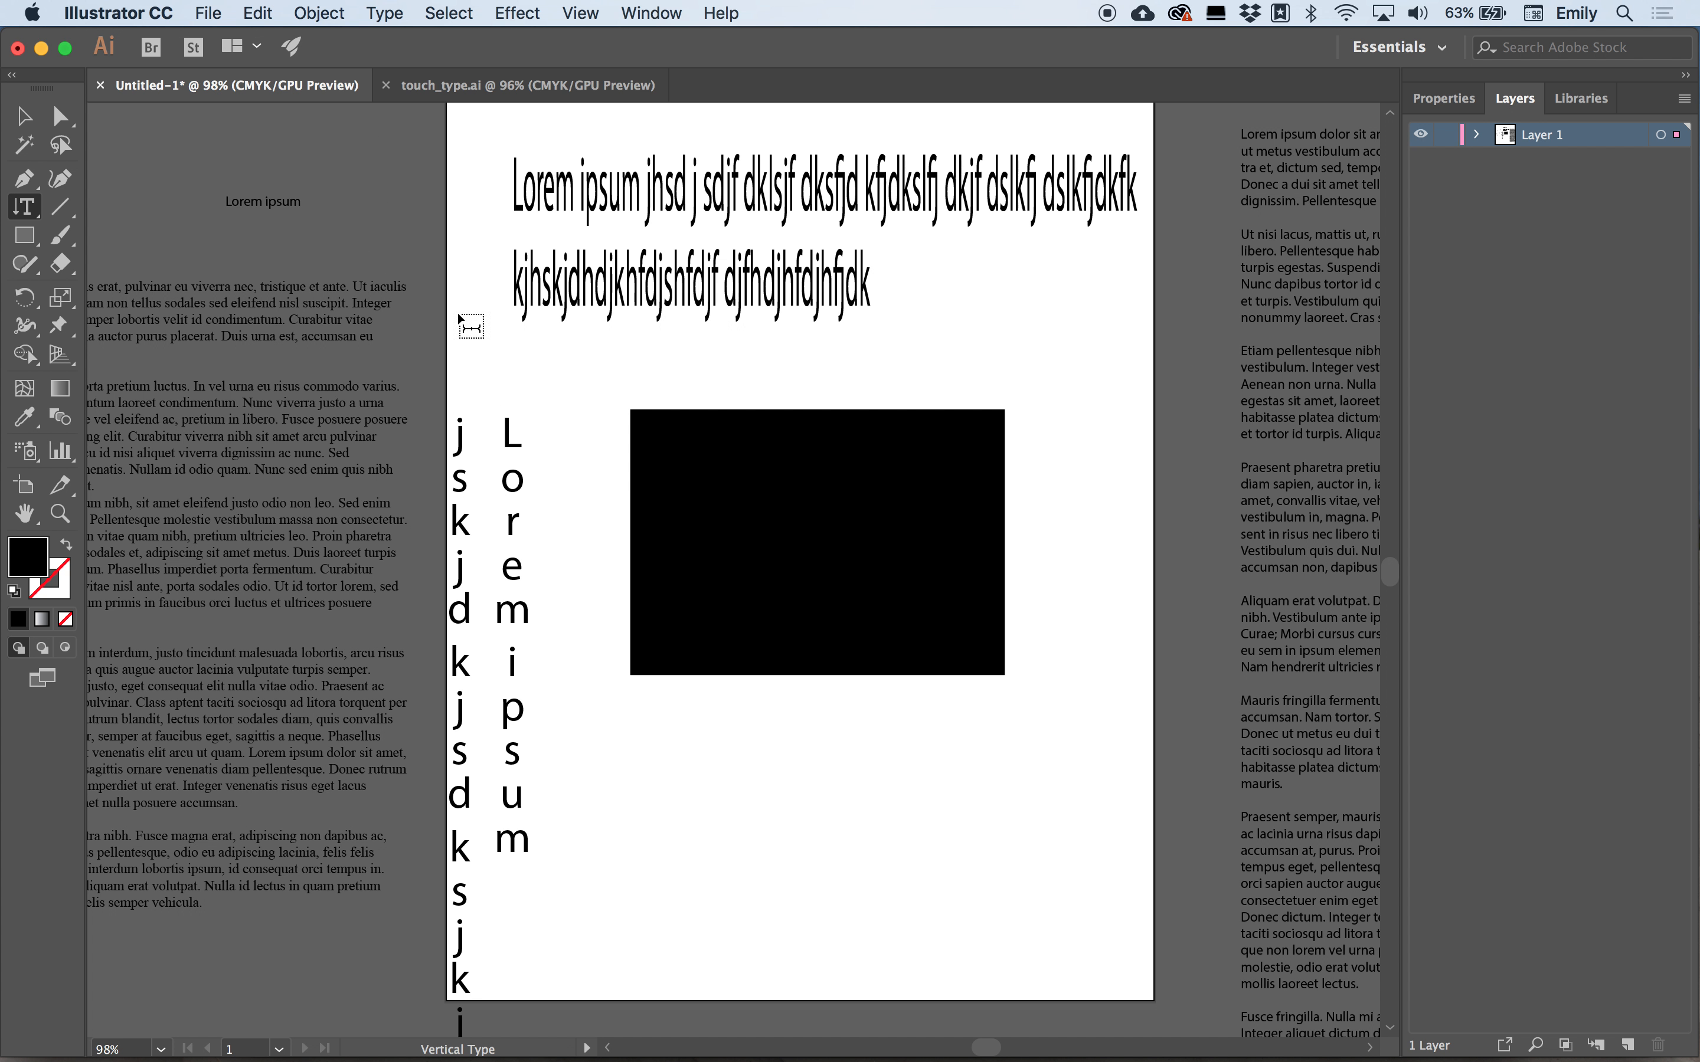
{"action": "key", "text": "Escape"}
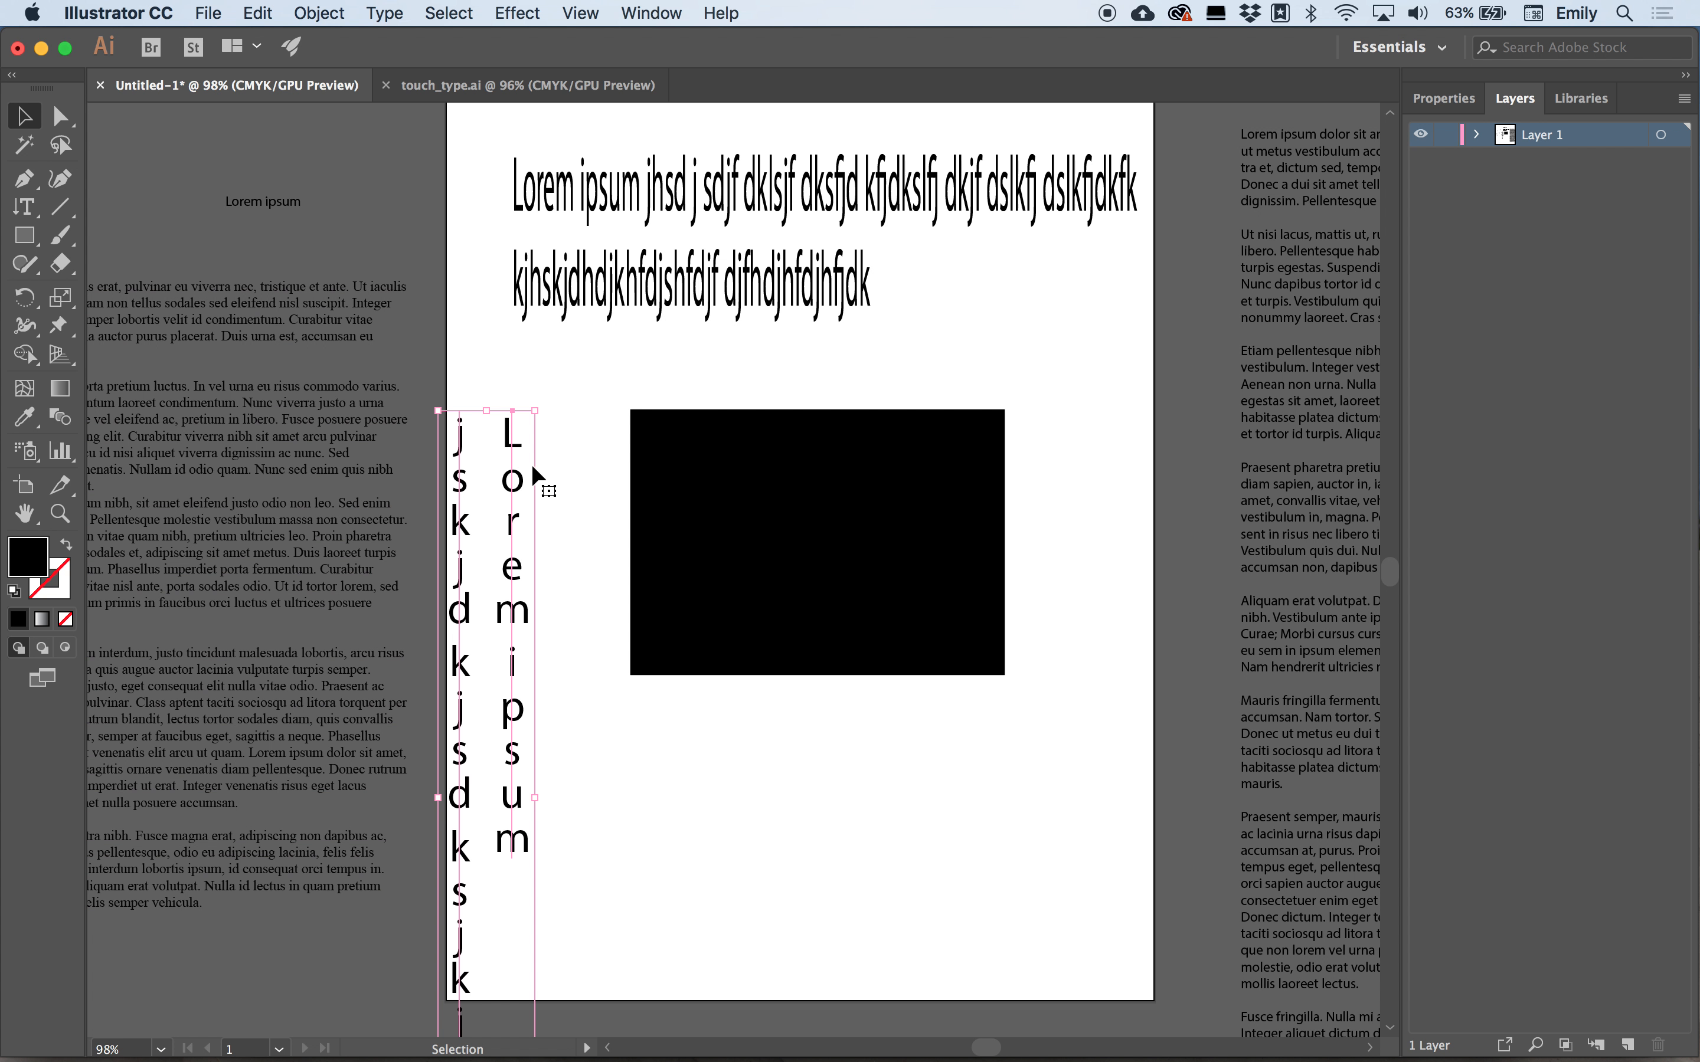
{"action": "key", "text": "Delete"}
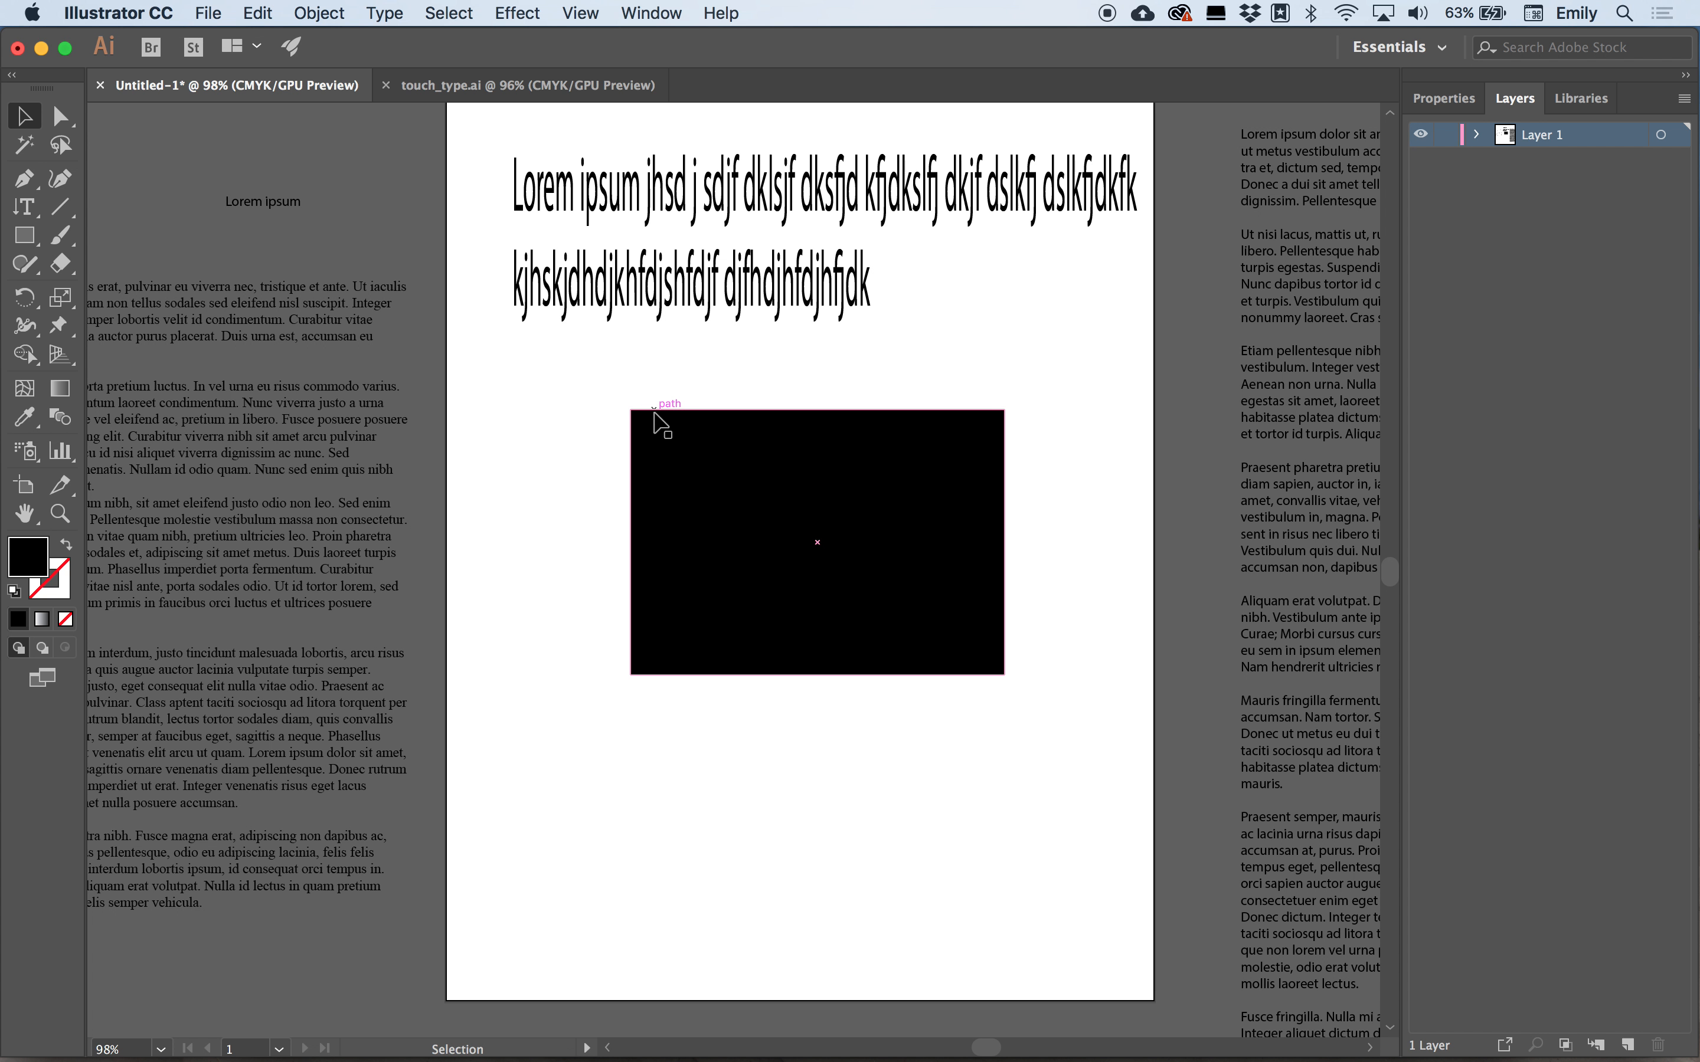
Fill the rectangle with vertical area text using the Vertical Type tool on its edge.
{"action": "left_click", "coordinate": [32, 214]}
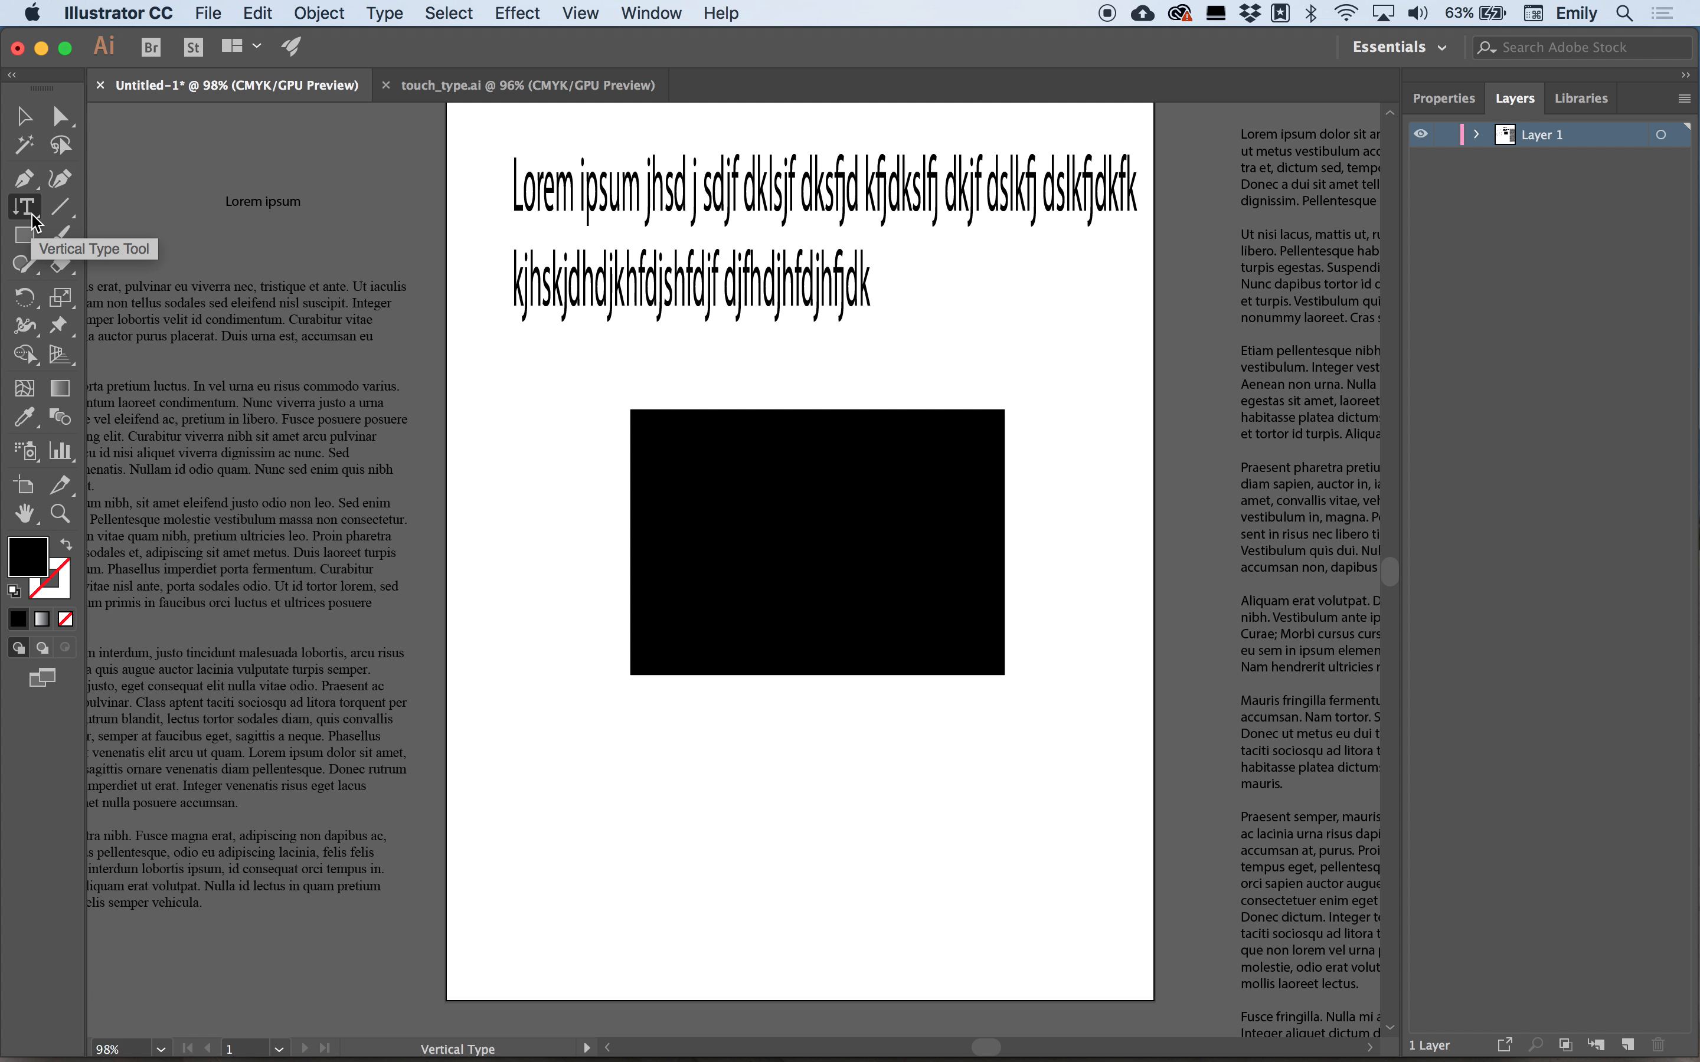
{"action": "left_click", "coordinate": [31, 214]}
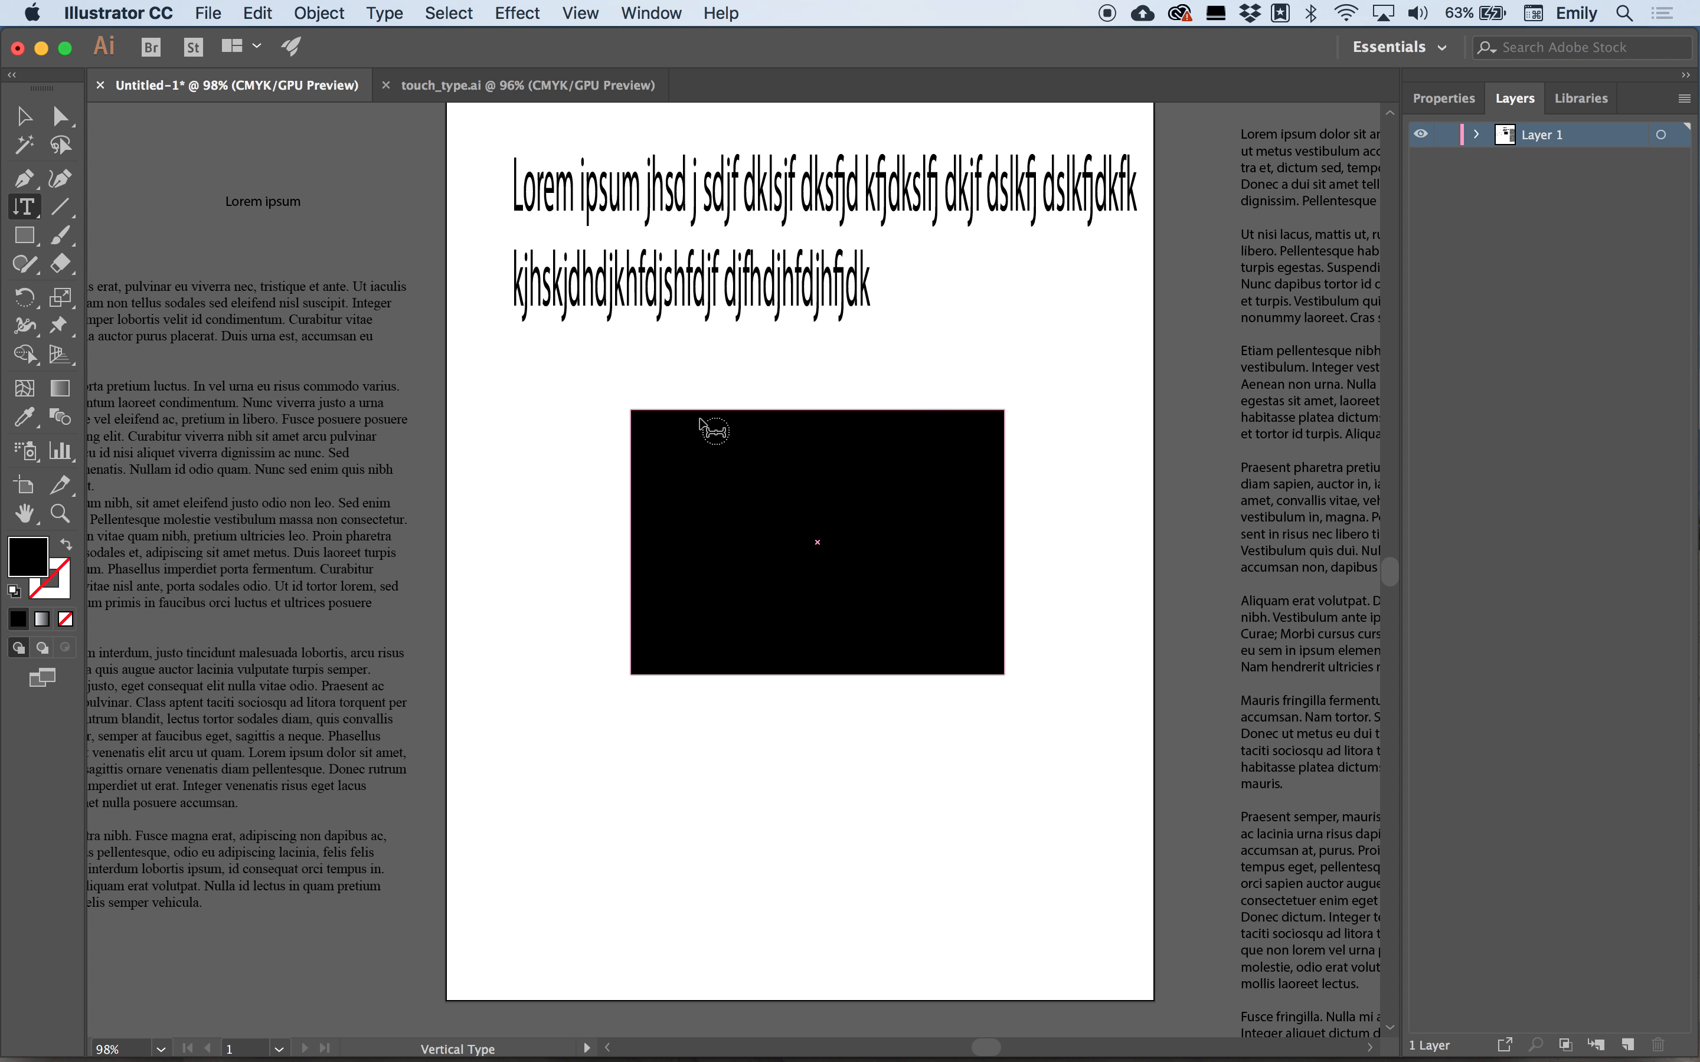
{"action": "left_click", "coordinate": [642, 414]}
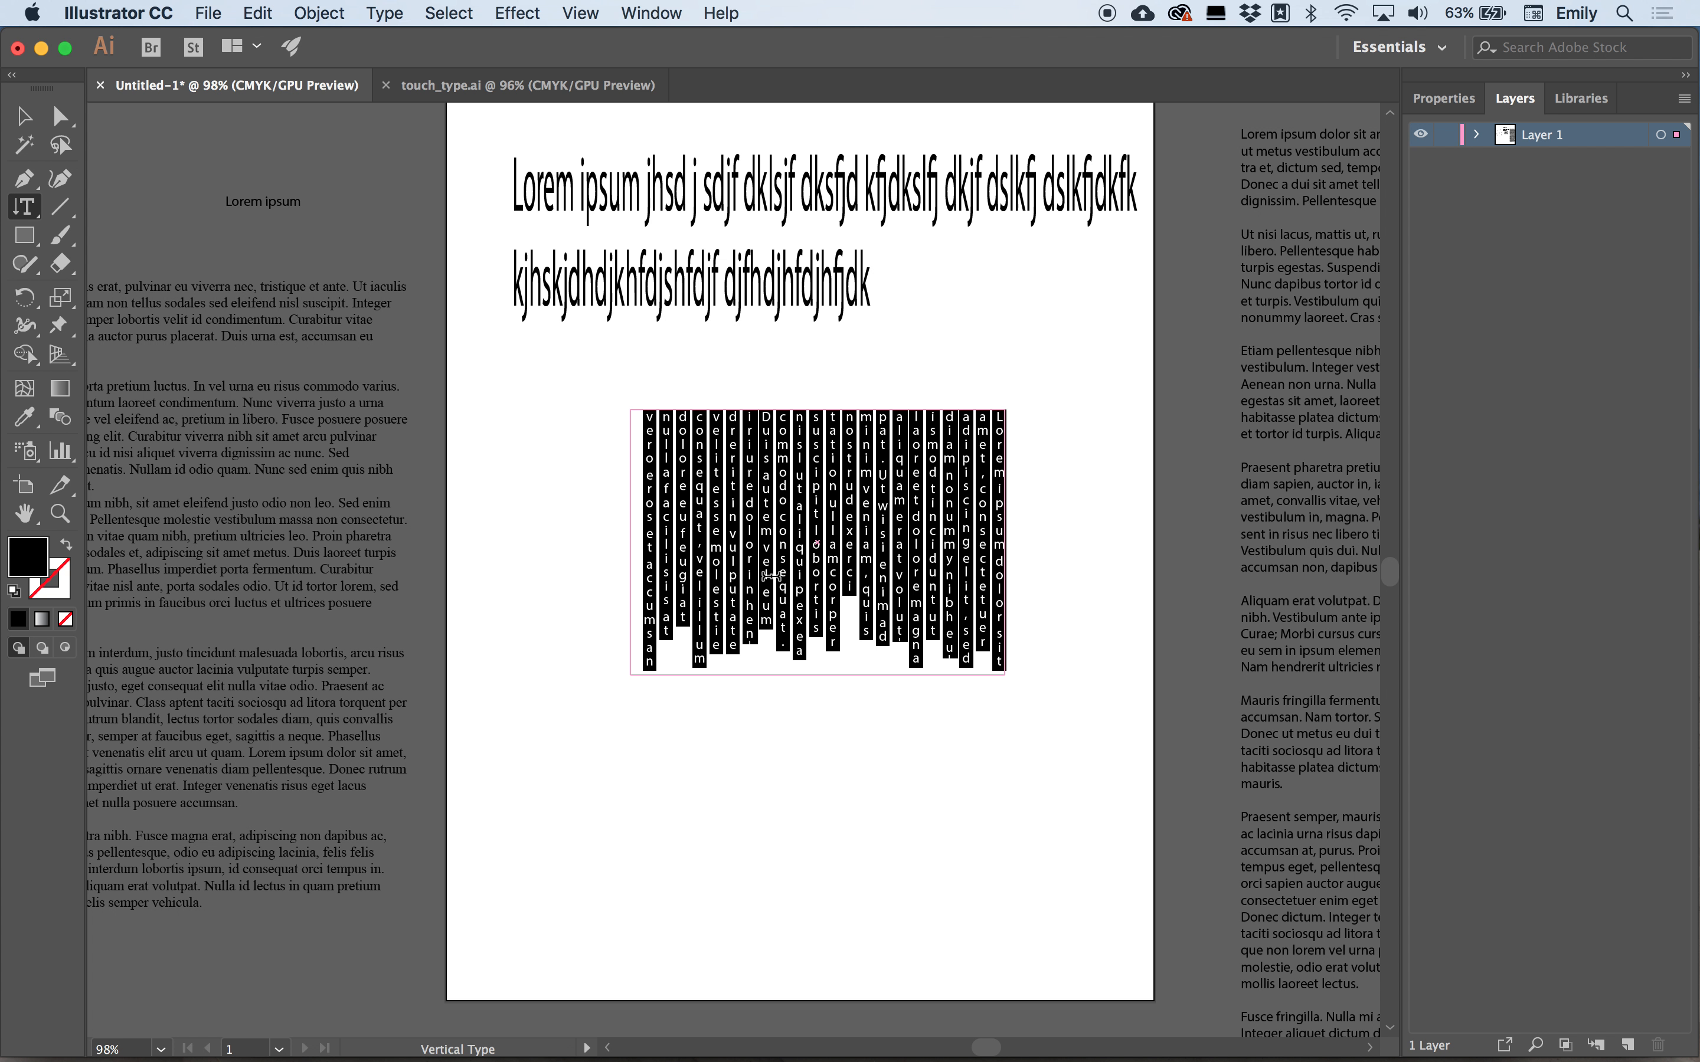
Select the vertical area text object and delete it.
{"action": "left_click", "coordinate": [24, 115]}
{"action": "left_click", "coordinate": [1042, 357]}
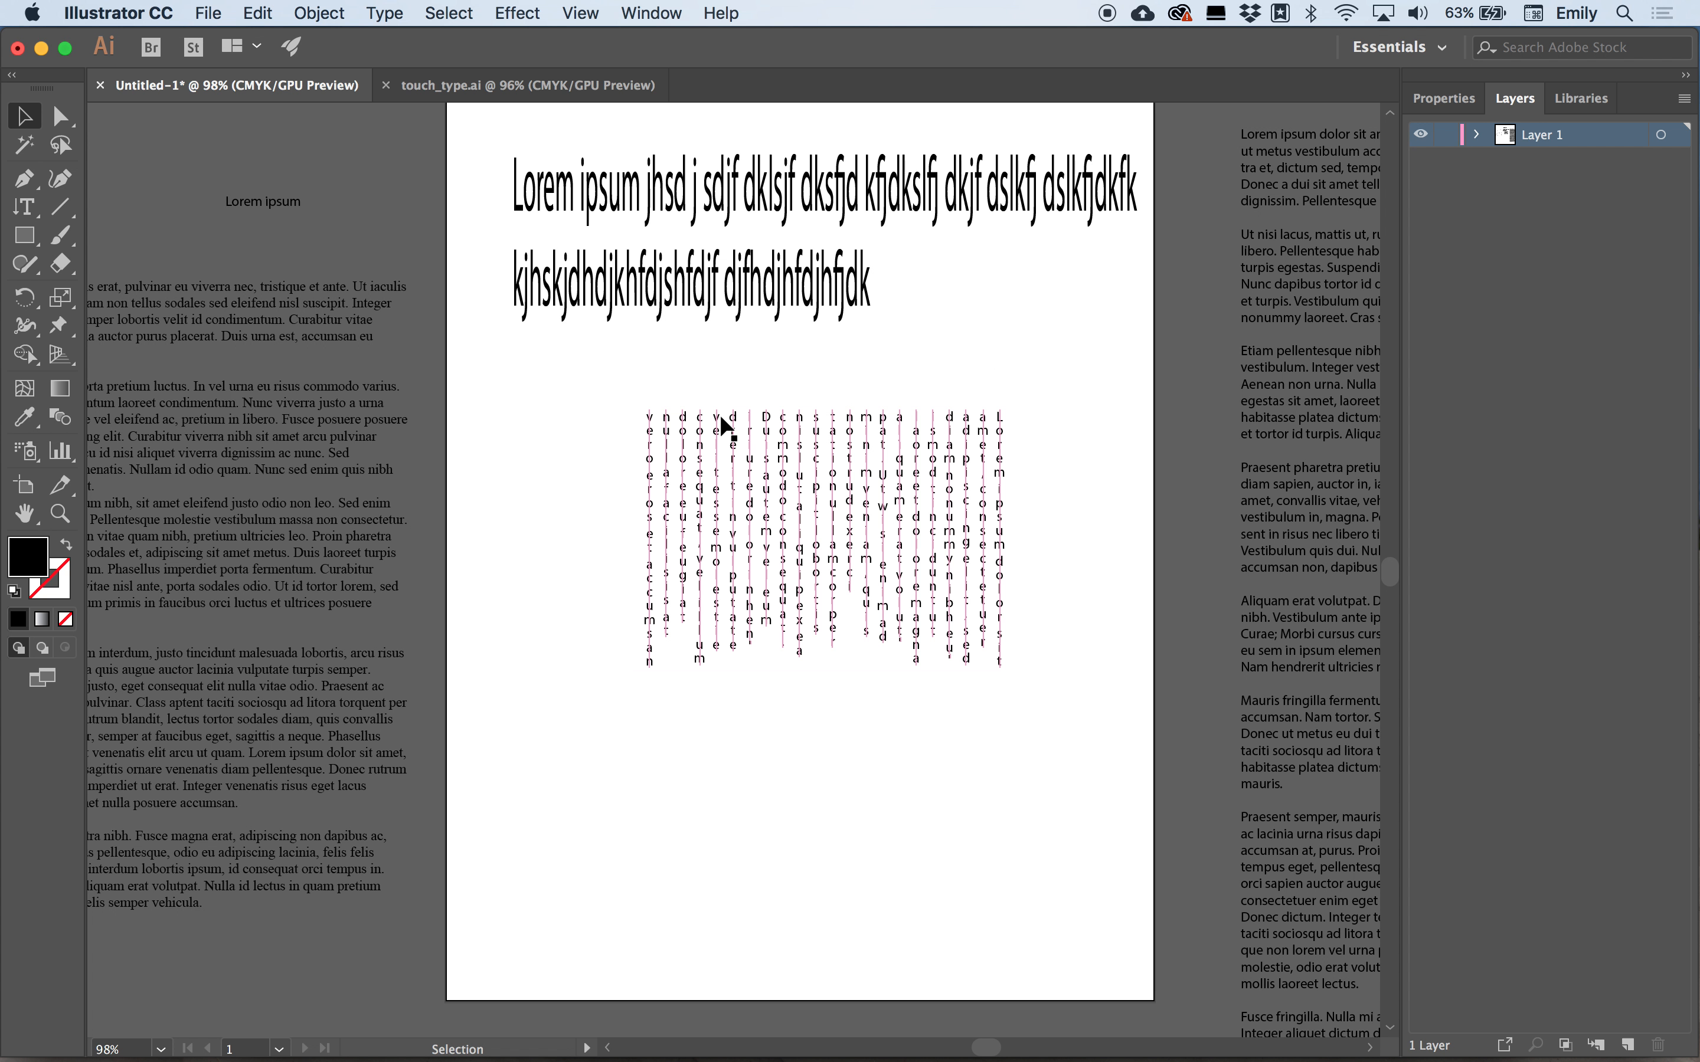
{"action": "left_click", "coordinate": [709, 443]}
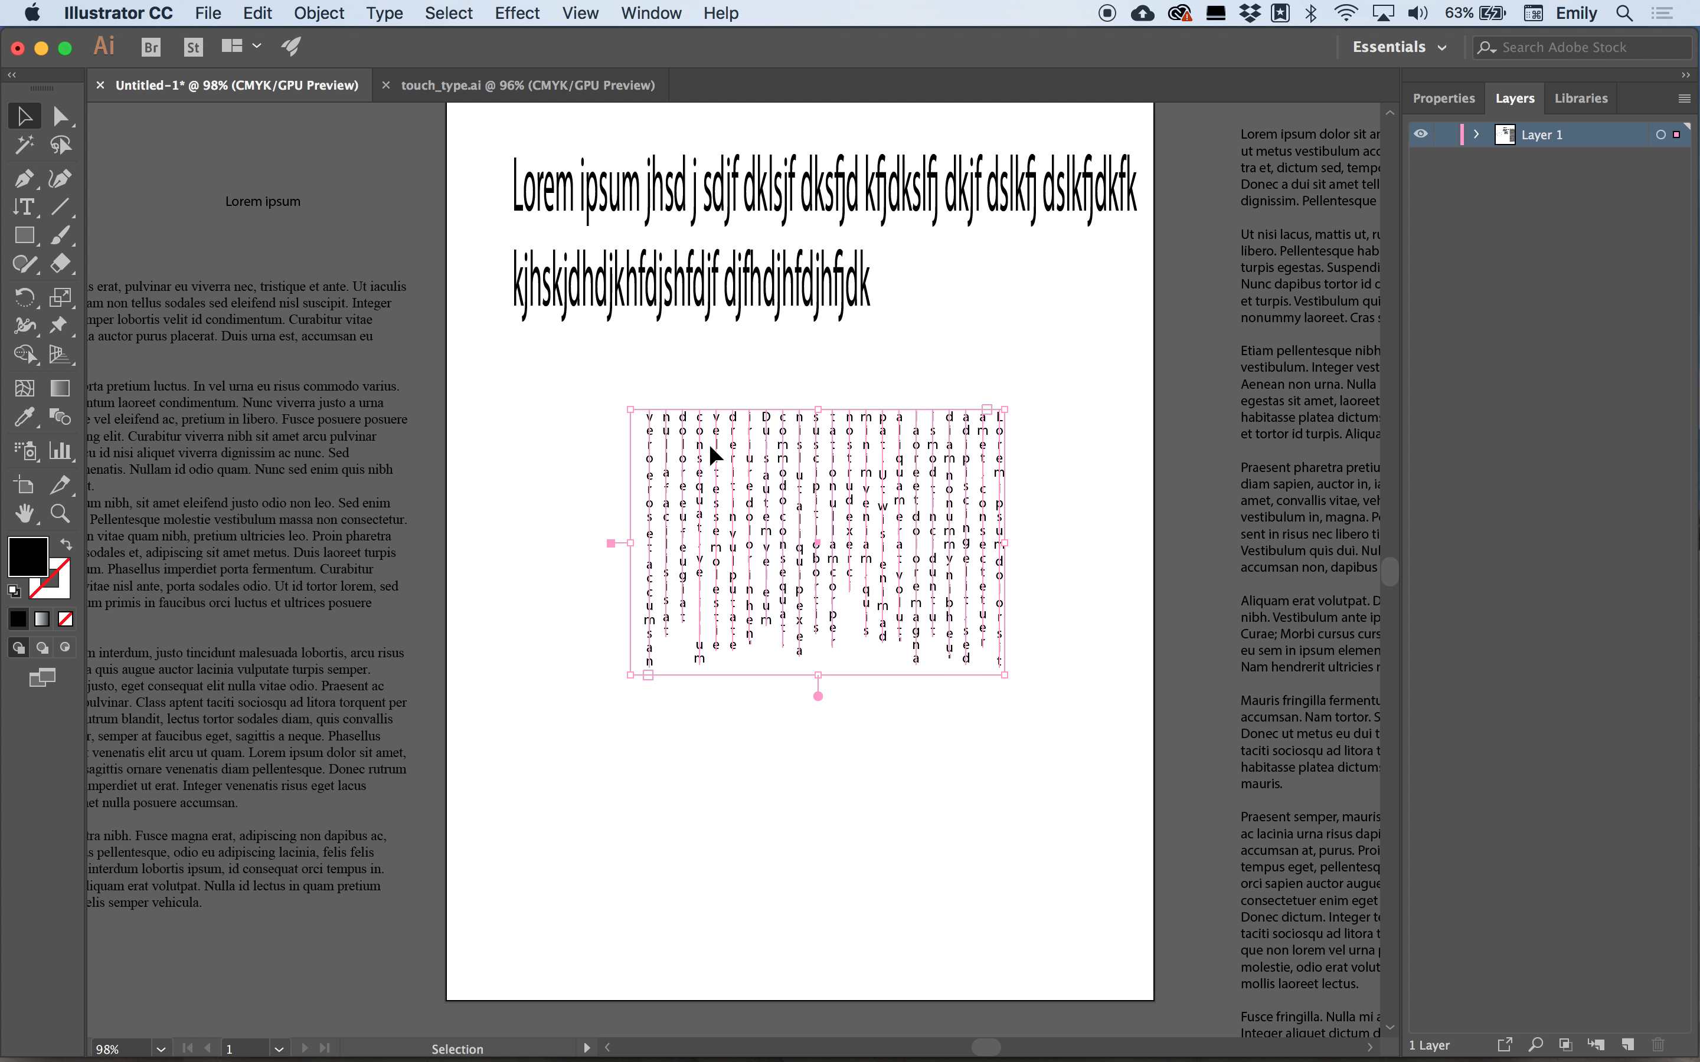
{"action": "key", "text": "Delete"}
Place a point text object with placeholder text below the heading.
{"action": "left_click", "coordinate": [25, 235]}
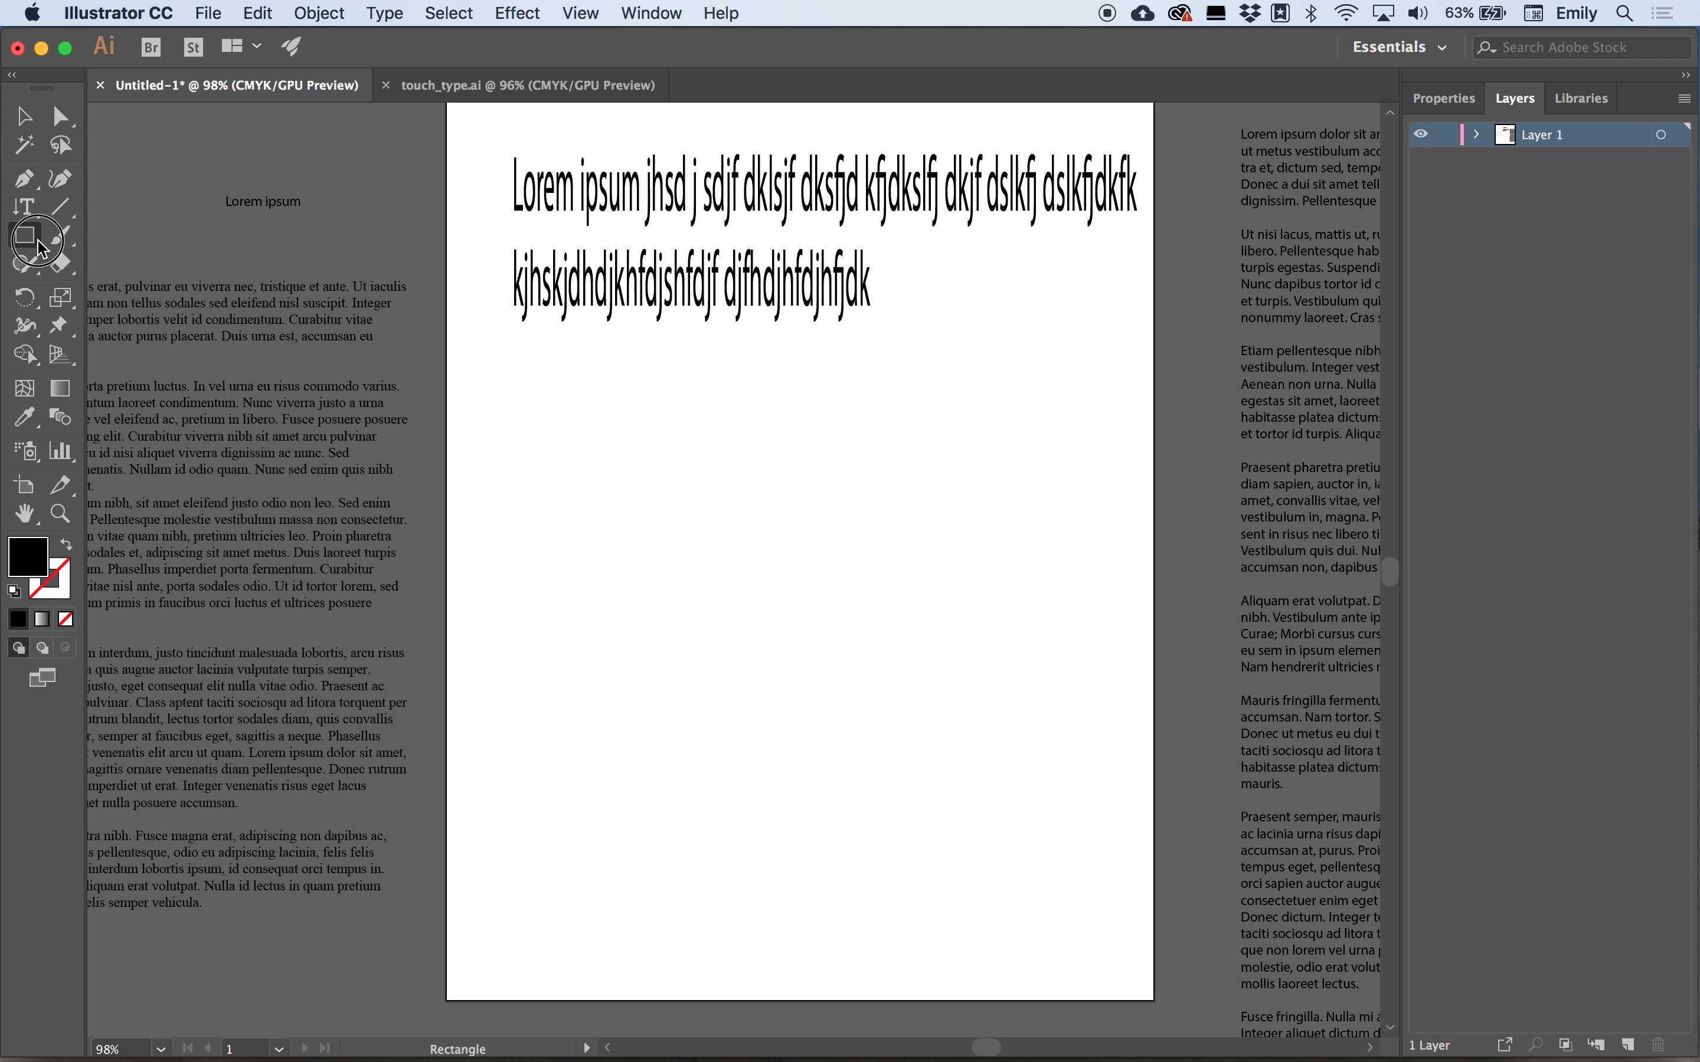
{"action": "left_click_drag", "start_coordinate": [37, 212], "coordinate": [102, 207]}
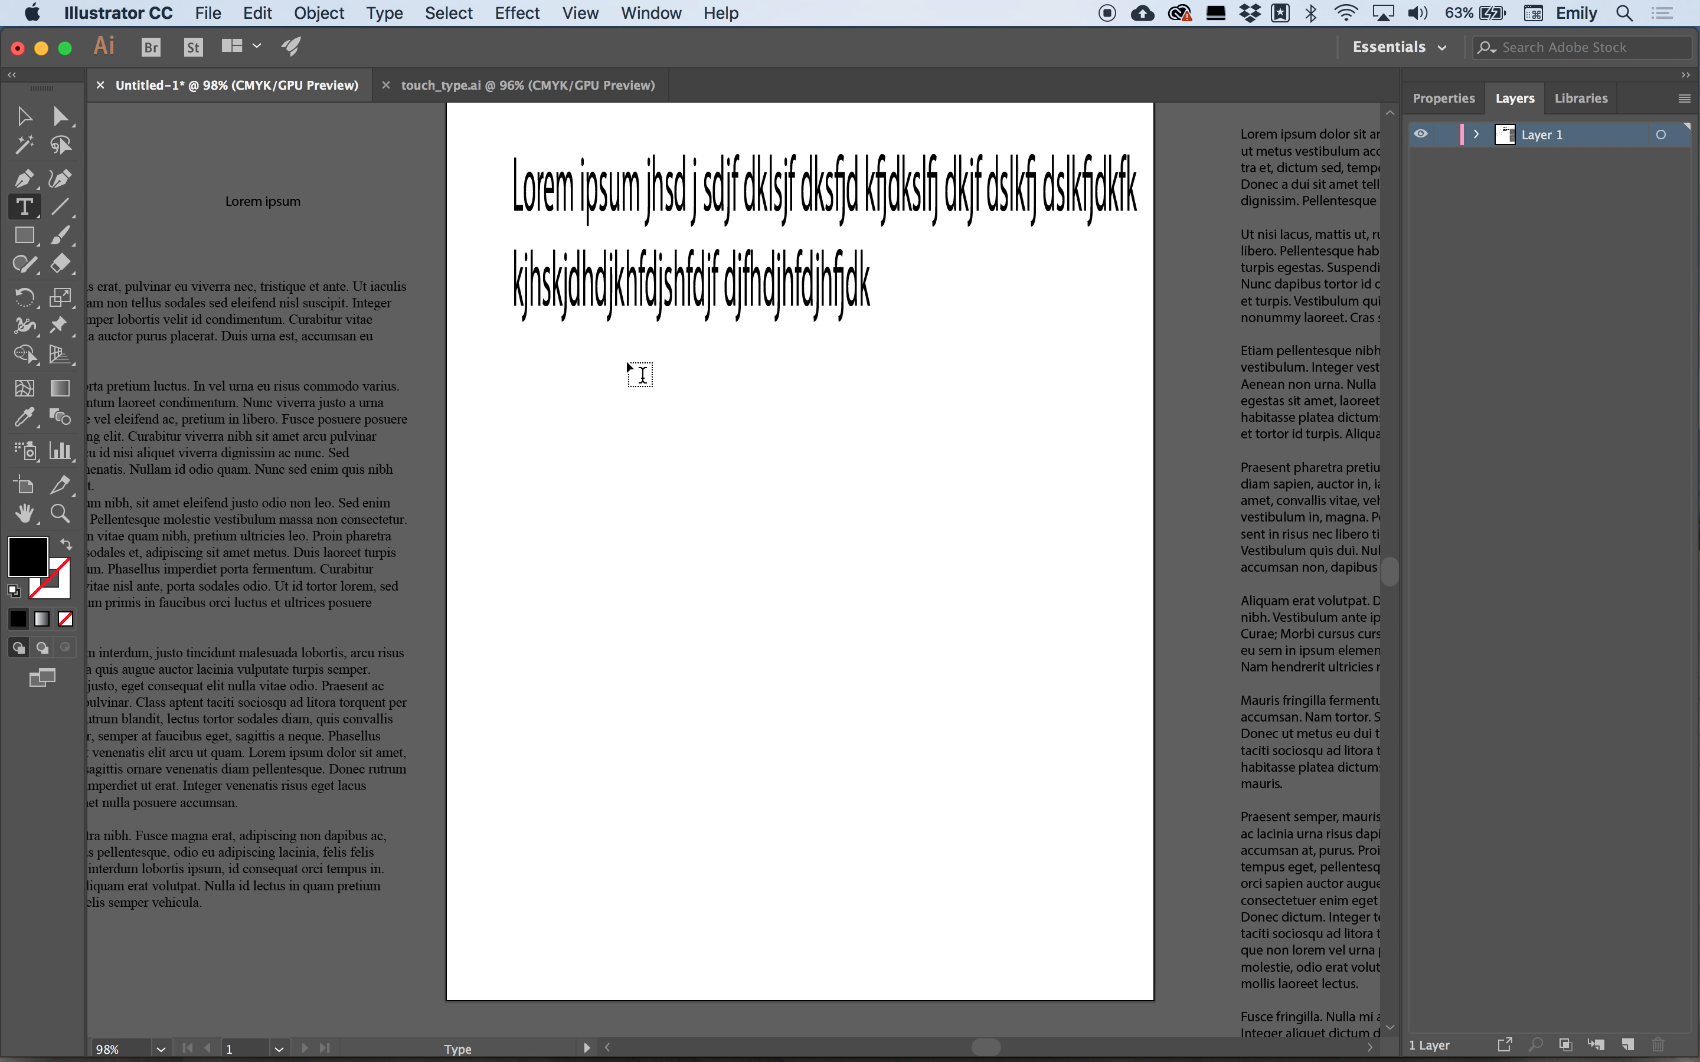
{"action": "left_click", "coordinate": [546, 400]}
Drag out an area text frame below the point text, filling it with placeholder paragraphs.
{"action": "left_click_drag", "start_coordinate": [546, 462], "coordinate": [1063, 743]}
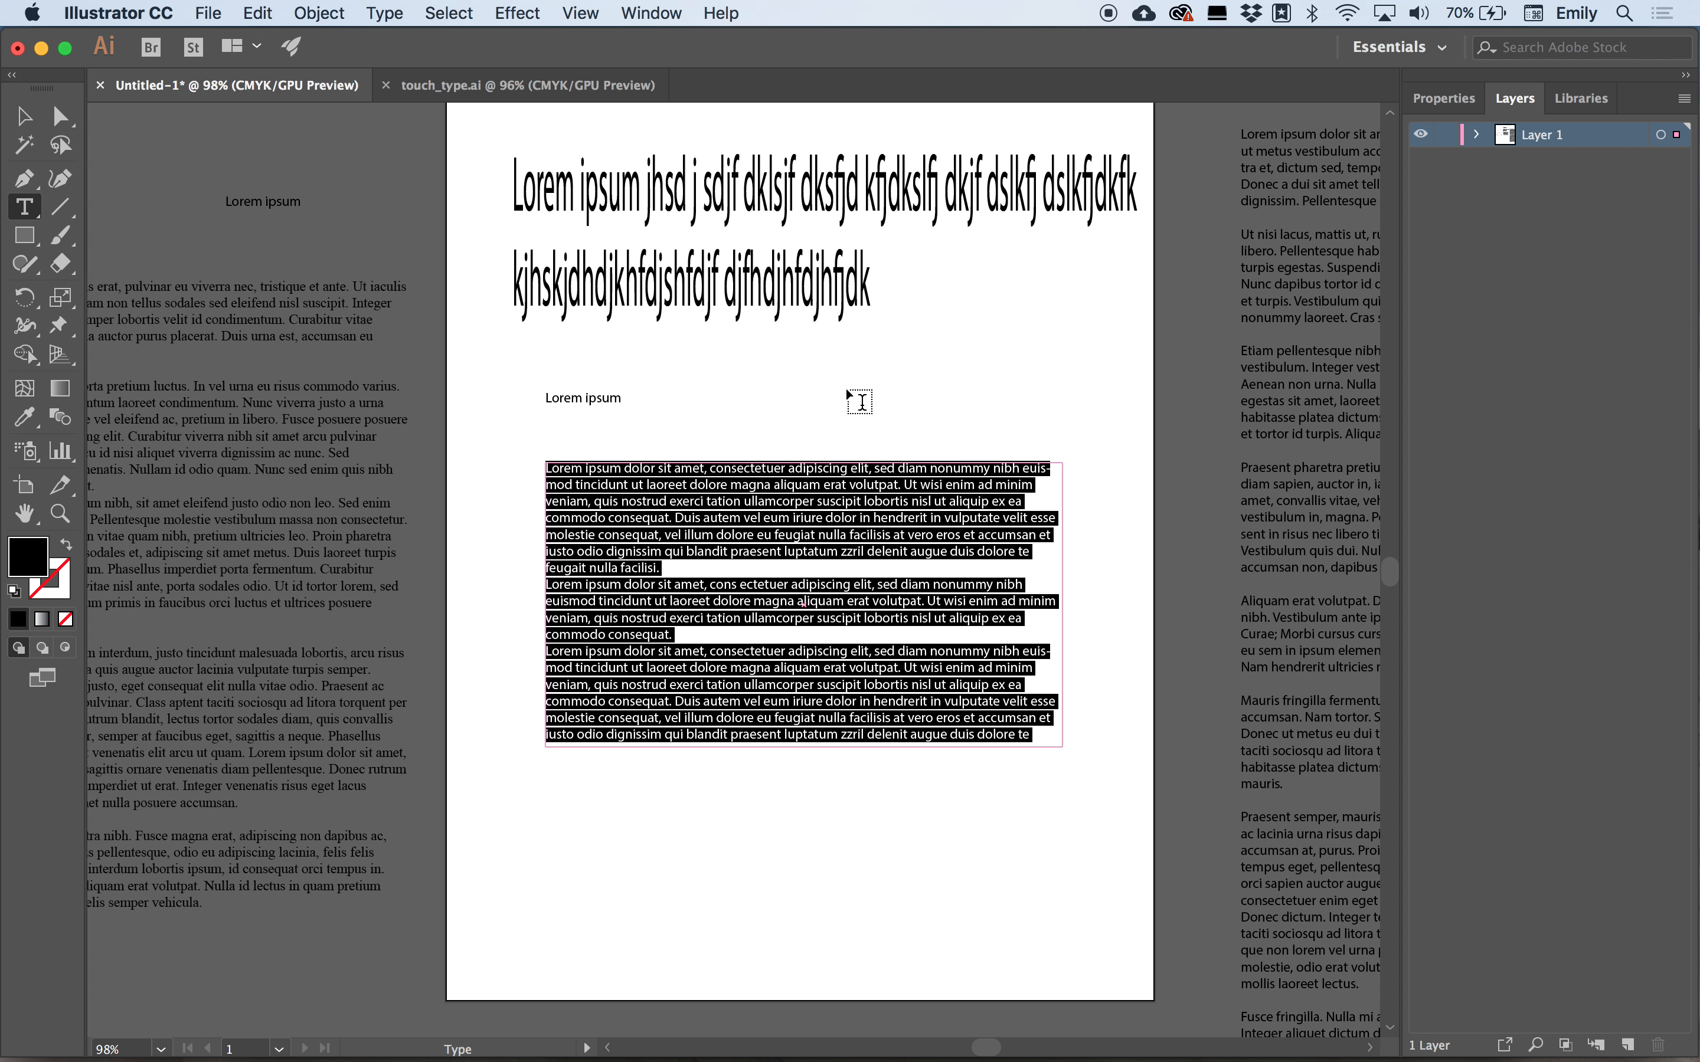
{"action": "left_click", "coordinate": [37, 121]}
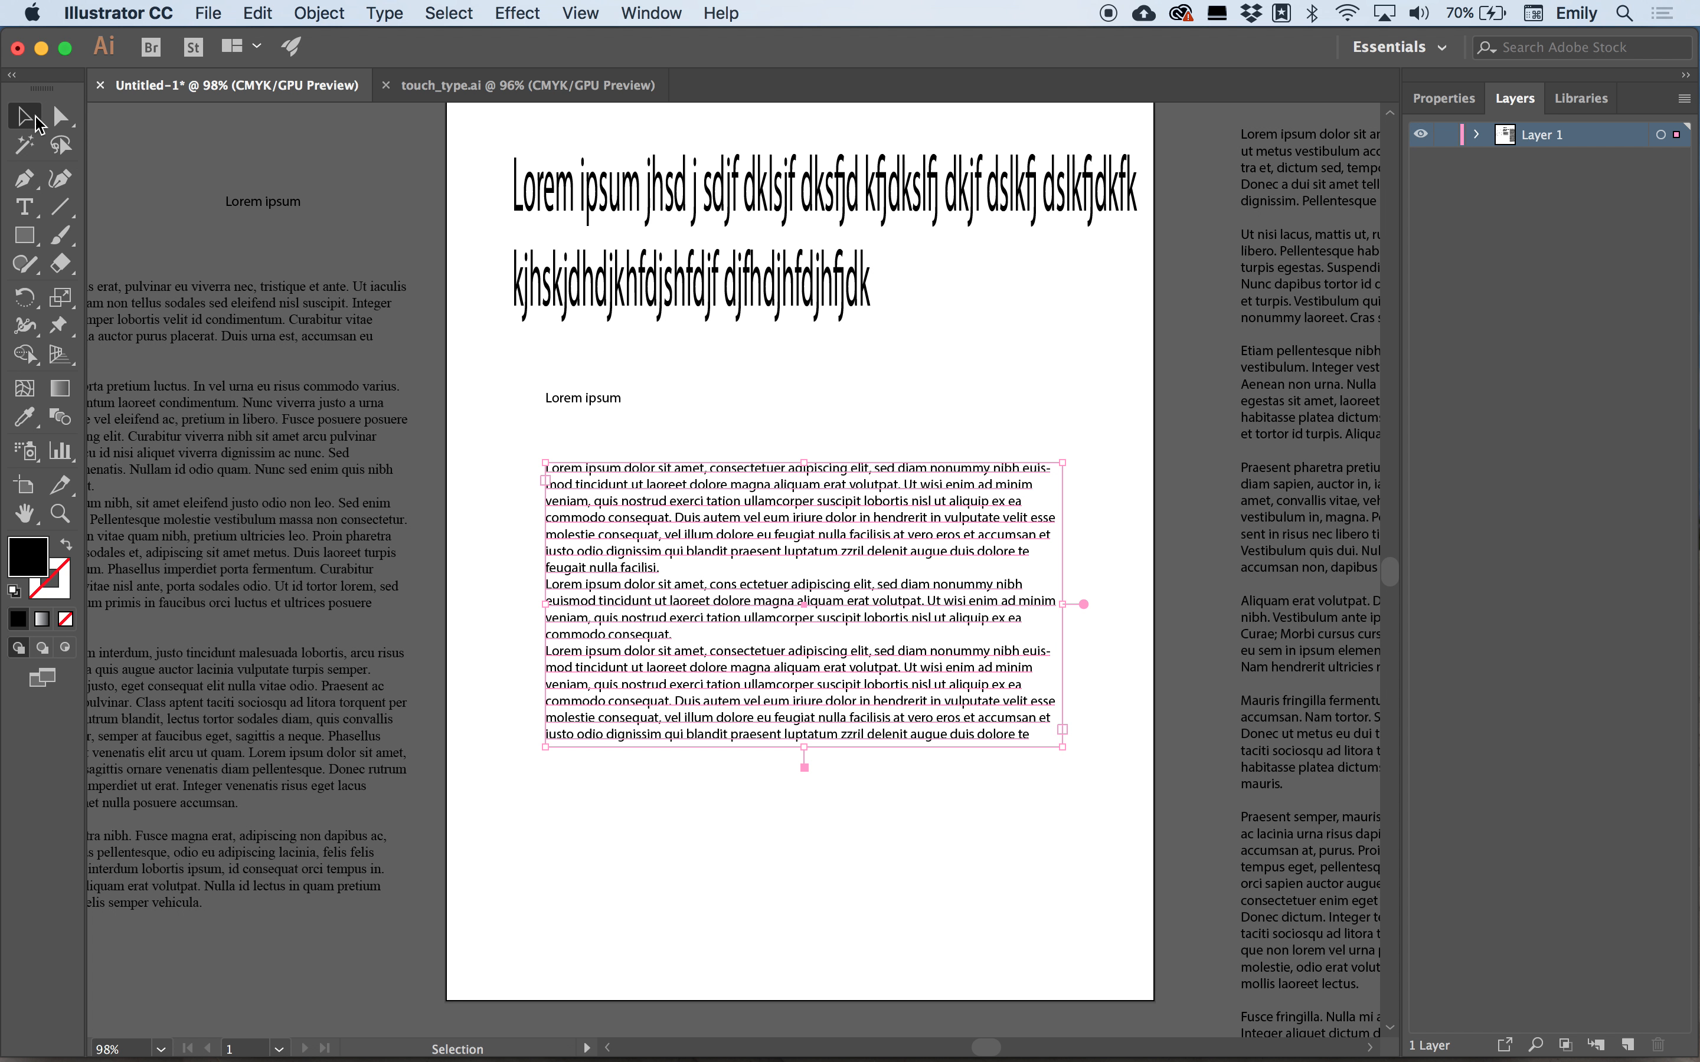
Try creating area text with the Area Type Tool on an empty spot of the artboard, dismissing the warning.
{"action": "left_click", "coordinate": [30, 219]}
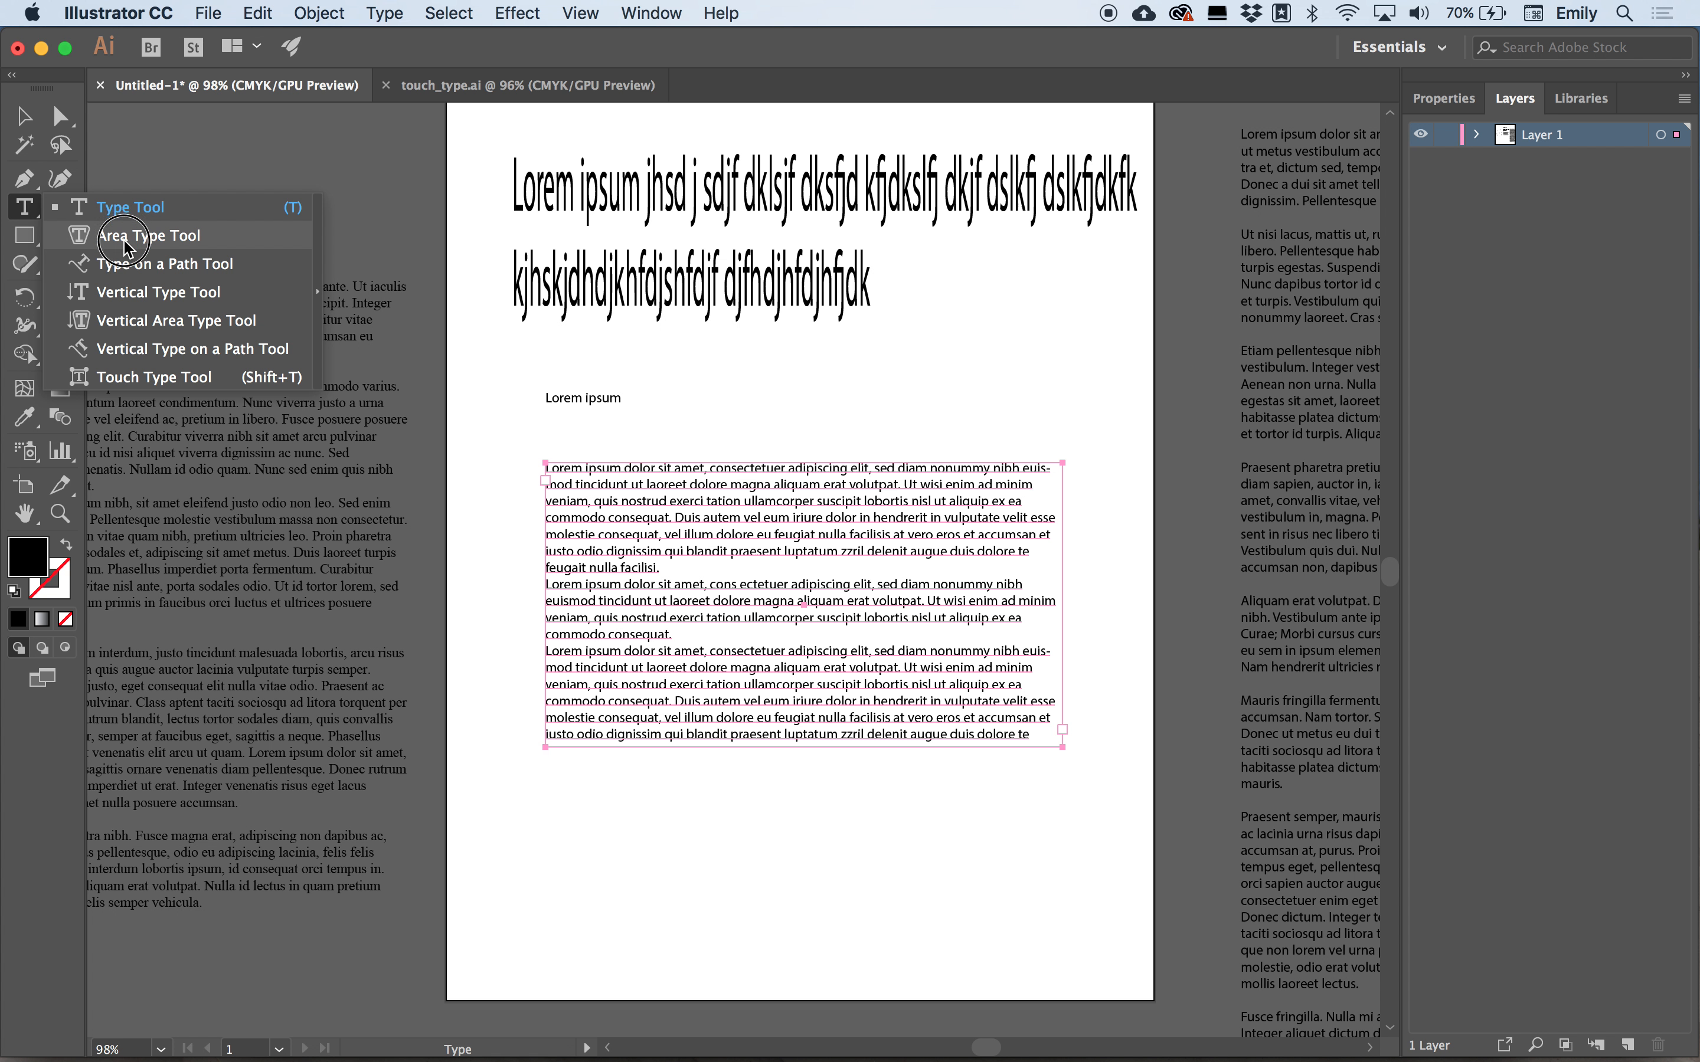
{"action": "left_click", "coordinate": [148, 235]}
{"action": "scroll", "coordinate": [126, 250], "scroll_direction": "down", "scroll_amount": 6}
{"action": "scroll", "coordinate": [126, 250], "scroll_direction": "right", "scroll_amount": 4}
{"action": "scroll", "coordinate": [126, 246], "scroll_direction": "down", "scroll_amount": 2}
{"action": "scroll", "coordinate": [127, 246], "scroll_direction": "left", "scroll_amount": 2}
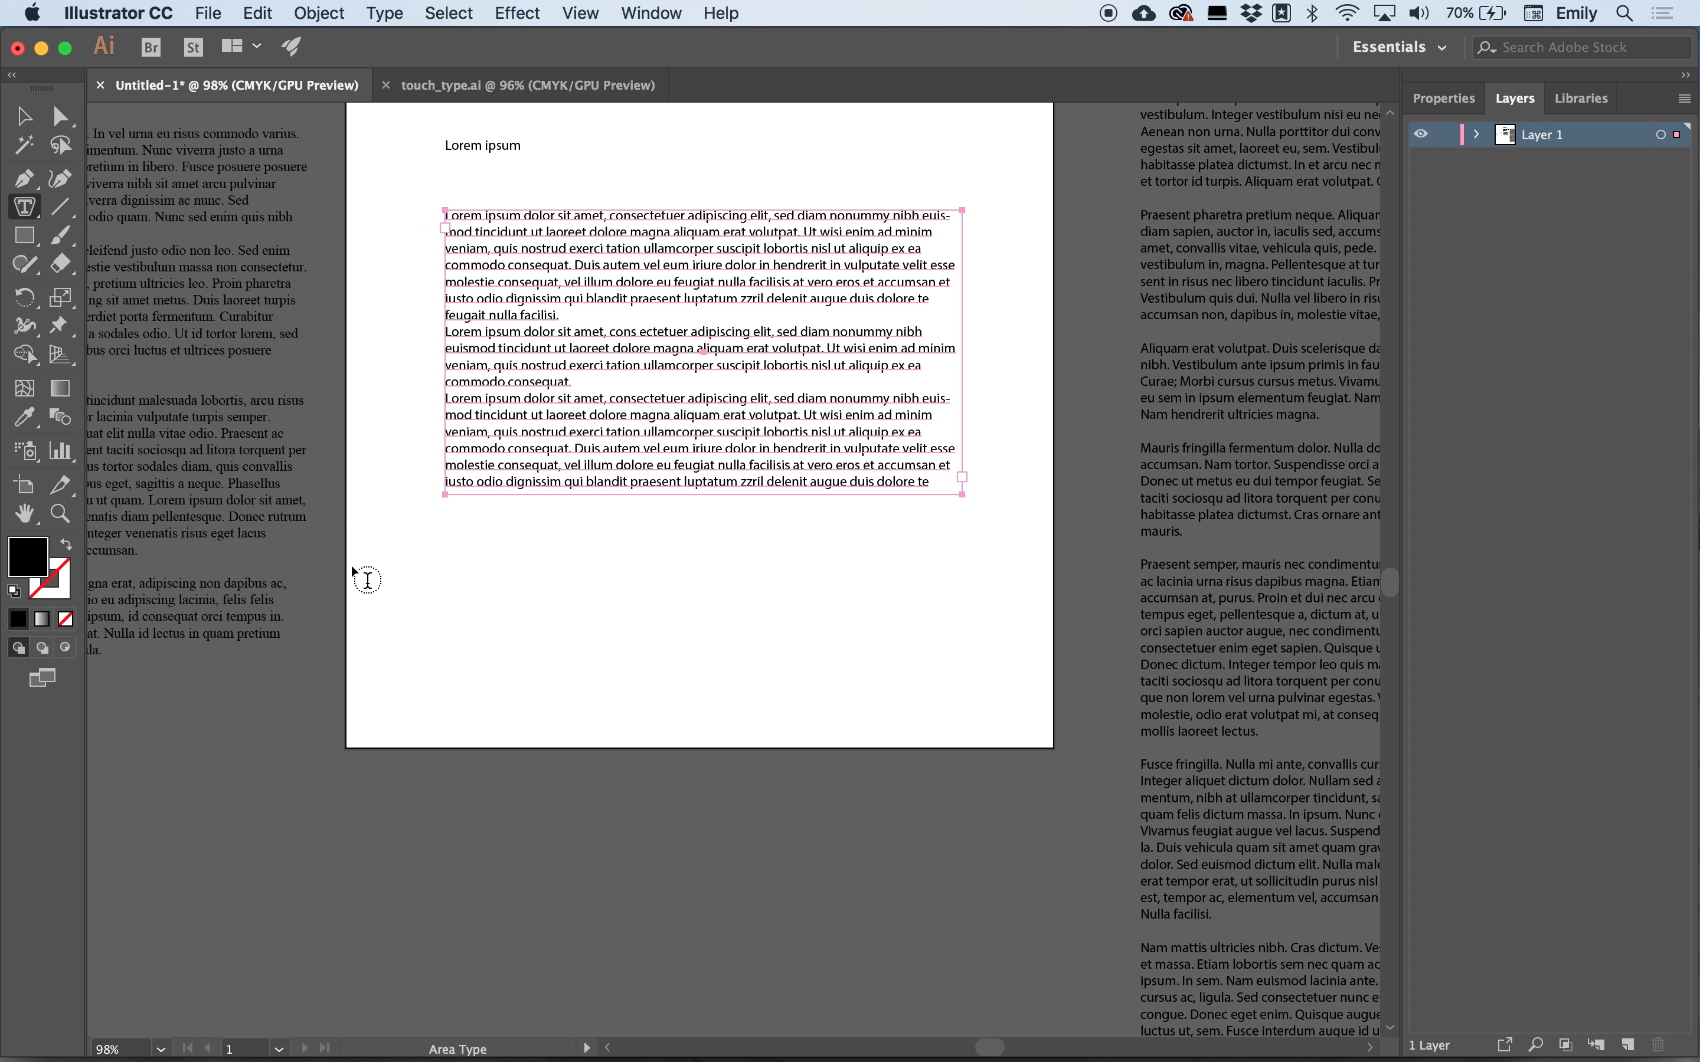
{"action": "left_click", "coordinate": [488, 580]}
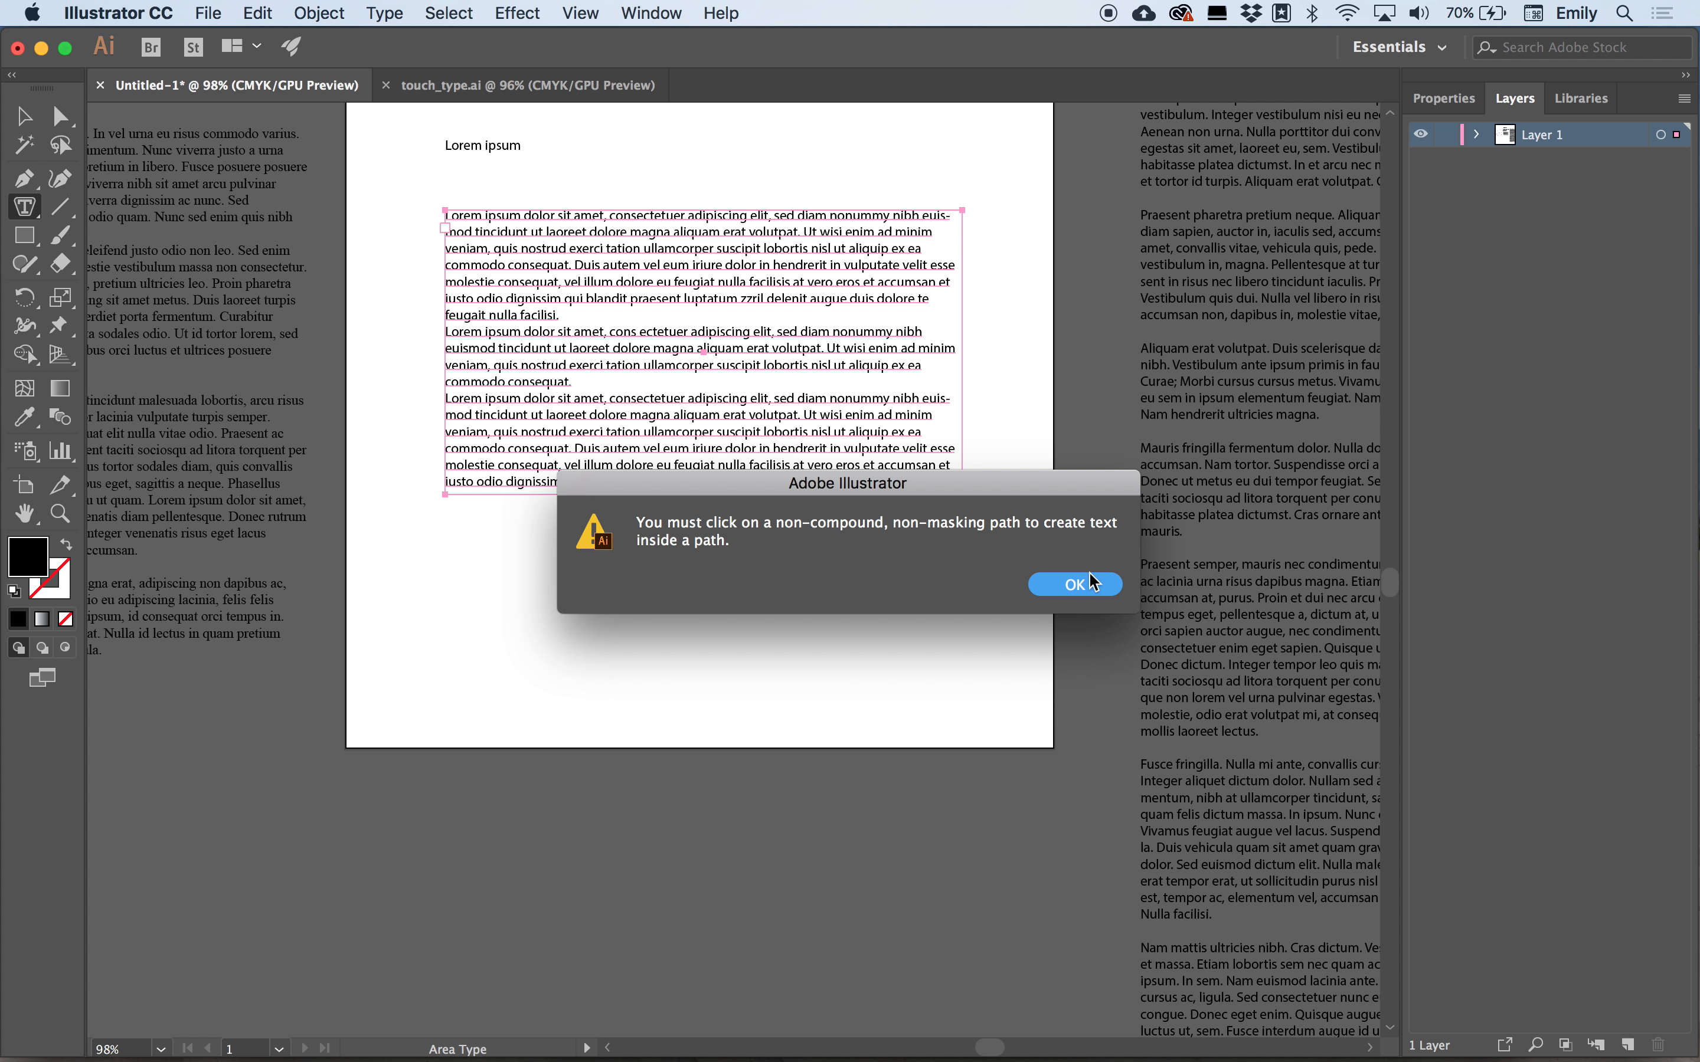
{"action": "left_click", "coordinate": [1084, 589]}
{"action": "left_click", "coordinate": [805, 738]}
{"action": "left_click", "coordinate": [1075, 584]}
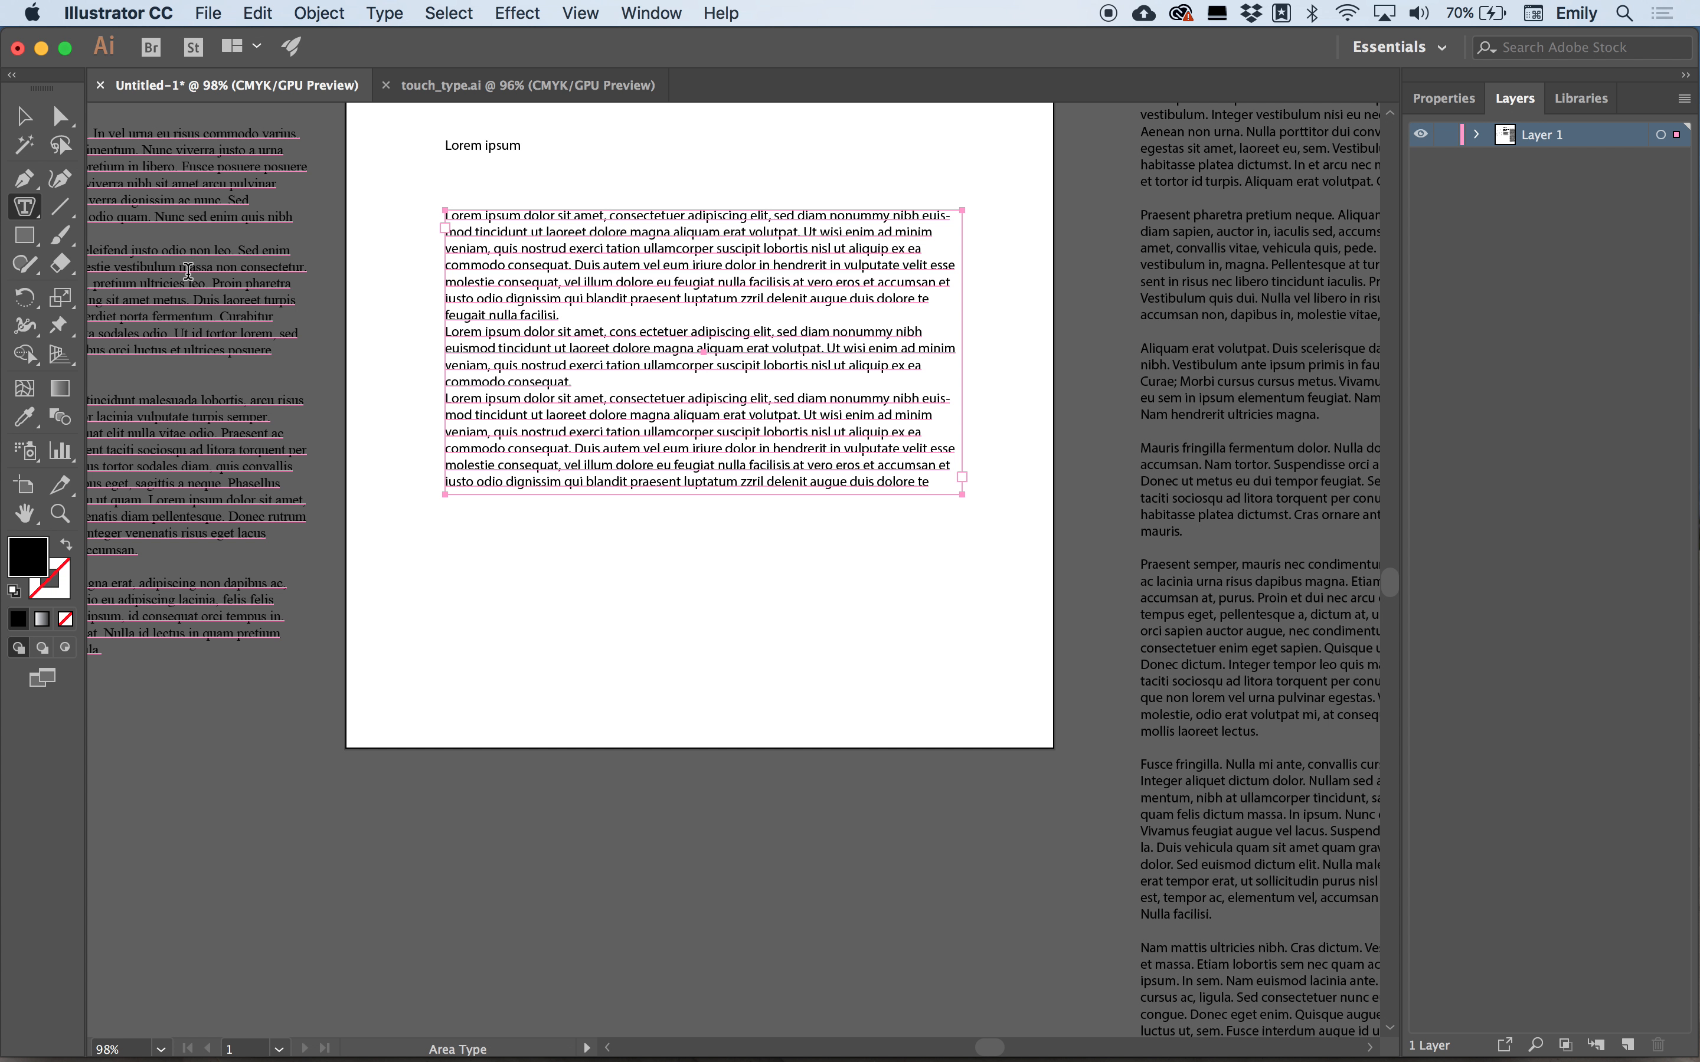
Delete the rectangular area text frame below the point text.
{"action": "key", "text": "Delete"}
{"action": "scroll", "coordinate": [159, 266], "scroll_direction": "up", "scroll_amount": 4}
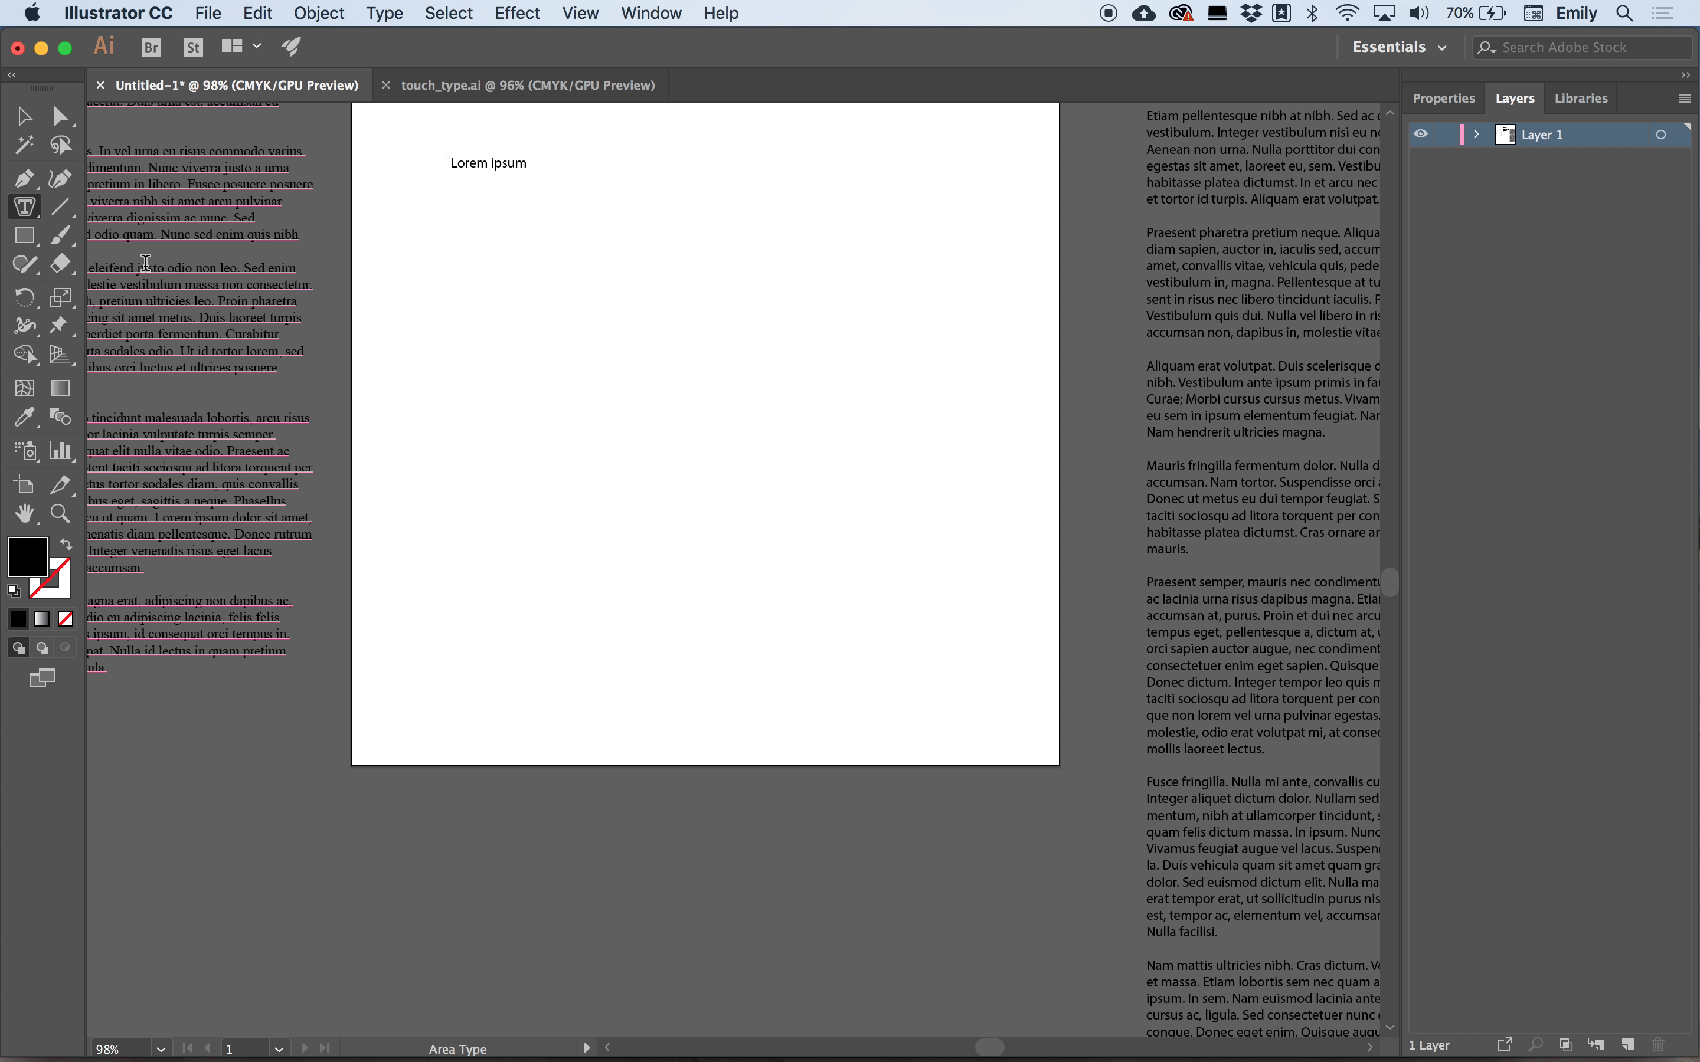
Draw a large star shape on the artboard with the Star Tool.
{"action": "left_click", "coordinate": [30, 243]}
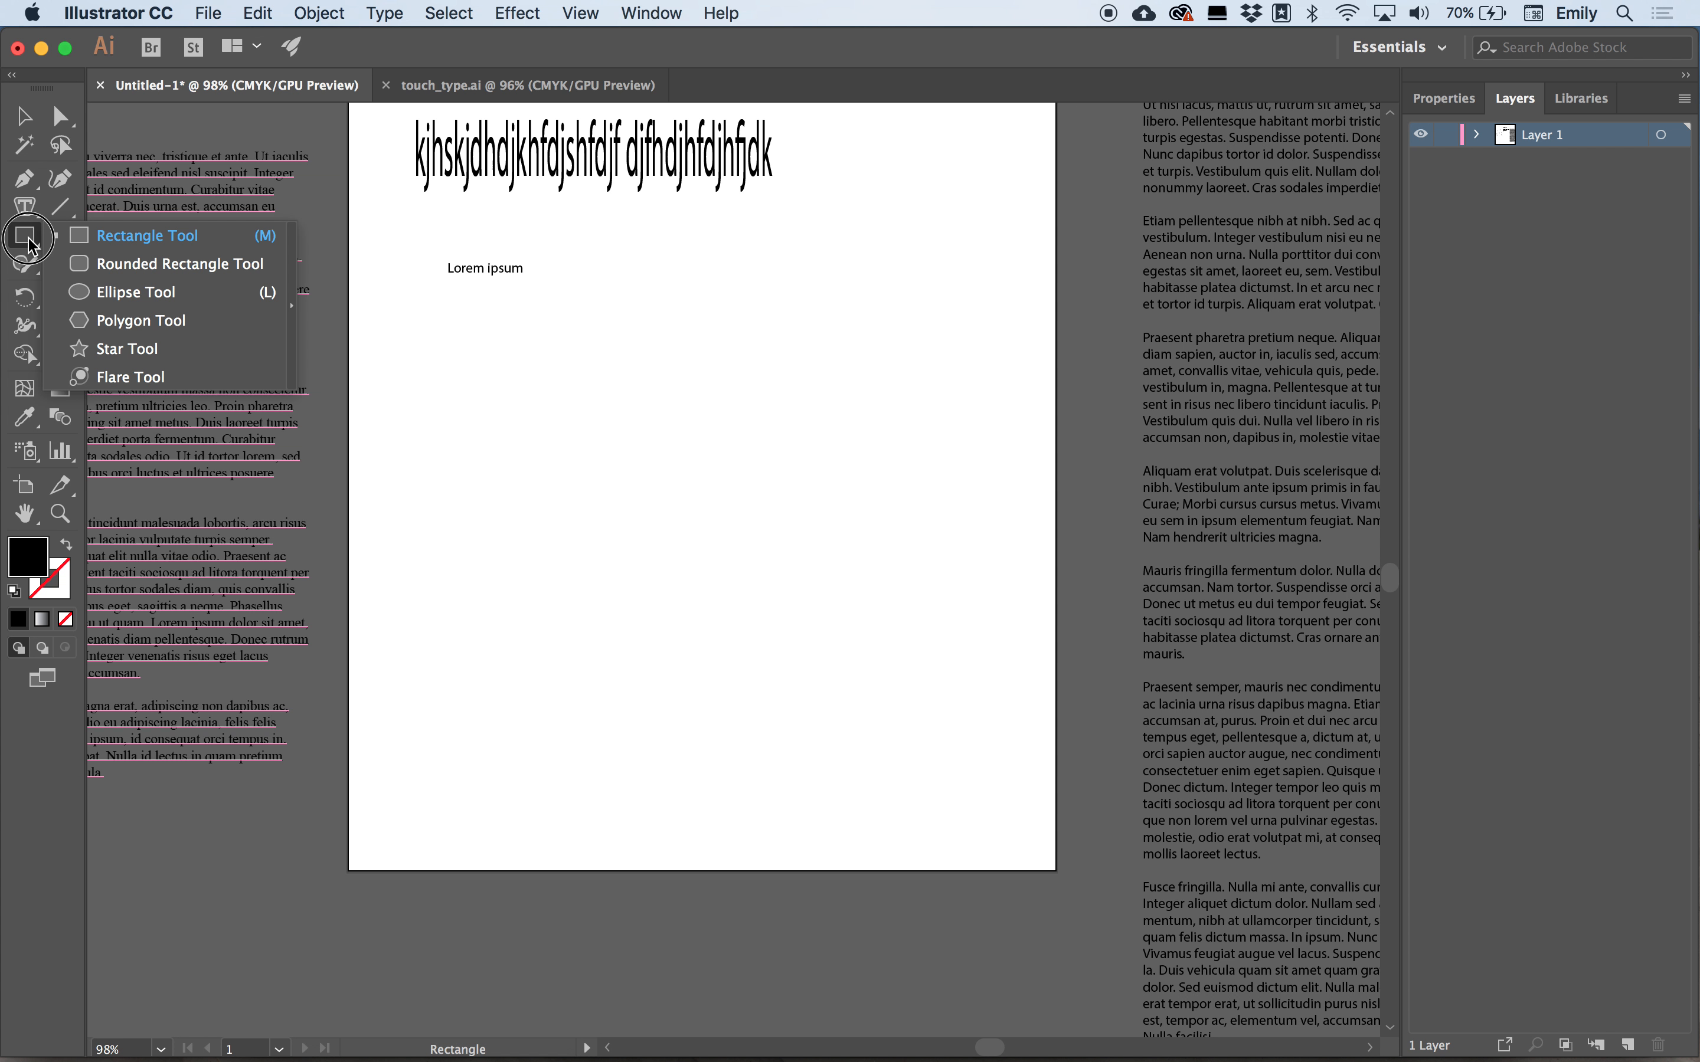
{"action": "left_click_drag", "start_coordinate": [42, 244], "coordinate": [122, 348]}
{"action": "left_click_drag", "start_coordinate": [555, 428], "coordinate": [793, 627]}
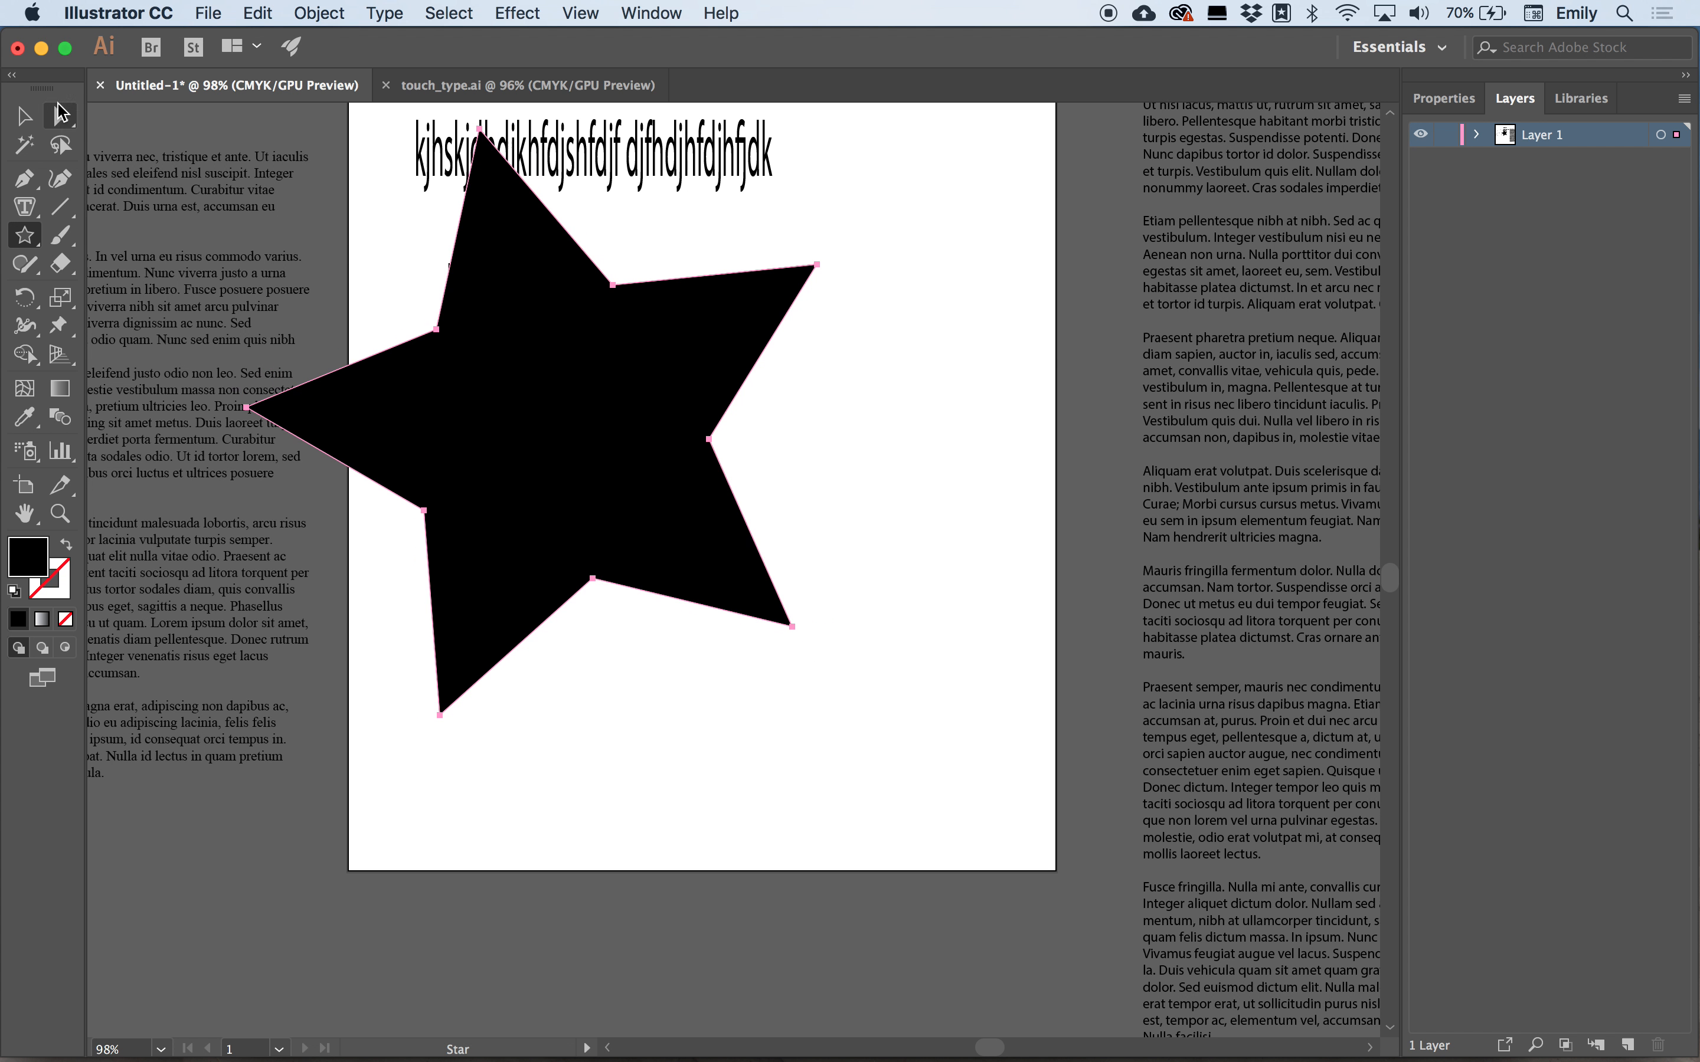
Convert the star into area type filled with placeholder text using the Area Type Tool.
{"action": "left_click", "coordinate": [28, 207]}
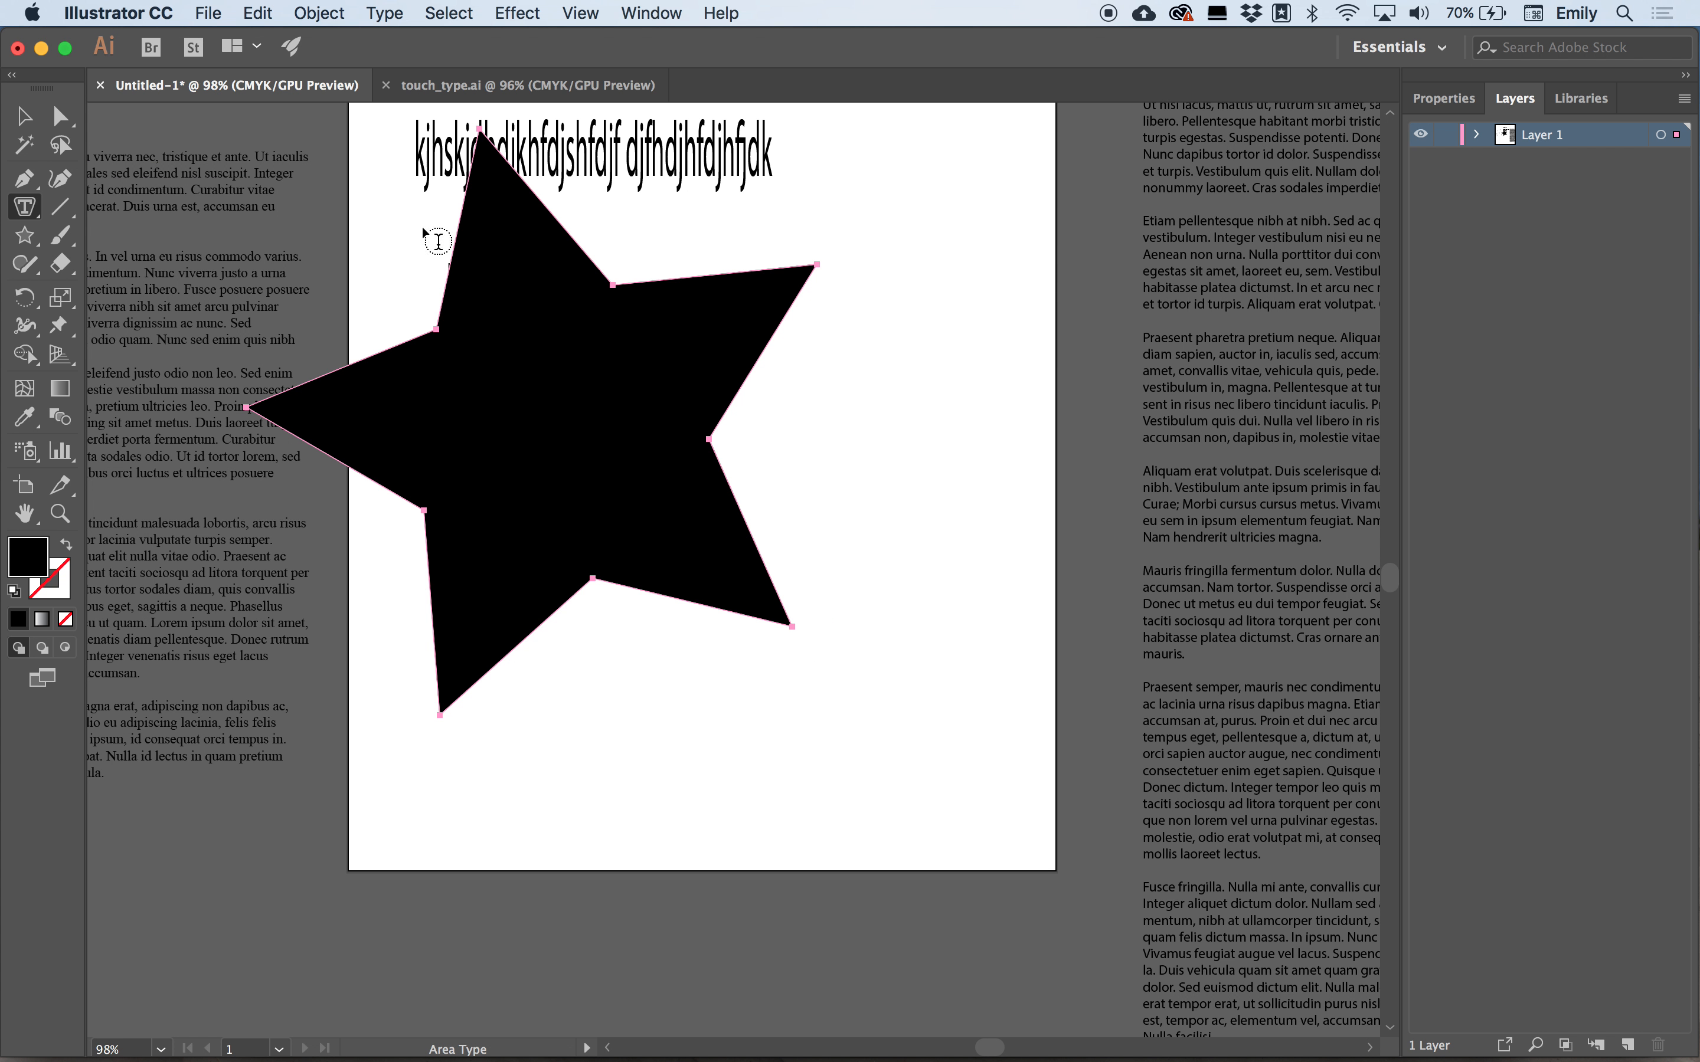
{"action": "left_click", "coordinate": [496, 148]}
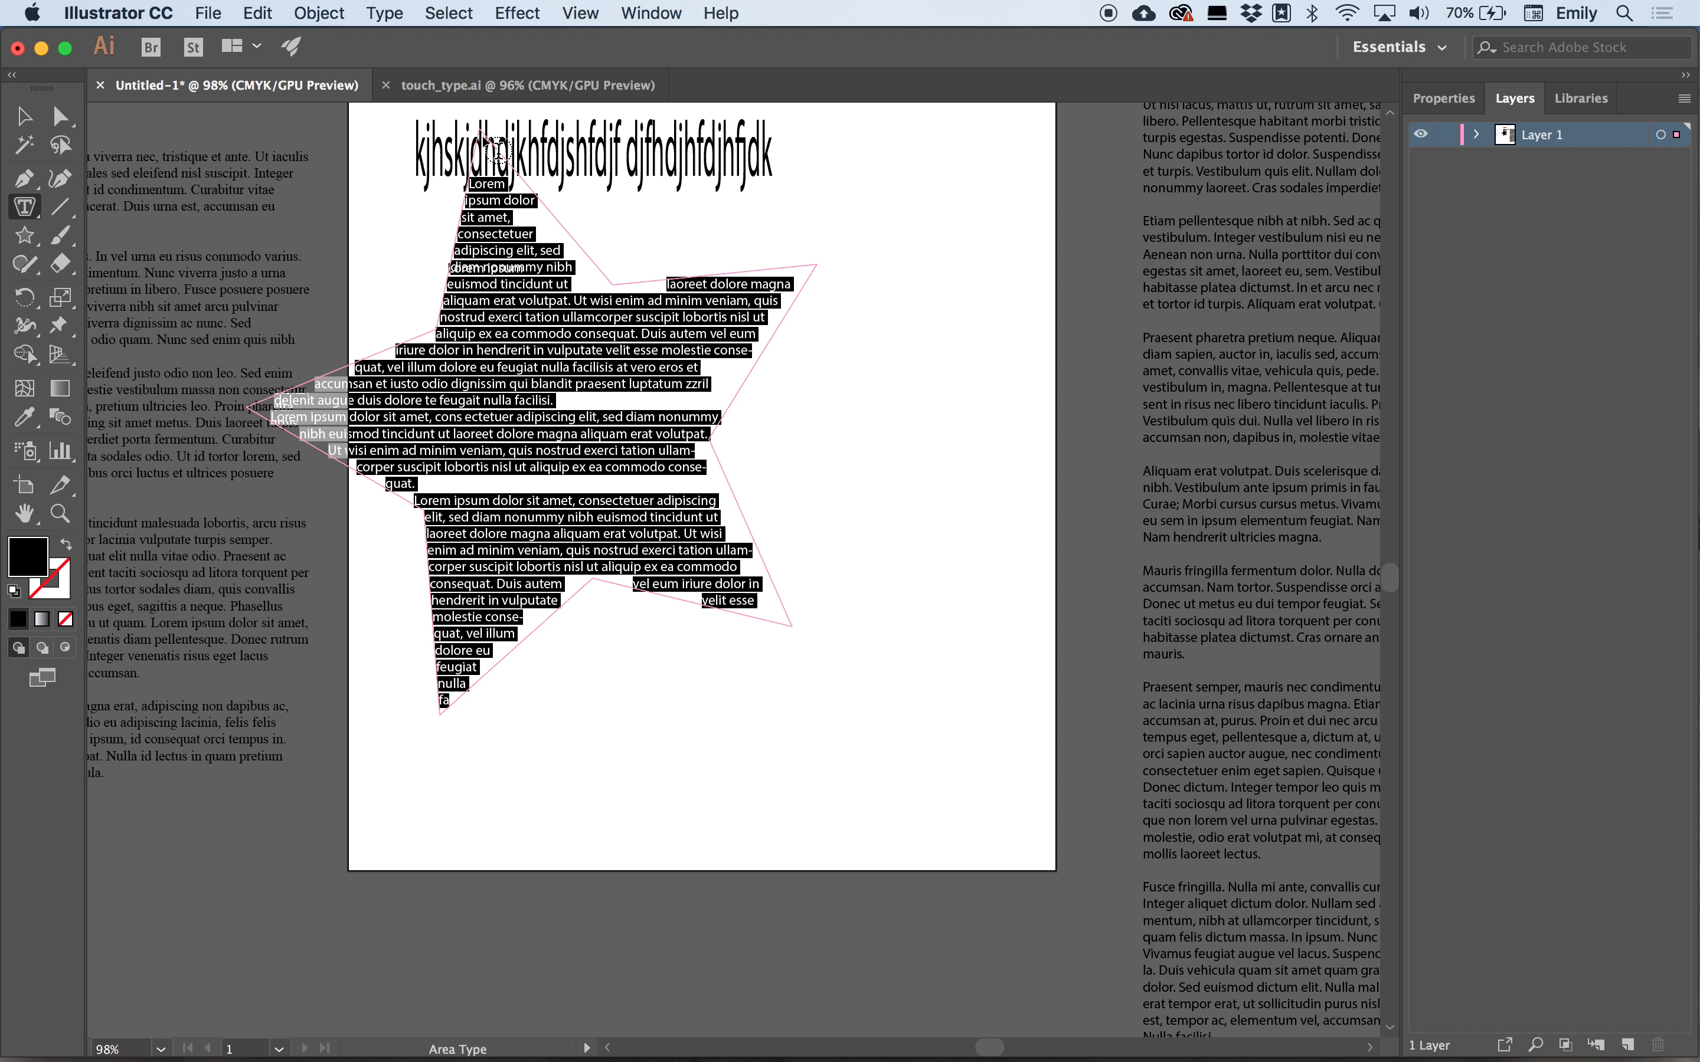
Move the star-shaped text object to the right on the artboard.
{"action": "left_click", "coordinate": [24, 115]}
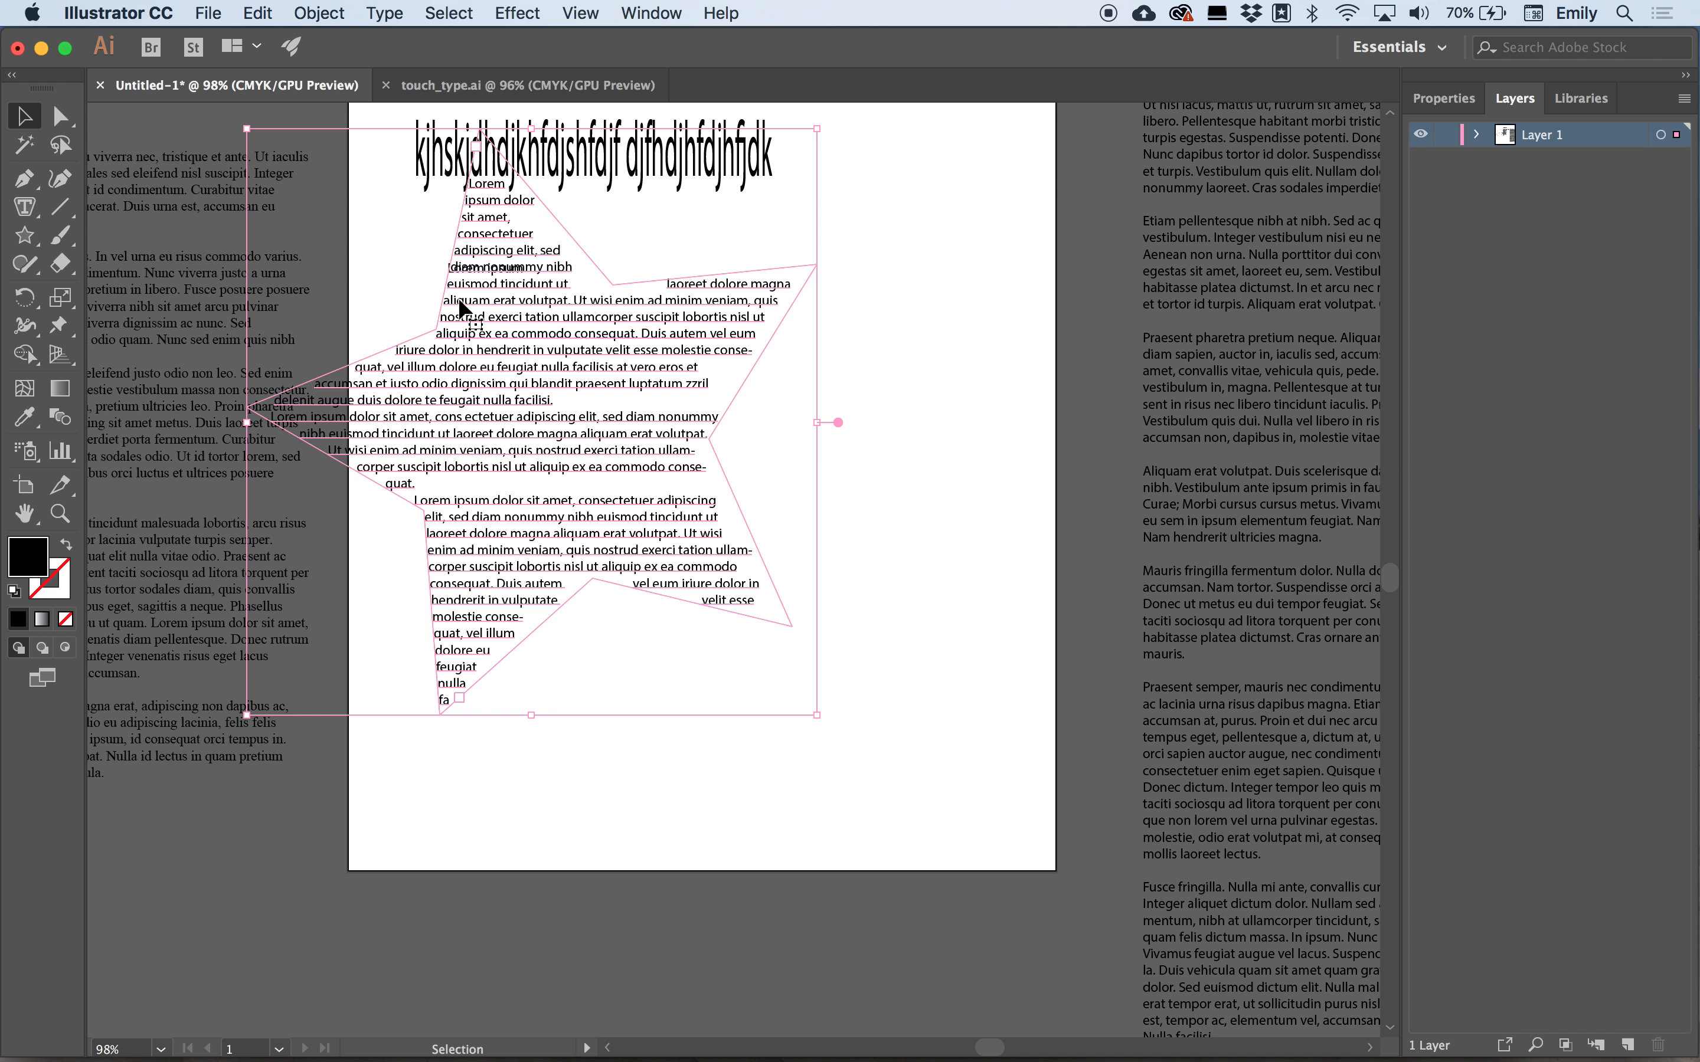
{"action": "left_click_drag", "start_coordinate": [513, 365], "coordinate": [758, 466]}
{"action": "left_click", "coordinate": [574, 377]}
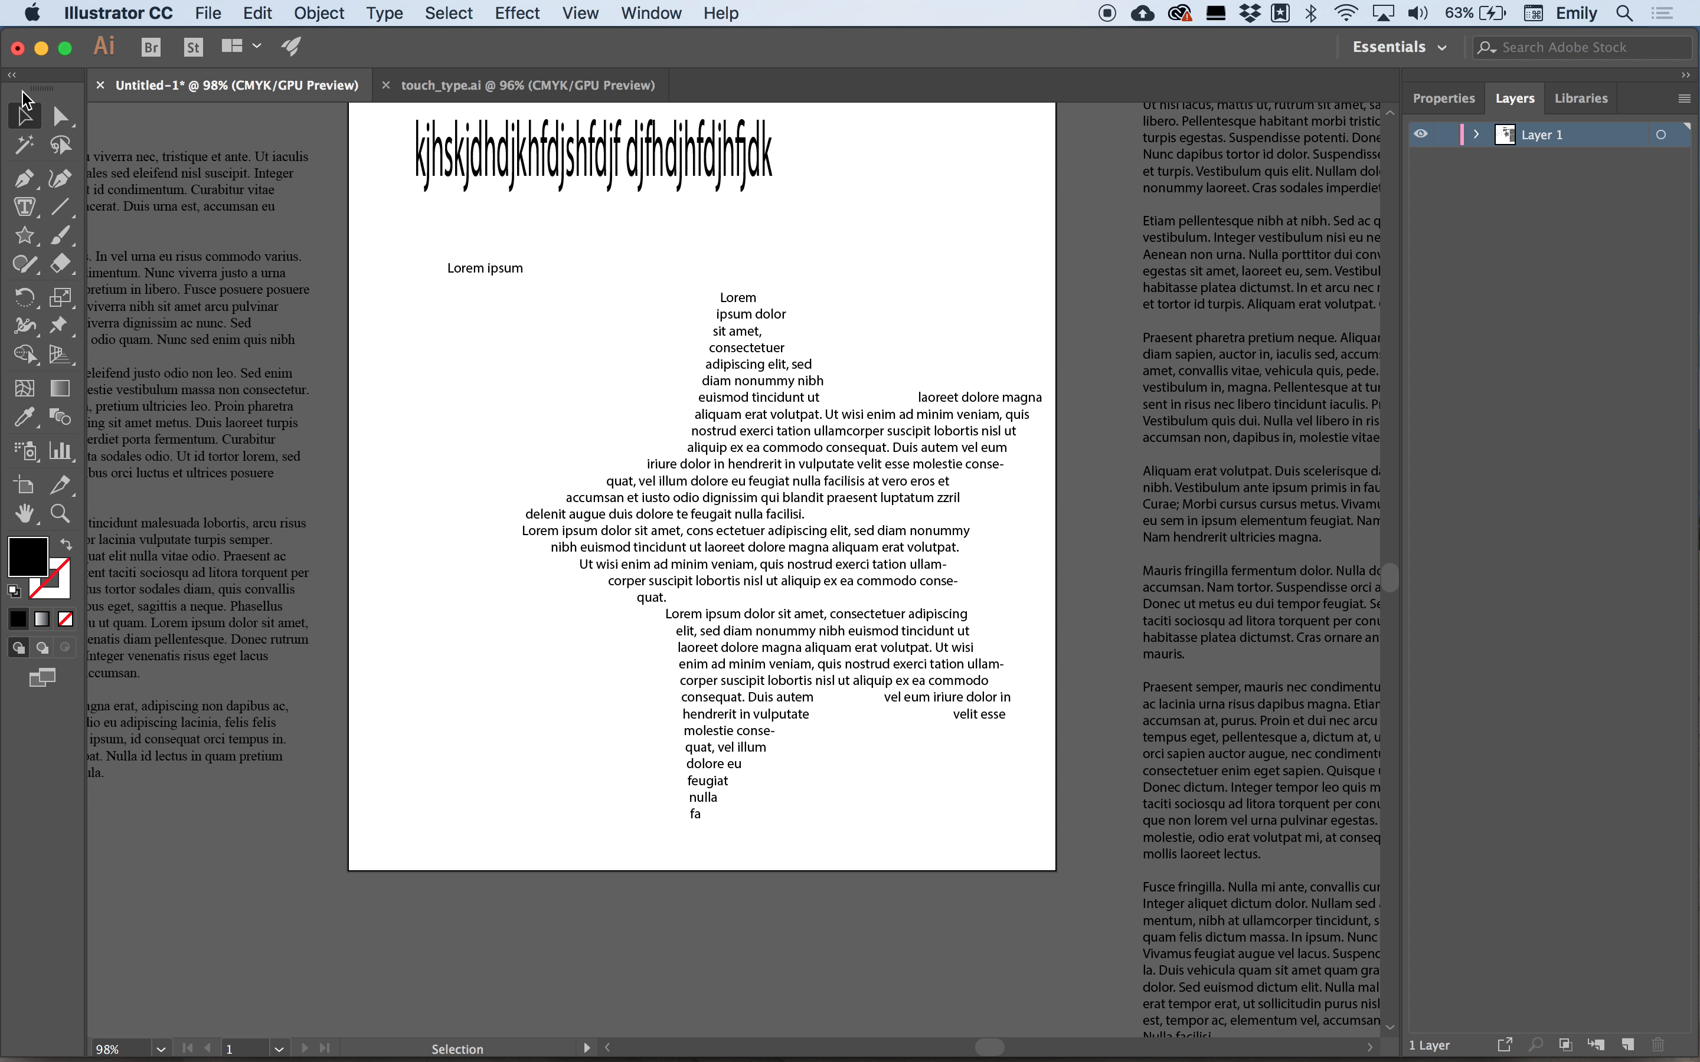
Select the star-shaped text object and delete it.
{"action": "left_click", "coordinate": [771, 395]}
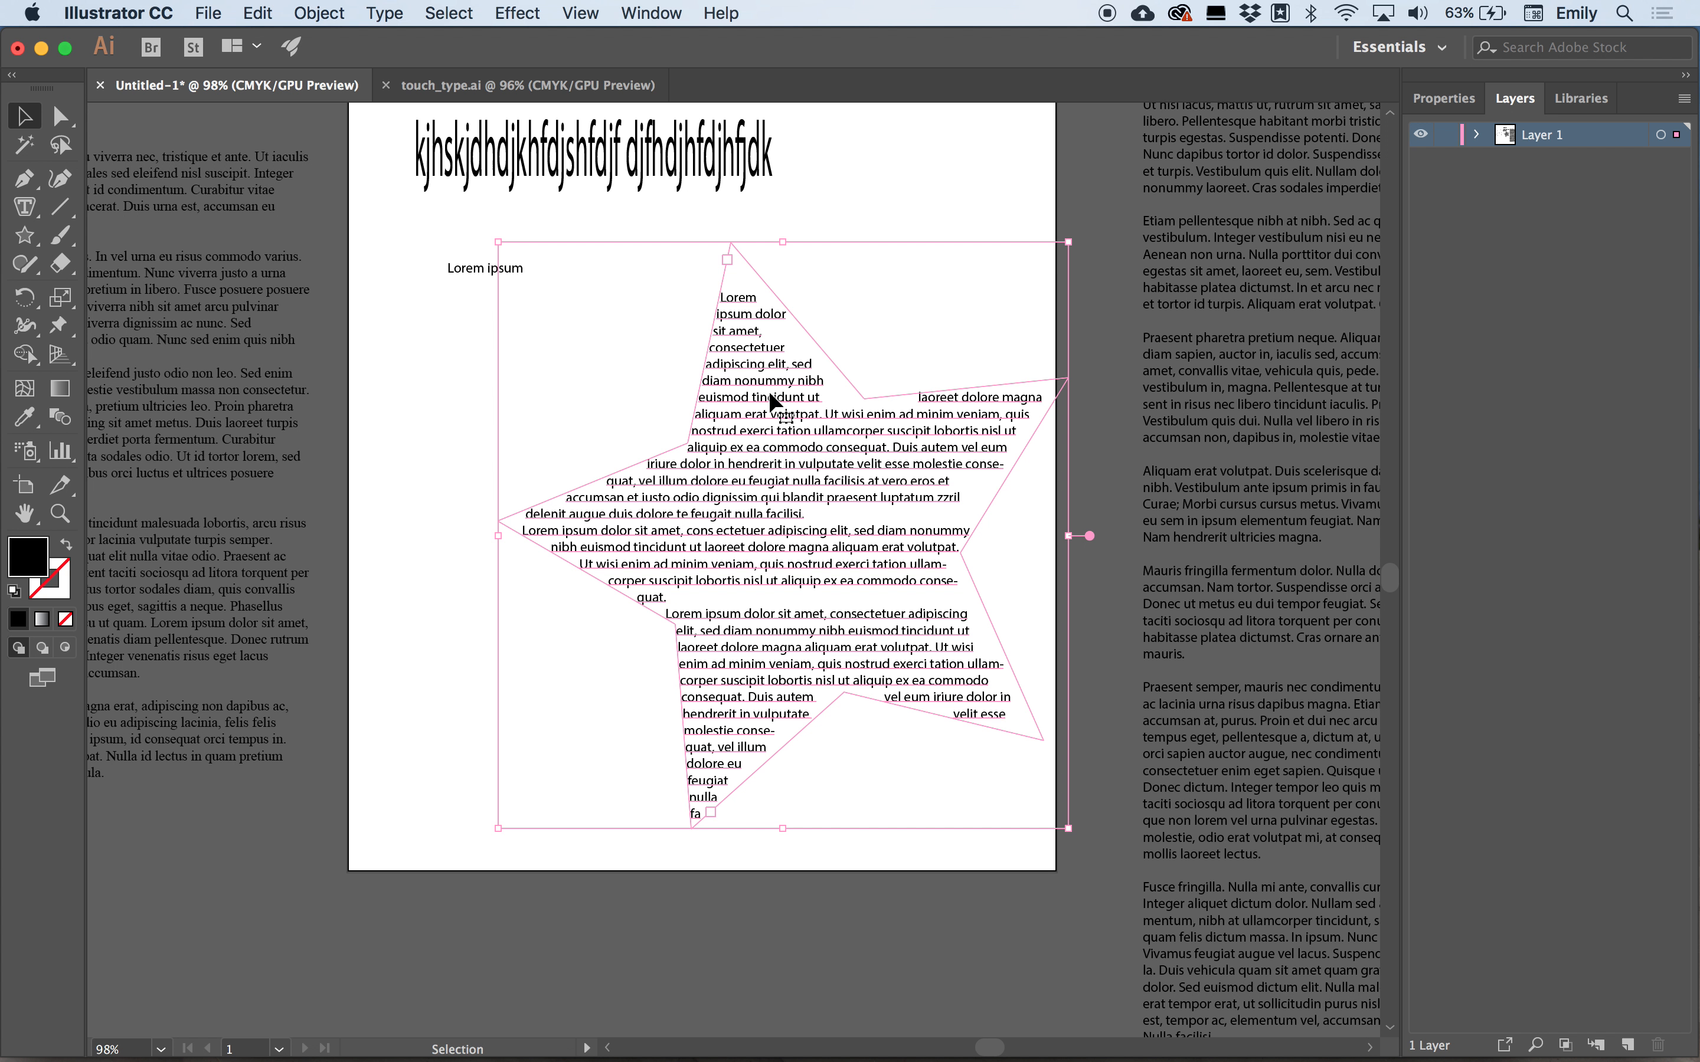
{"action": "left_click", "coordinate": [621, 377]}
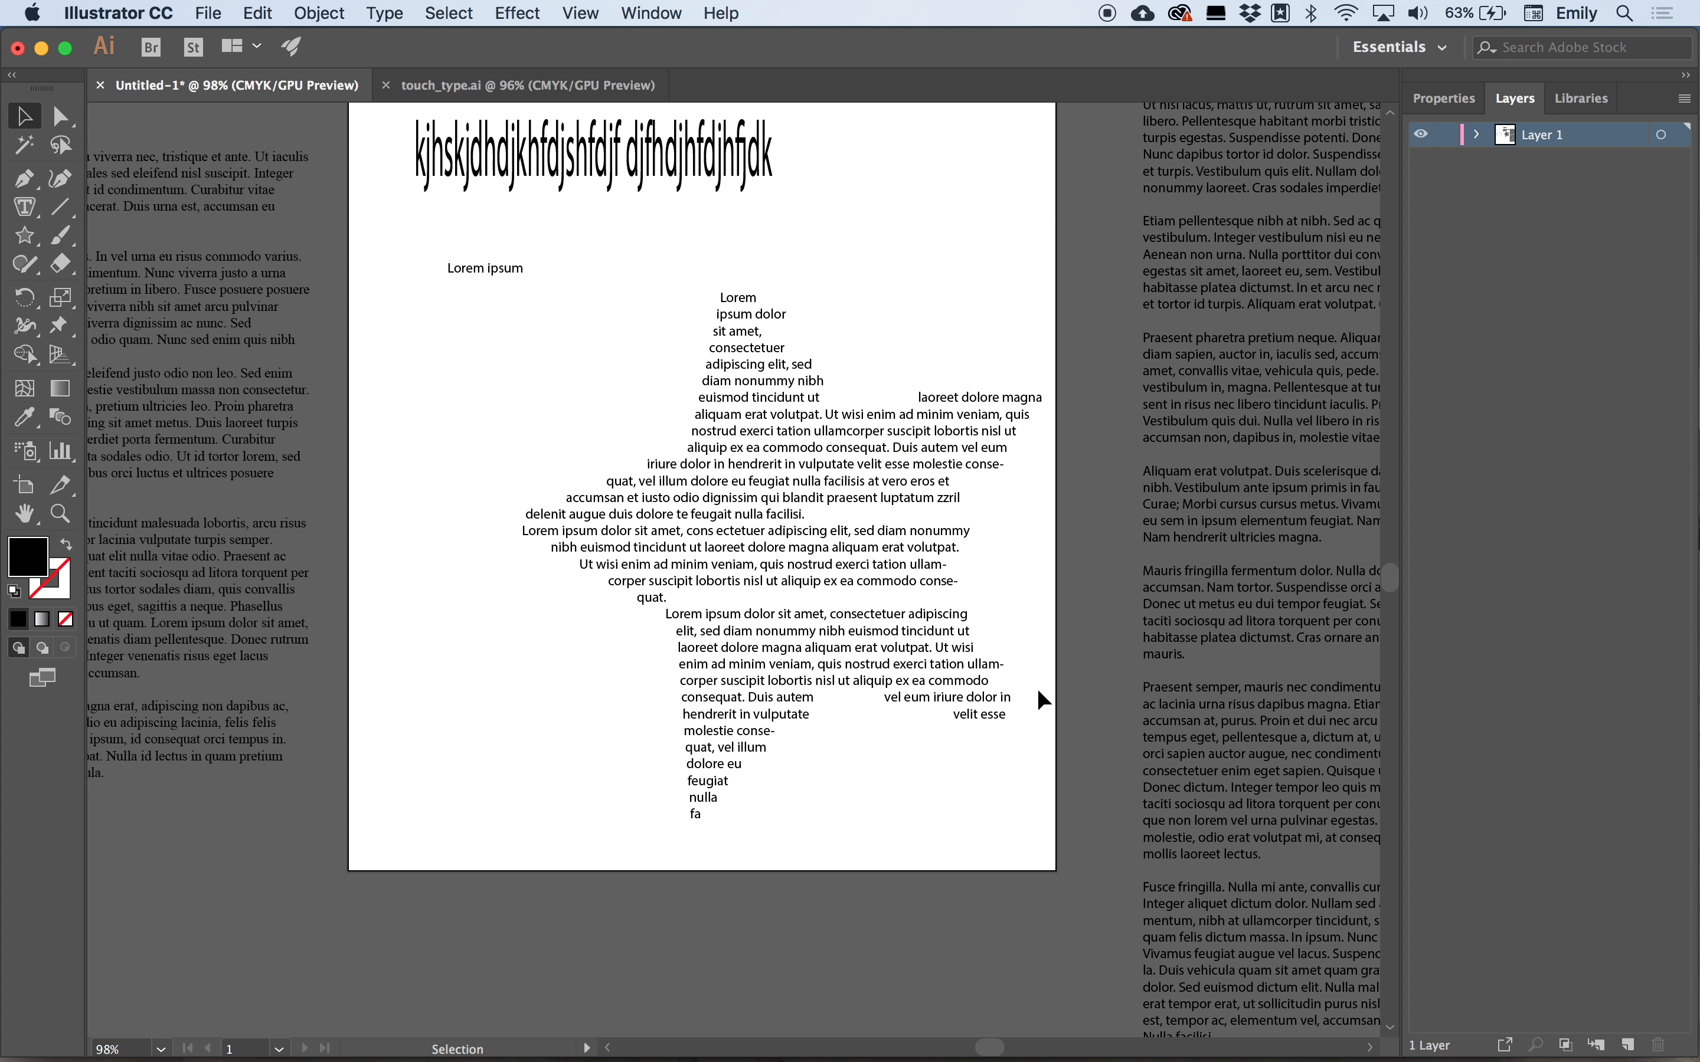
{"action": "left_click", "coordinate": [781, 509]}
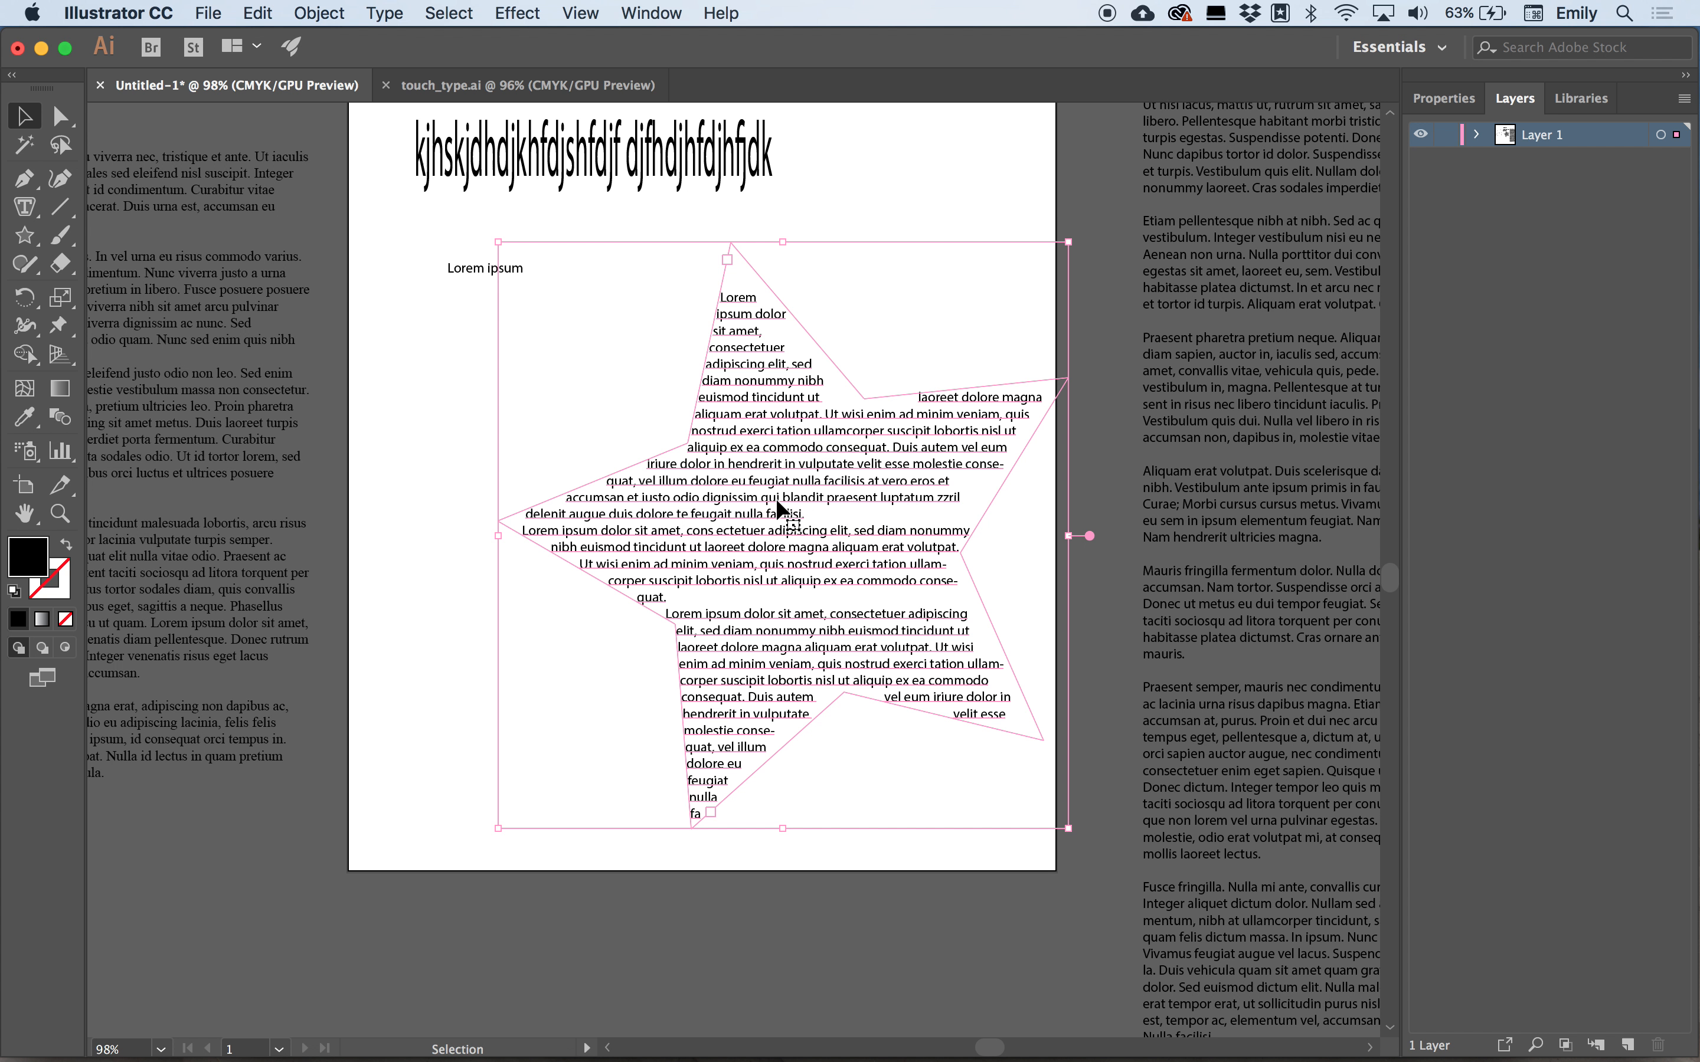
{"action": "key", "text": "Delete"}
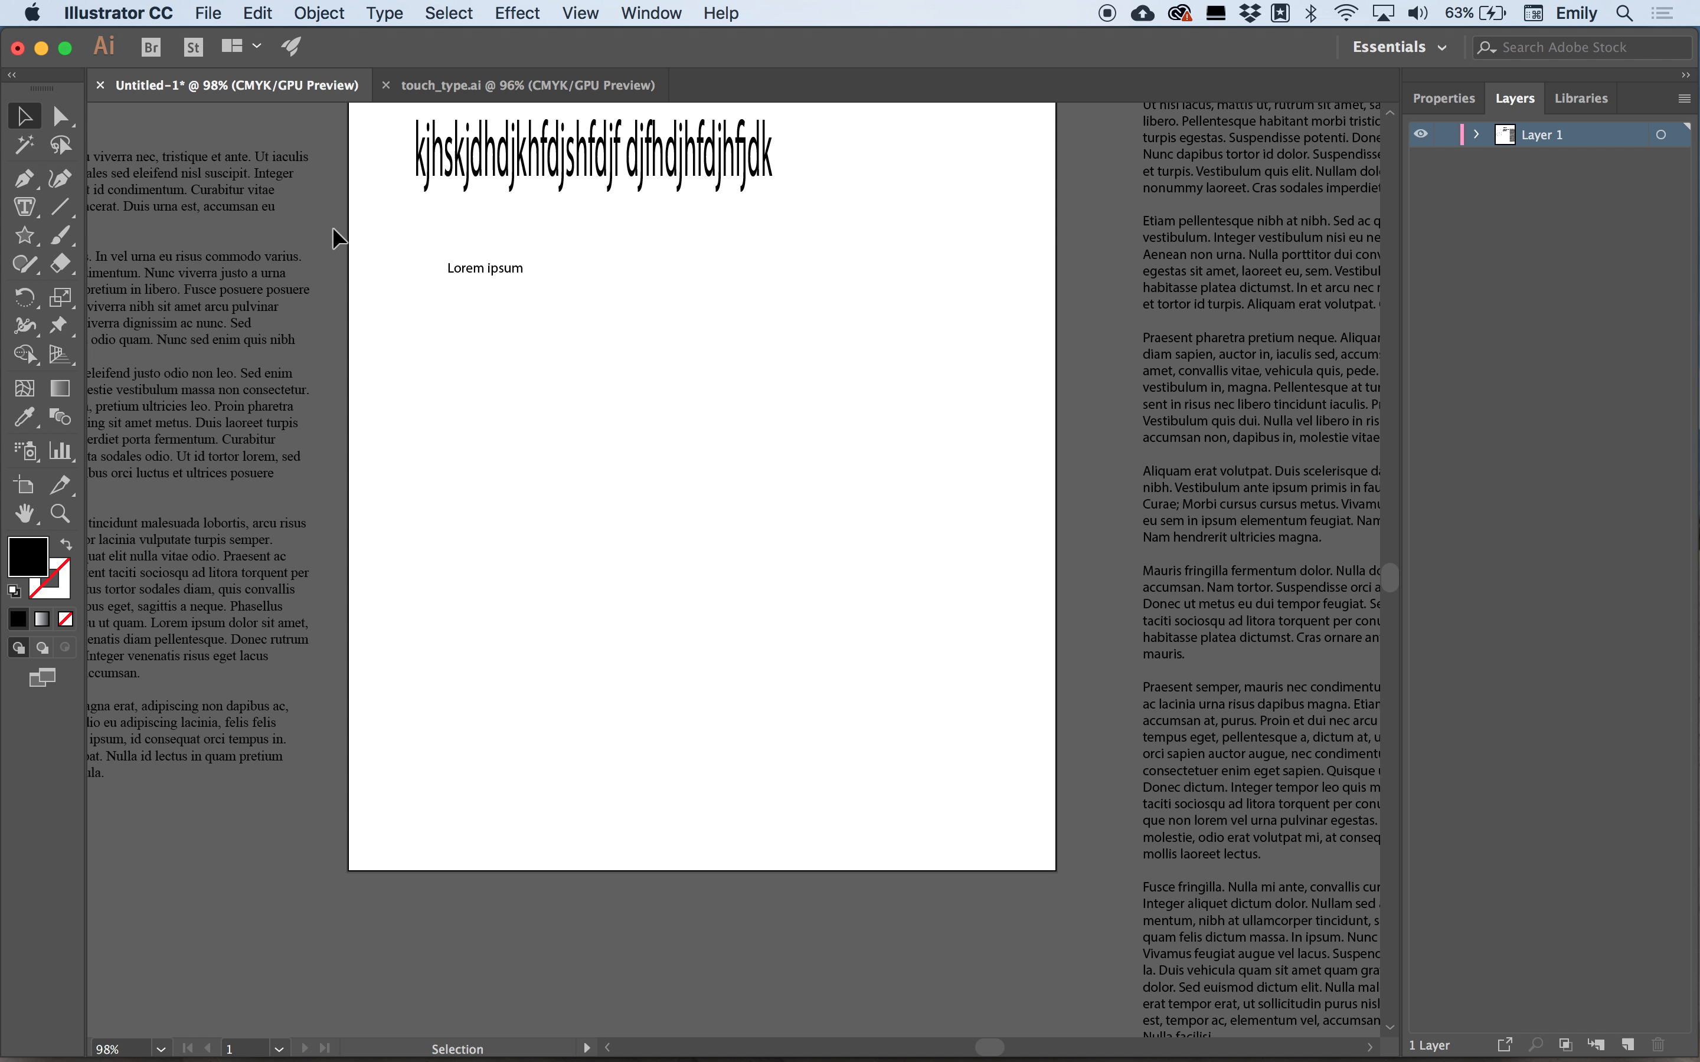
Draw another star shape across the artboard with the Star Tool.
{"action": "left_click_drag", "start_coordinate": [25, 235], "coordinate": [129, 364]}
{"action": "left_click_drag", "start_coordinate": [649, 451], "coordinate": [851, 696]}
{"action": "key", "text": "alt"}
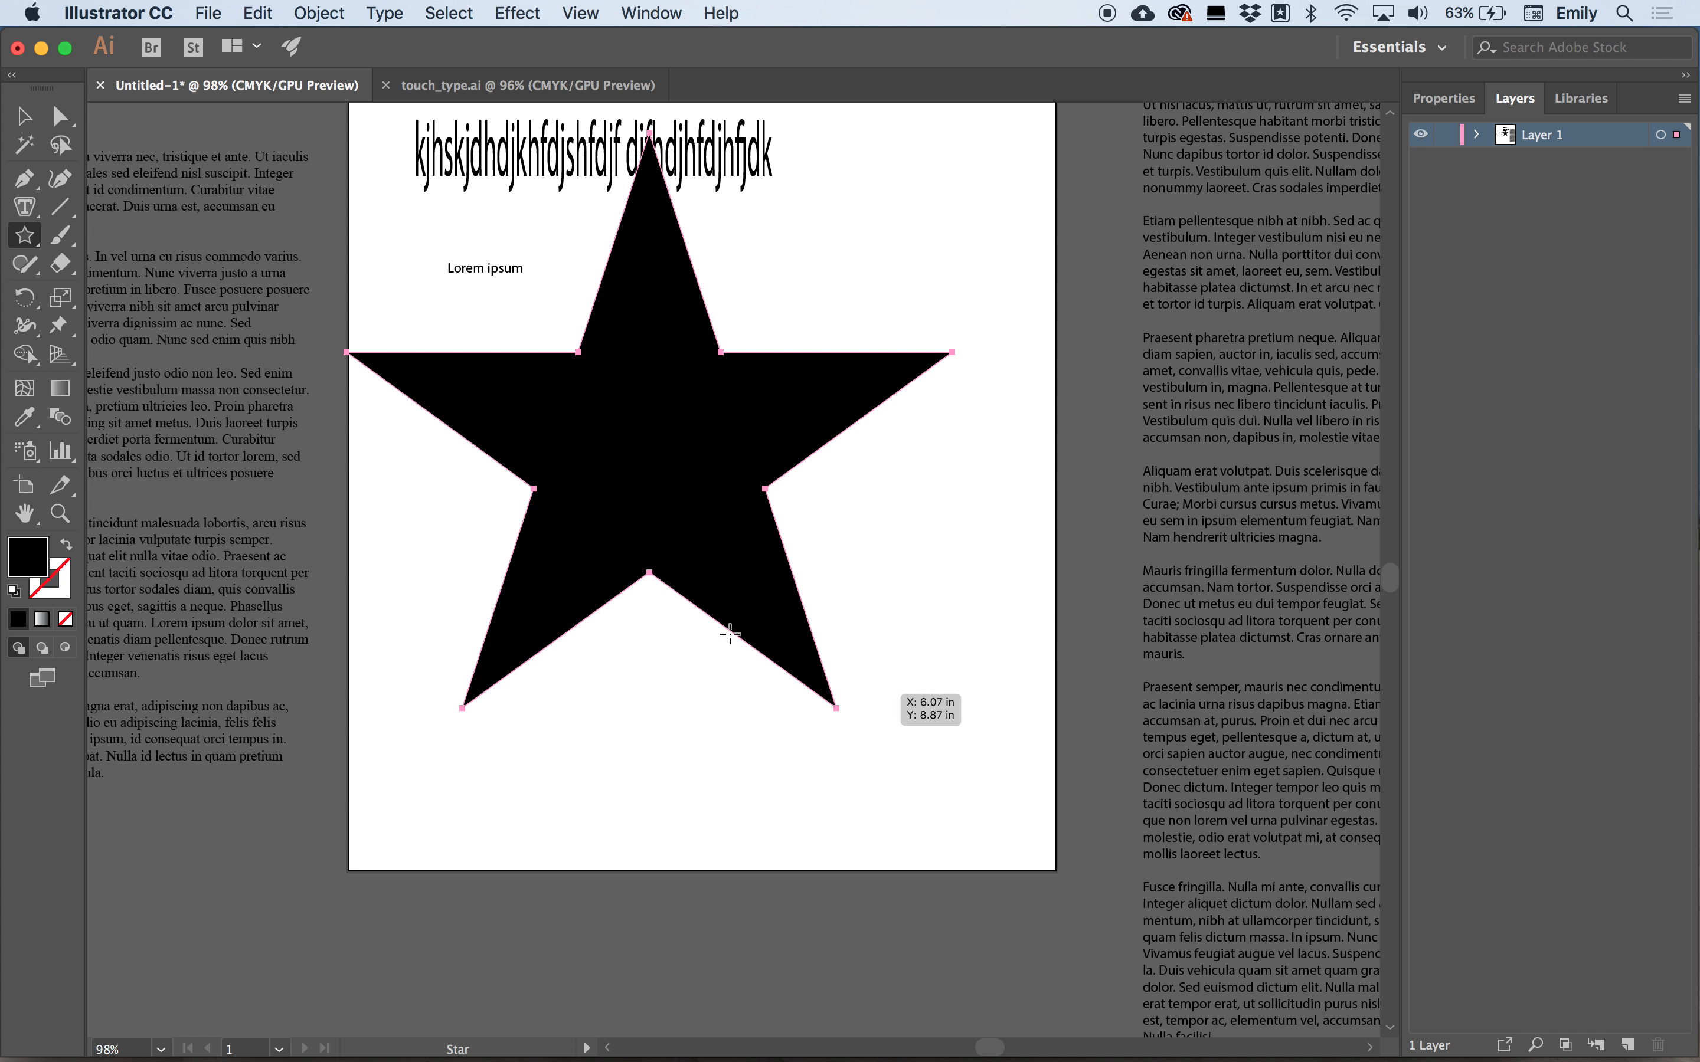
Move the star down and to the right, then fill it with placeholder area type.
{"action": "left_click", "coordinate": [27, 112]}
{"action": "left_click_drag", "start_coordinate": [666, 410], "coordinate": [746, 490]}
{"action": "key", "text": "t"}
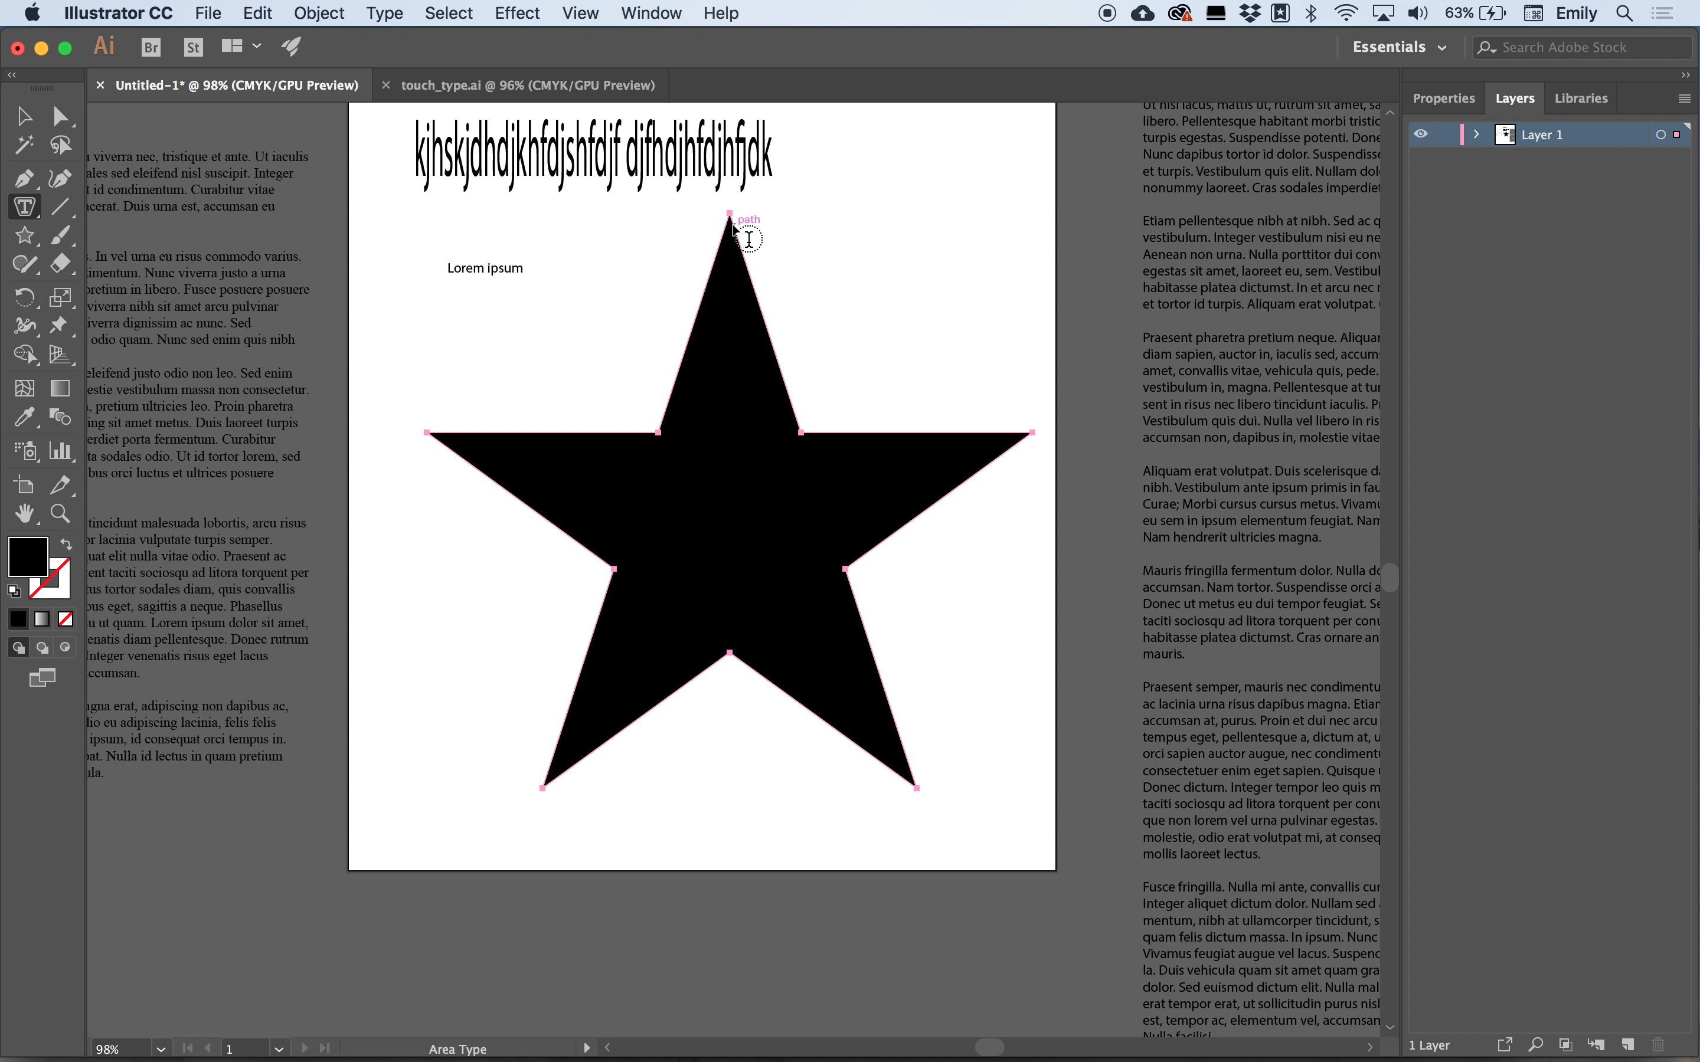
{"action": "left_click", "coordinate": [744, 233]}
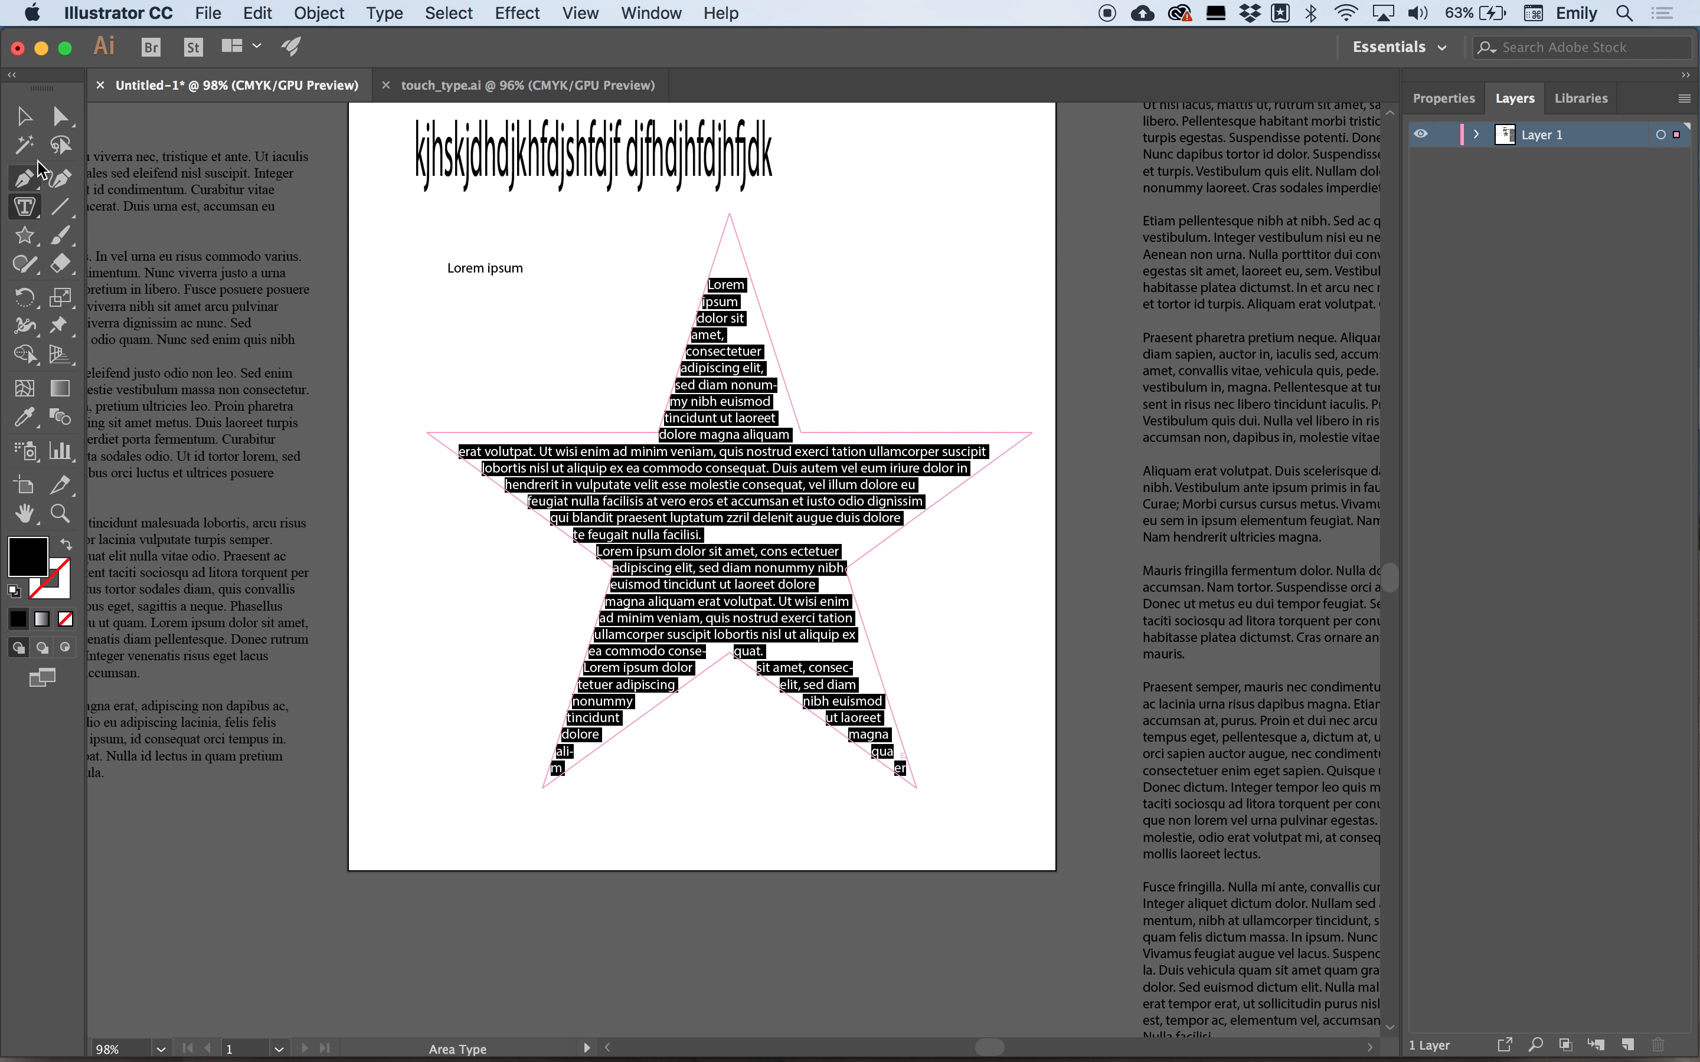
Edit the star's text to remove two paragraph breaks between the placeholder paragraphs.
{"action": "left_click", "coordinate": [23, 115]}
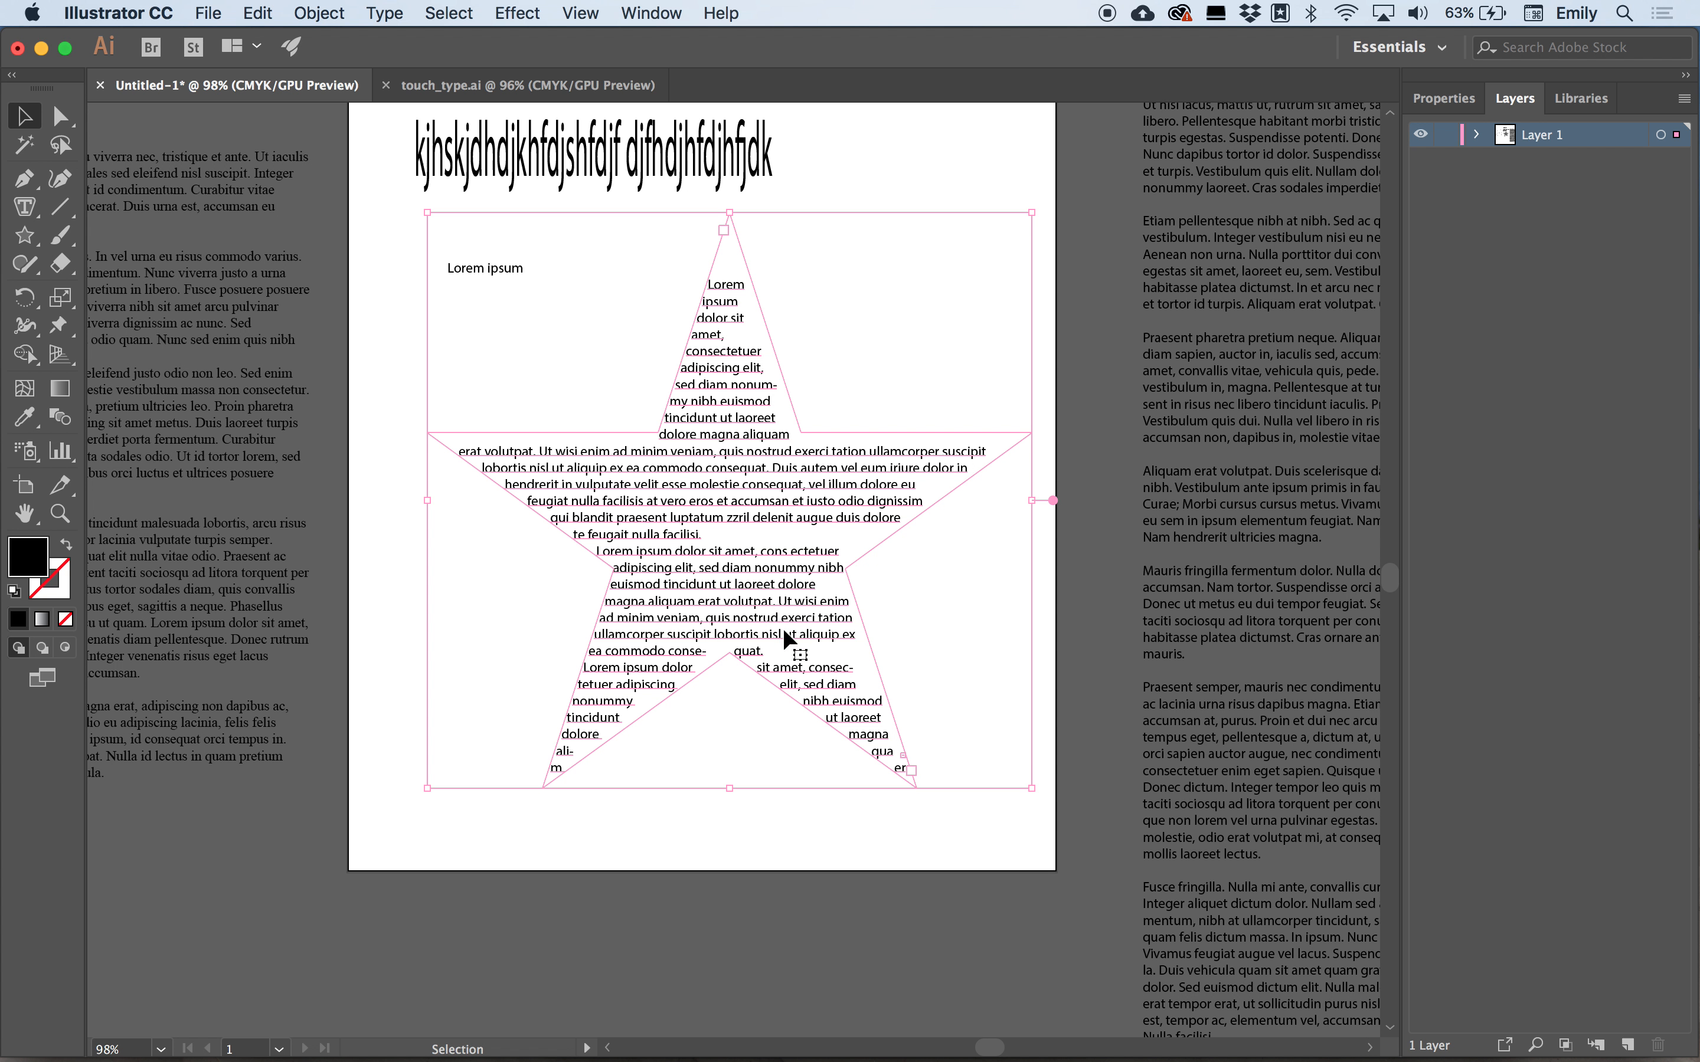
{"action": "double_click", "coordinate": [604, 550]}
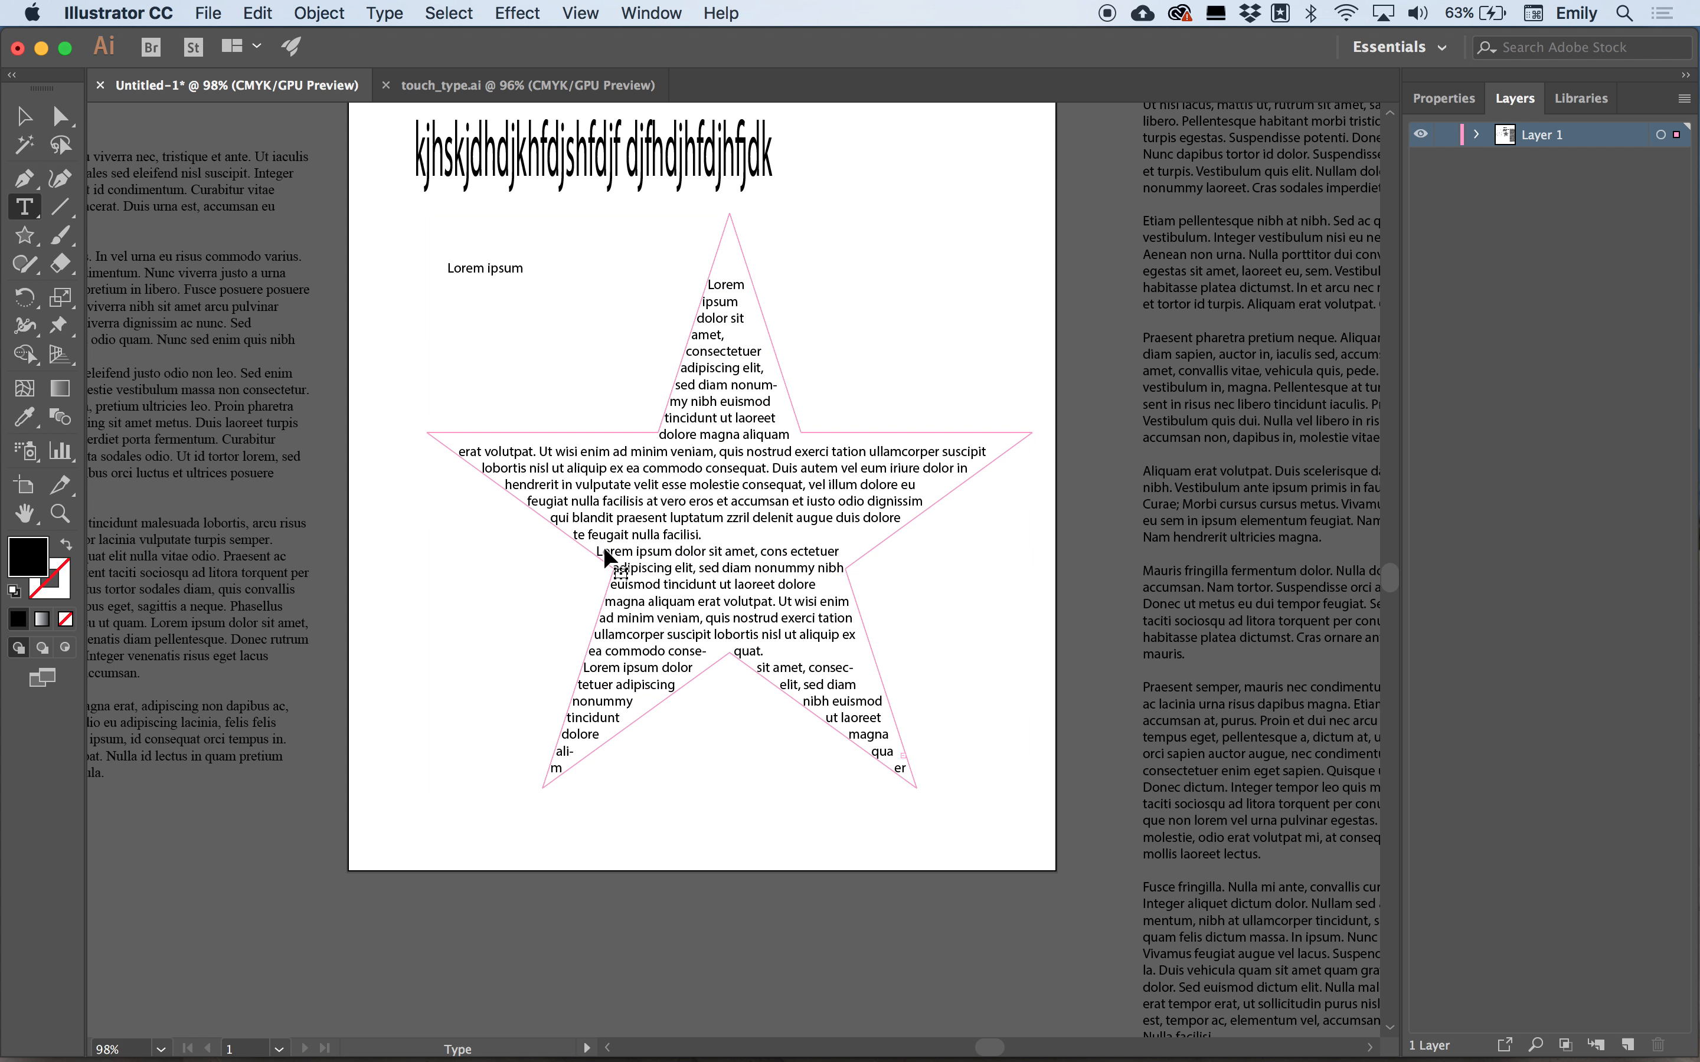
{"action": "key", "text": "BackSpace"}
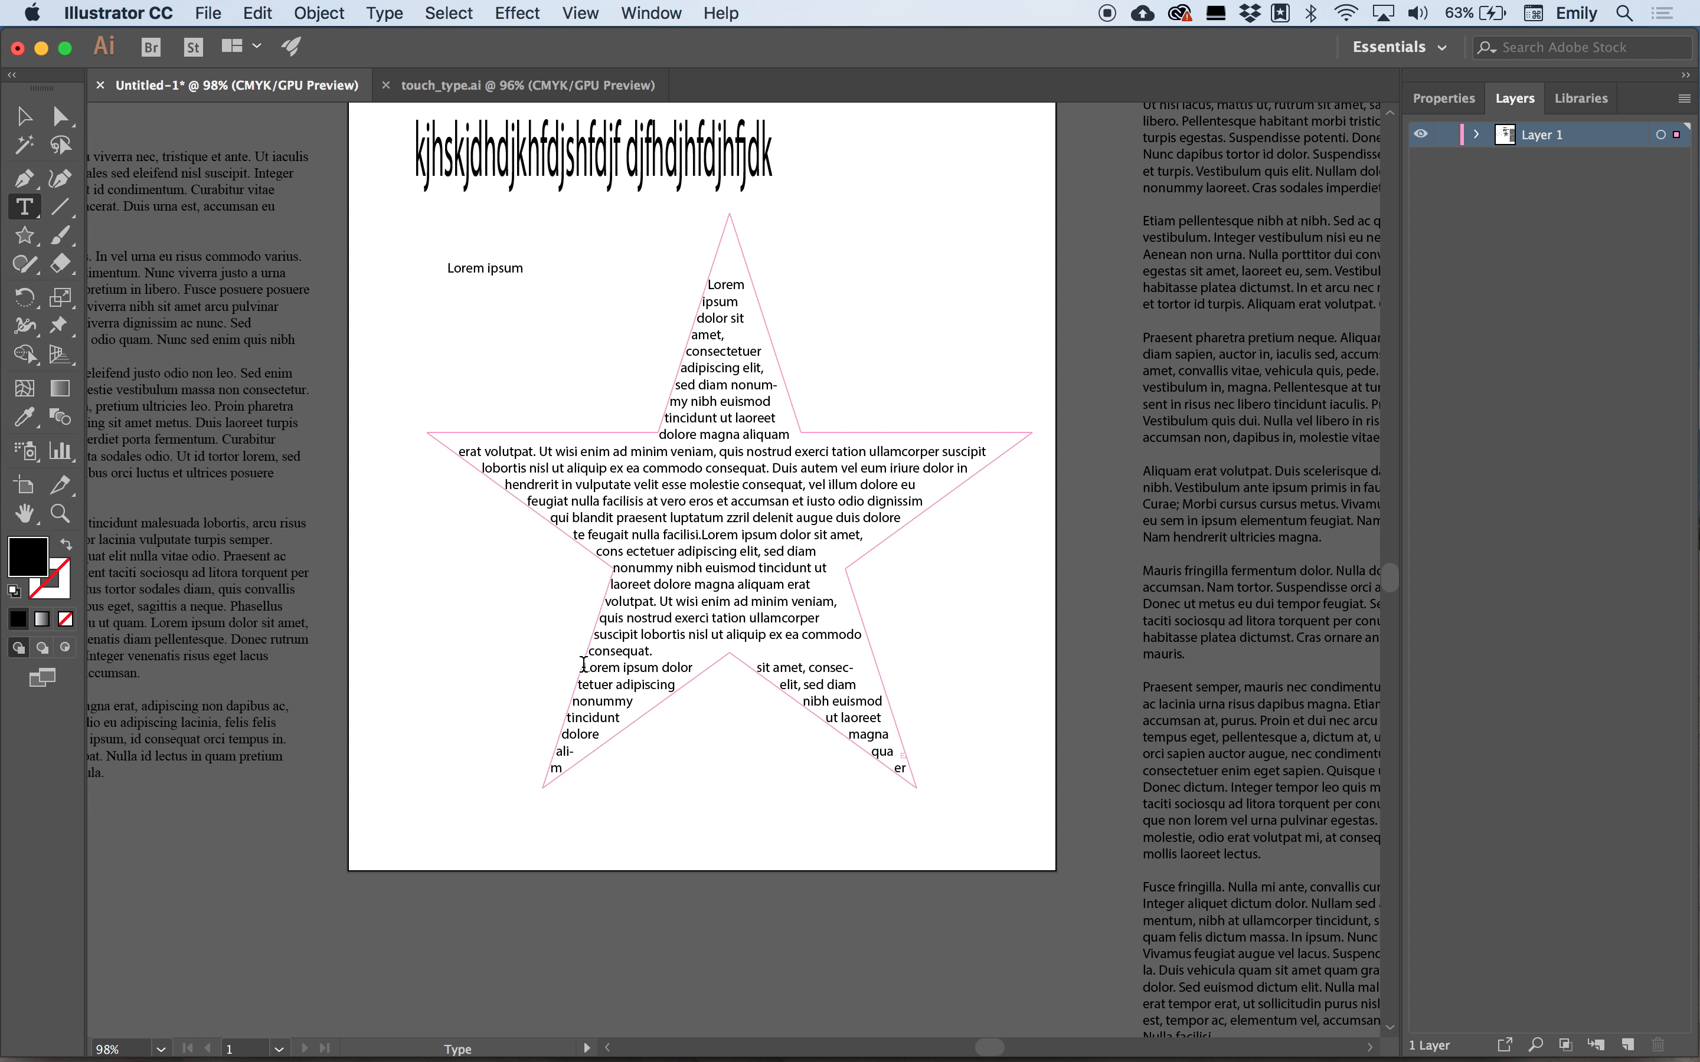
{"action": "key", "text": "BackSpace"}
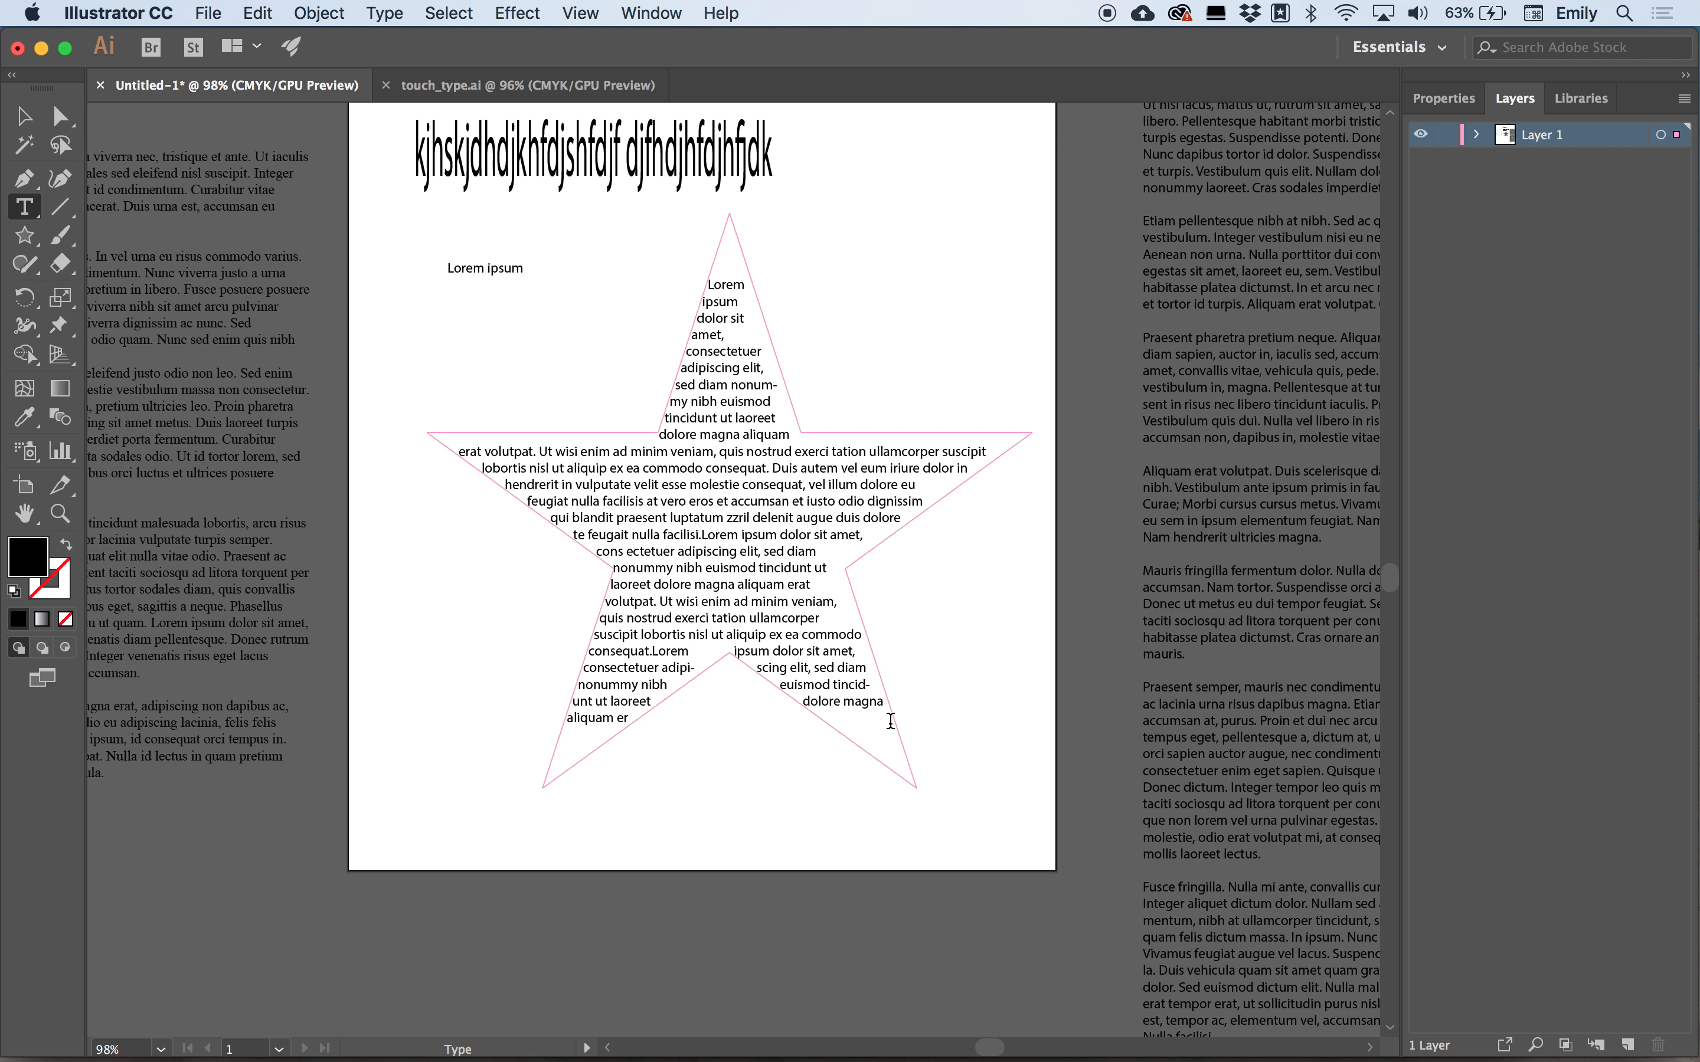
Select the star text object and delete it.
{"action": "left_click", "coordinate": [23, 116]}
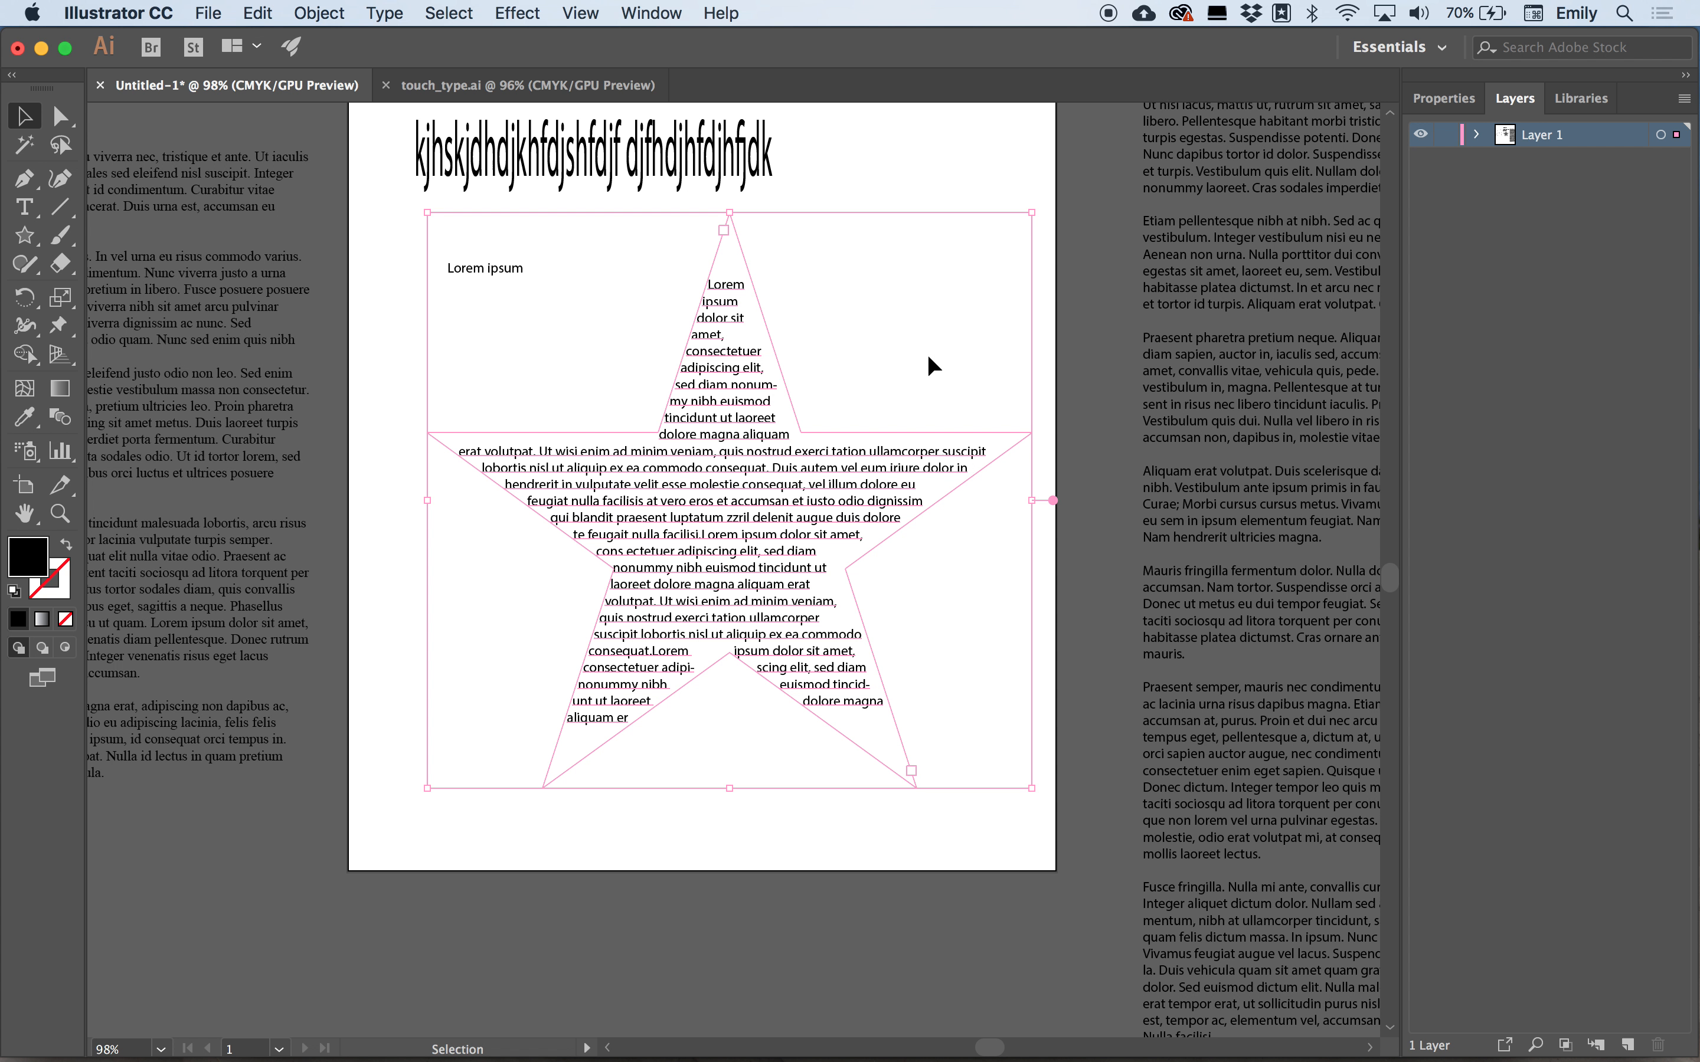
{"action": "key", "text": "Delete"}
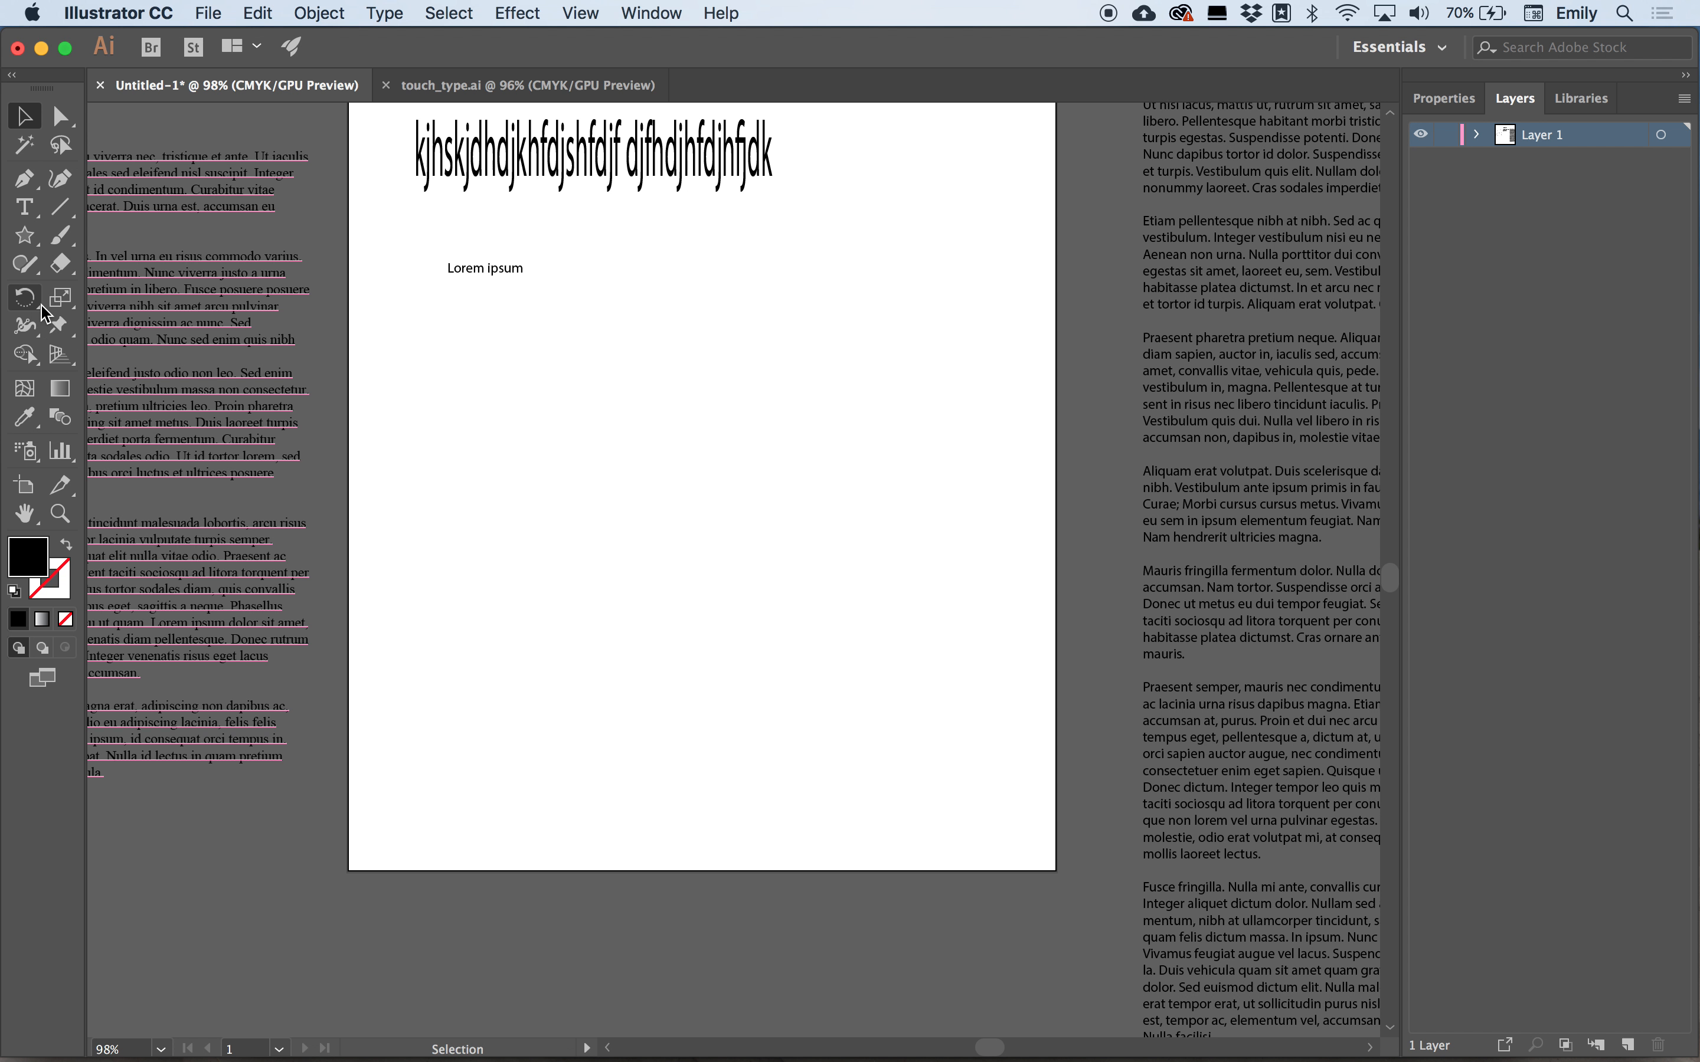
Draw a rotated hexagon on the artboard with the Polygon Tool.
{"action": "left_click", "coordinate": [25, 236]}
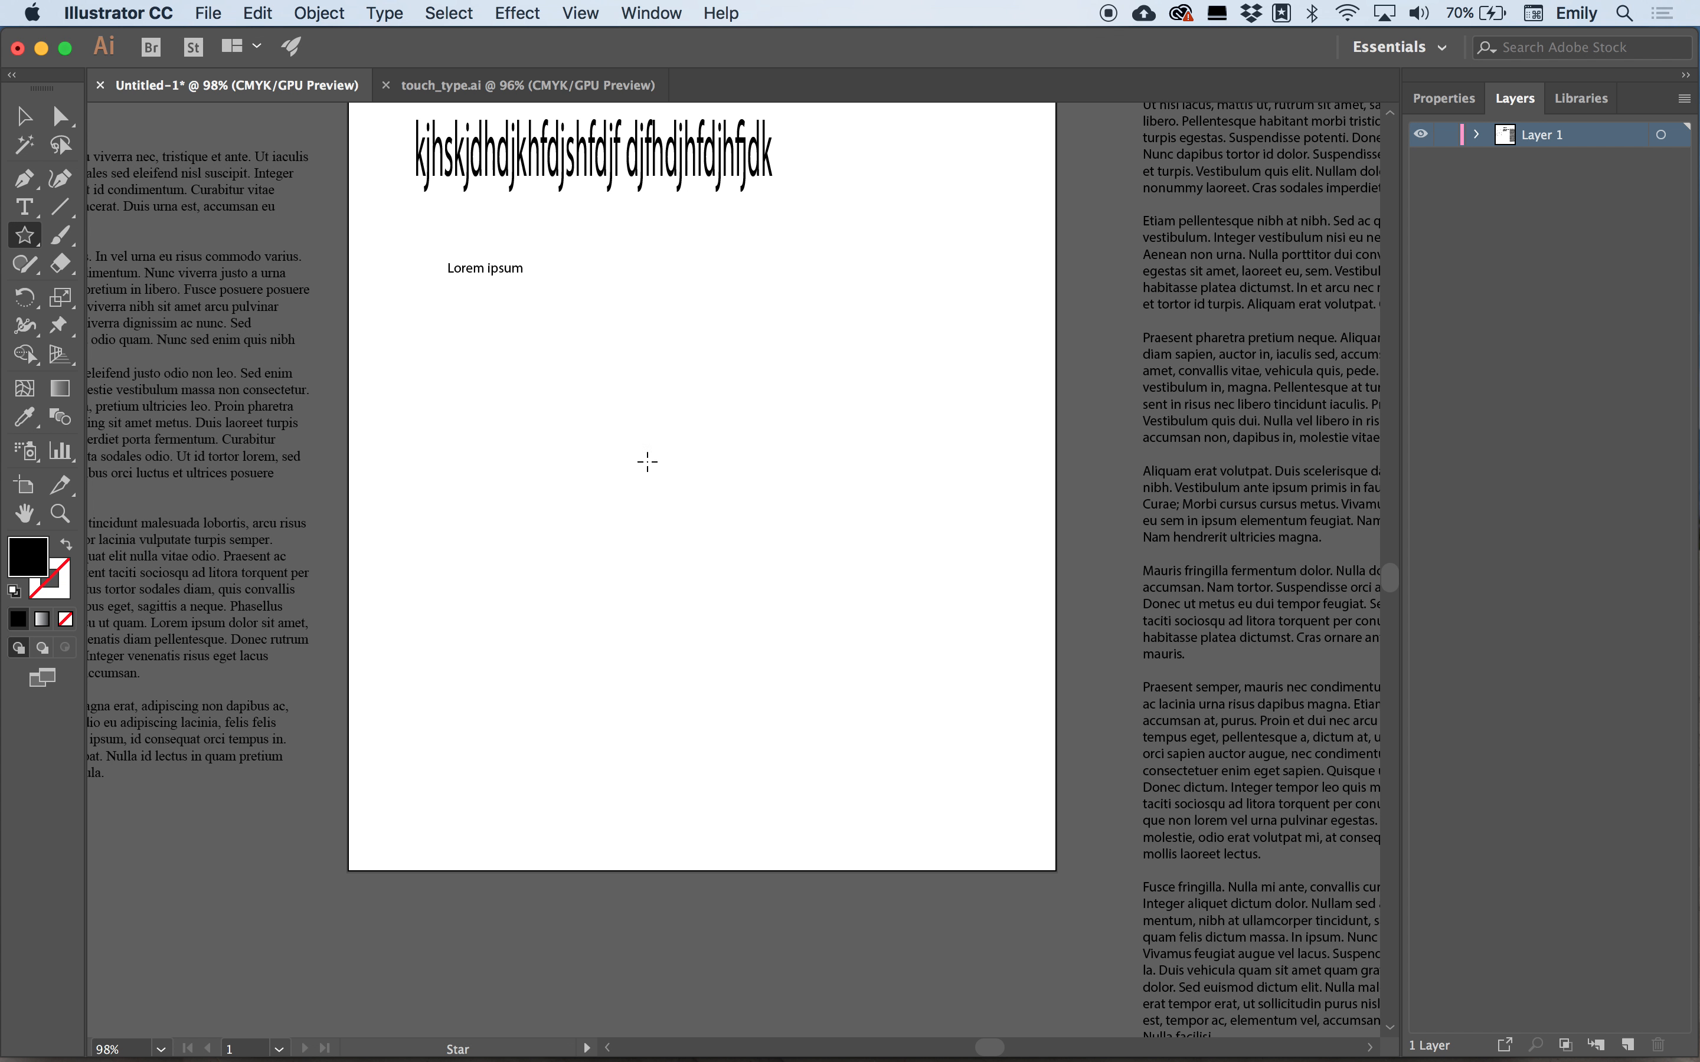
{"action": "left_click", "coordinate": [25, 236]}
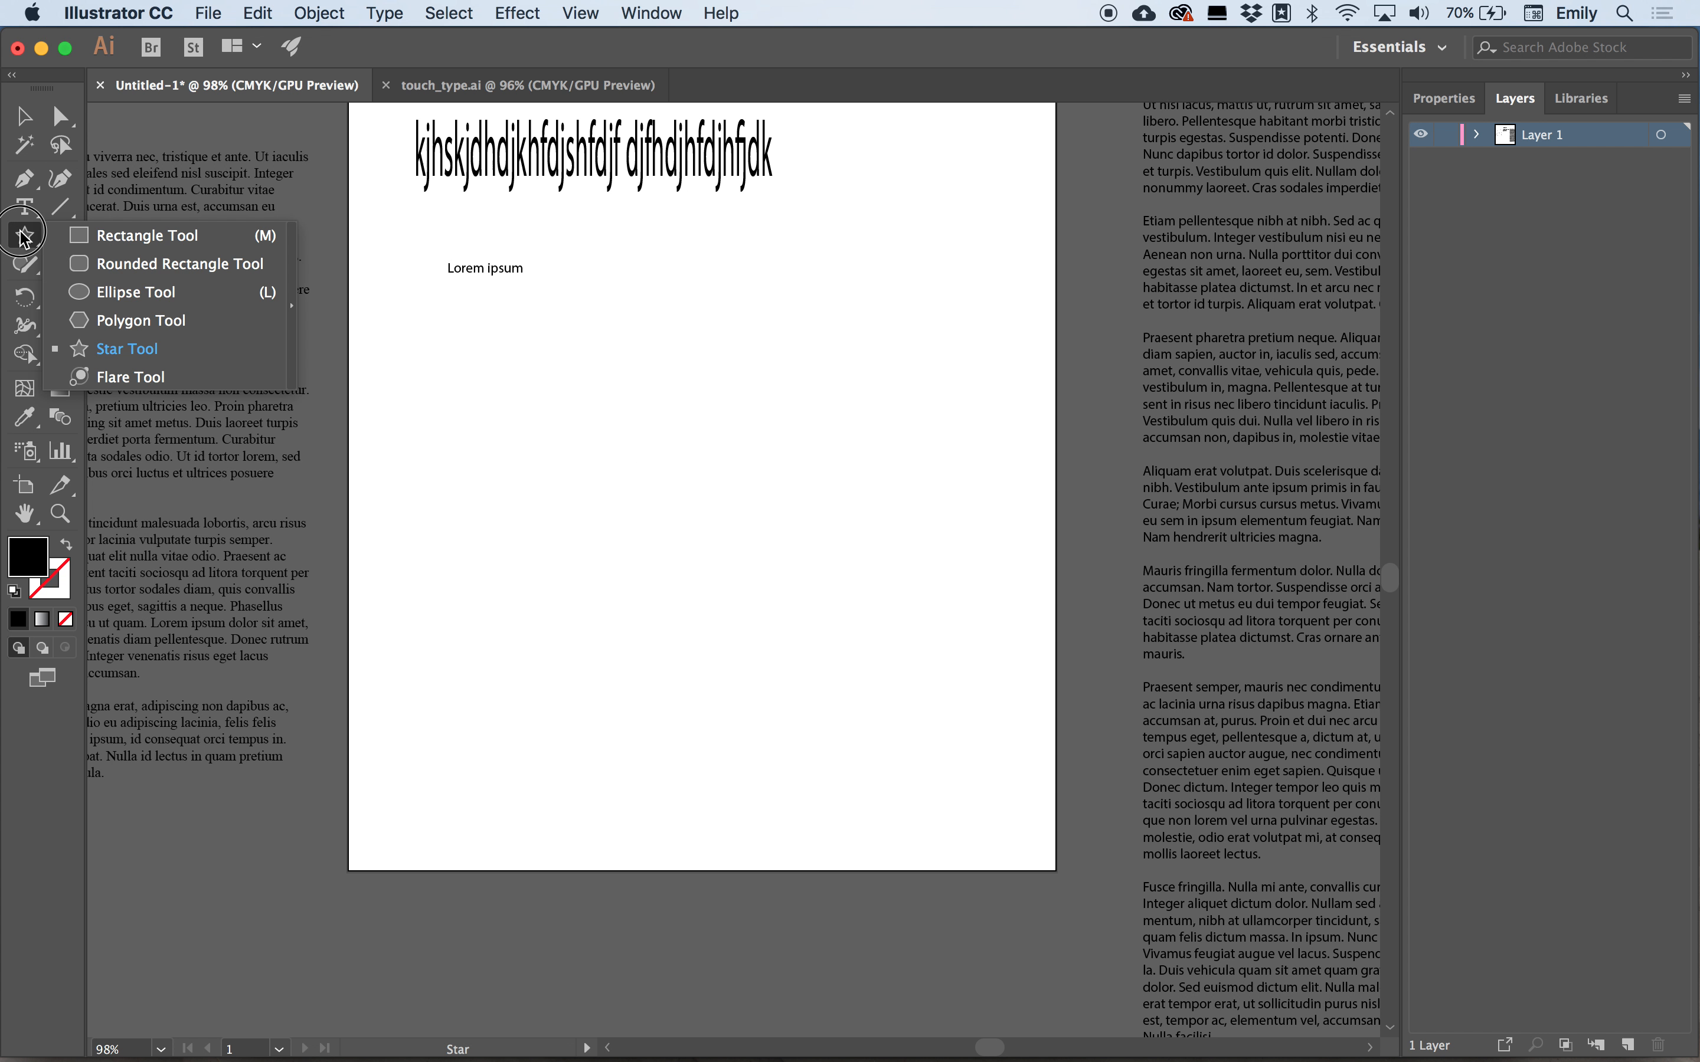
{"action": "left_click", "coordinate": [130, 323]}
{"action": "left_click_drag", "start_coordinate": [632, 495], "coordinate": [741, 723]}
Place lorem_ipsum.txt from the Week 6 folder into the hexagon as area text.
{"action": "left_click", "coordinate": [201, 11]}
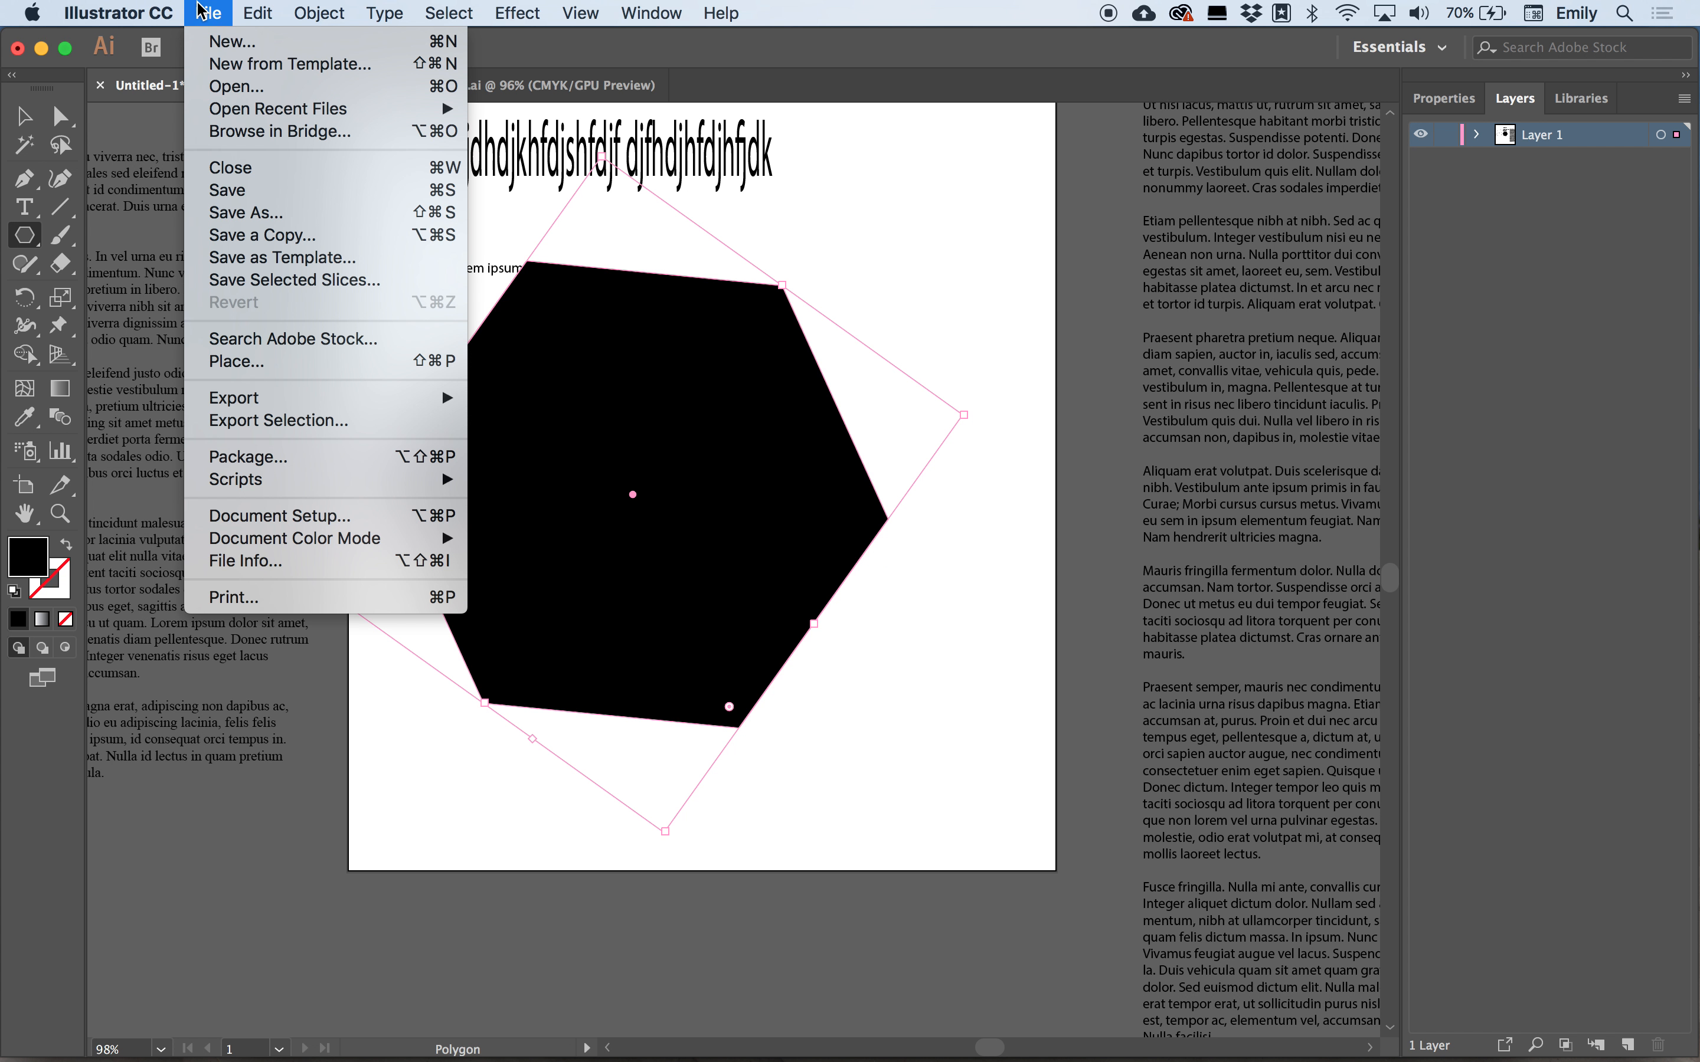
{"action": "left_click", "coordinate": [307, 360]}
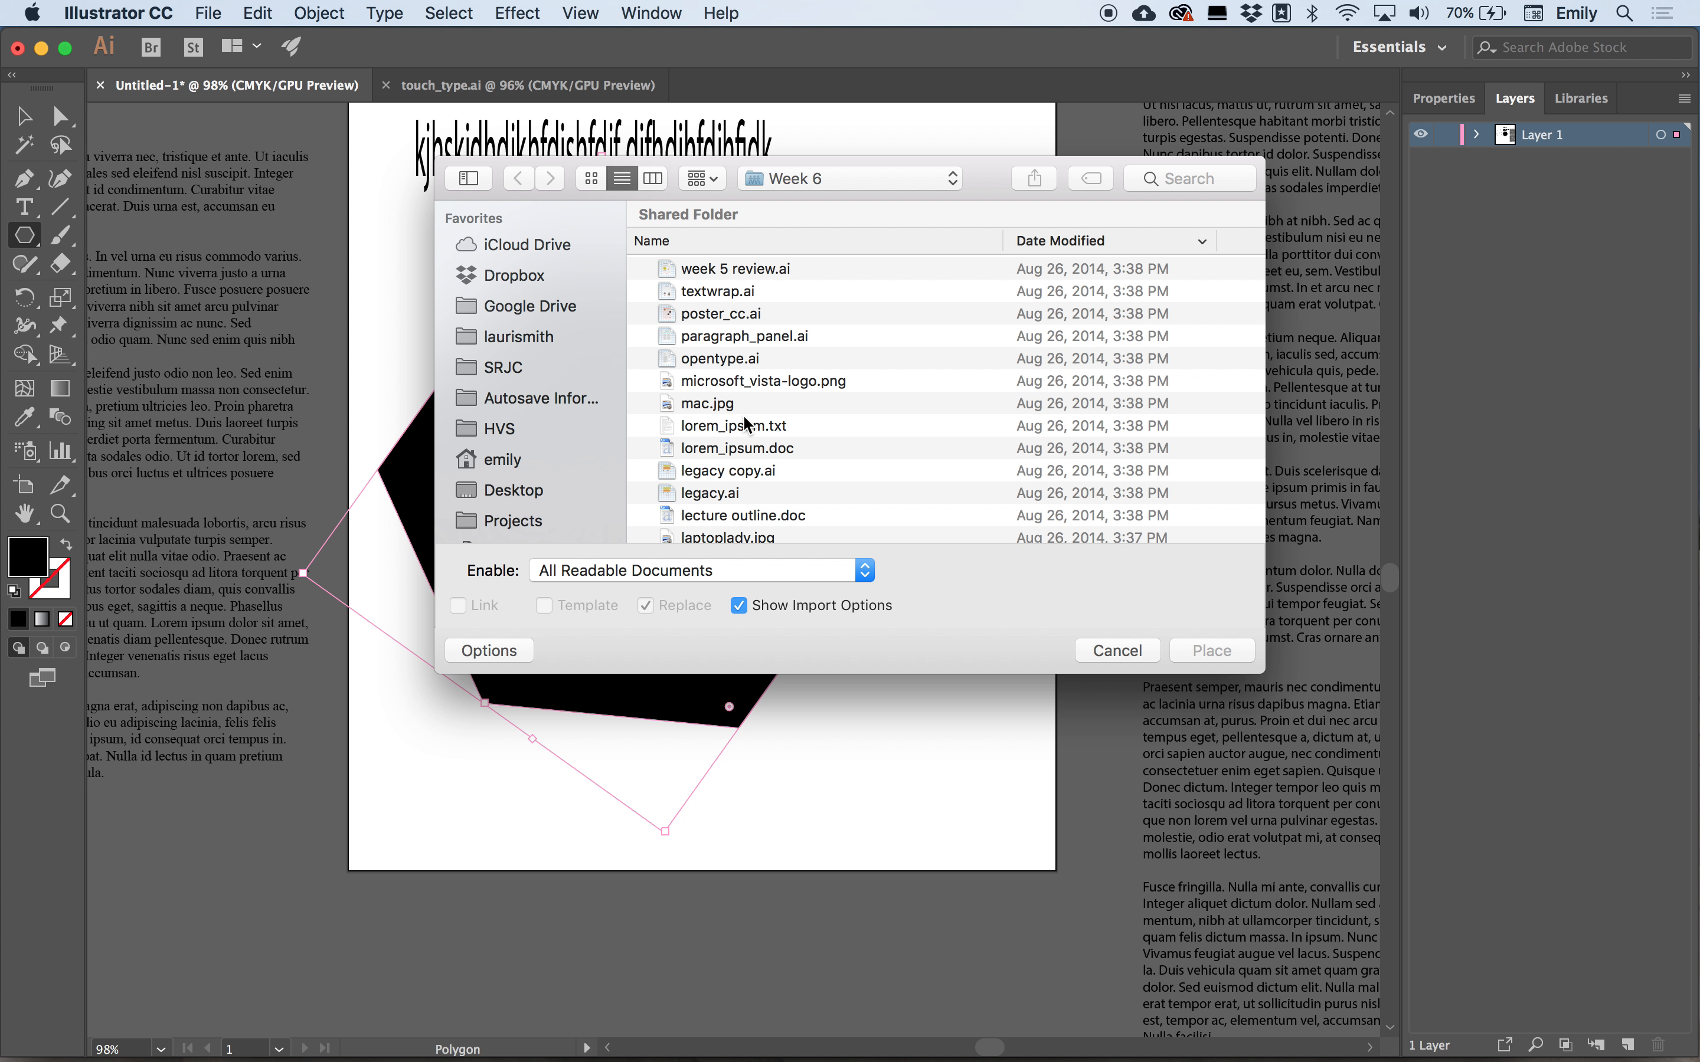
{"action": "left_click", "coordinate": [747, 425]}
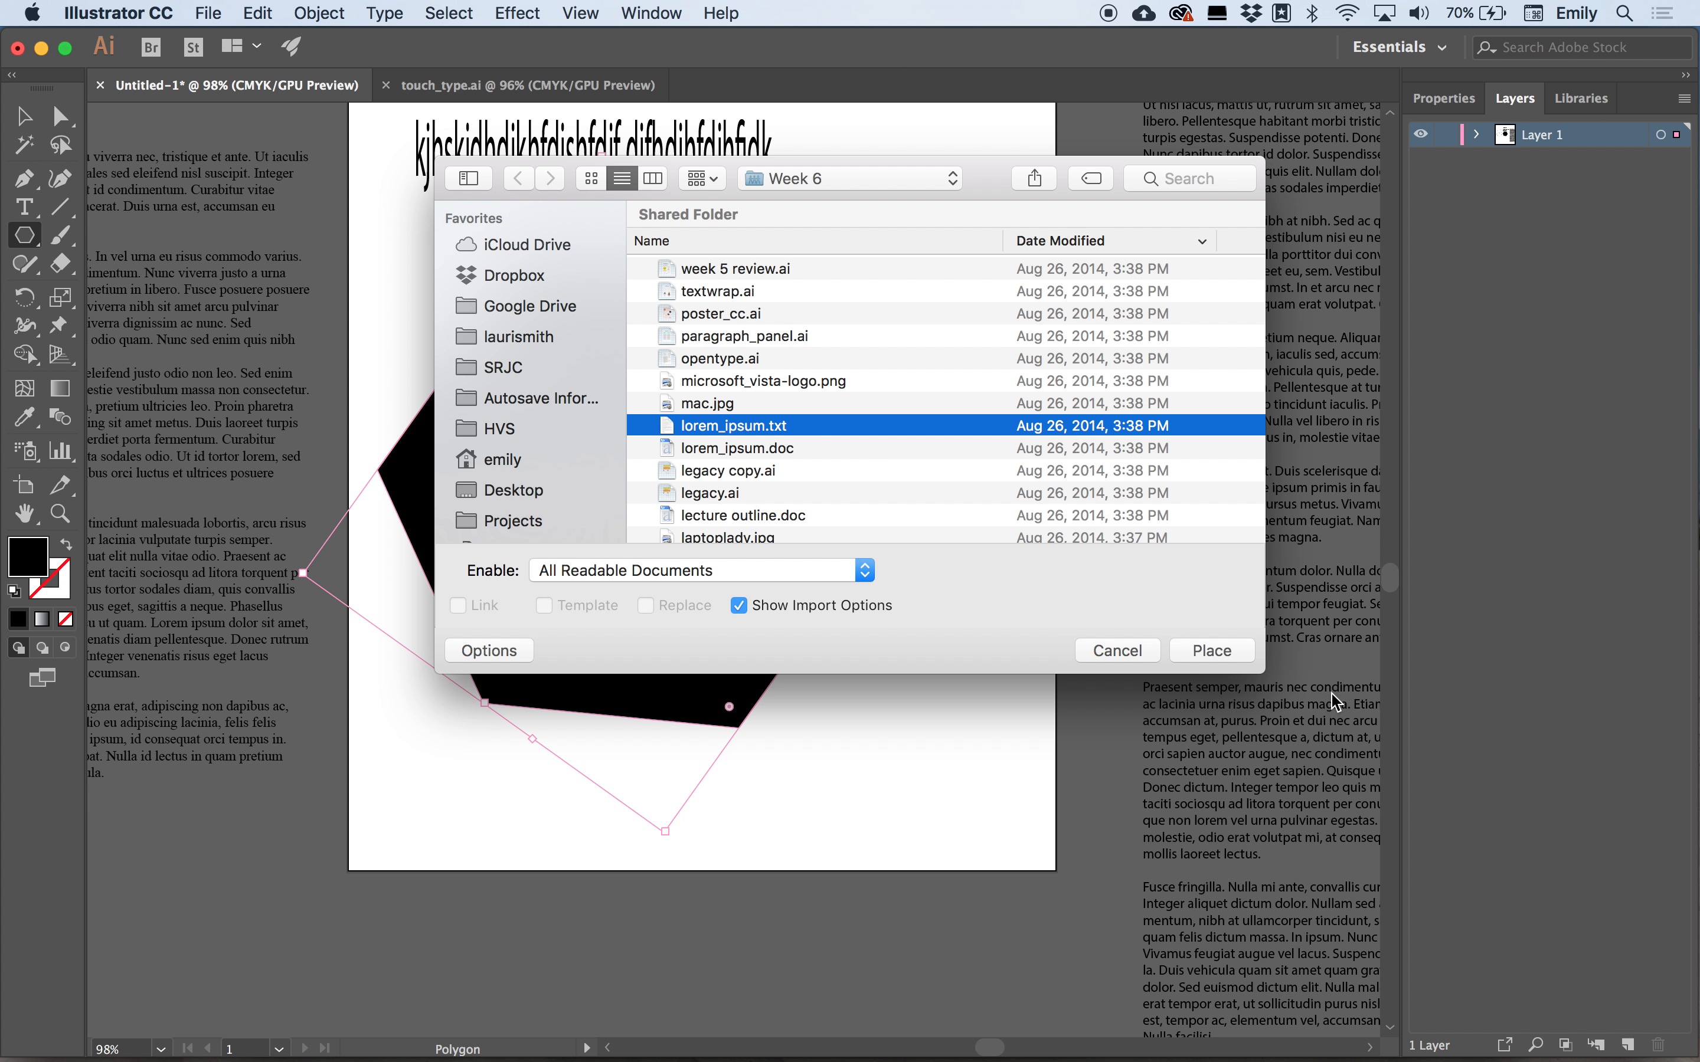
{"action": "left_click", "coordinate": [1213, 650]}
{"action": "left_click", "coordinate": [661, 572]}
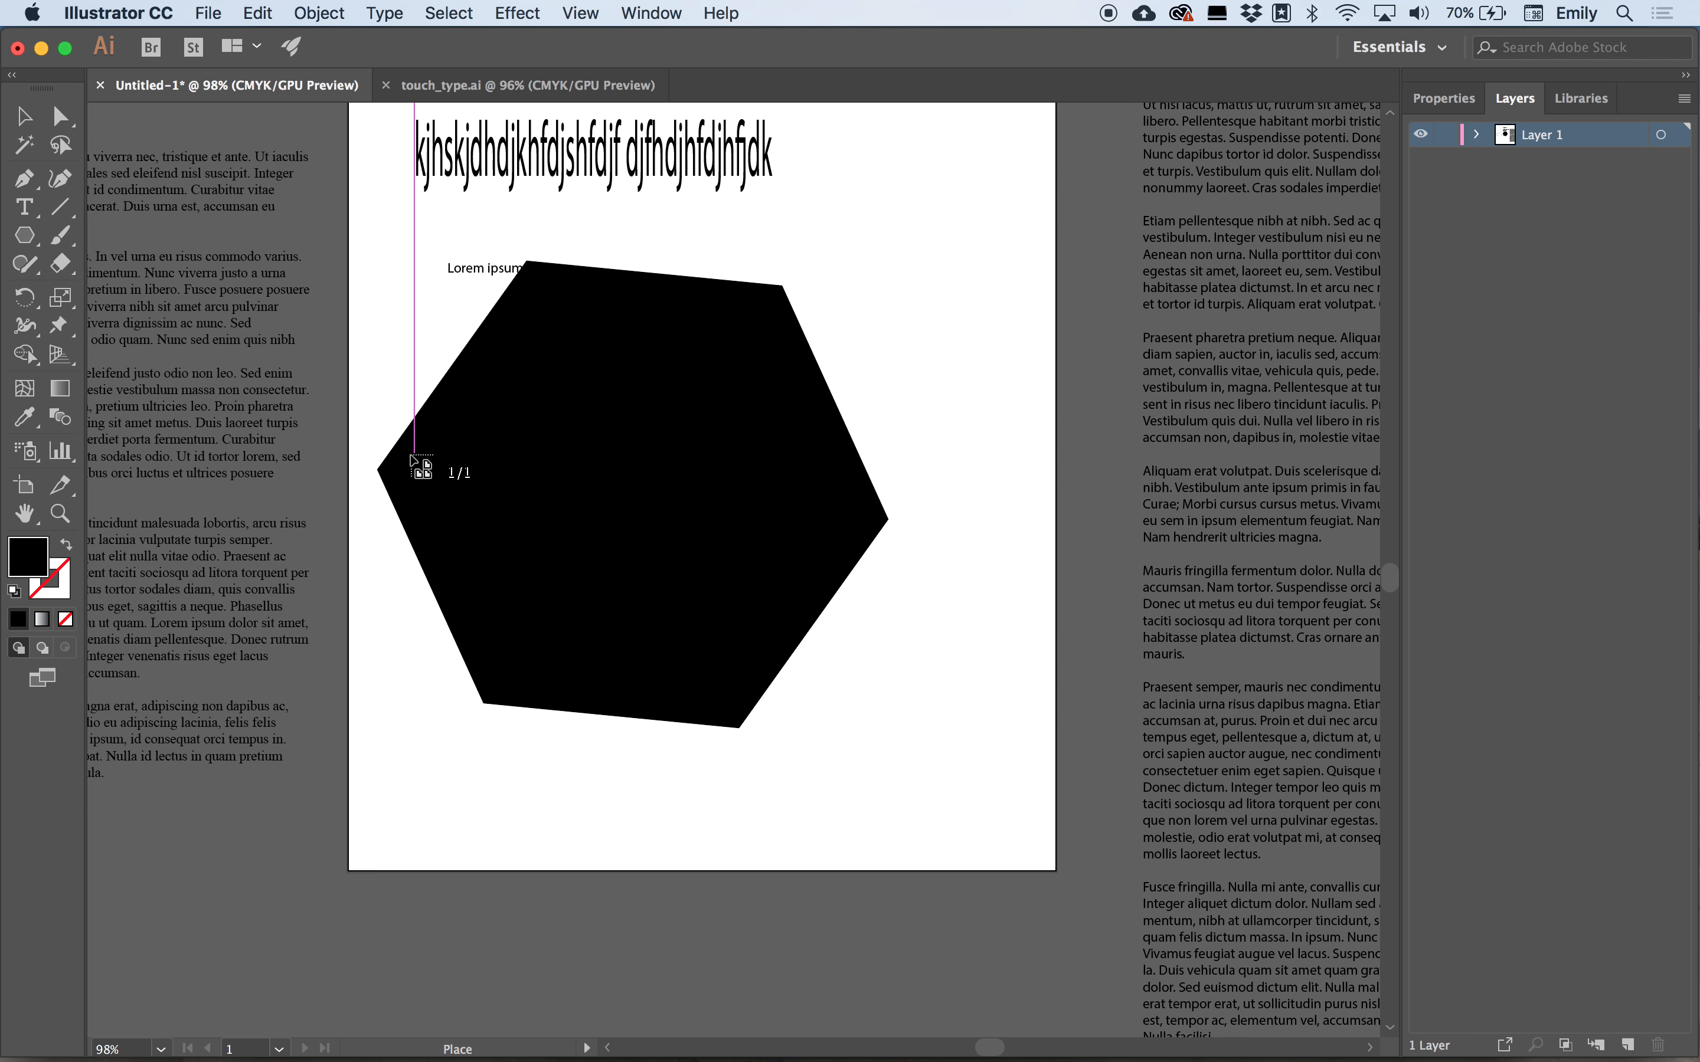
{"action": "left_click", "coordinate": [392, 454]}
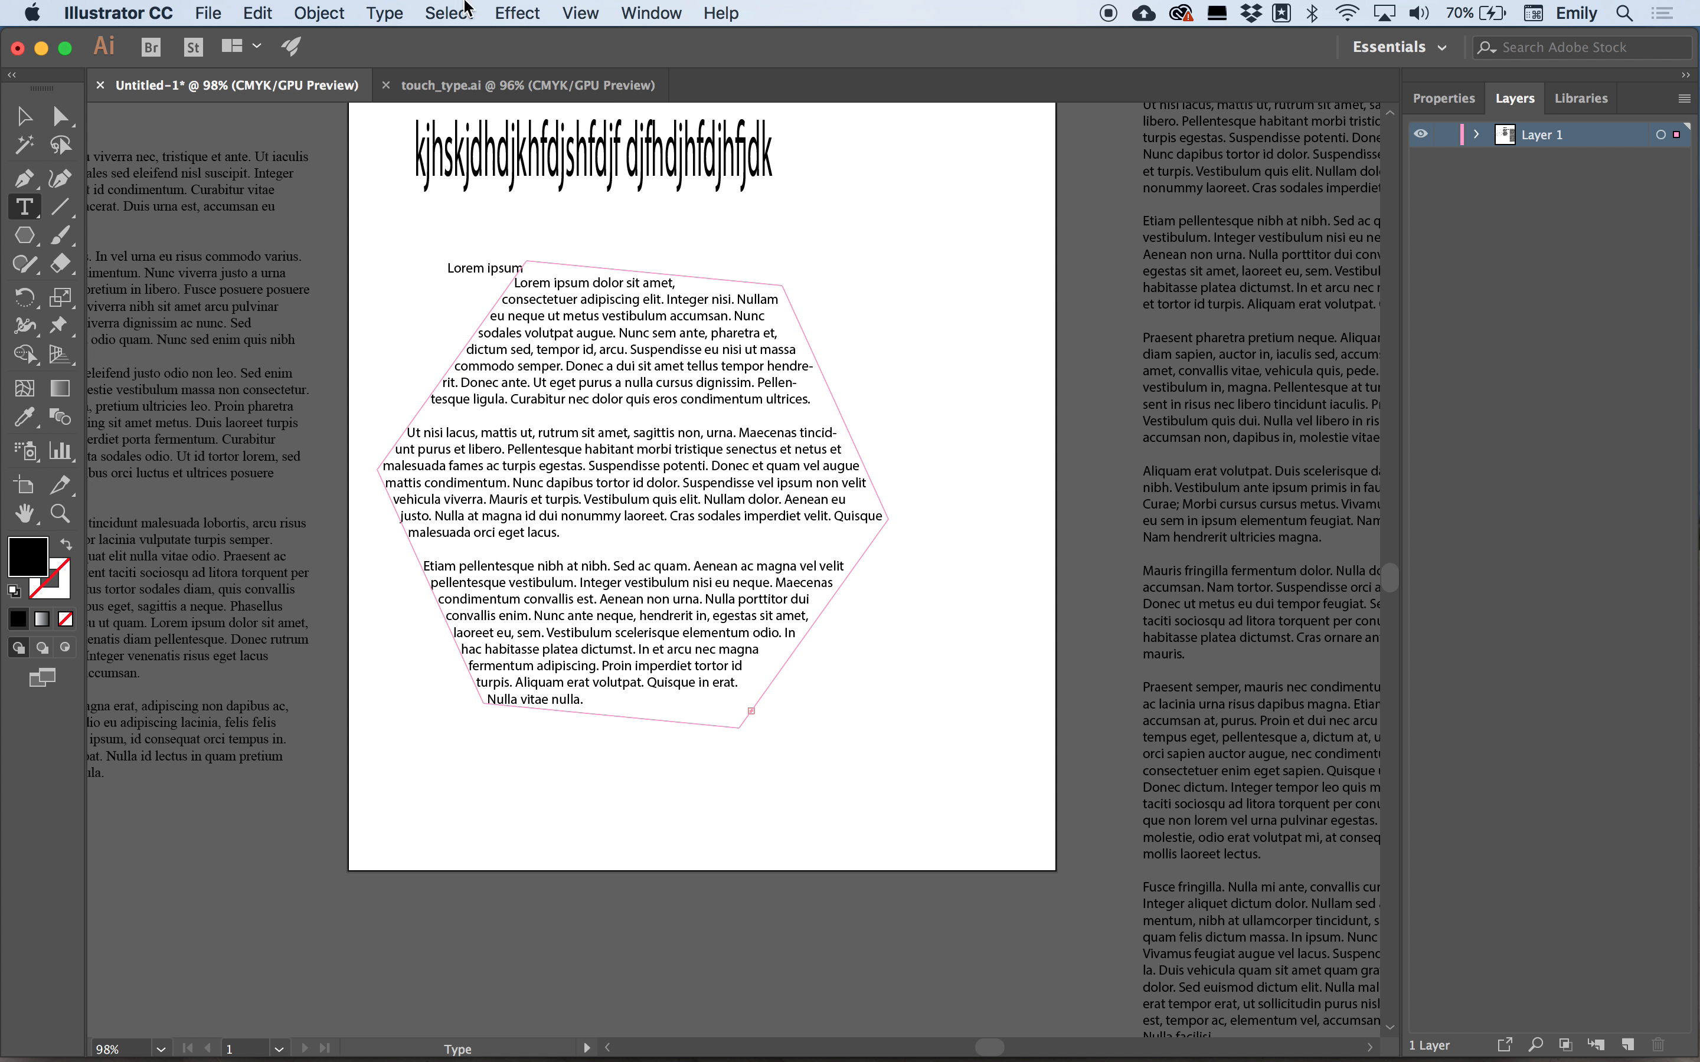
Select the hexagon text object and delete it.
{"action": "left_click", "coordinate": [21, 118]}
{"action": "left_click", "coordinate": [480, 303]}
{"action": "key", "text": "Delete"}
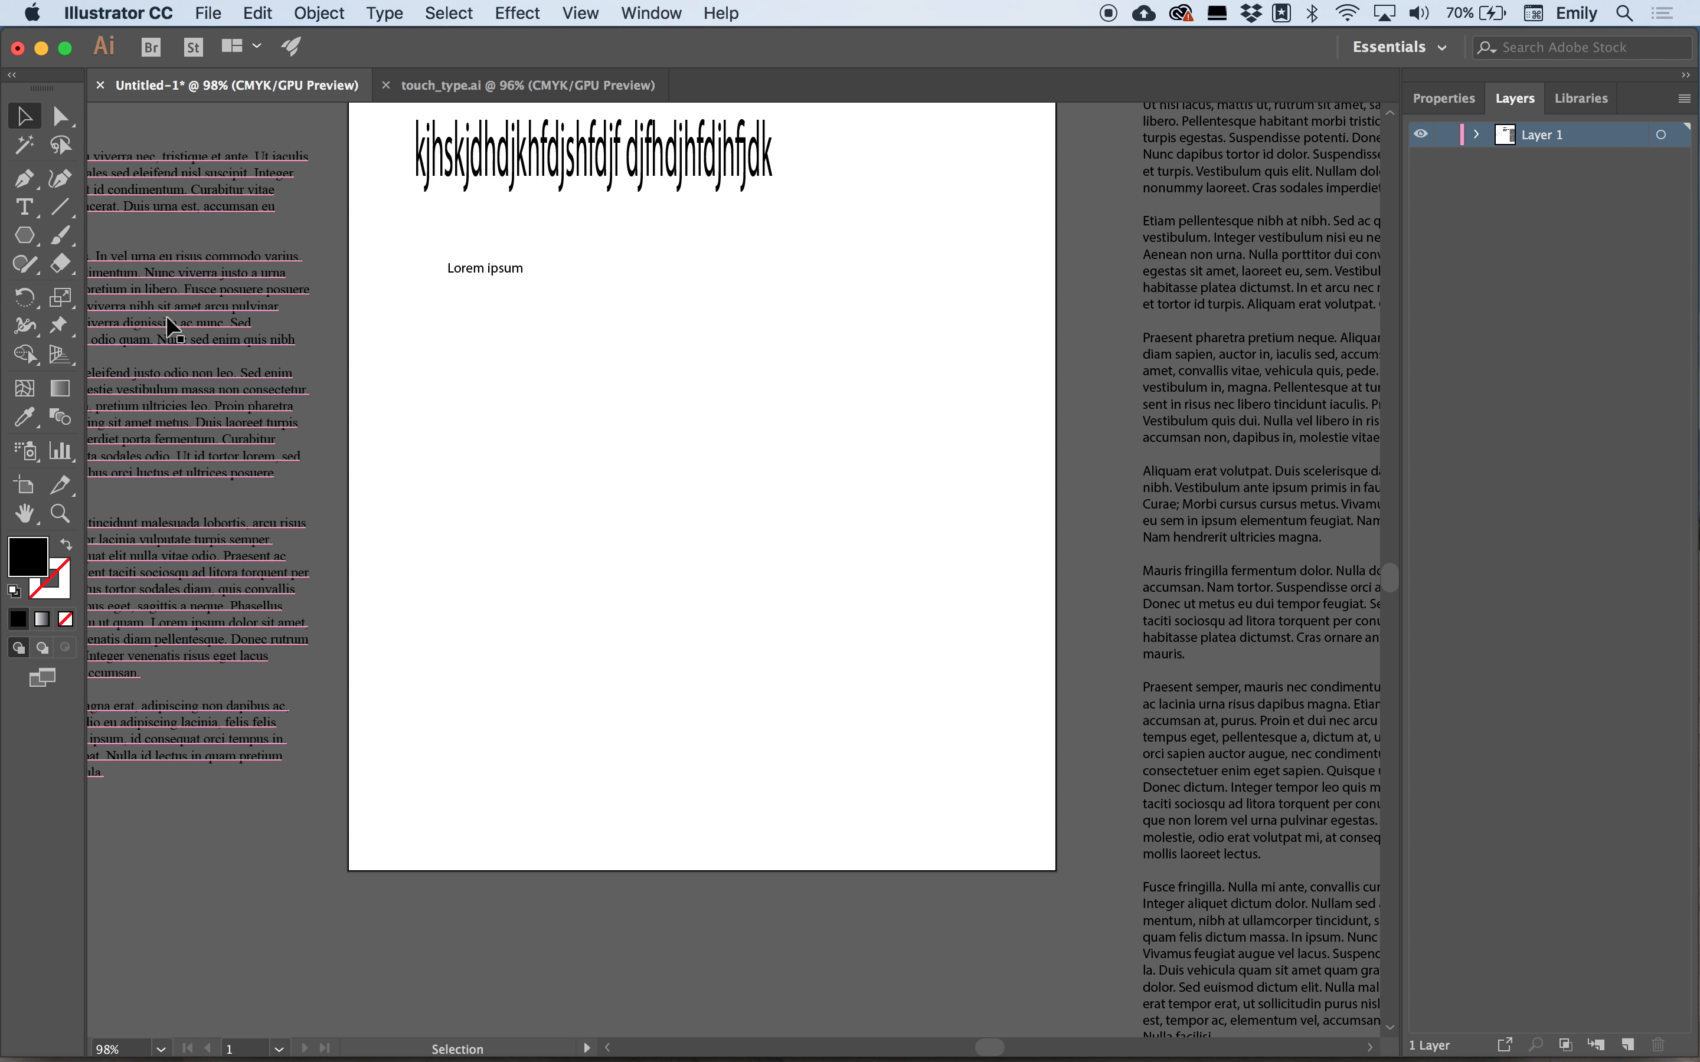
Draw a new large star and reposition it below the heading.
{"action": "left_click_drag", "start_coordinate": [25, 235], "coordinate": [116, 348]}
{"action": "left_click_drag", "start_coordinate": [601, 403], "coordinate": [828, 679]}
{"action": "key", "text": "v"}
{"action": "left_click_drag", "start_coordinate": [568, 404], "coordinate": [687, 527]}
Fill the star with placeholder text using the Area Type Tool.
{"action": "left_click", "coordinate": [38, 237]}
{"action": "left_click", "coordinate": [29, 205]}
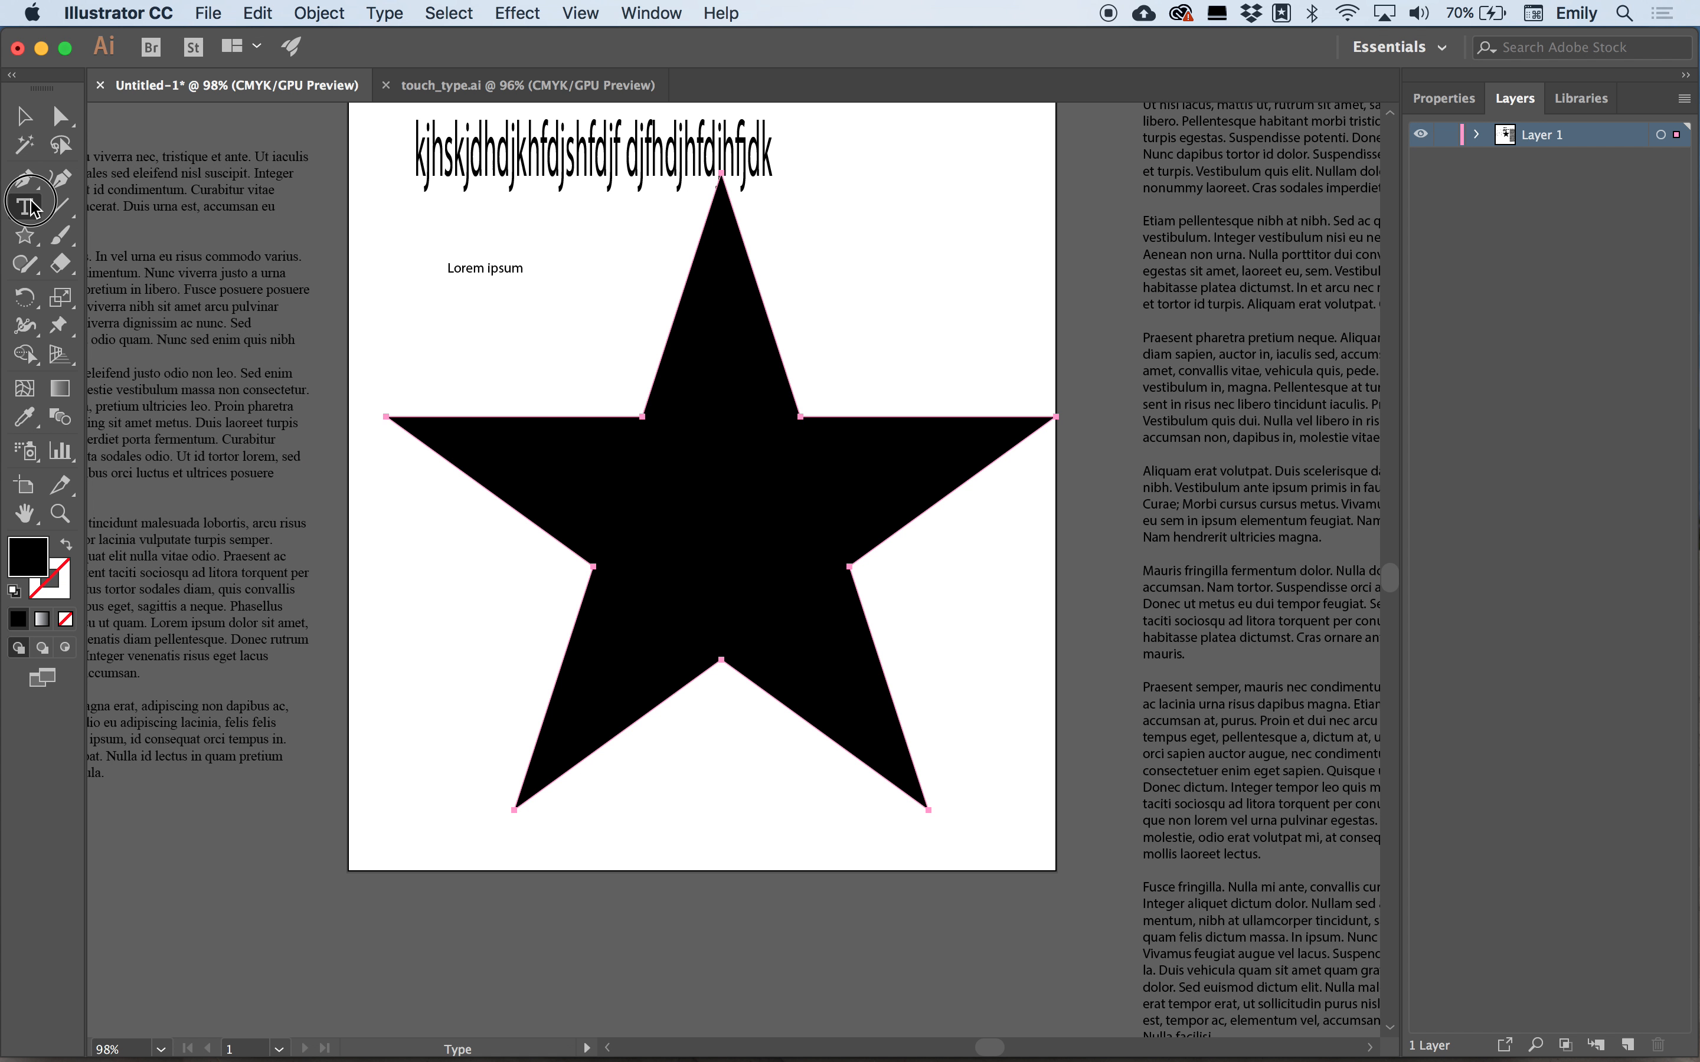
{"action": "left_click", "coordinate": [126, 235]}
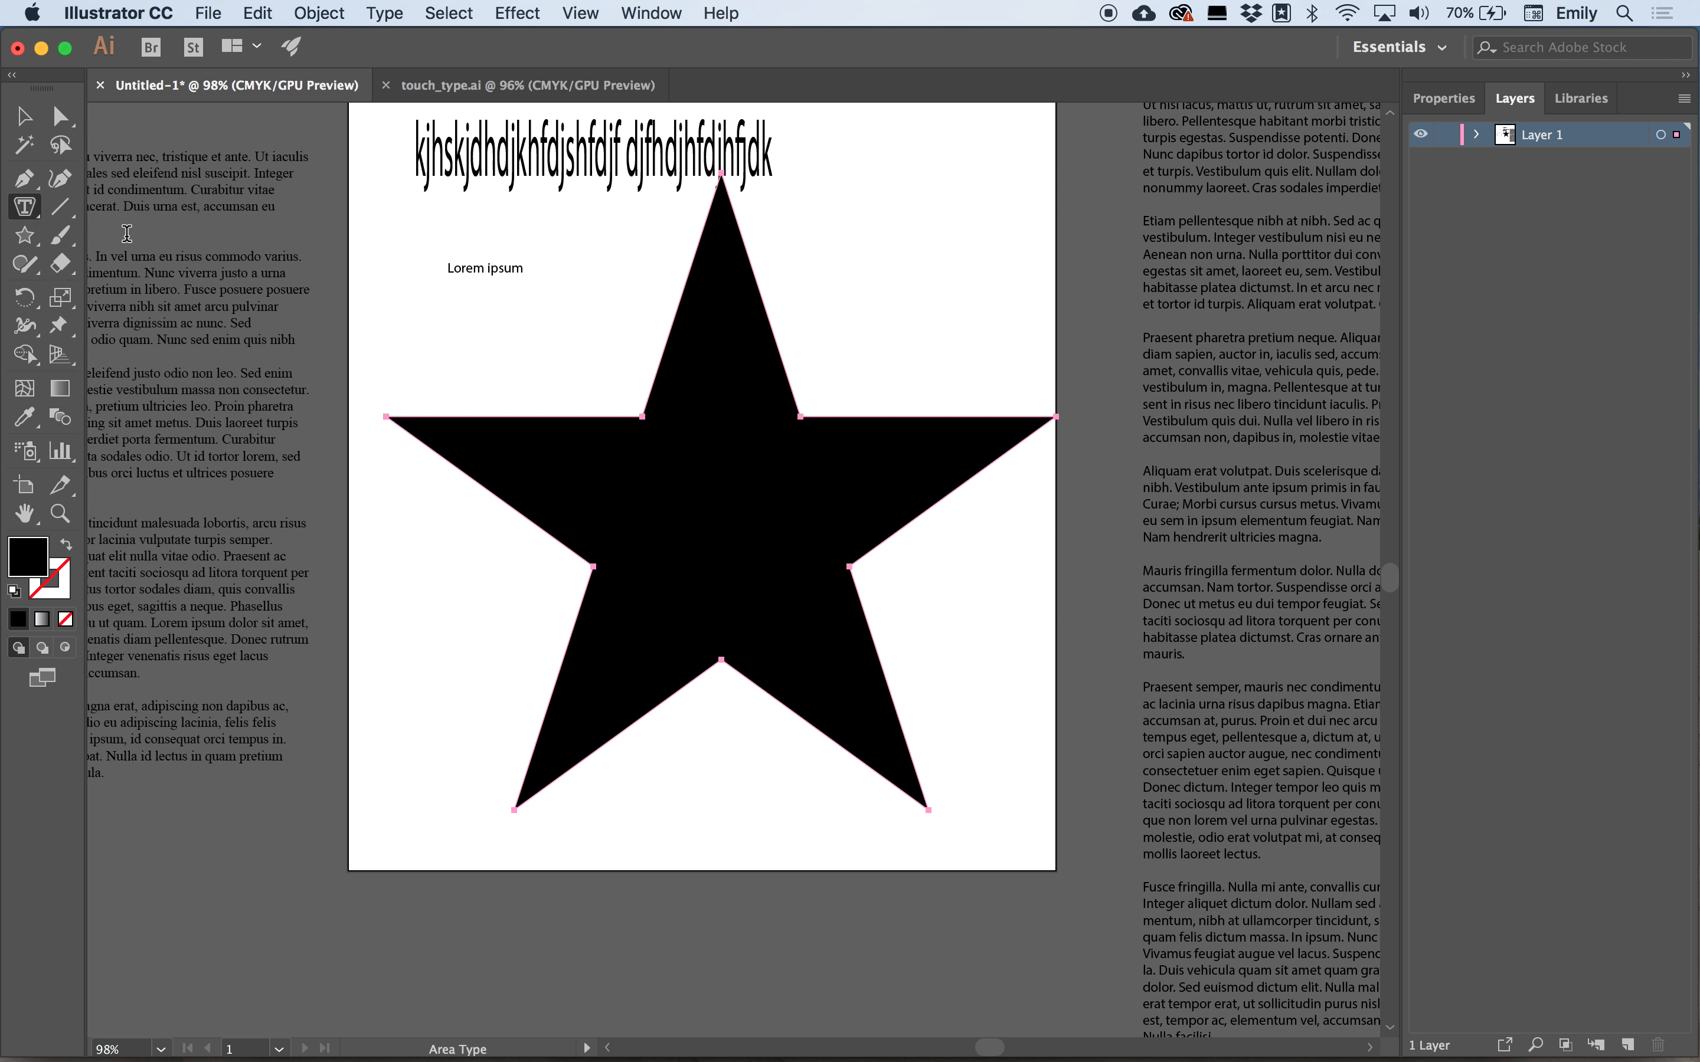
{"action": "left_click", "coordinate": [721, 184]}
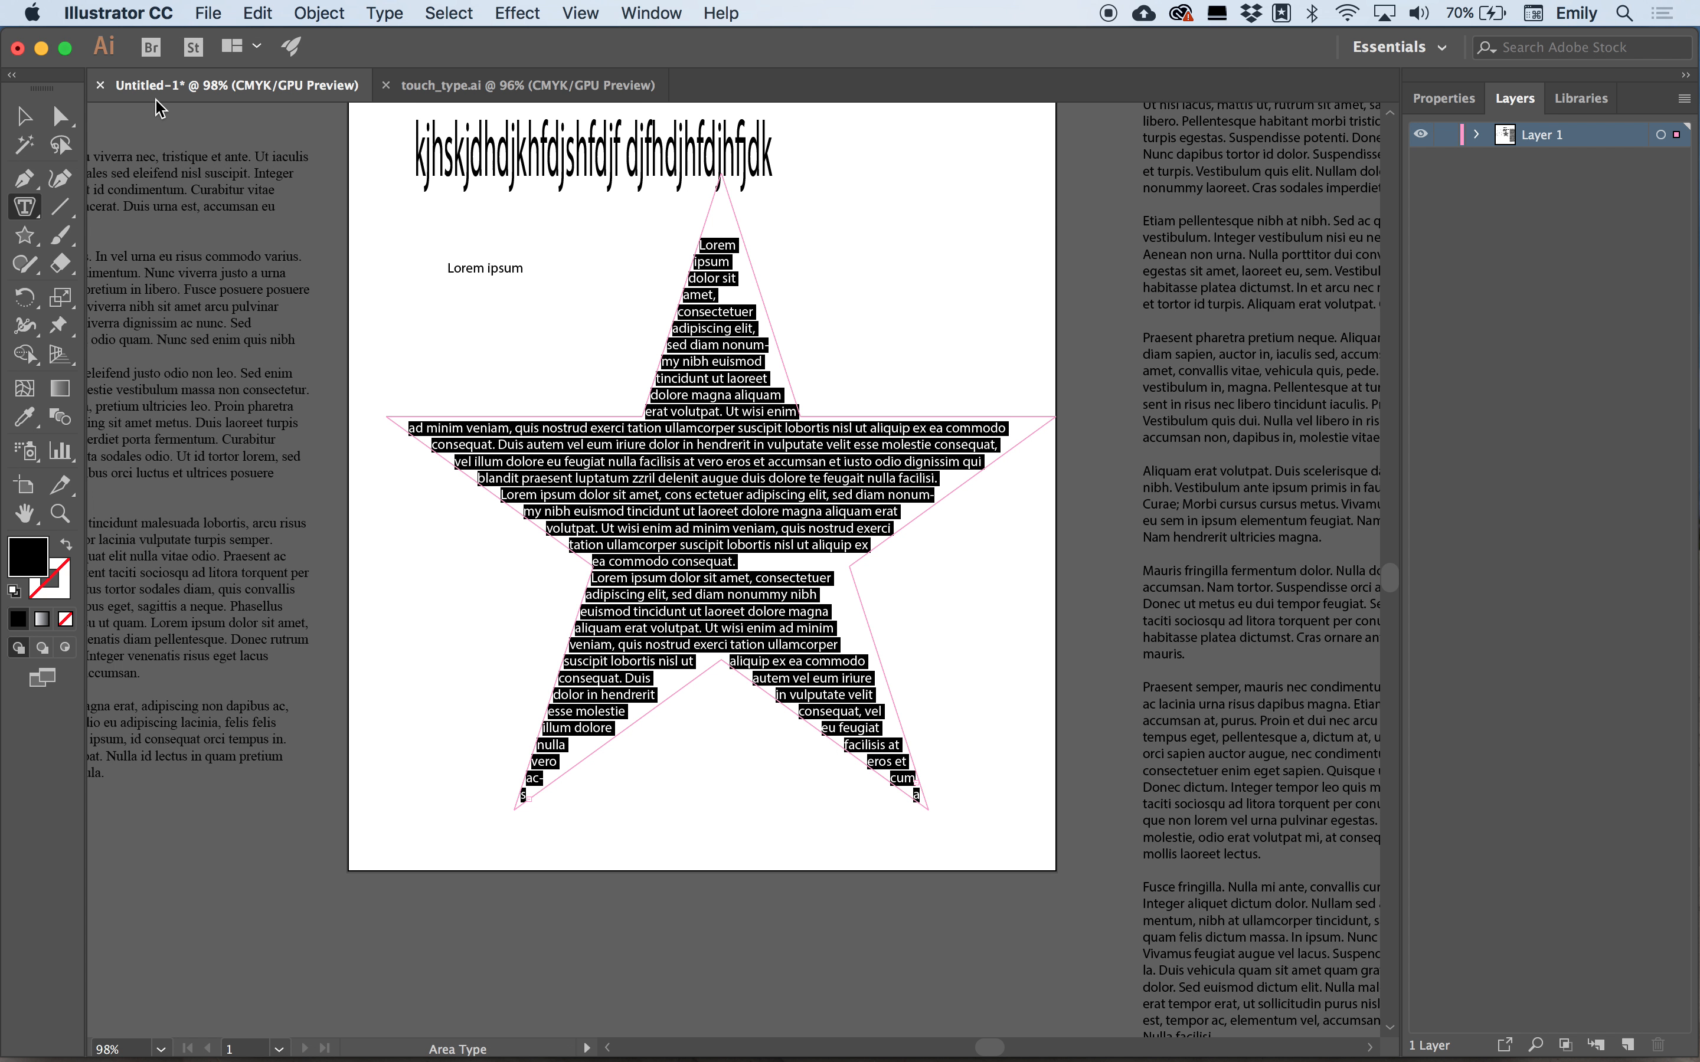
Open the Character panel and move it beside the star.
{"action": "left_click", "coordinate": [659, 14]}
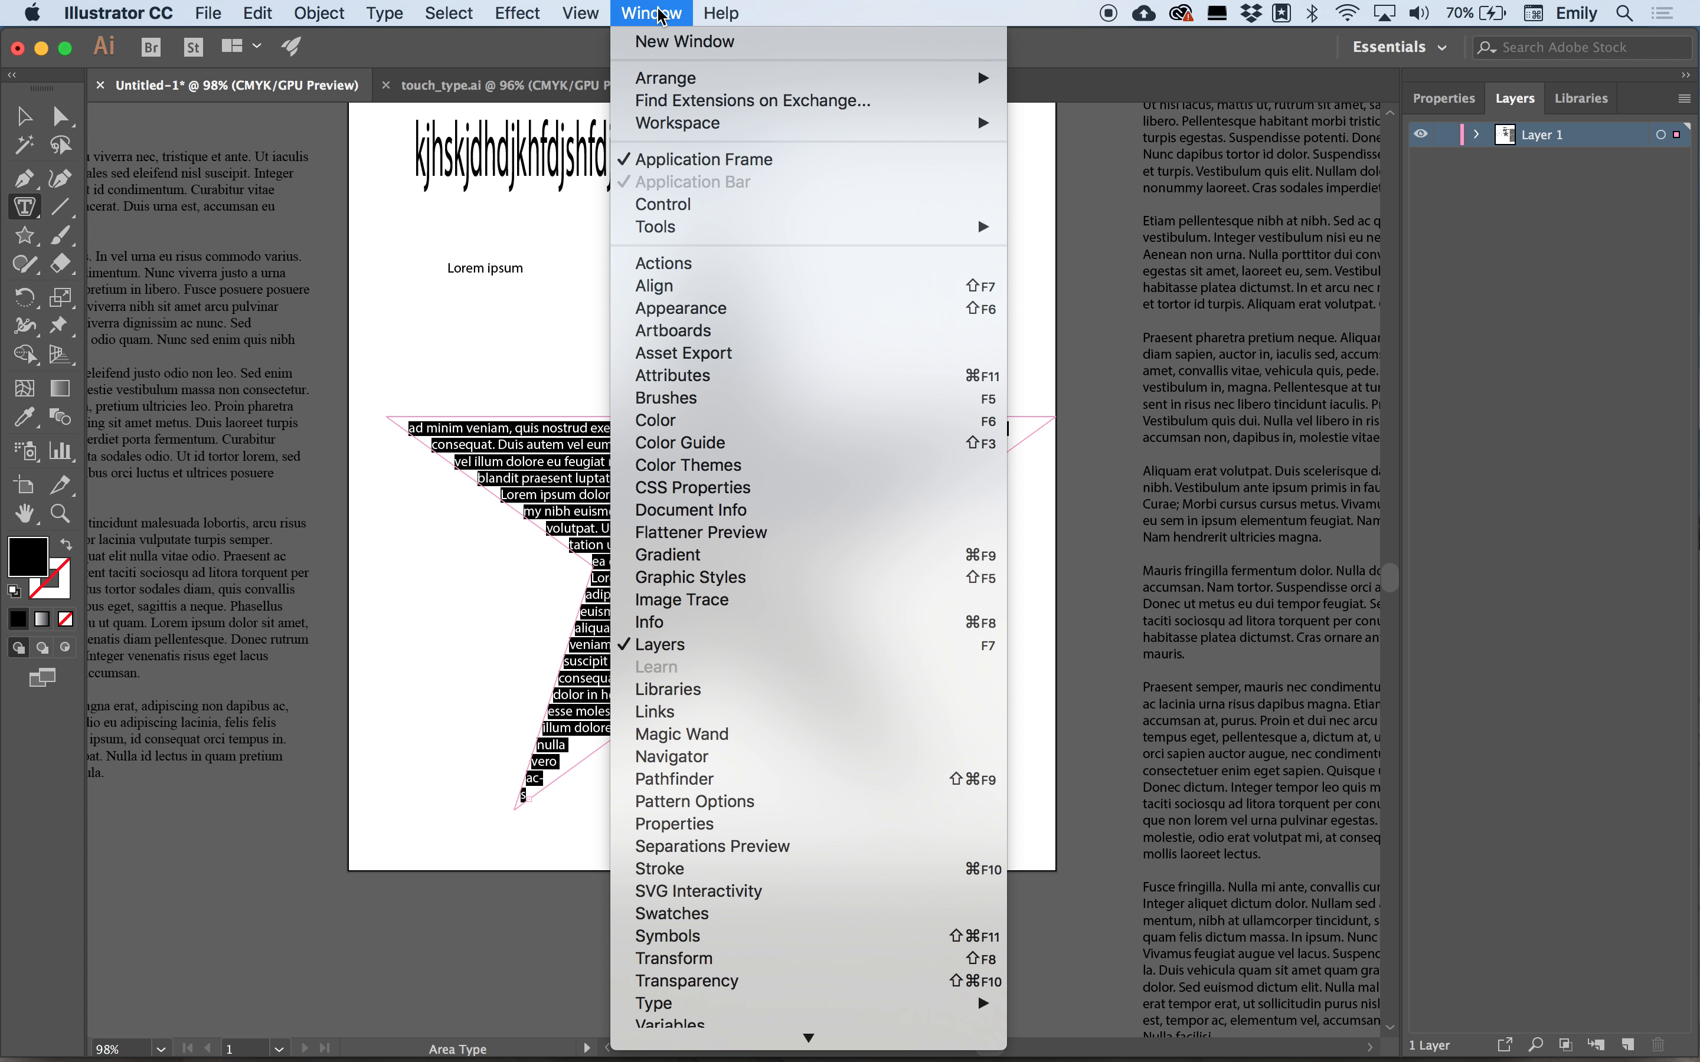
{"action": "mouse_move", "coordinate": [976, 1003]}
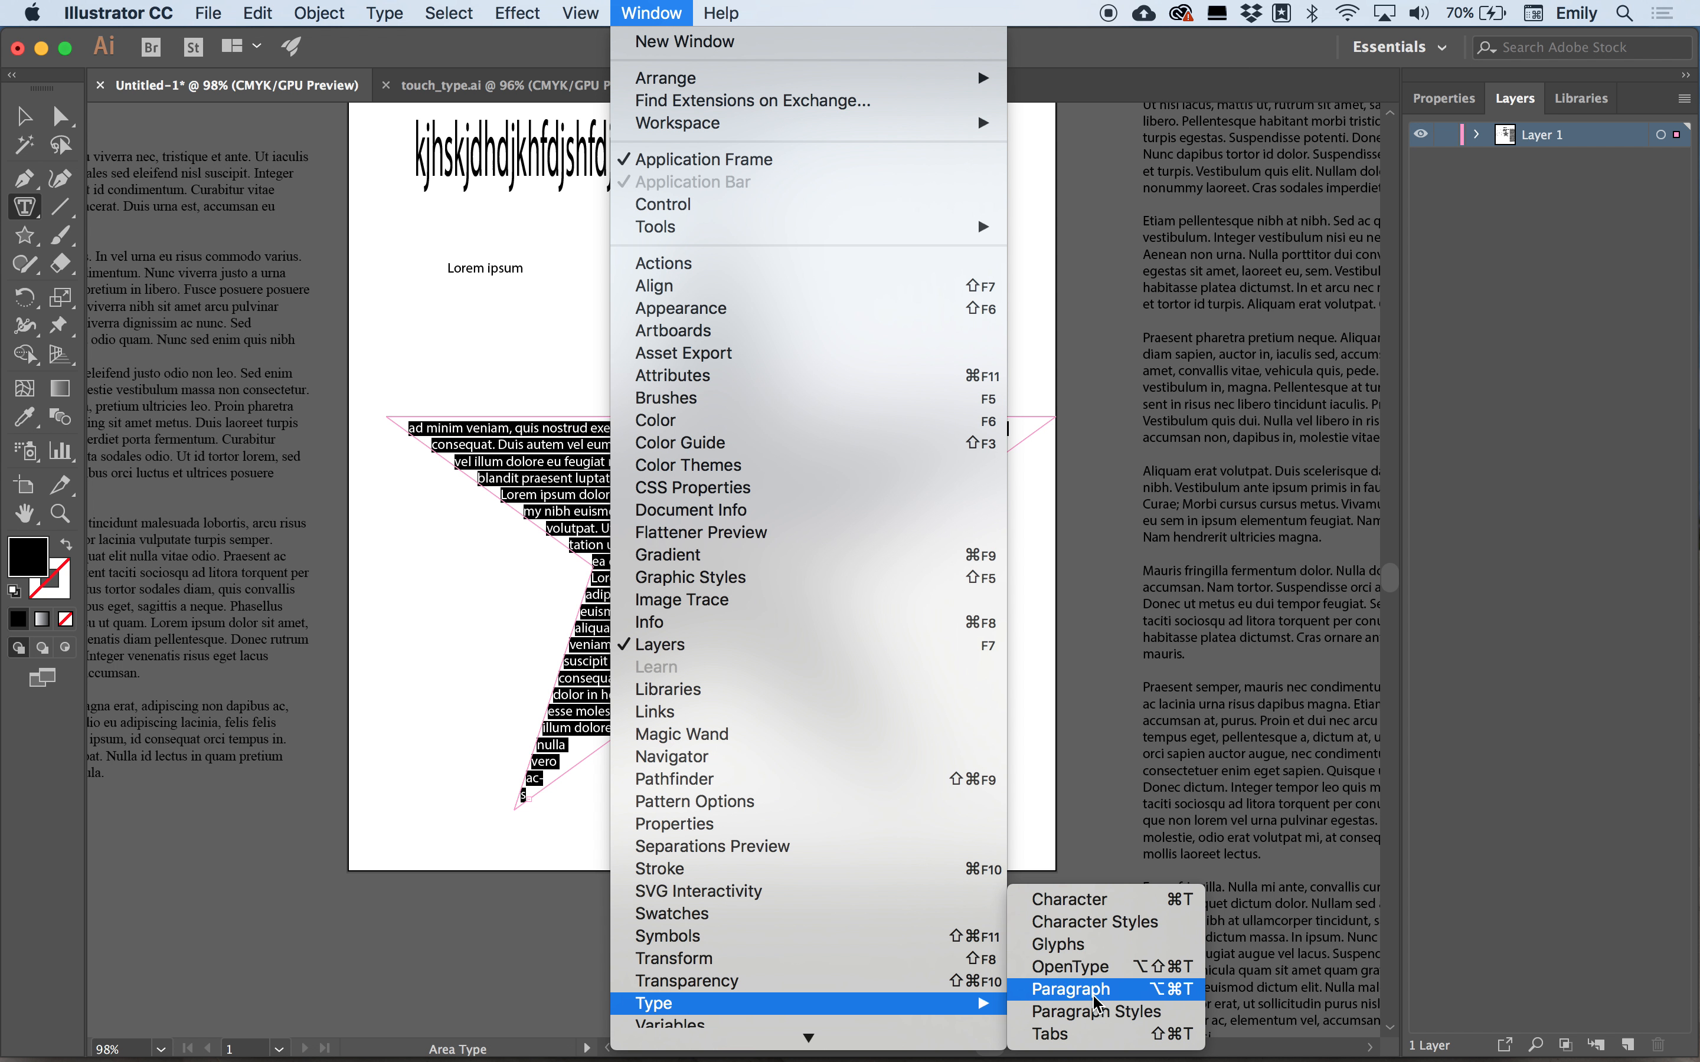
{"action": "left_click", "coordinate": [1075, 900]}
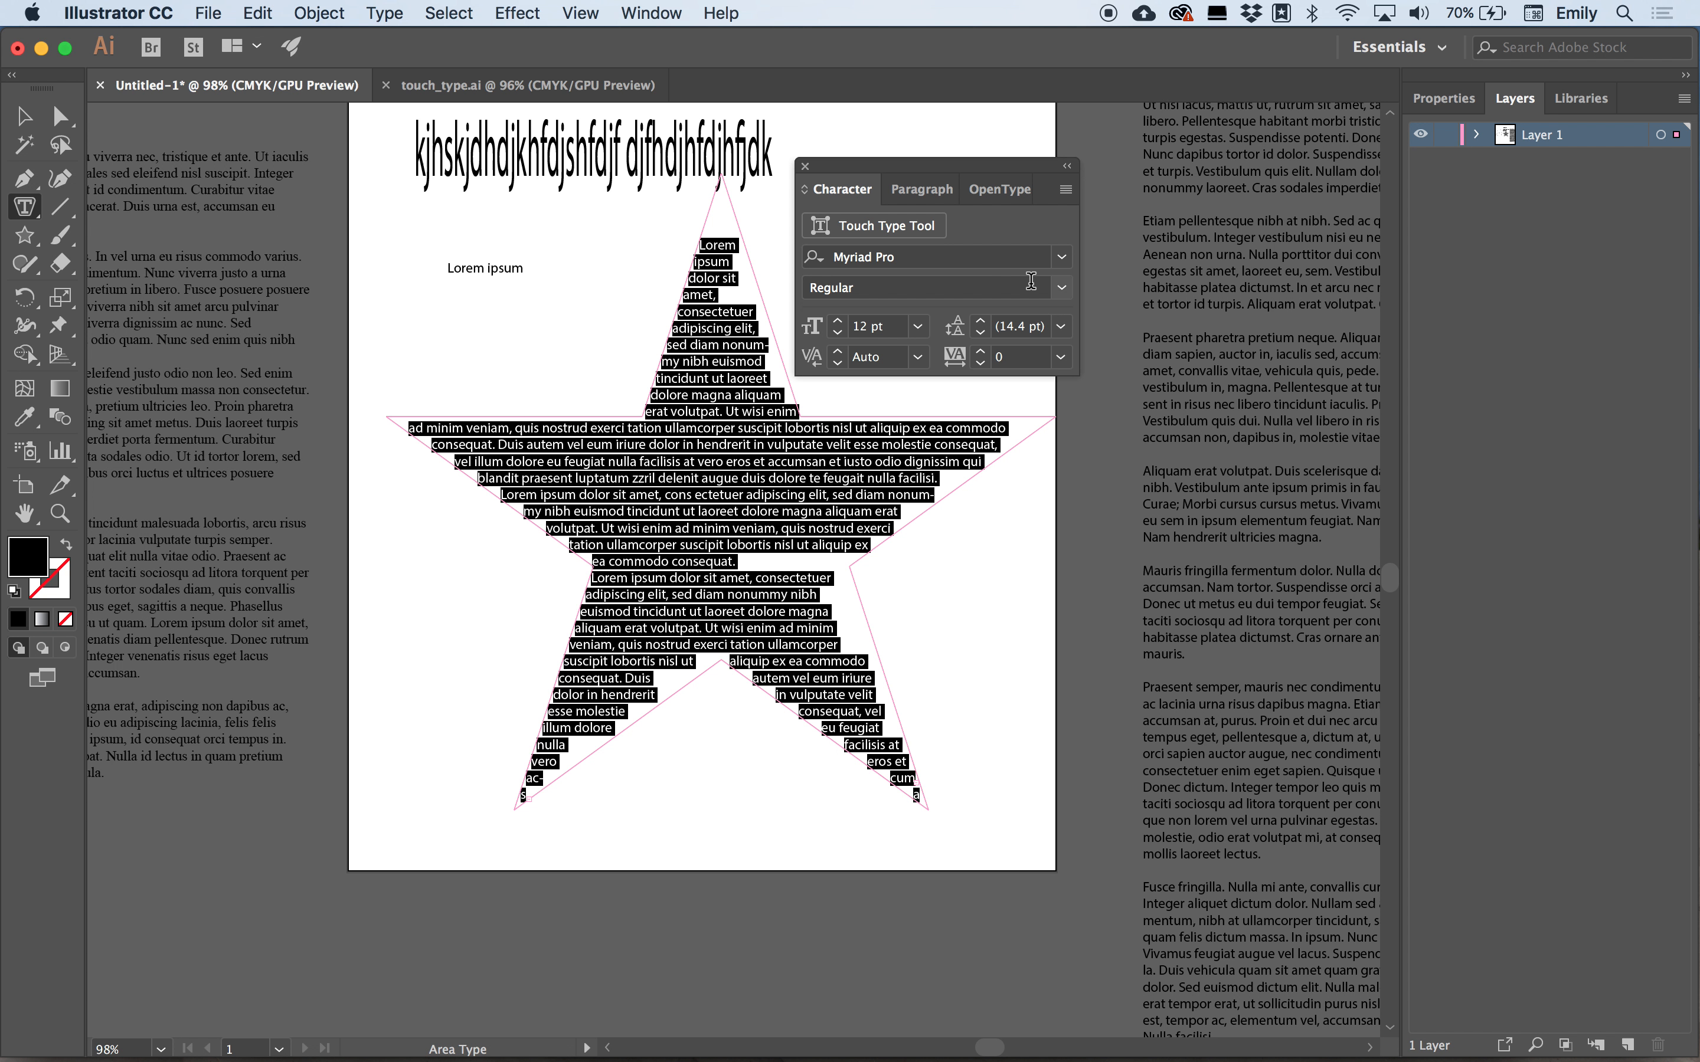
{"action": "left_click_drag", "start_coordinate": [885, 165], "coordinate": [1161, 180]}
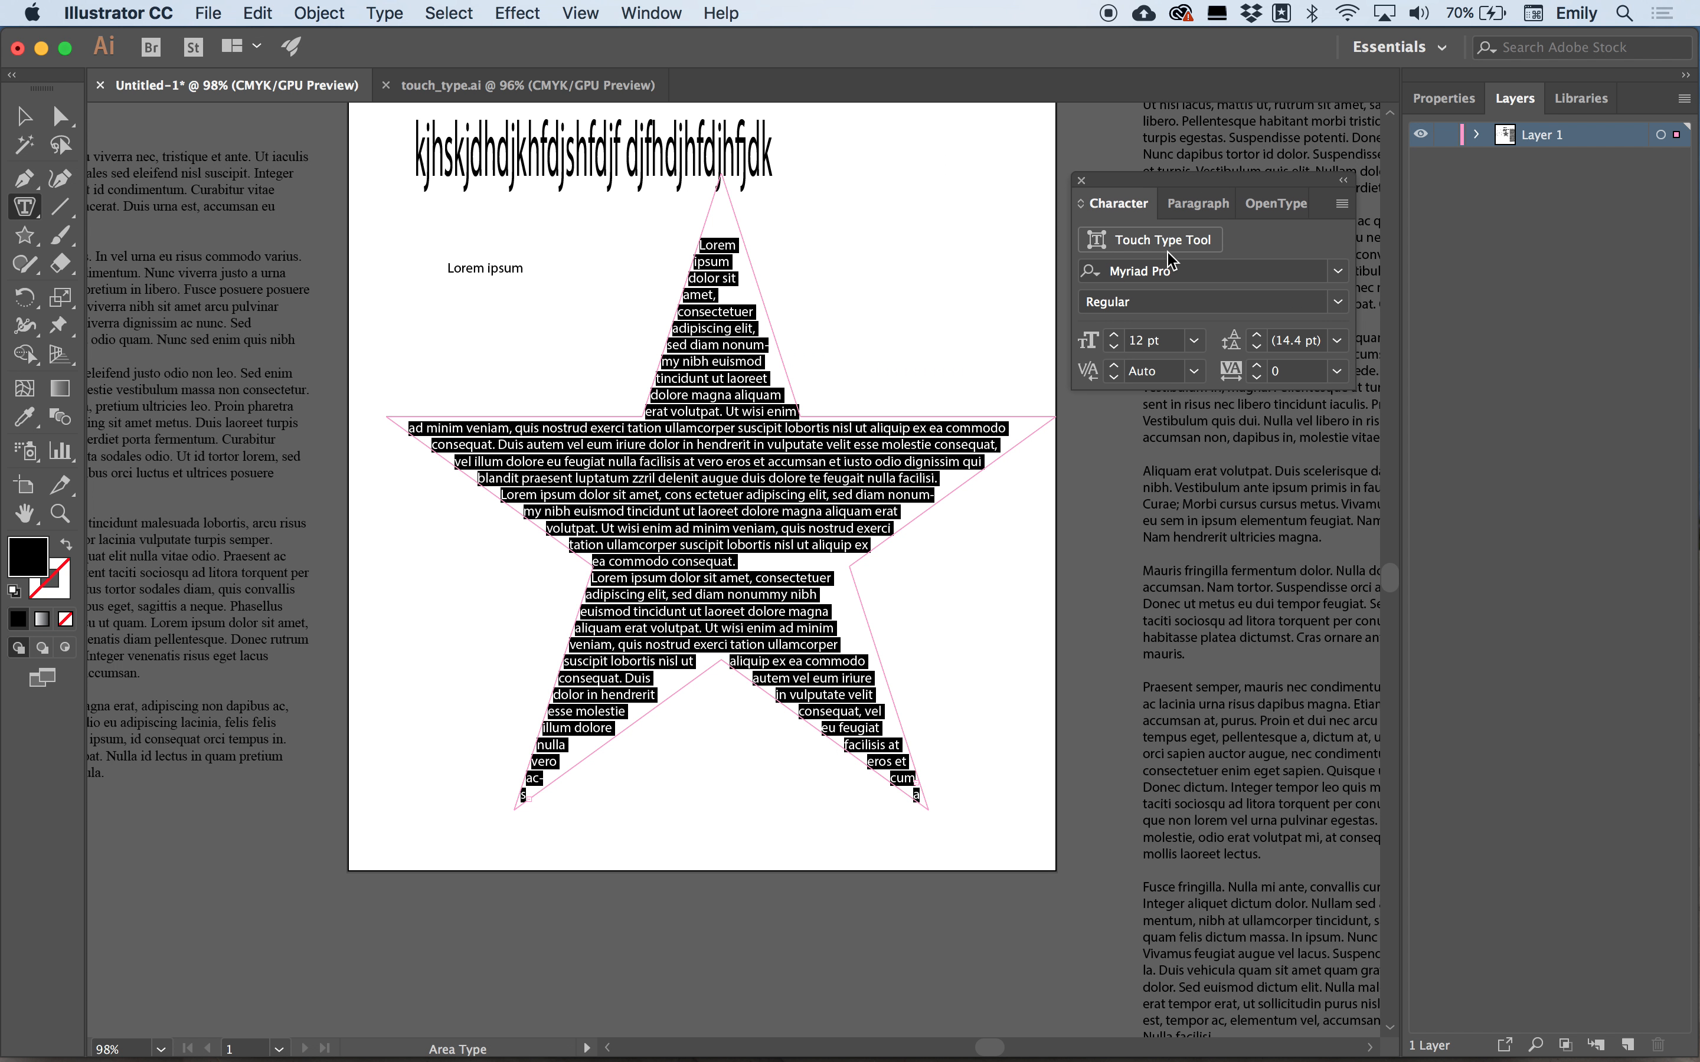
Set the star's placeholder text to 10 pt and move the Character panel slightly.
{"action": "left_click", "coordinate": [1194, 341]}
{"action": "left_click", "coordinate": [1234, 503]}
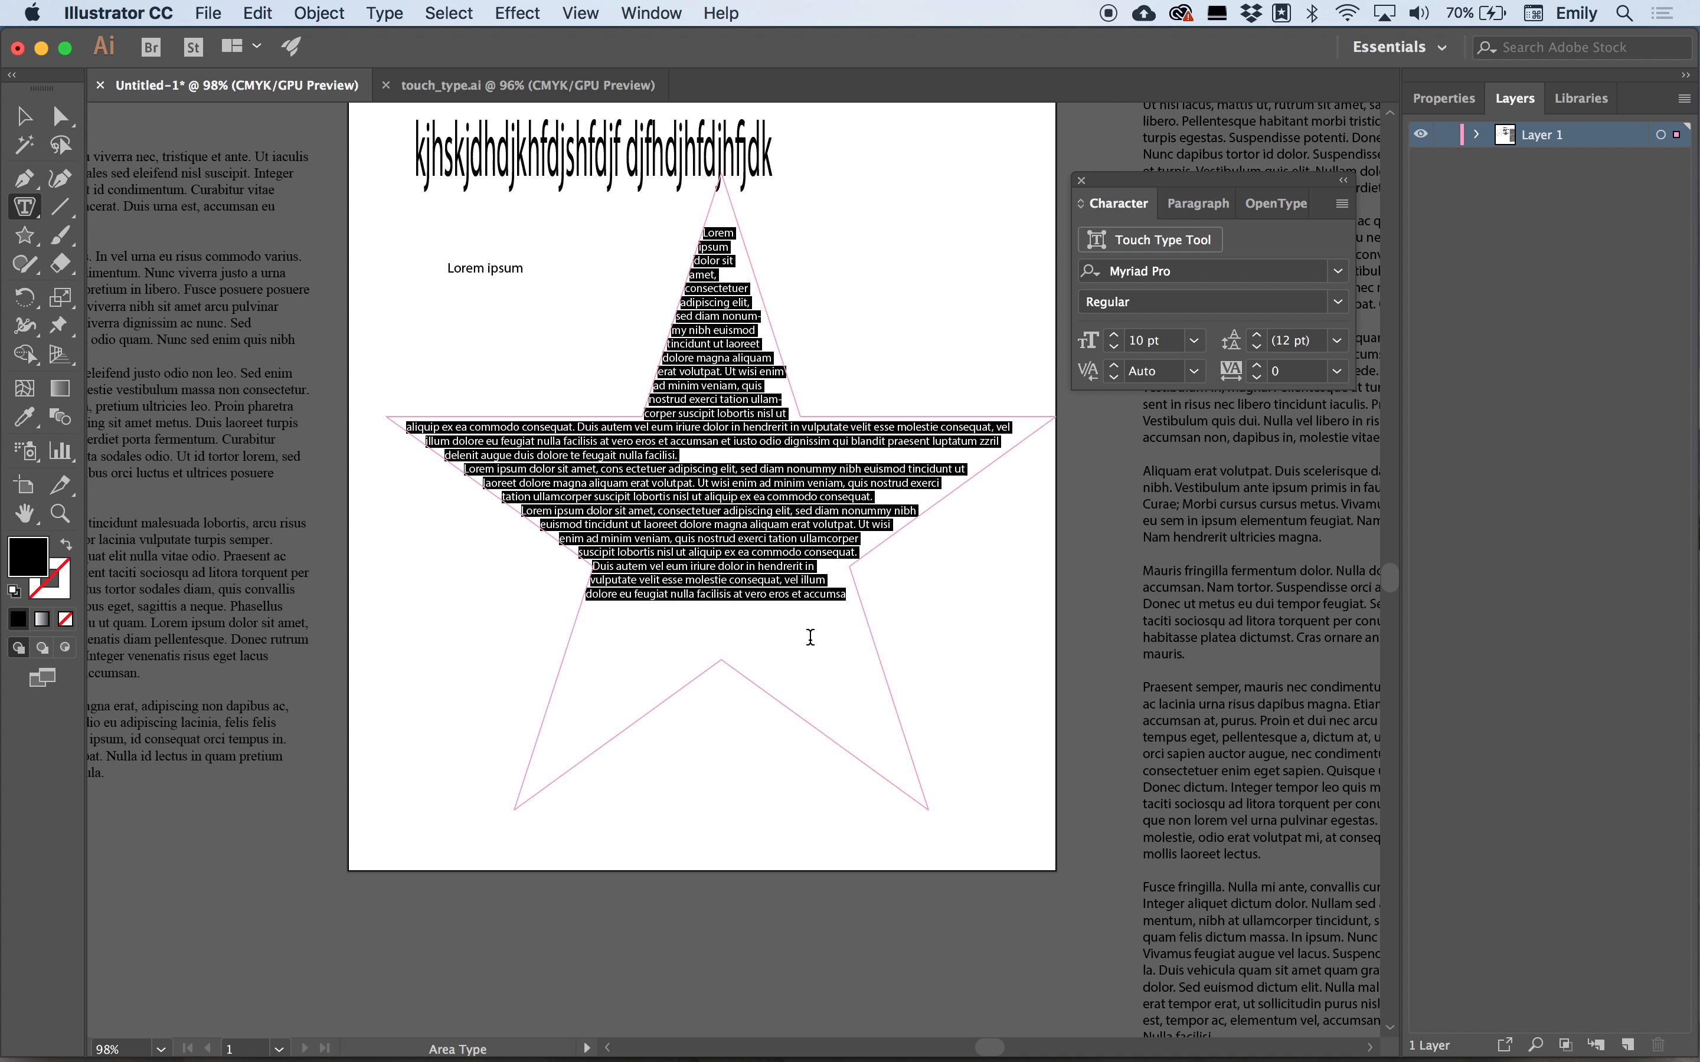
{"action": "left_click_drag", "start_coordinate": [1115, 189], "coordinate": [1146, 203]}
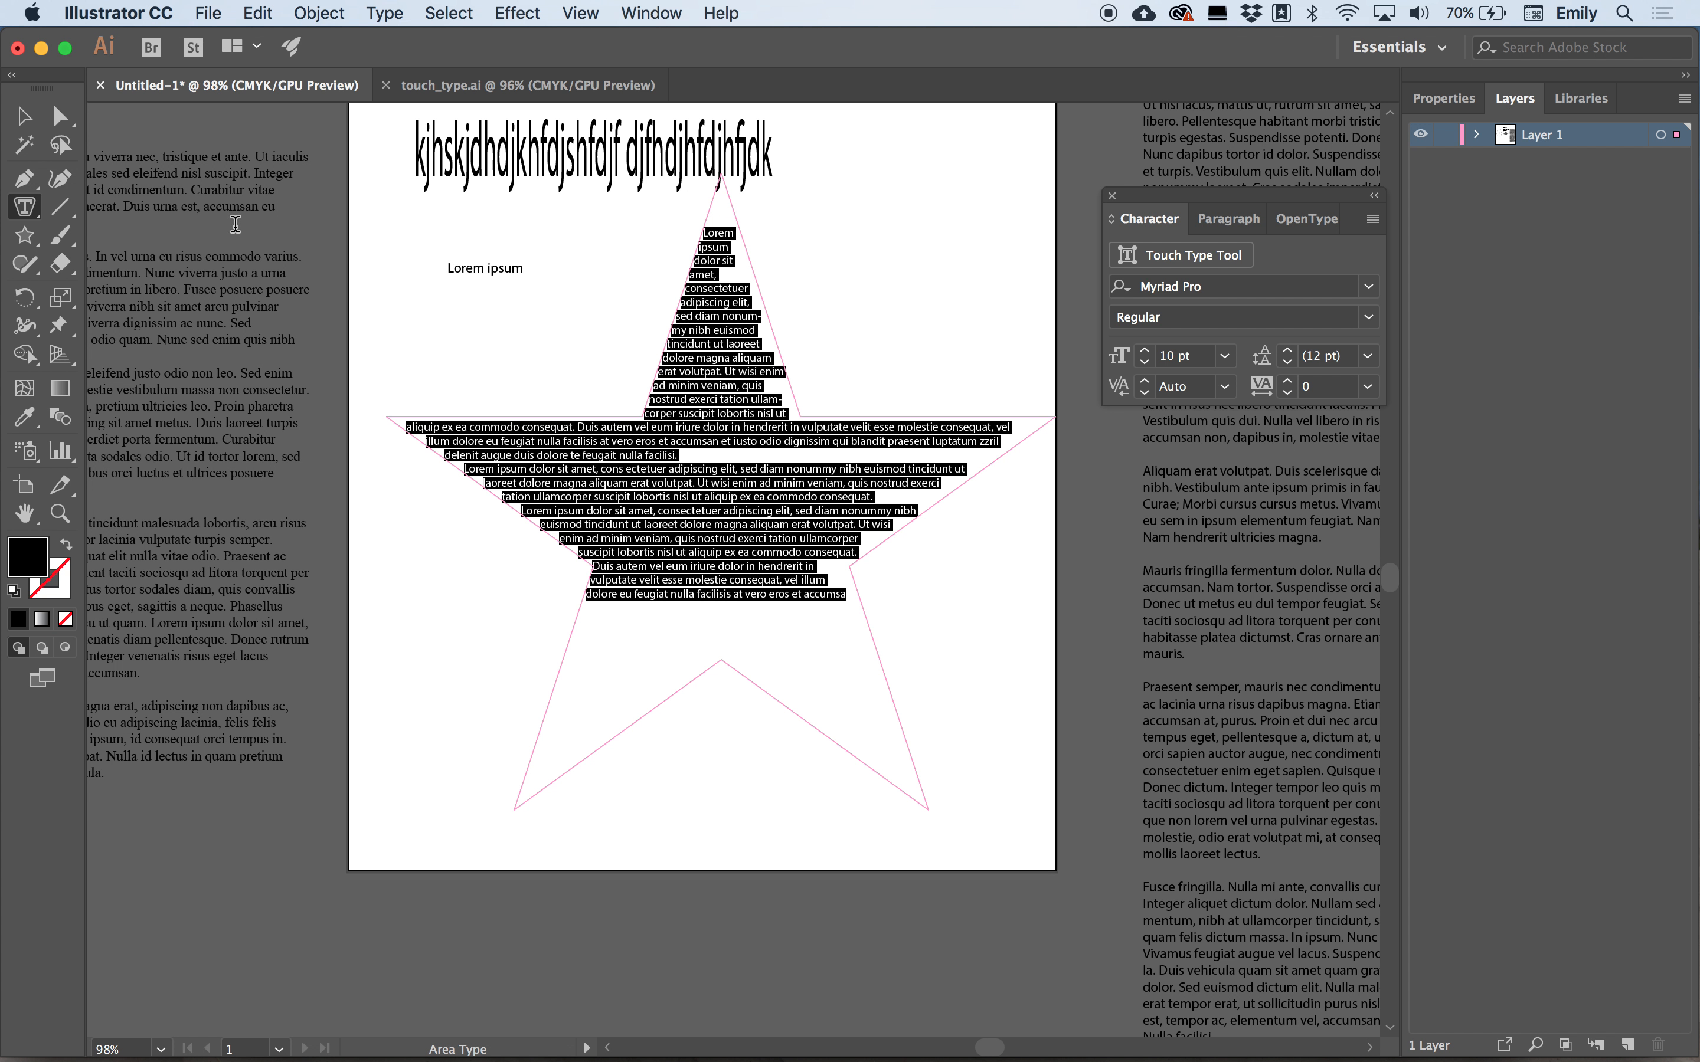
Select all the text in the placed text frame on the pasteboard and copy it.
{"action": "key", "text": "Escape"}
{"action": "left_click", "coordinate": [251, 351]}
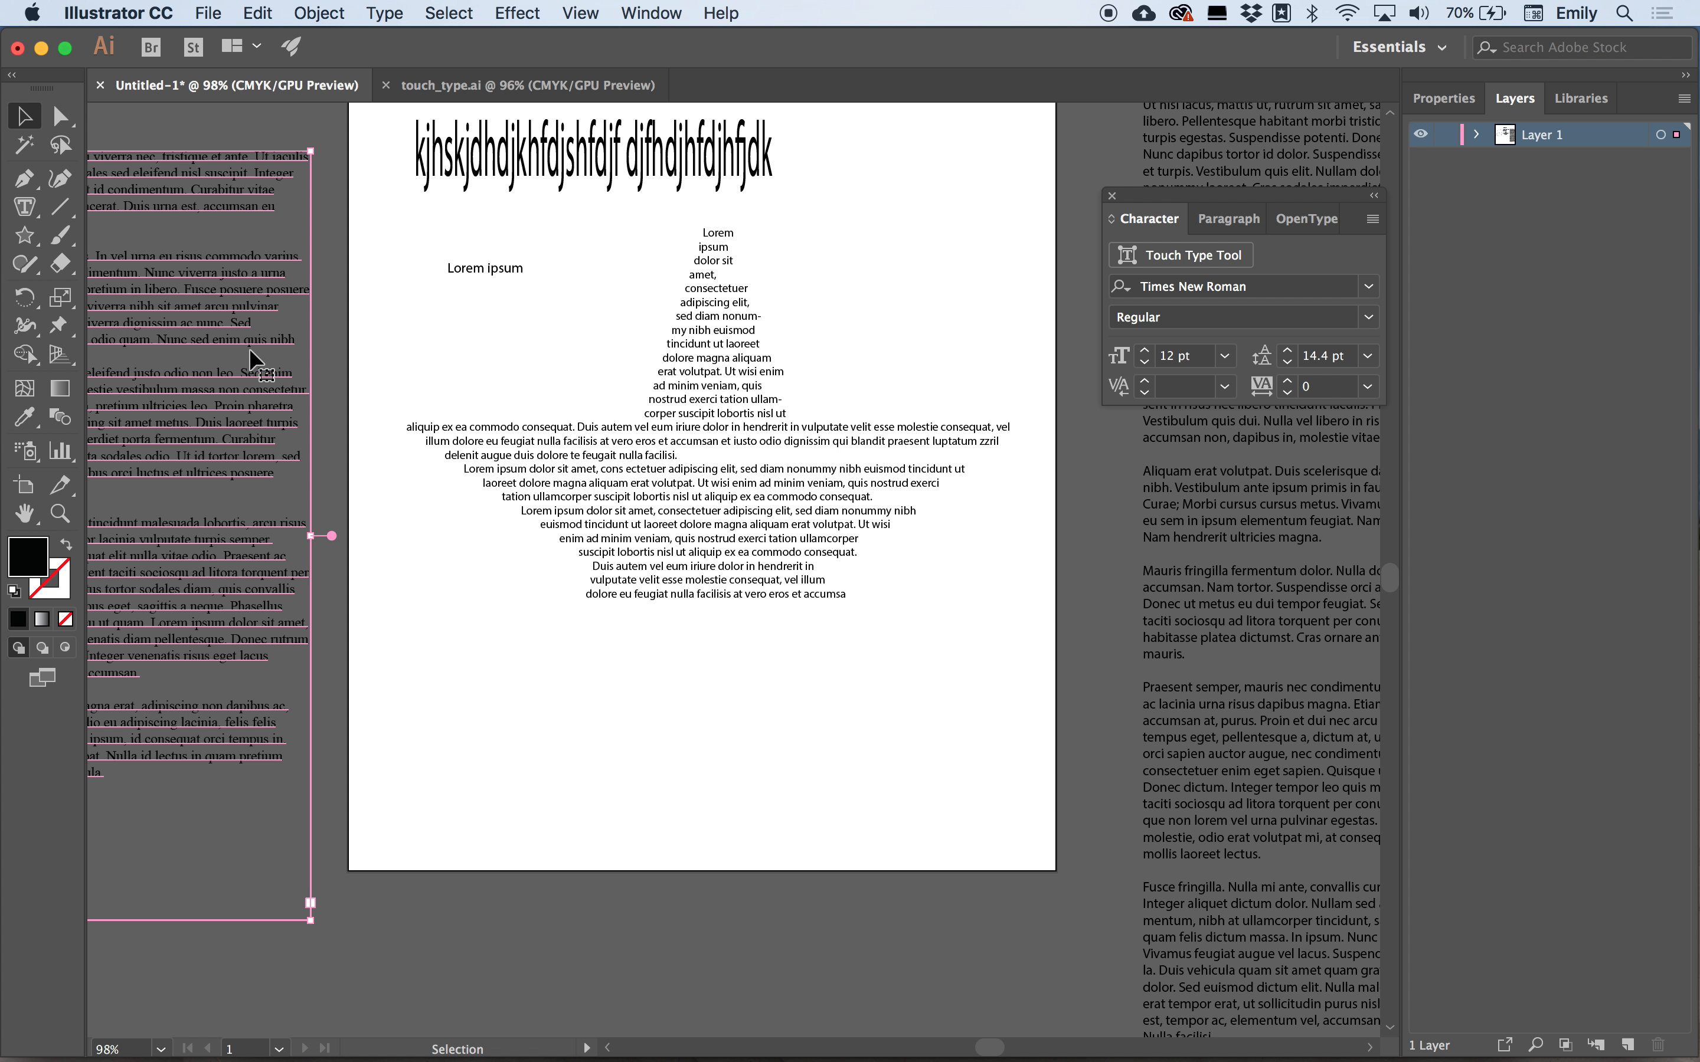
{"action": "scroll", "coordinate": [250, 351], "scroll_direction": "left", "scroll_amount": 3}
{"action": "scroll", "coordinate": [249, 348], "scroll_direction": "left", "scroll_amount": 5}
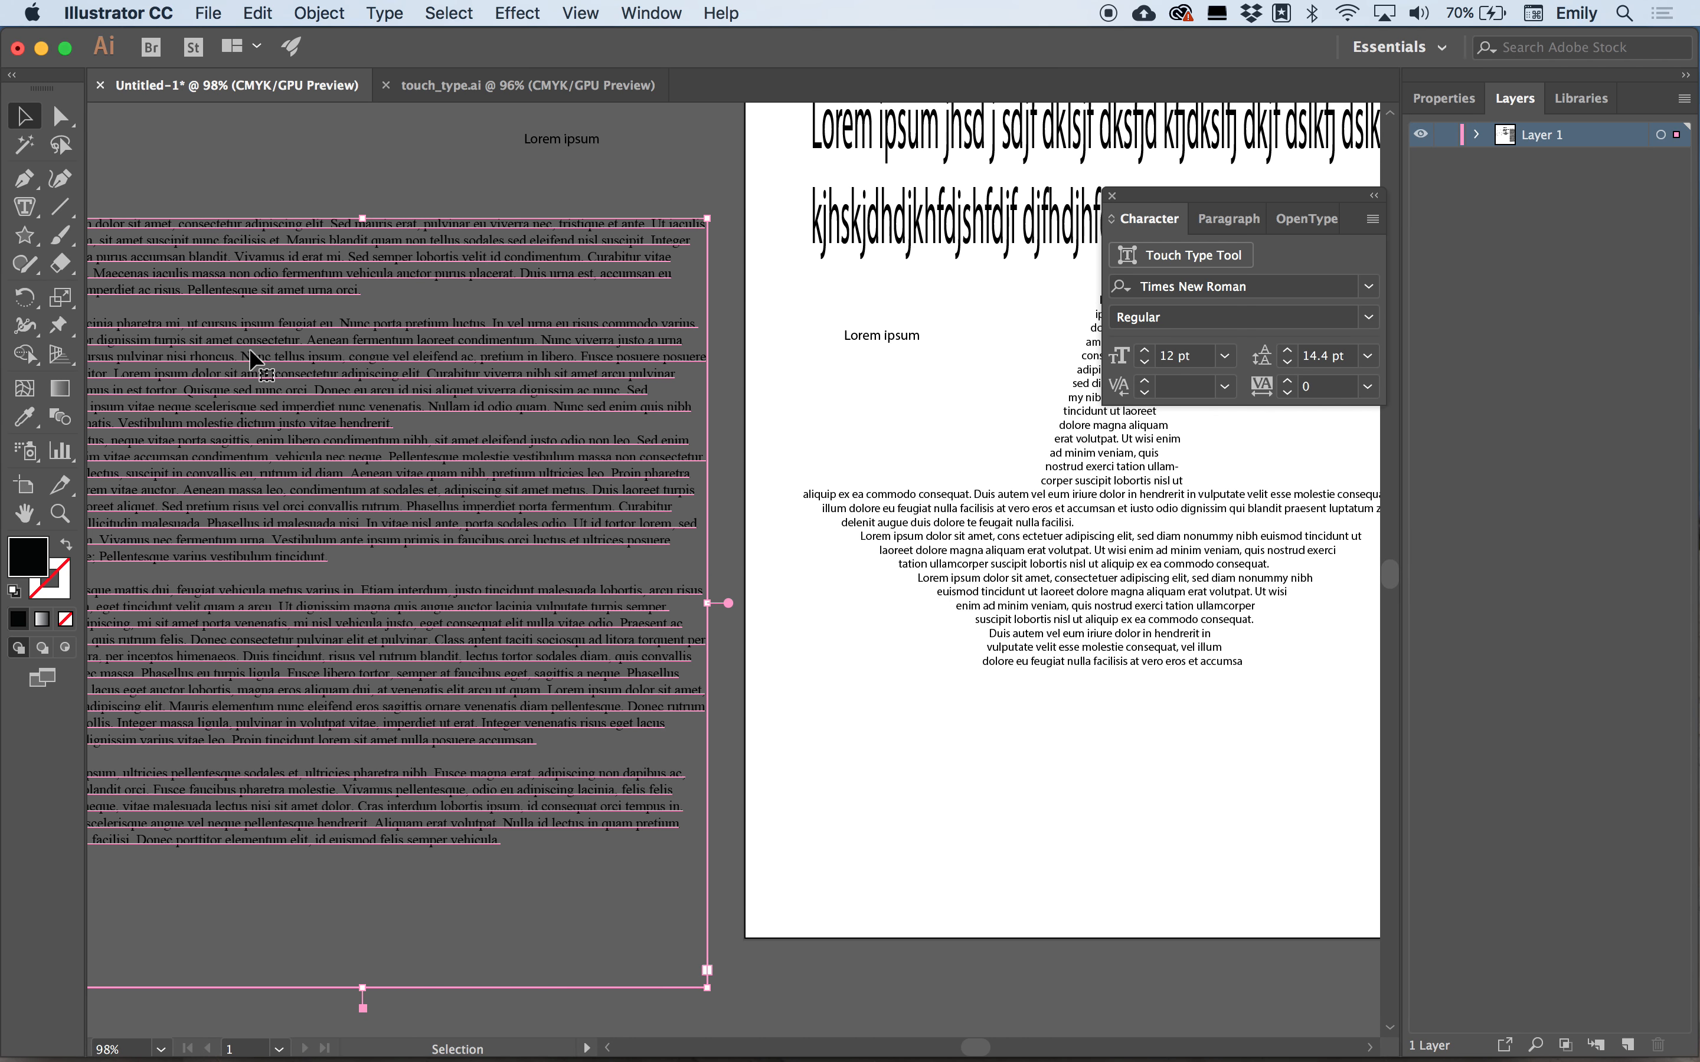
{"action": "double_click", "coordinate": [255, 355]}
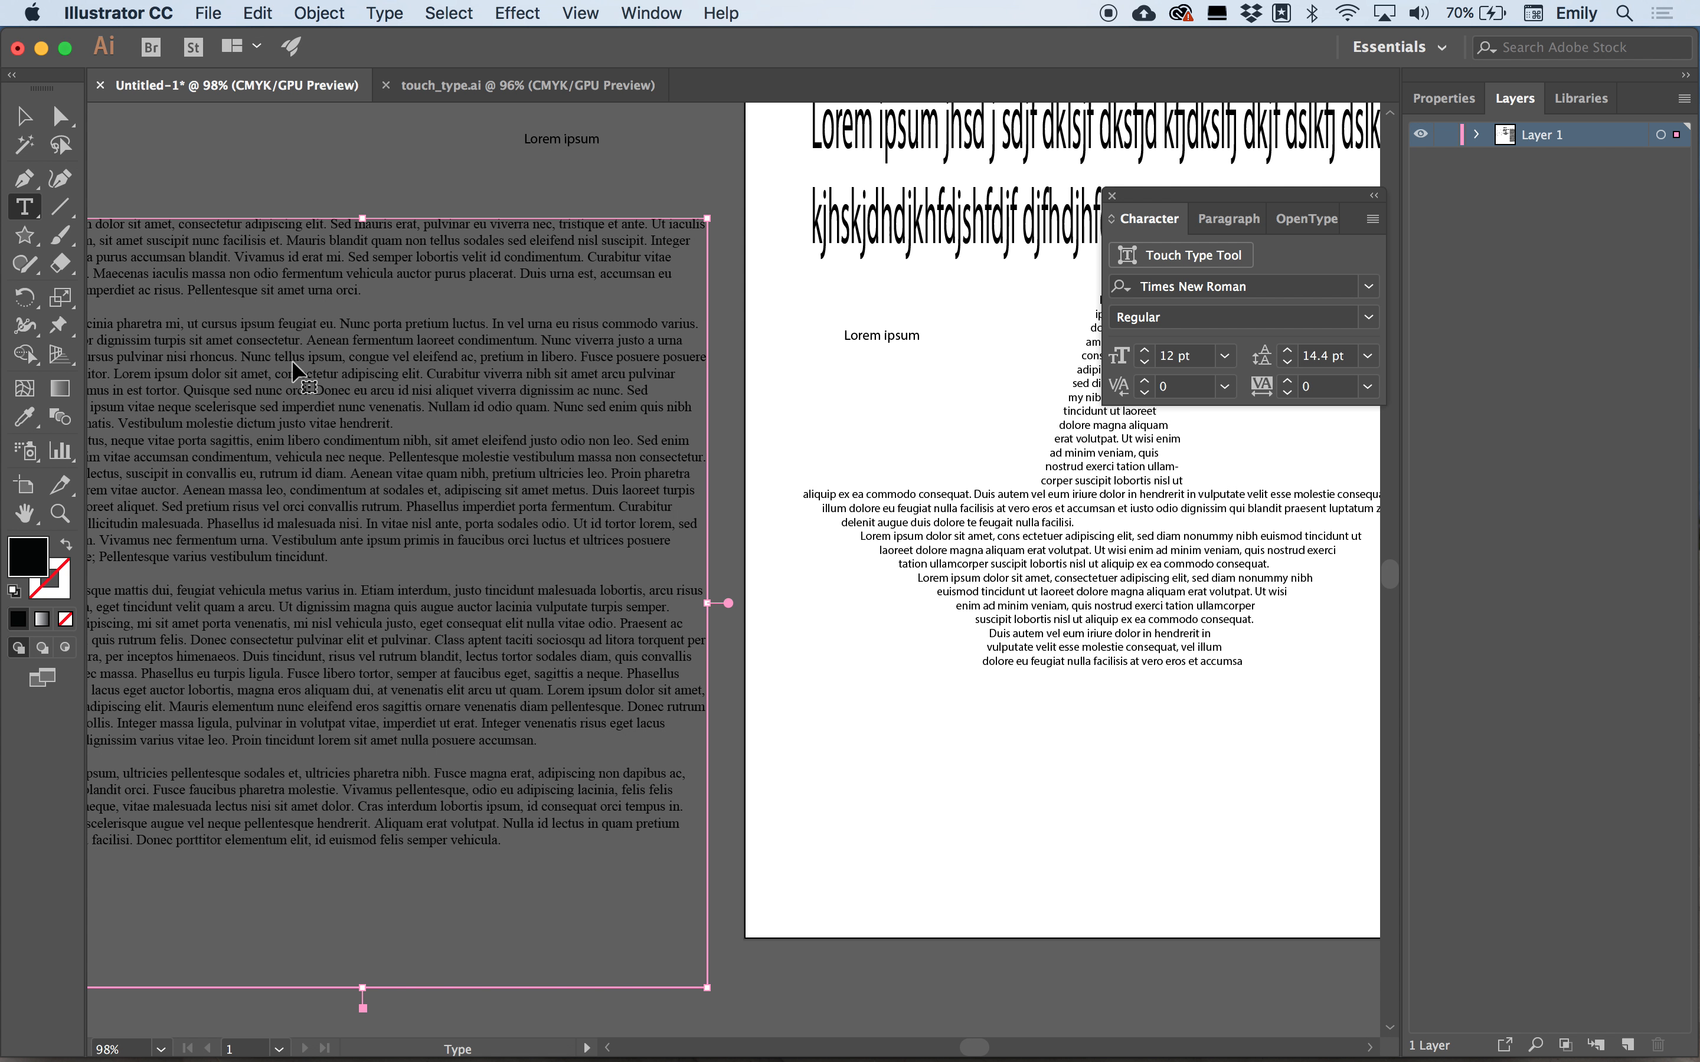
{"action": "key", "text": "super+a"}
{"action": "key", "text": "super"}
{"action": "key", "text": "super"}
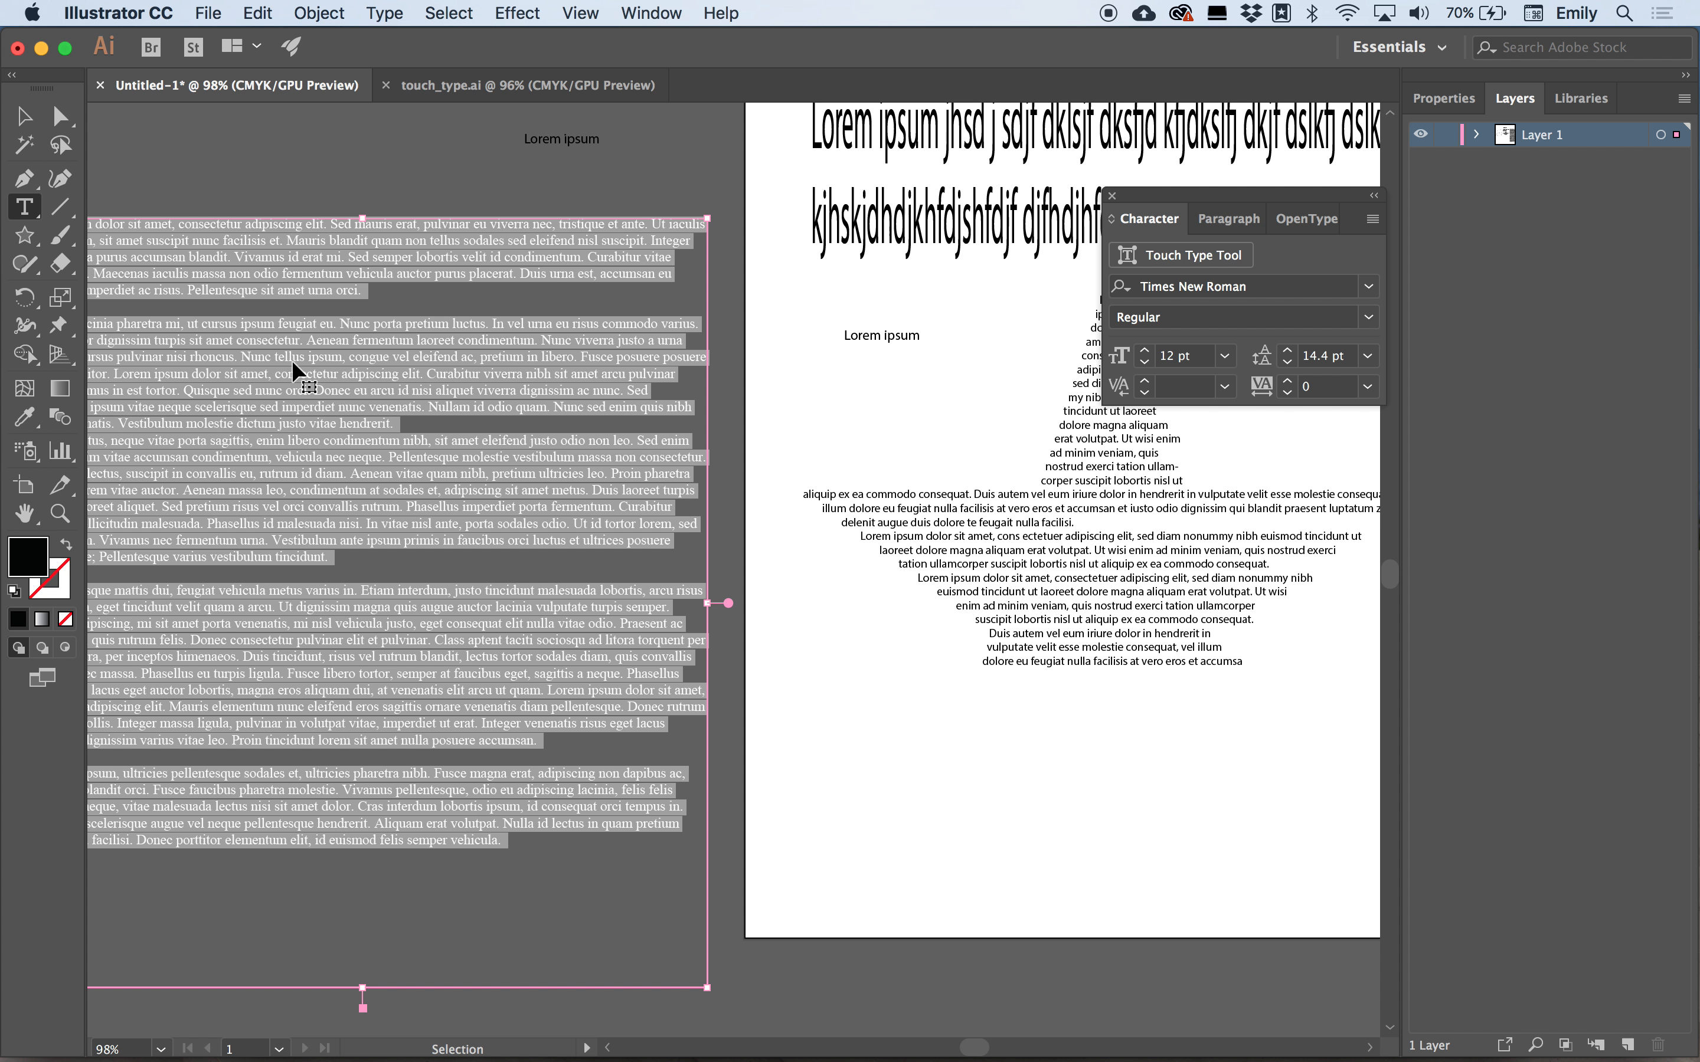
Replace the star's placeholder text with the copied text.
{"action": "left_click", "coordinate": [1065, 500]}
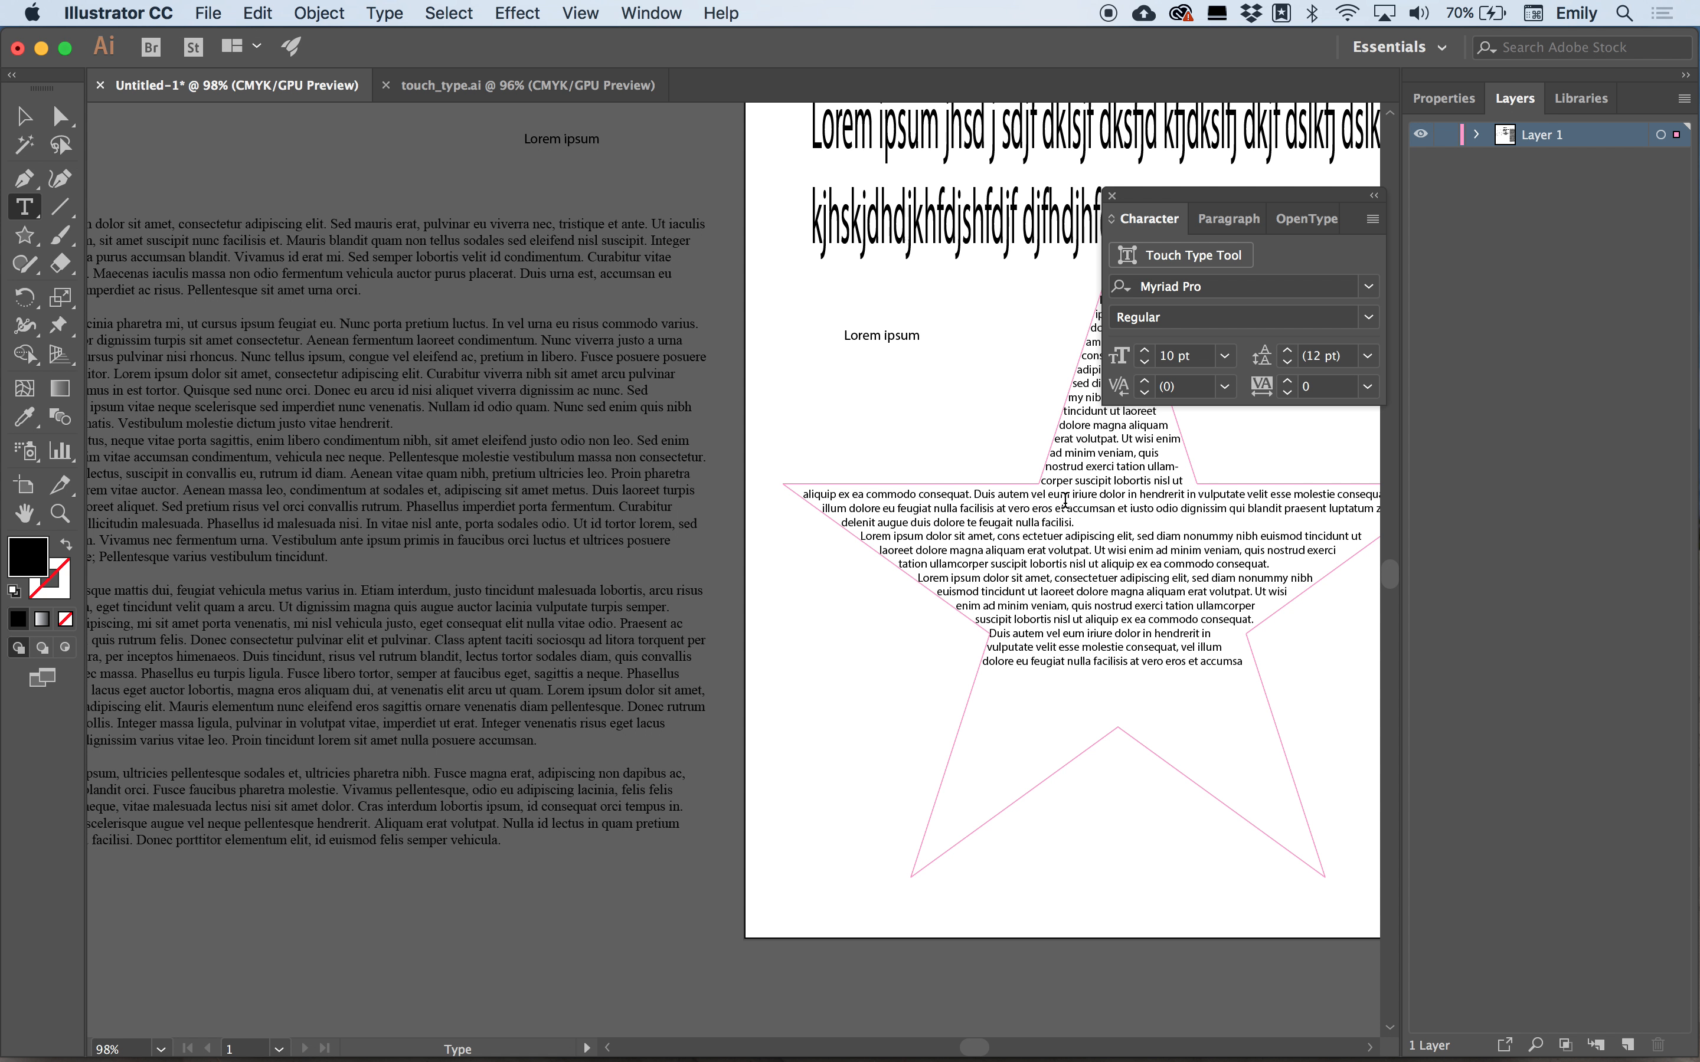
{"action": "key", "text": "super+a"}
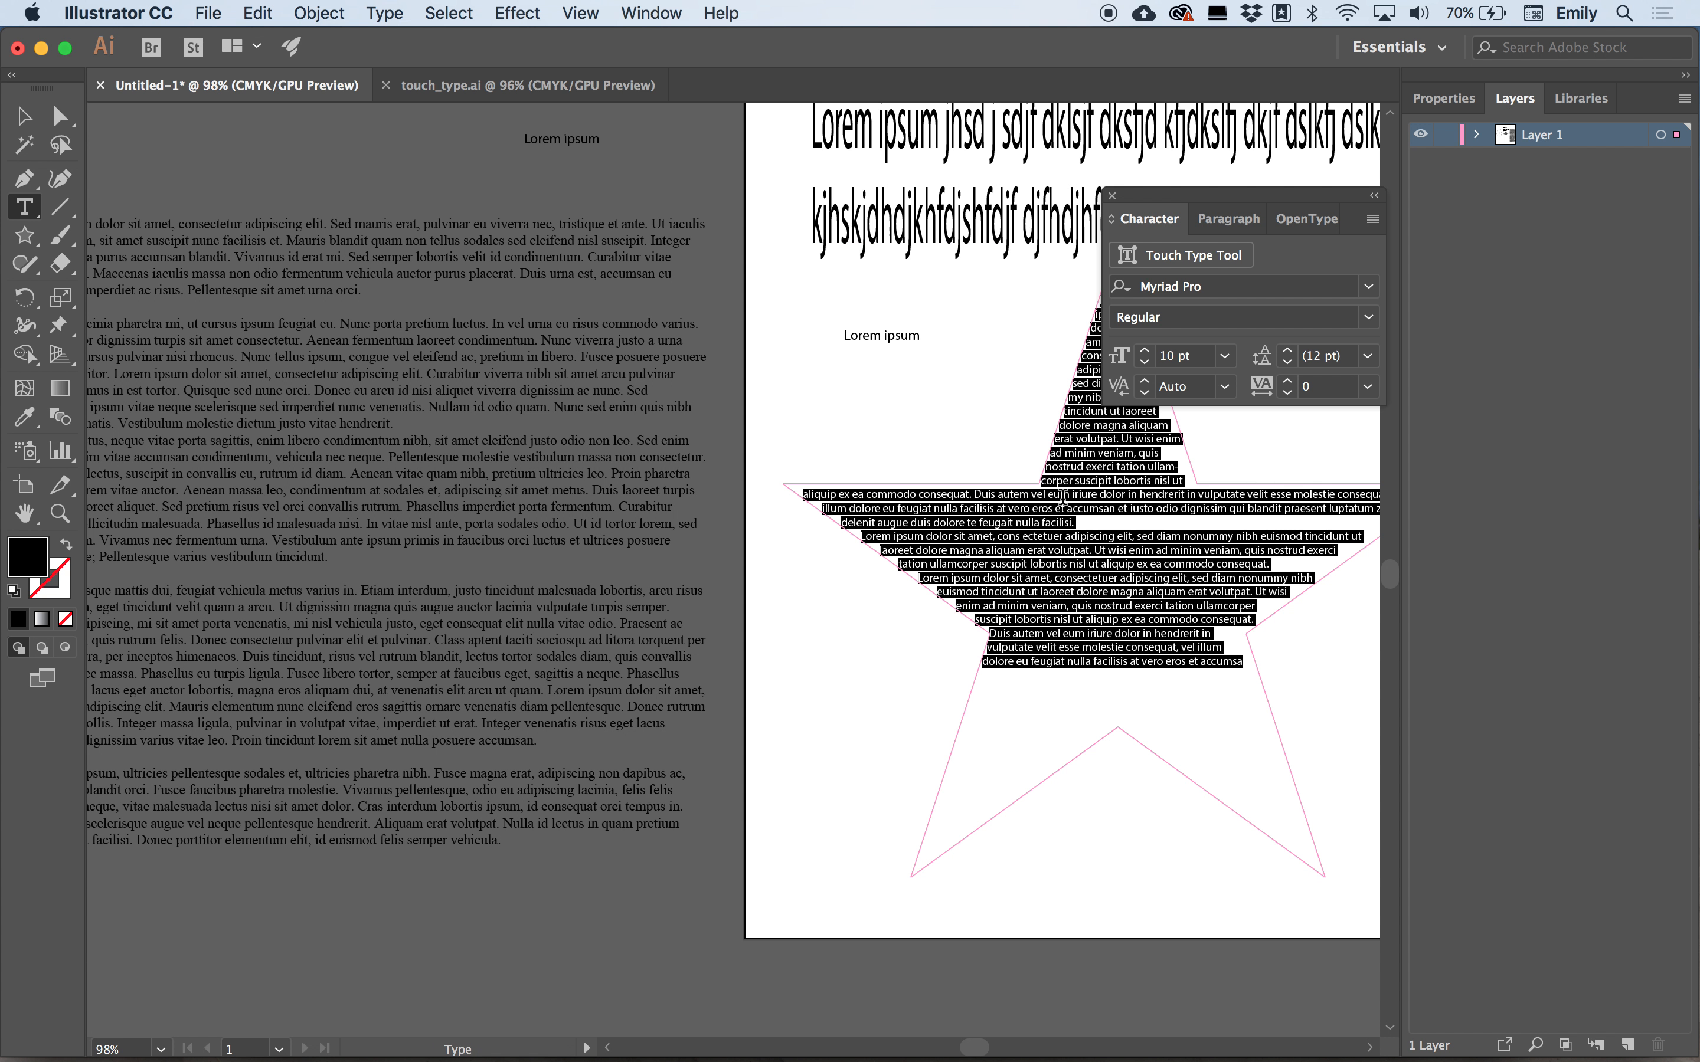
{"action": "key", "text": "super+v"}
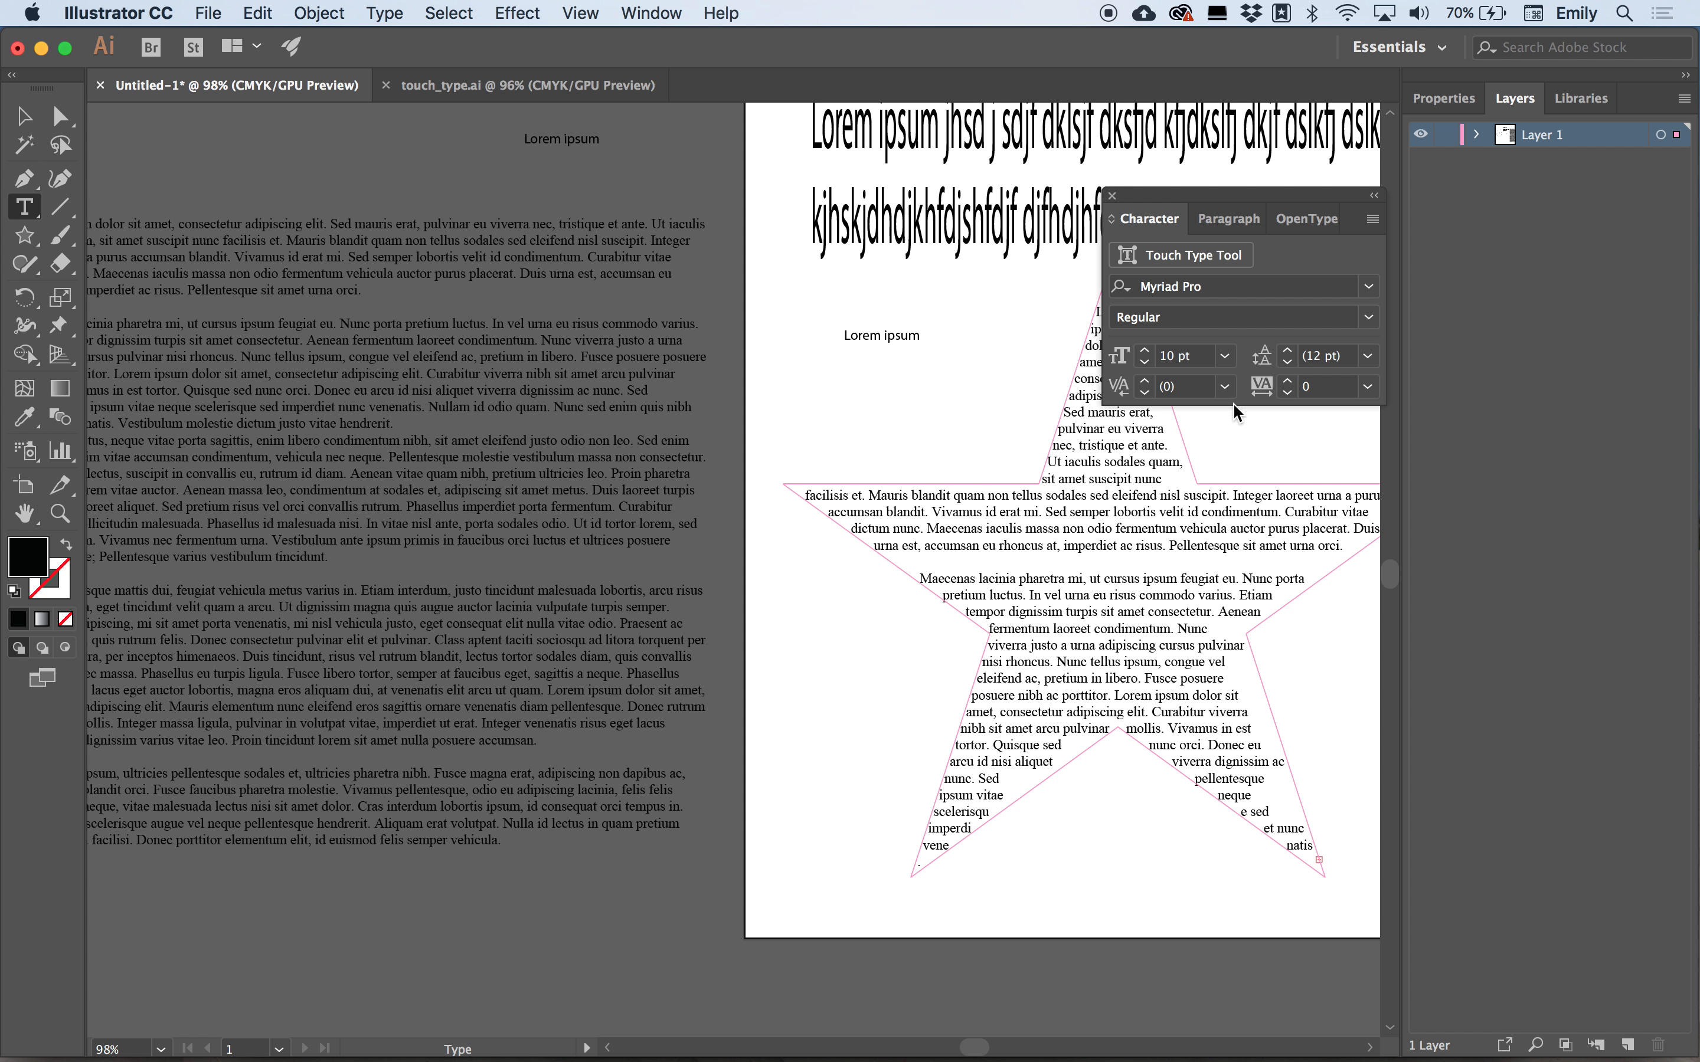
Select all the text in the star and set its font size to 10 pt.
{"action": "key", "text": "super+a"}
{"action": "left_click", "coordinate": [1225, 357]}
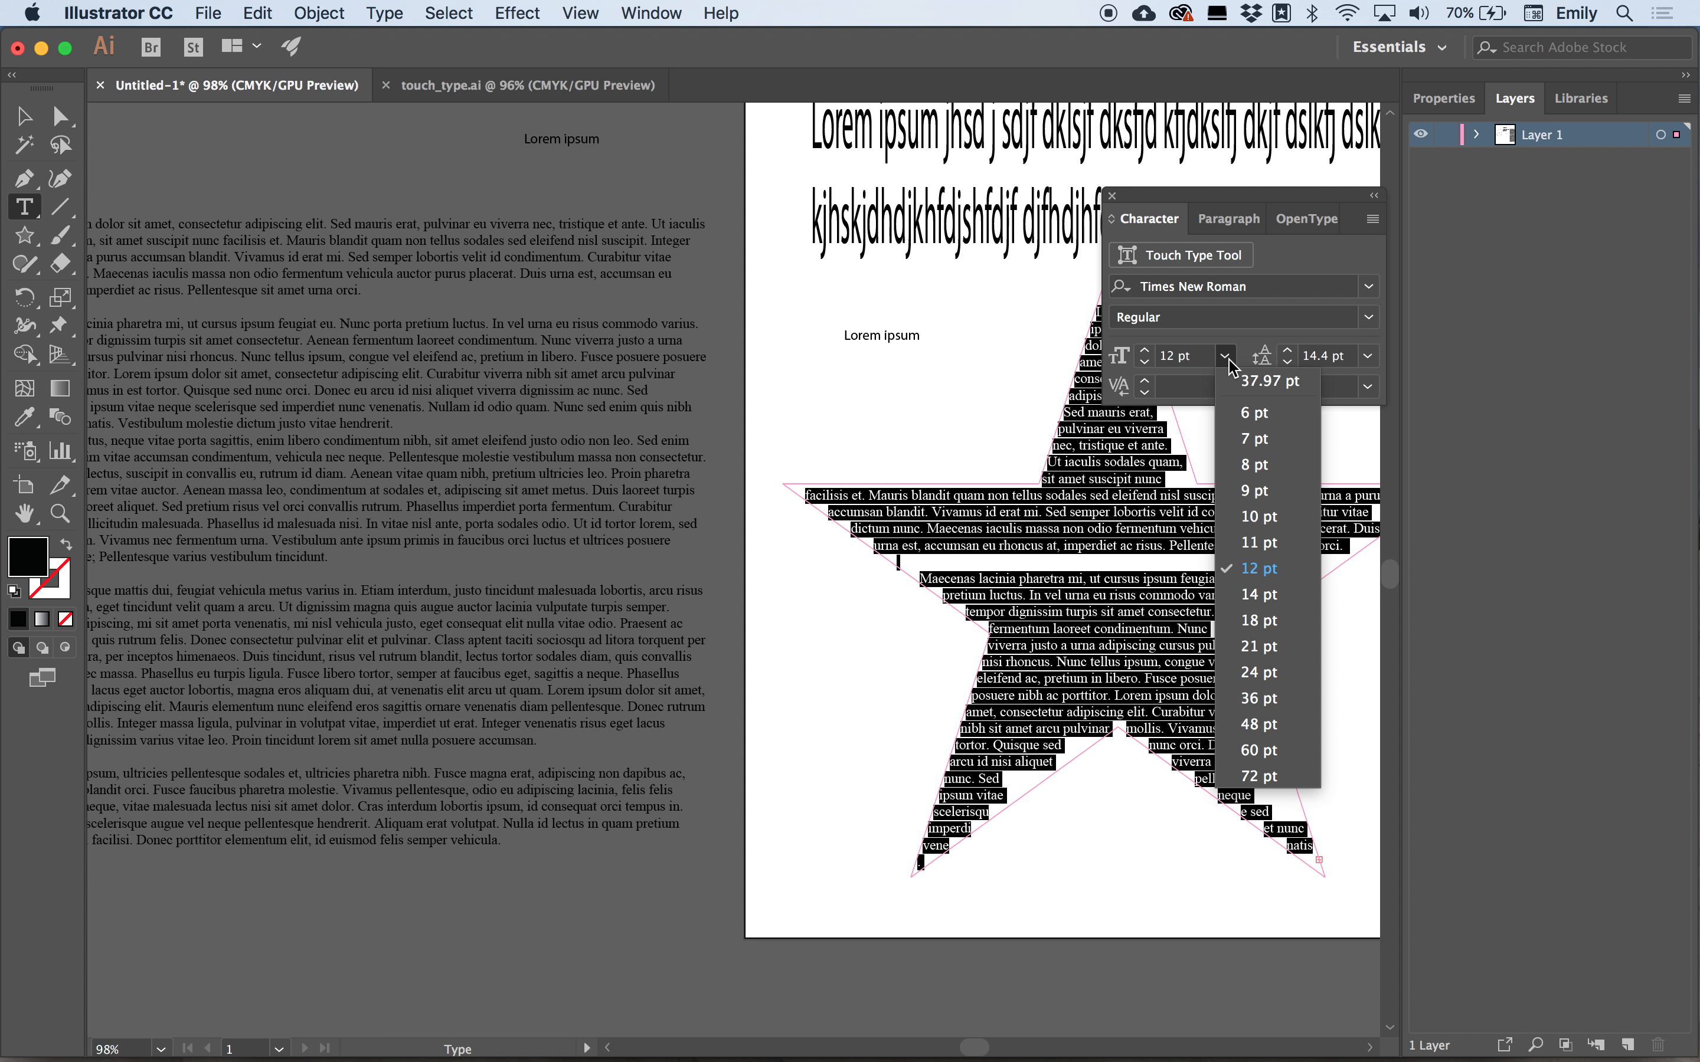
{"action": "left_click", "coordinate": [1259, 516]}
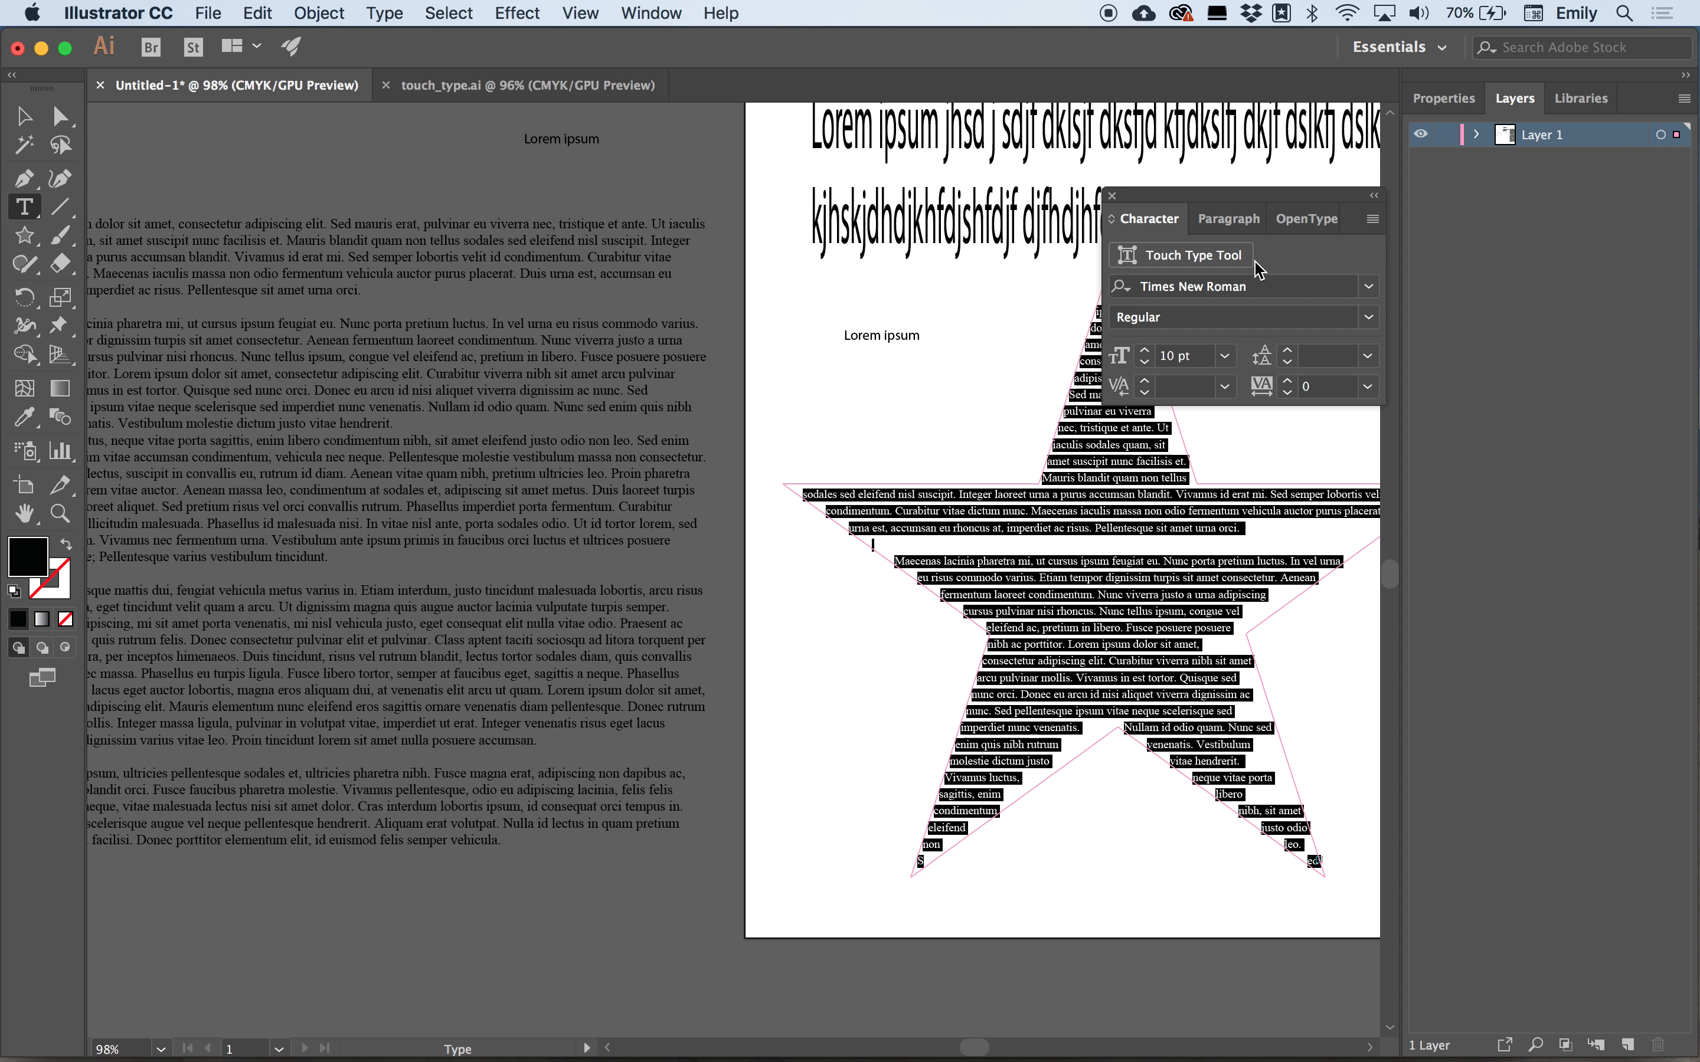
Remove the paragraph break so the star's text flows as a single paragraph.
{"action": "scroll", "coordinate": [991, 486], "scroll_direction": "right", "scroll_amount": 8}
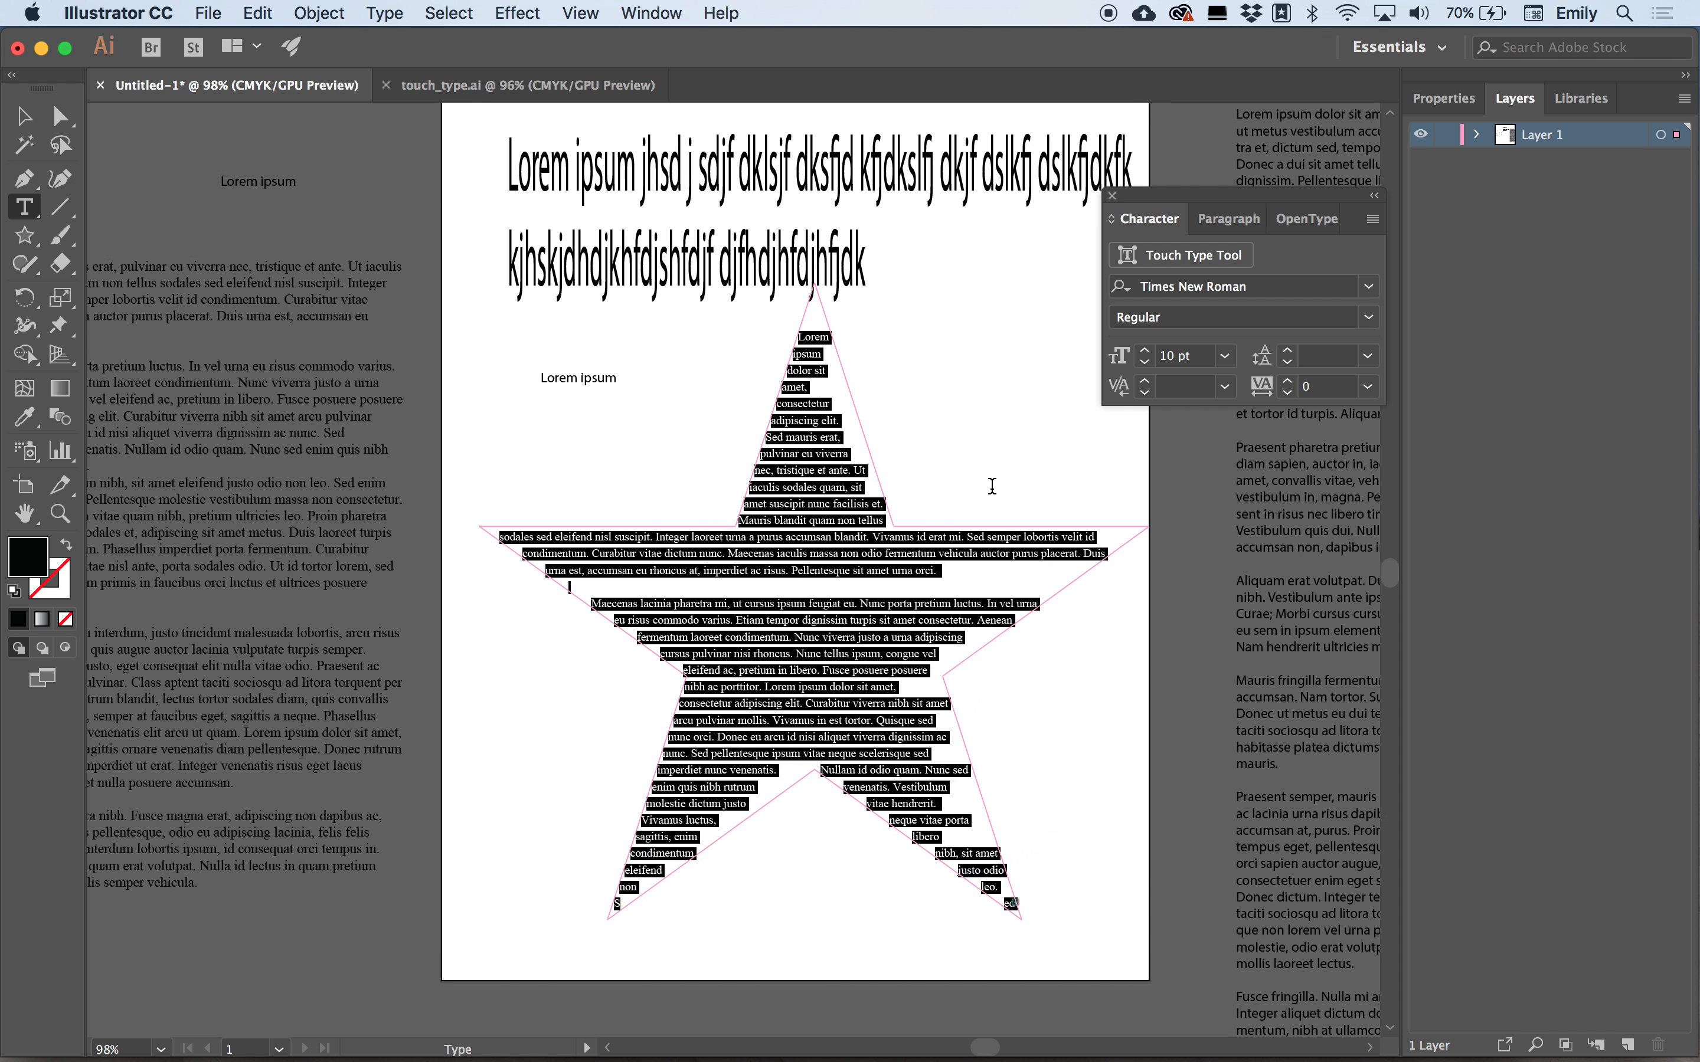
{"action": "key", "text": "super+equal"}
{"action": "key", "text": "super+equal"}
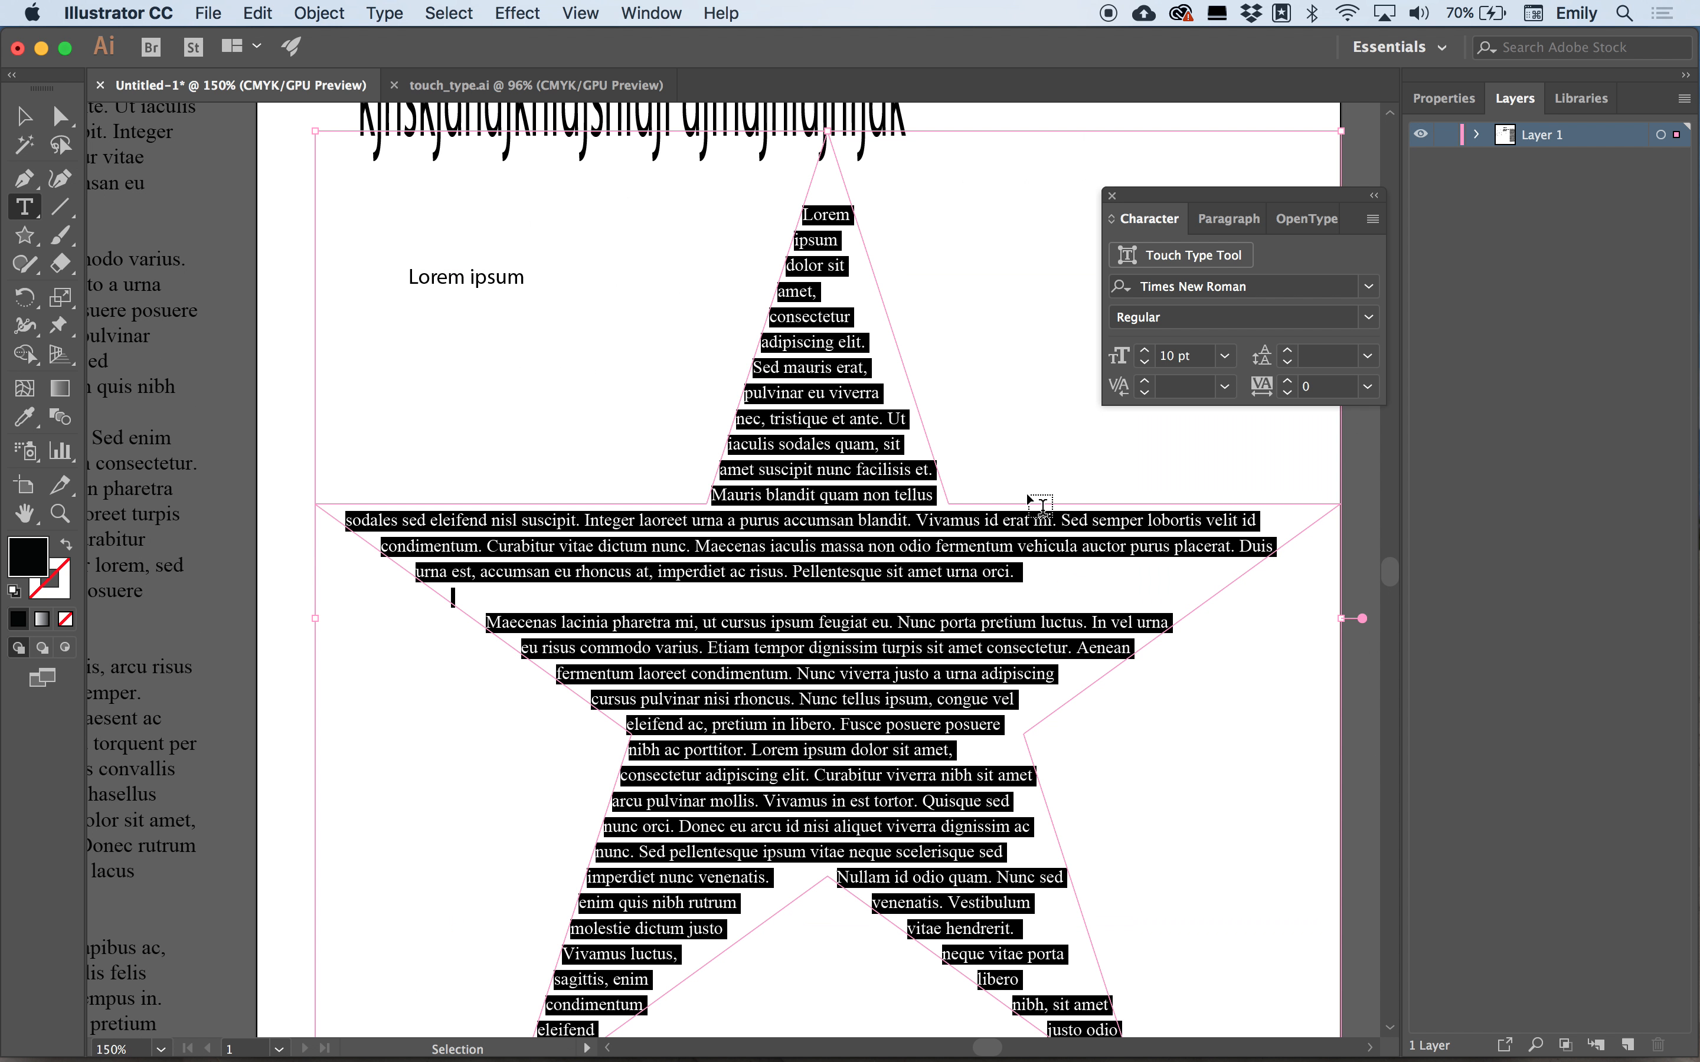
{"action": "scroll", "coordinate": [1030, 502], "scroll_direction": "down", "scroll_amount": 2}
{"action": "scroll", "coordinate": [1031, 502], "scroll_direction": "right", "scroll_amount": 2}
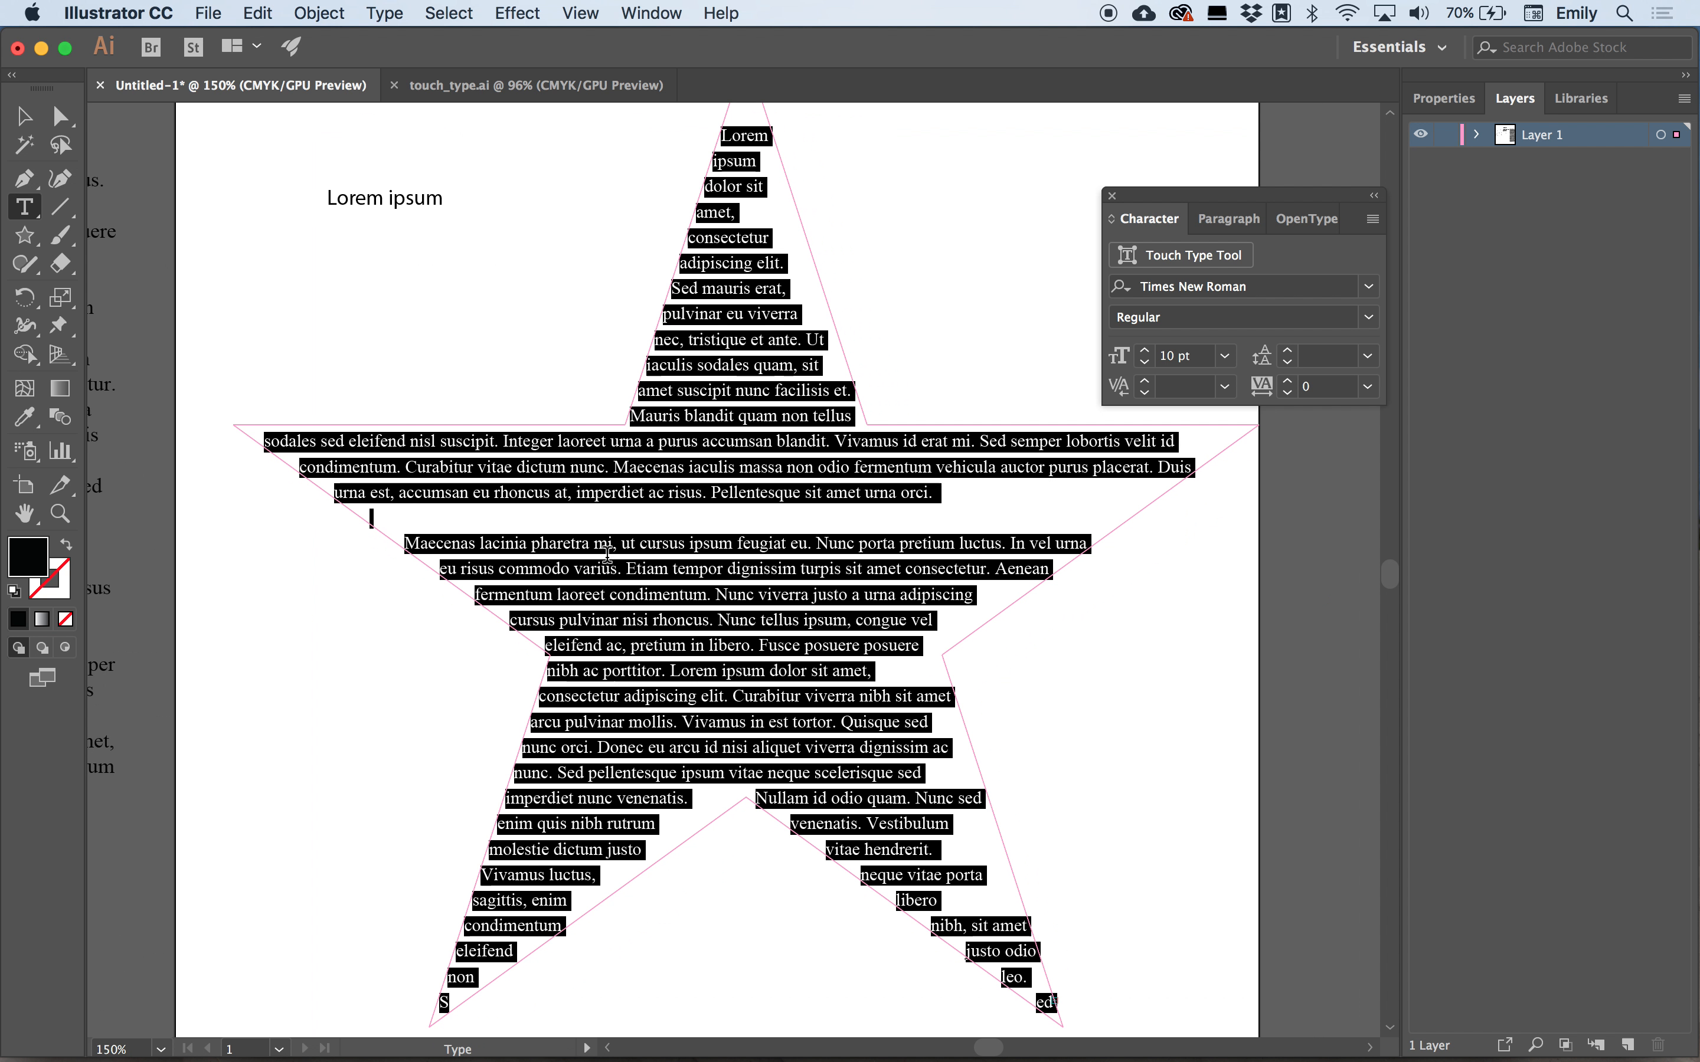
{"action": "left_click", "coordinate": [406, 541]}
{"action": "key", "text": "BackSpace"}
{"action": "key", "text": "BackSpace"}
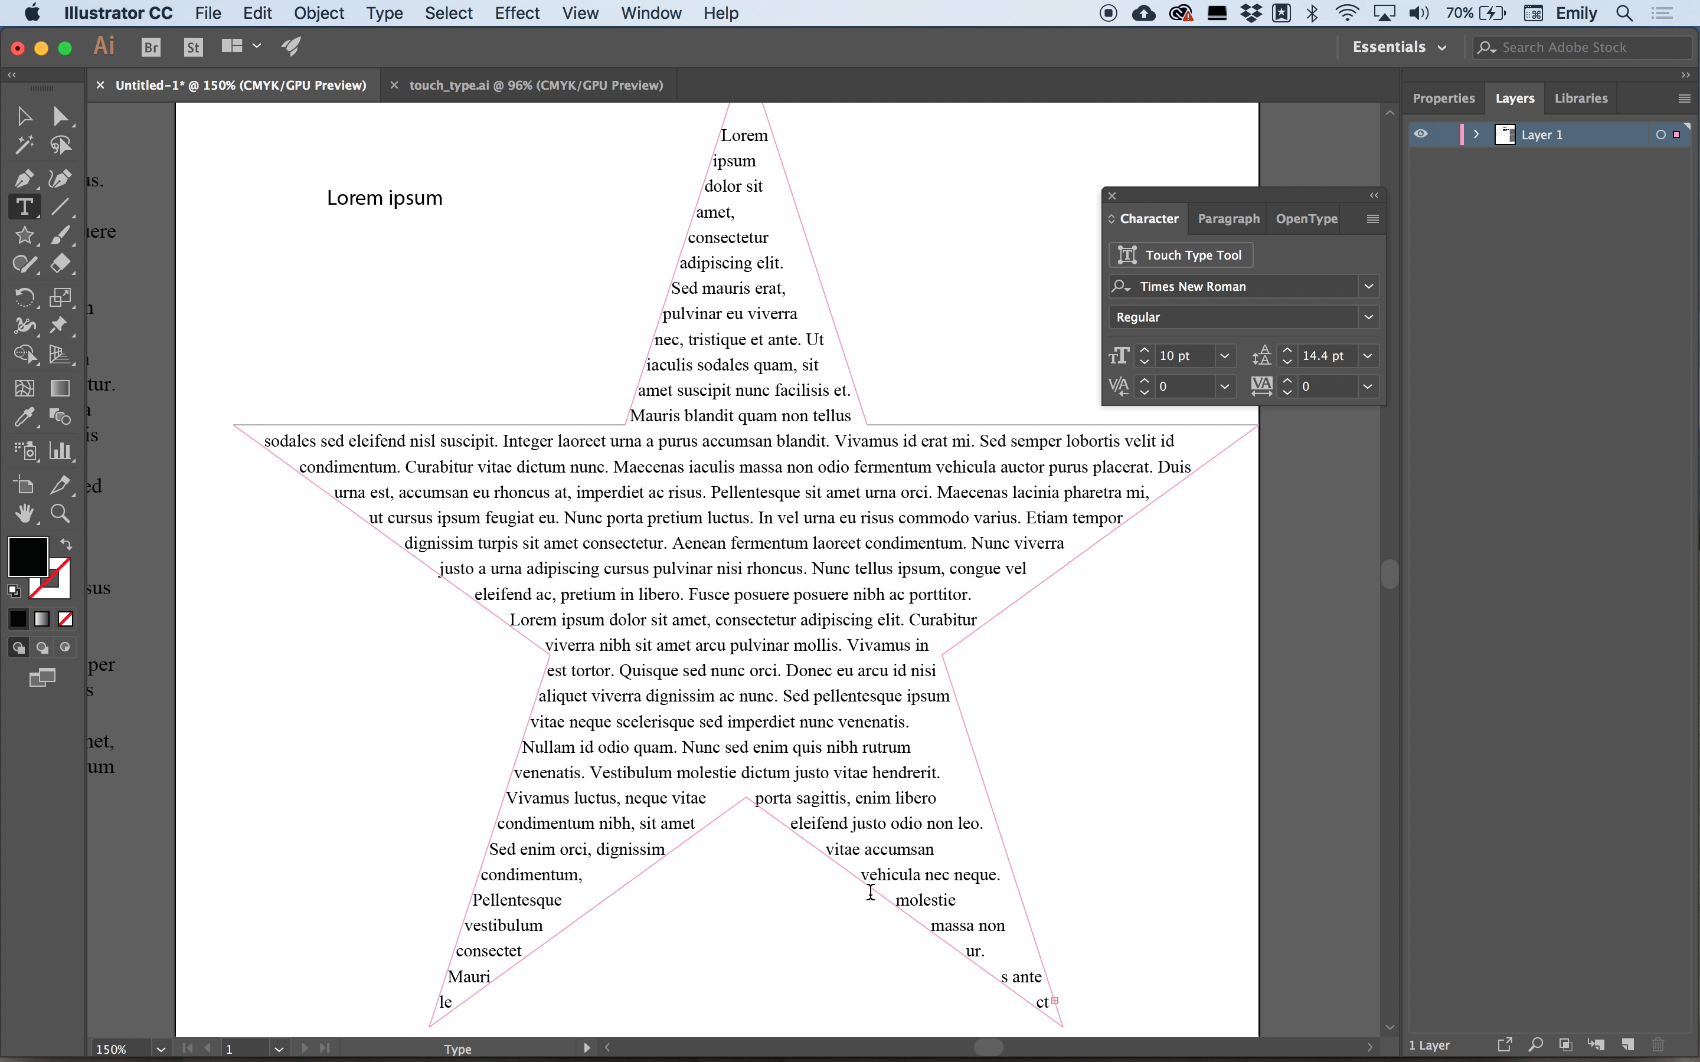
Insert two line breaks inside the first word so it fits the star's tip.
{"action": "scroll", "coordinate": [738, 306], "scroll_direction": "up", "scroll_amount": 3}
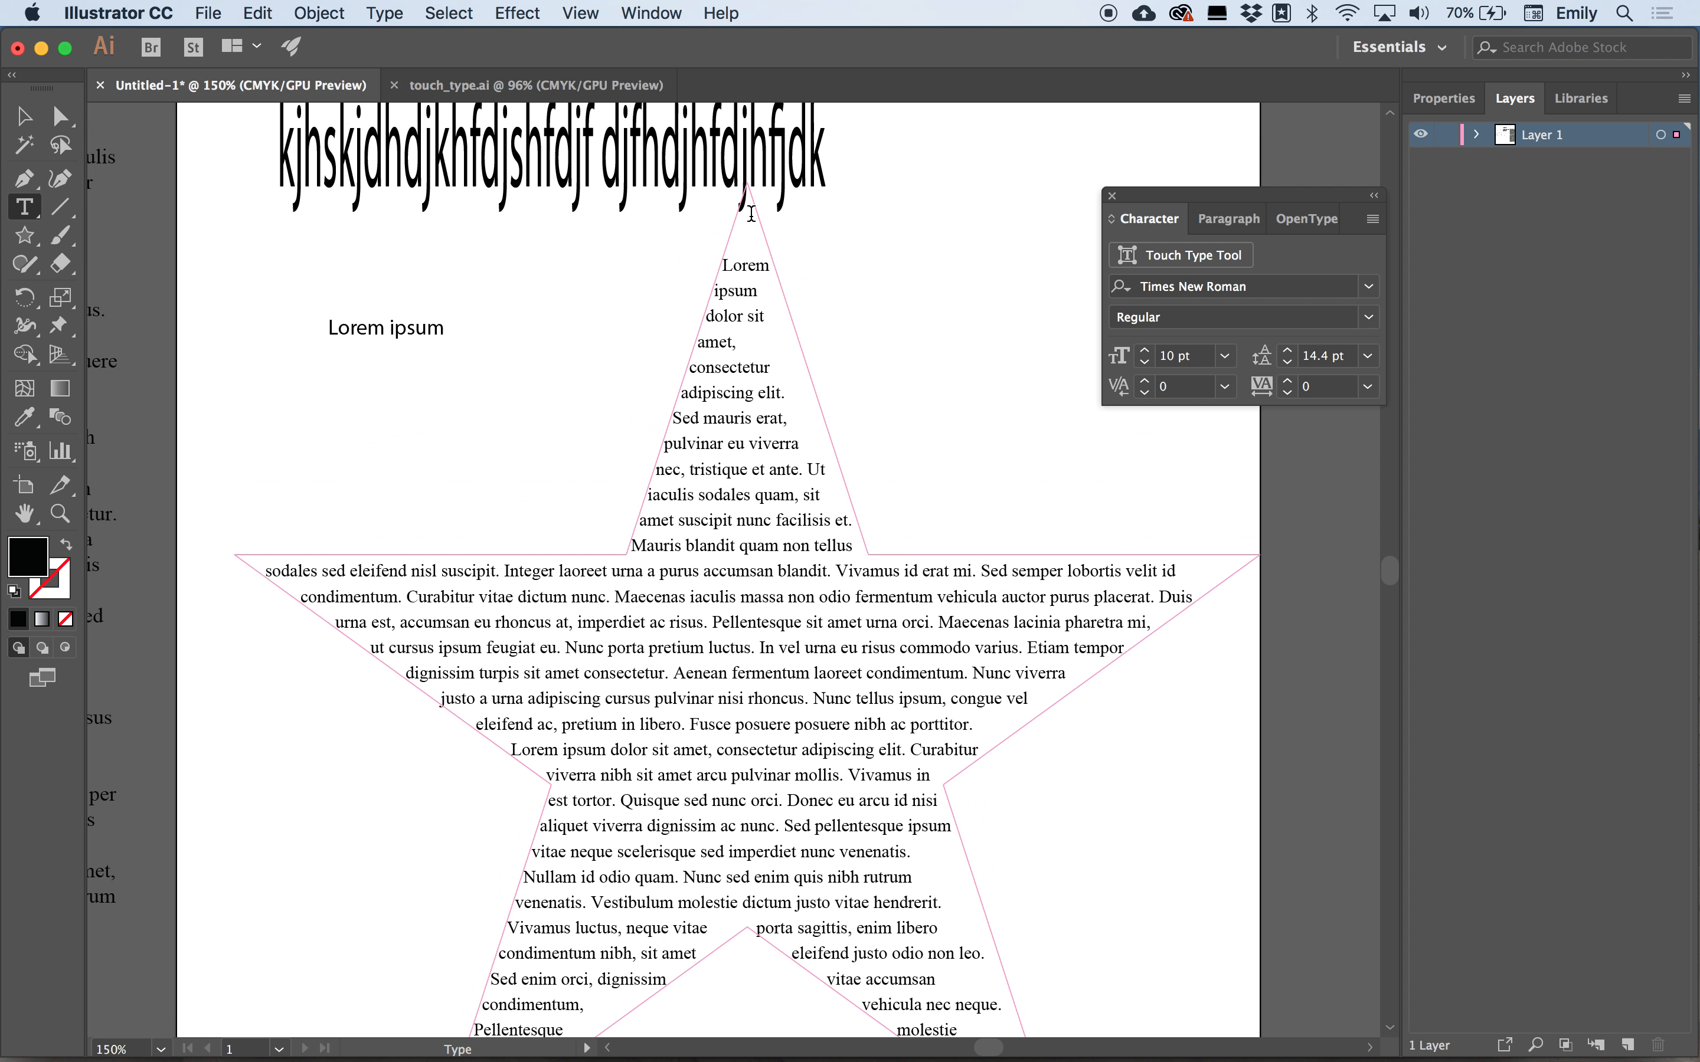
{"action": "left_click", "coordinate": [736, 265]}
{"action": "key", "text": "Return"}
{"action": "left_click", "coordinate": [742, 267]}
{"action": "key", "text": "Return"}
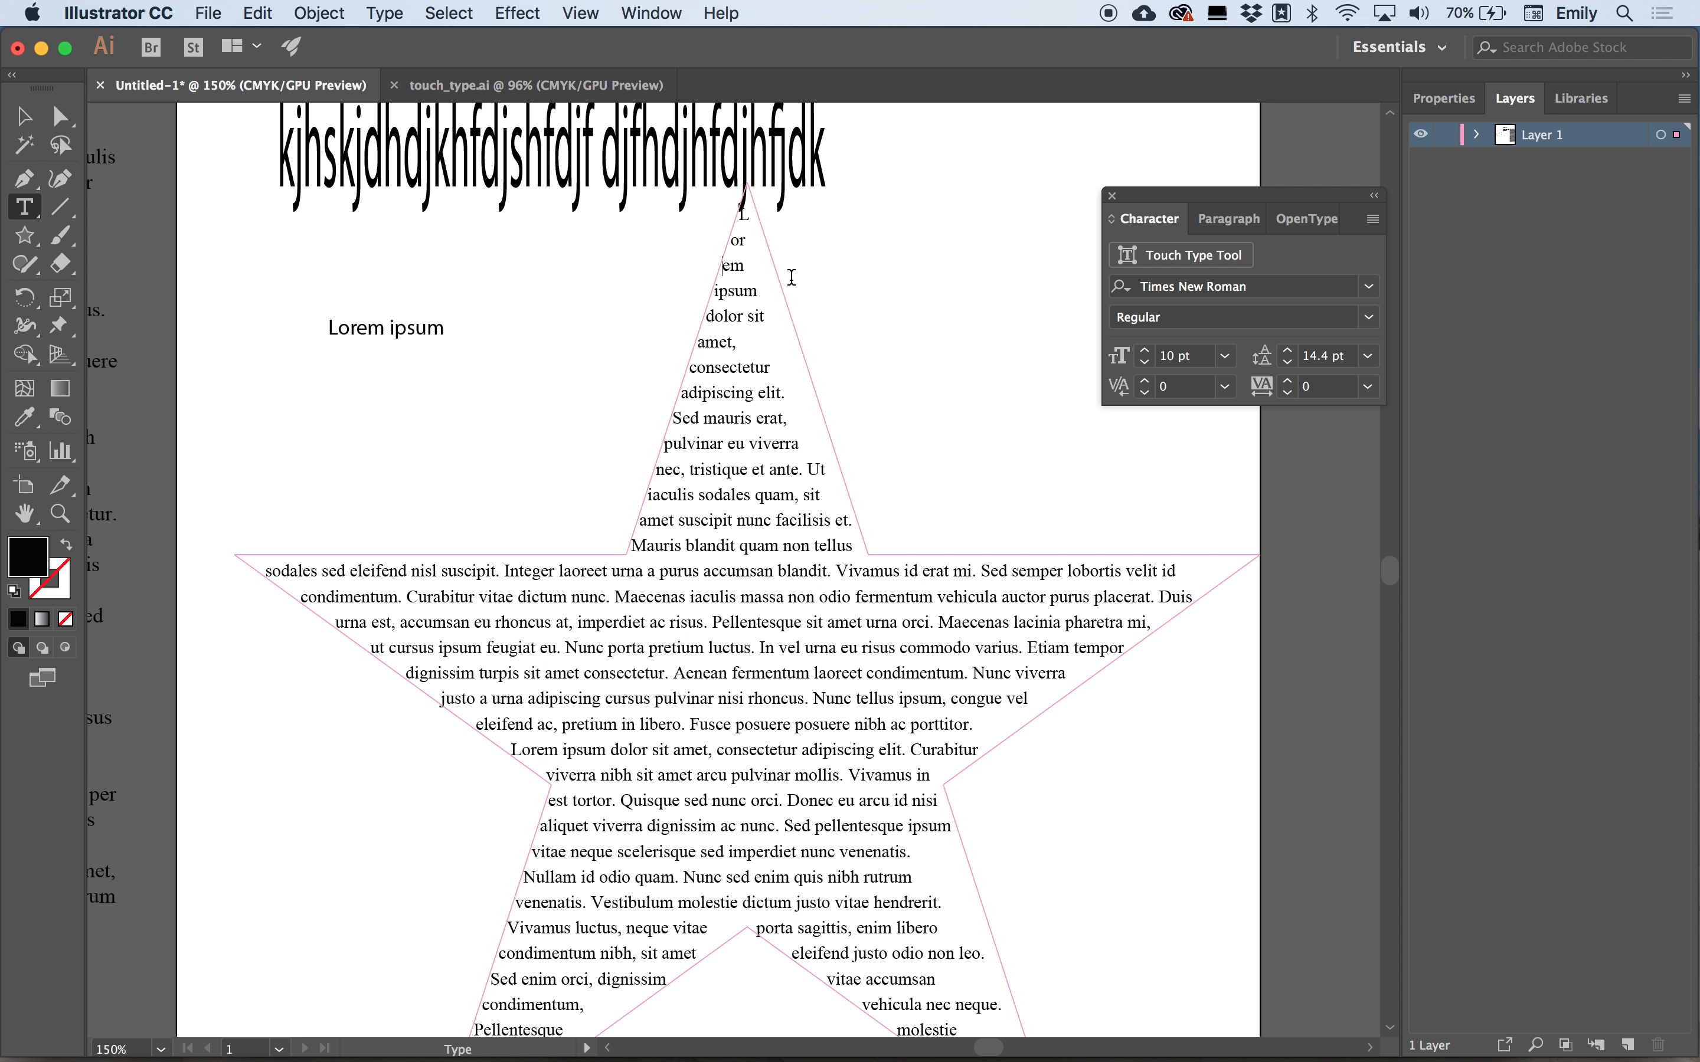
Set the star text's alignment to justify with last line aligned center.
{"action": "left_click", "coordinate": [1230, 223]}
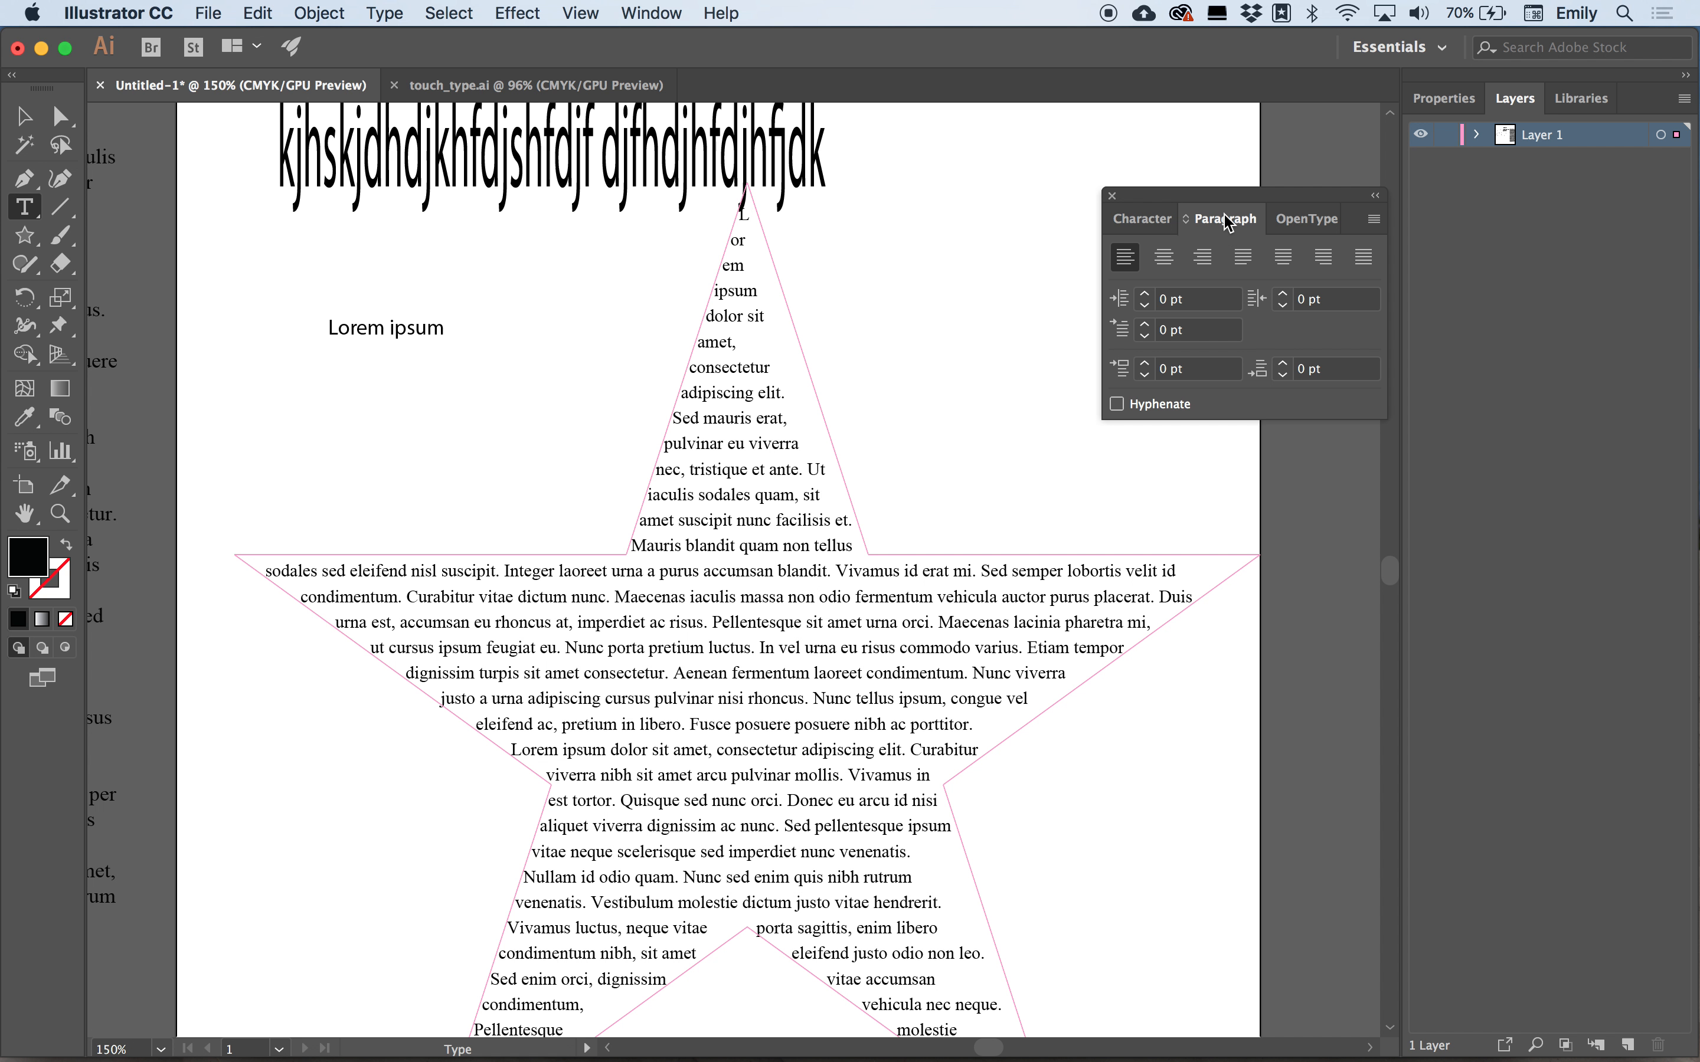
{"action": "left_click", "coordinate": [1289, 264]}
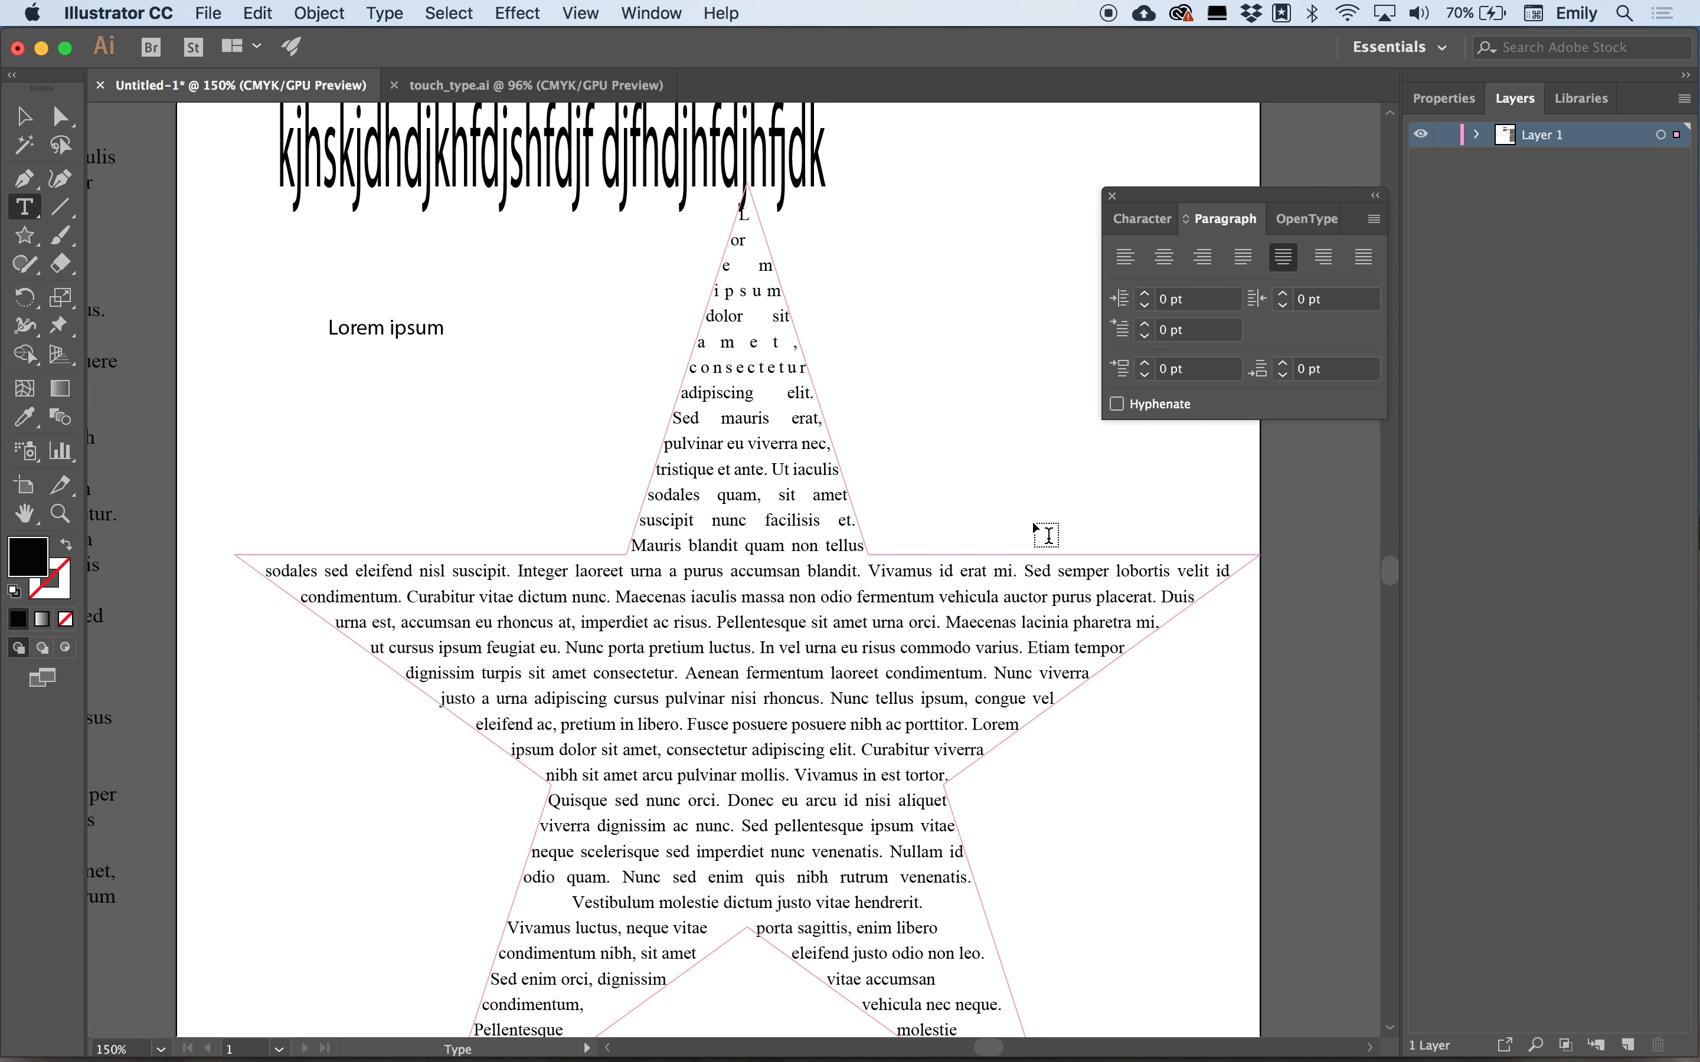
Adjust the line breaks in the text filling the star's two lower points.
{"action": "scroll", "coordinate": [765, 763], "scroll_direction": "down", "scroll_amount": 5}
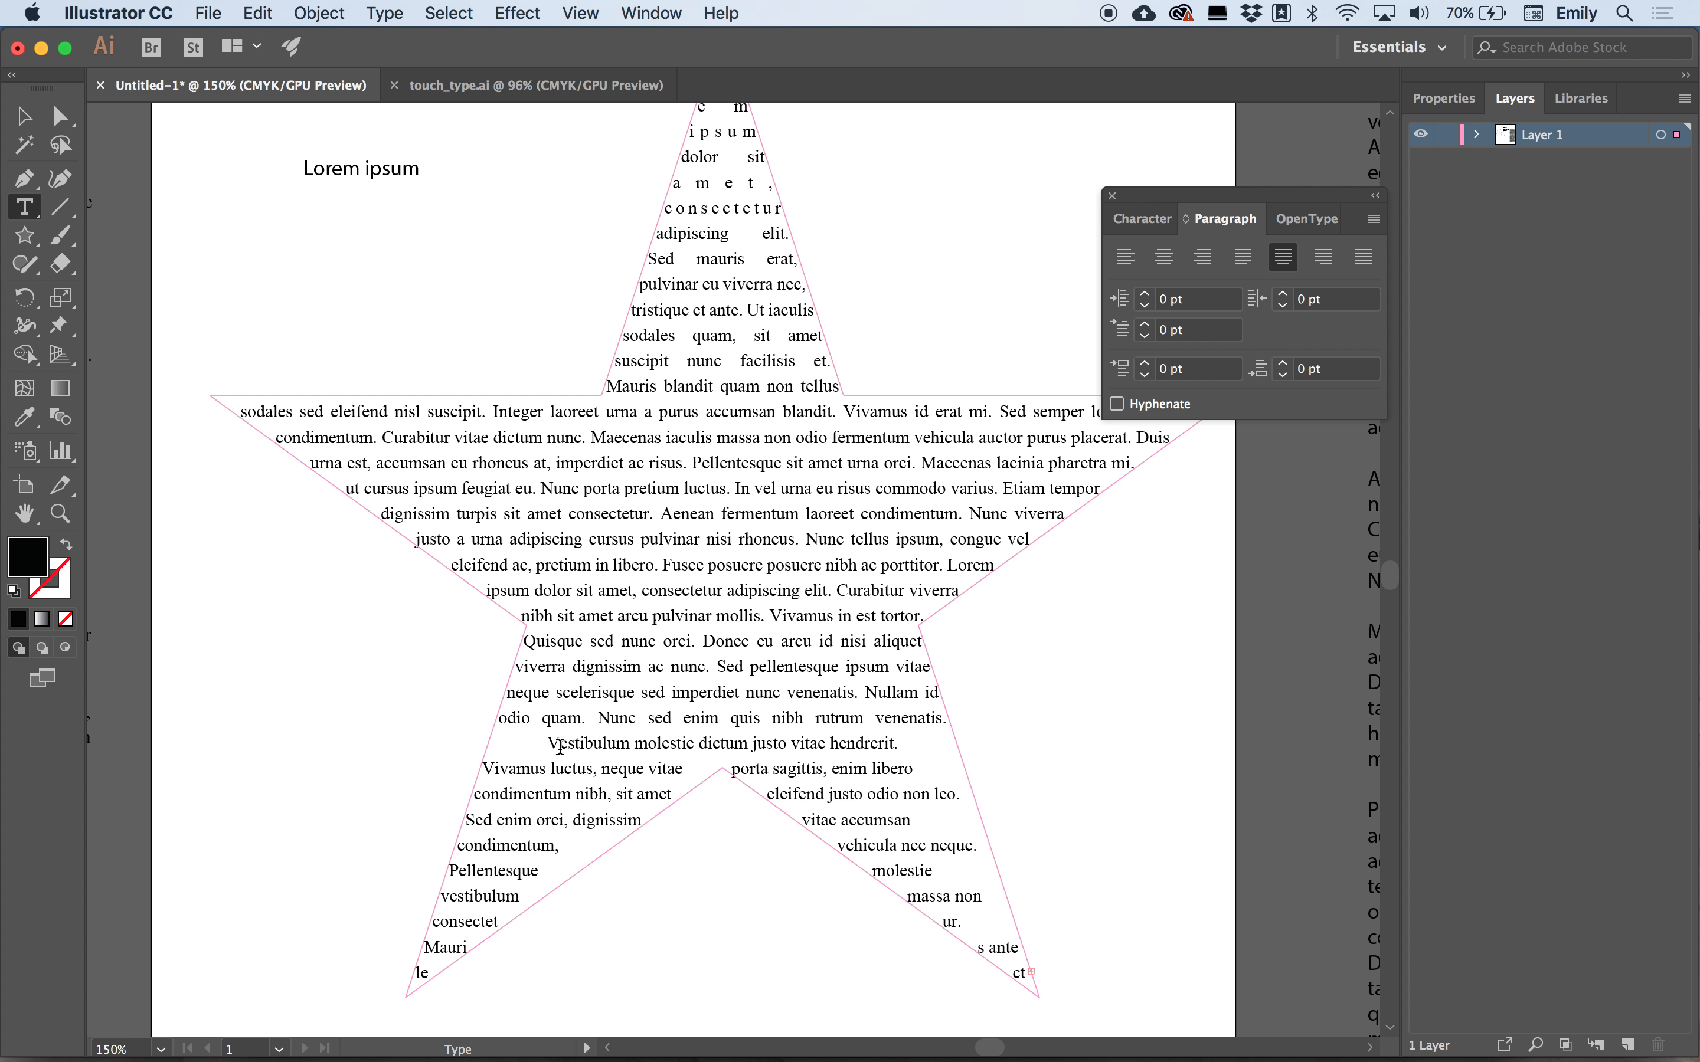
{"action": "left_click", "coordinate": [495, 776]}
{"action": "key", "text": "BackSpace"}
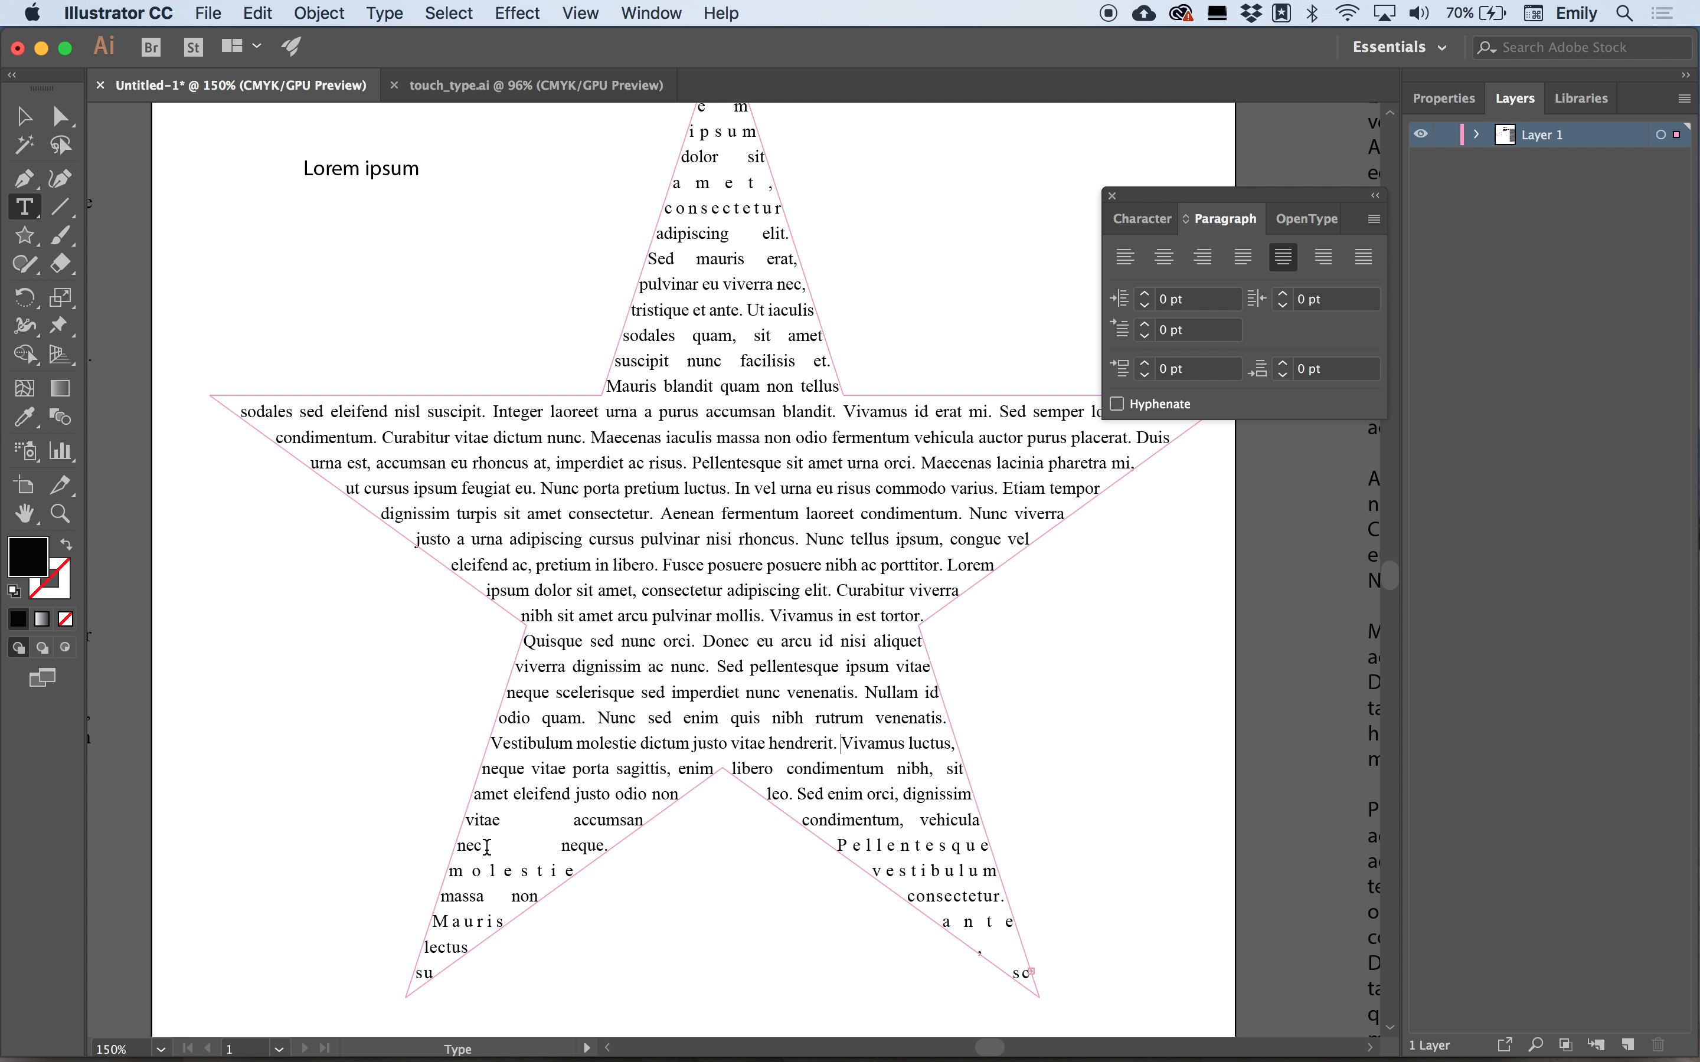
{"action": "left_click", "coordinate": [458, 848]}
{"action": "key", "text": "BackSpace"}
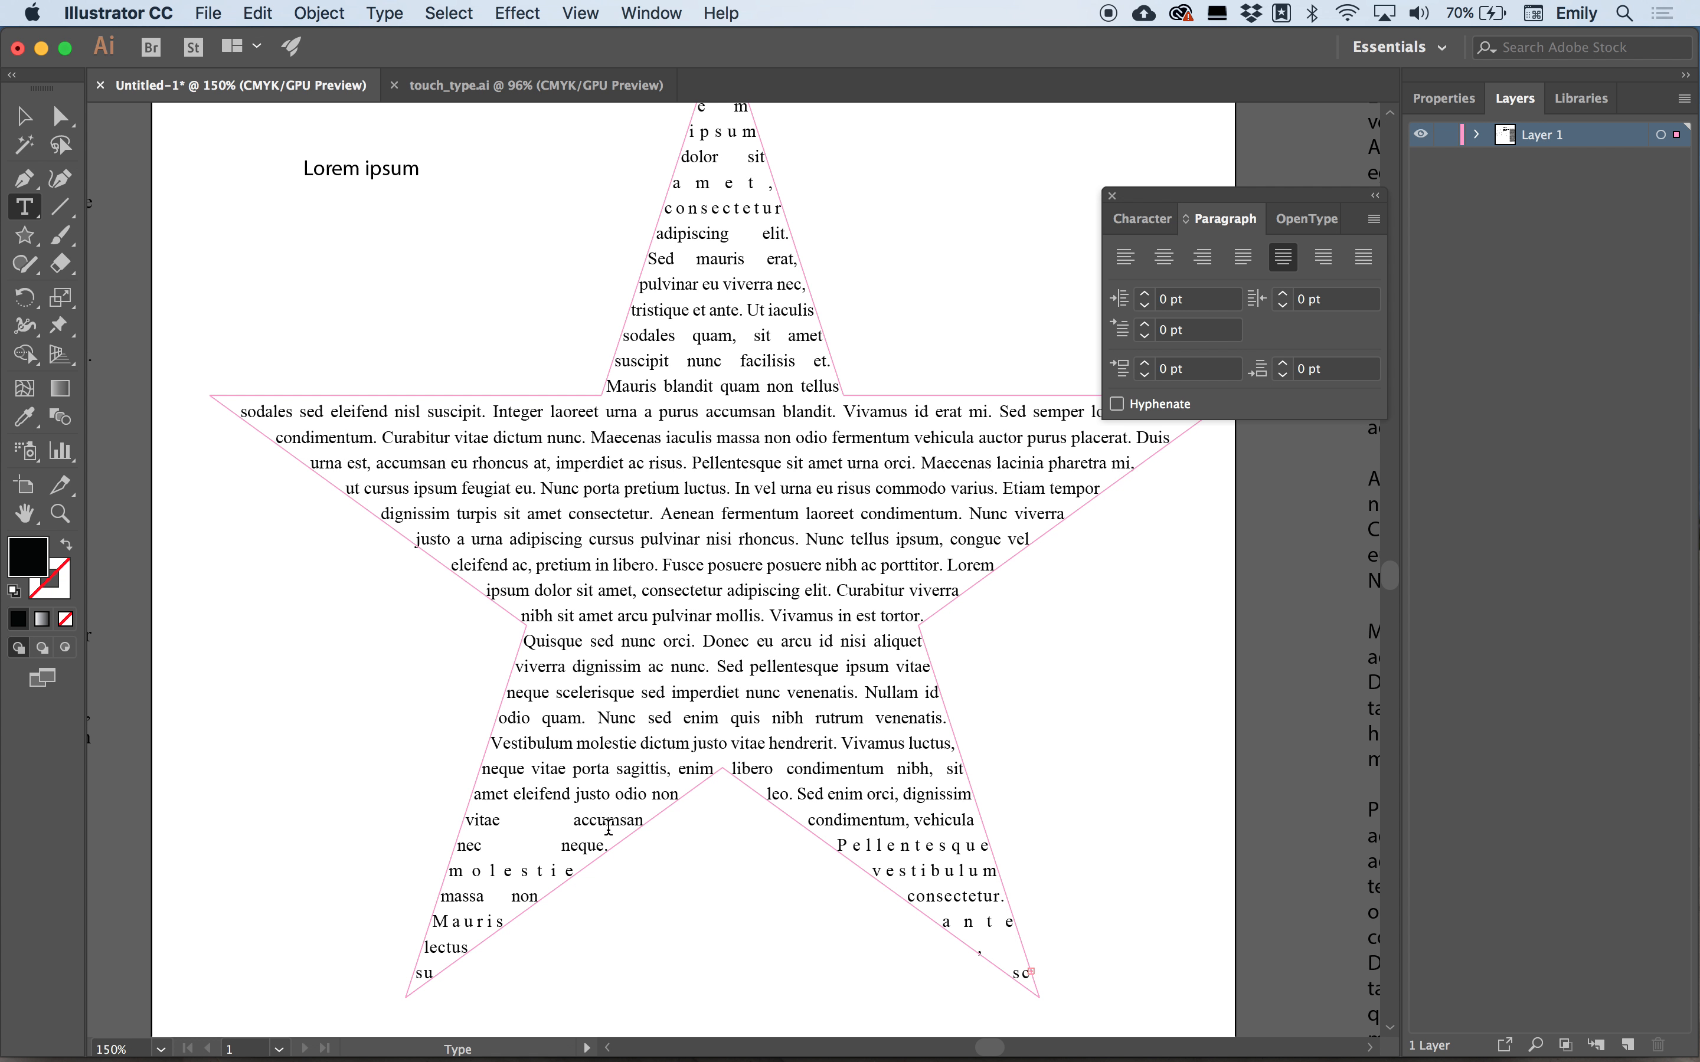
{"action": "left_click", "coordinate": [865, 820]}
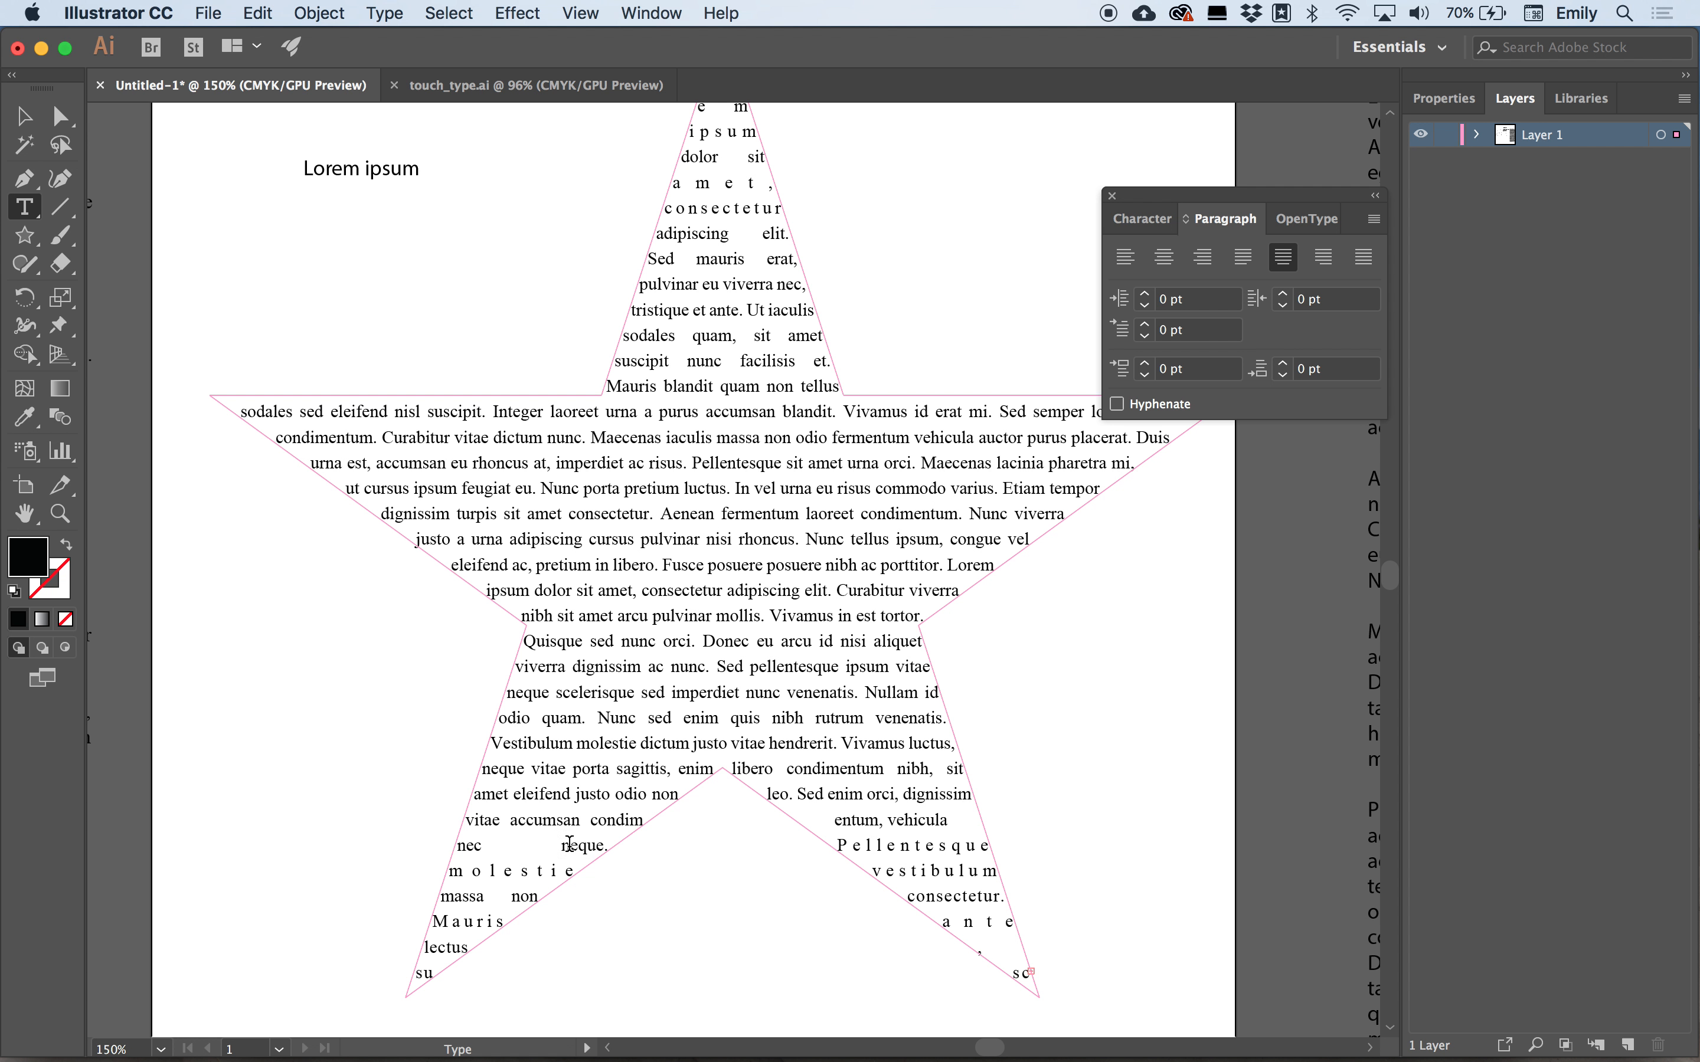
{"action": "left_click", "coordinate": [918, 845]}
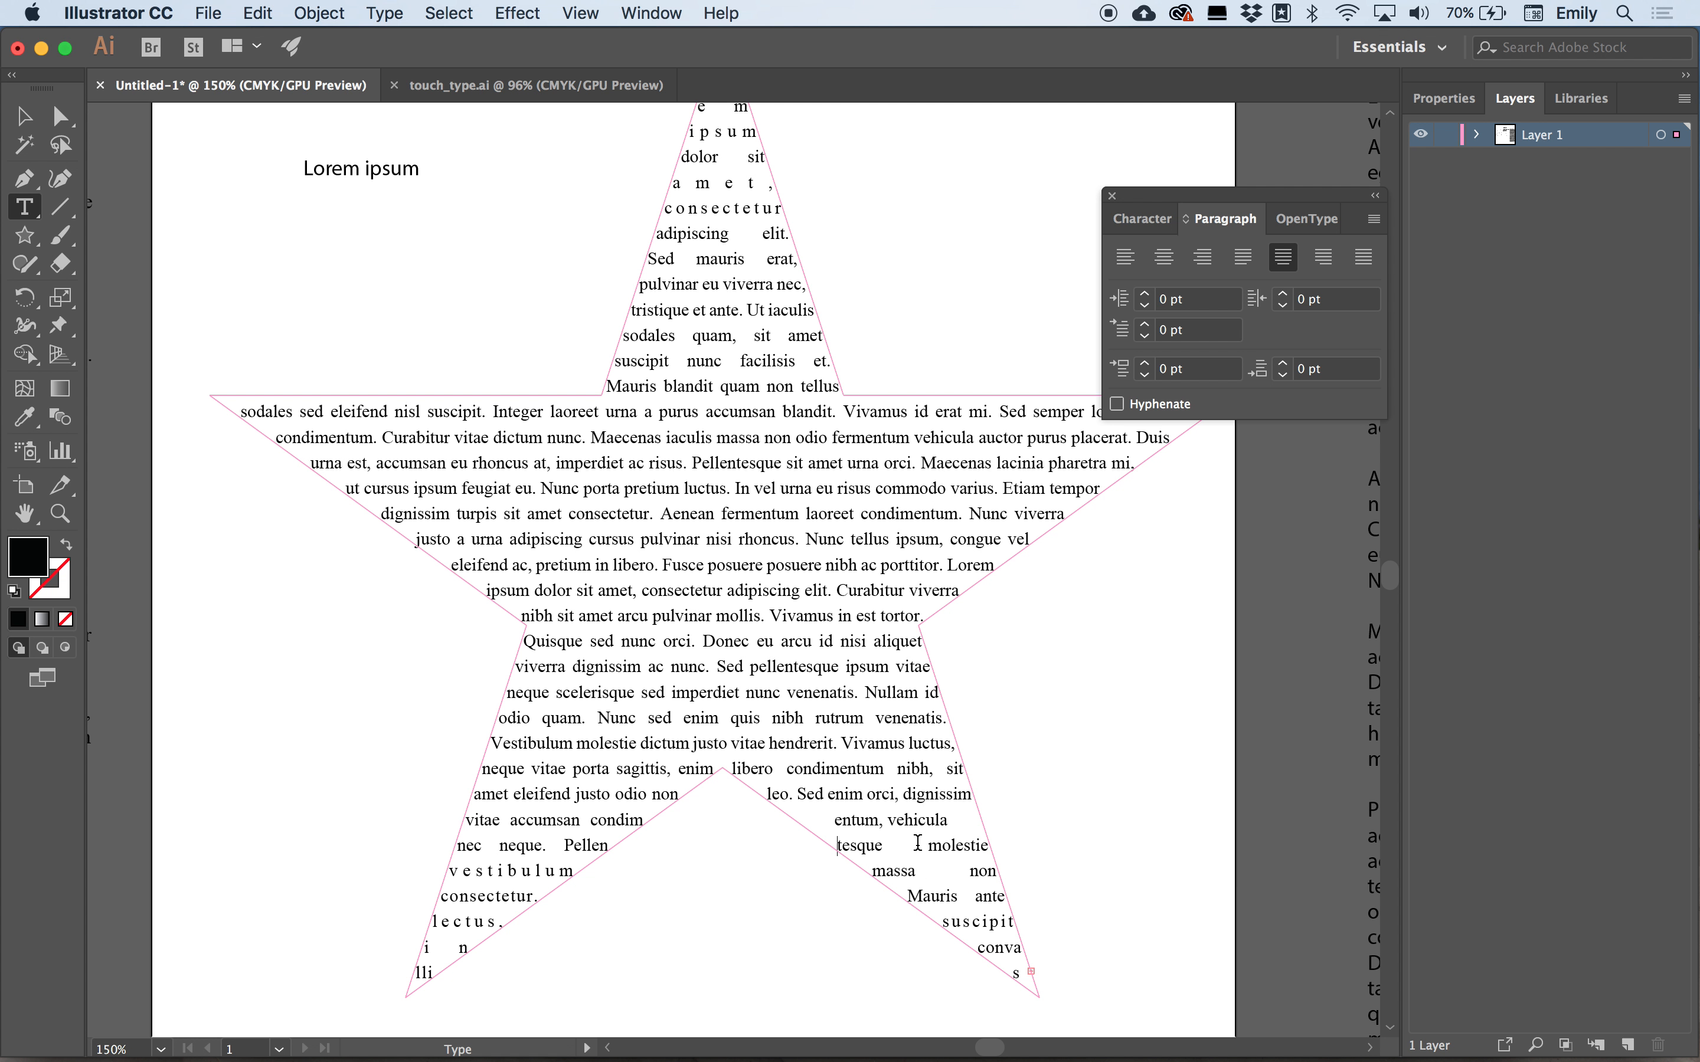
{"action": "left_click", "coordinate": [486, 870]}
{"action": "left_click", "coordinate": [948, 897]}
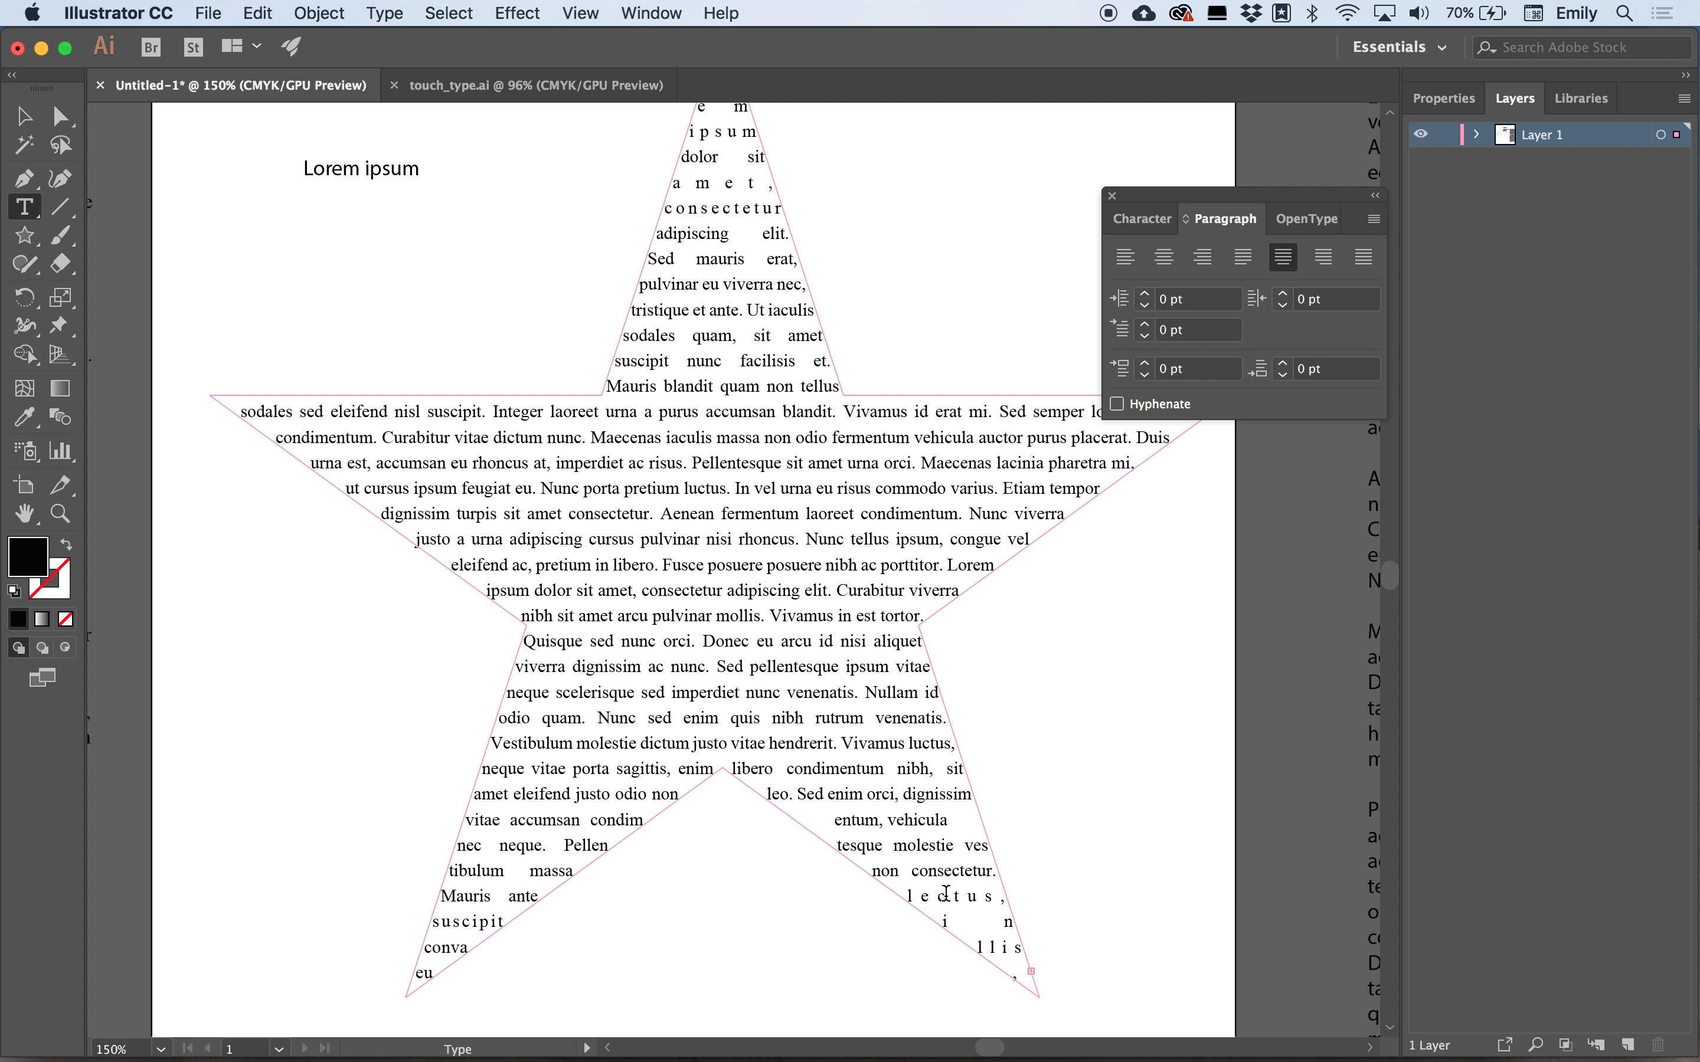
{"action": "left_click", "coordinate": [1000, 948]}
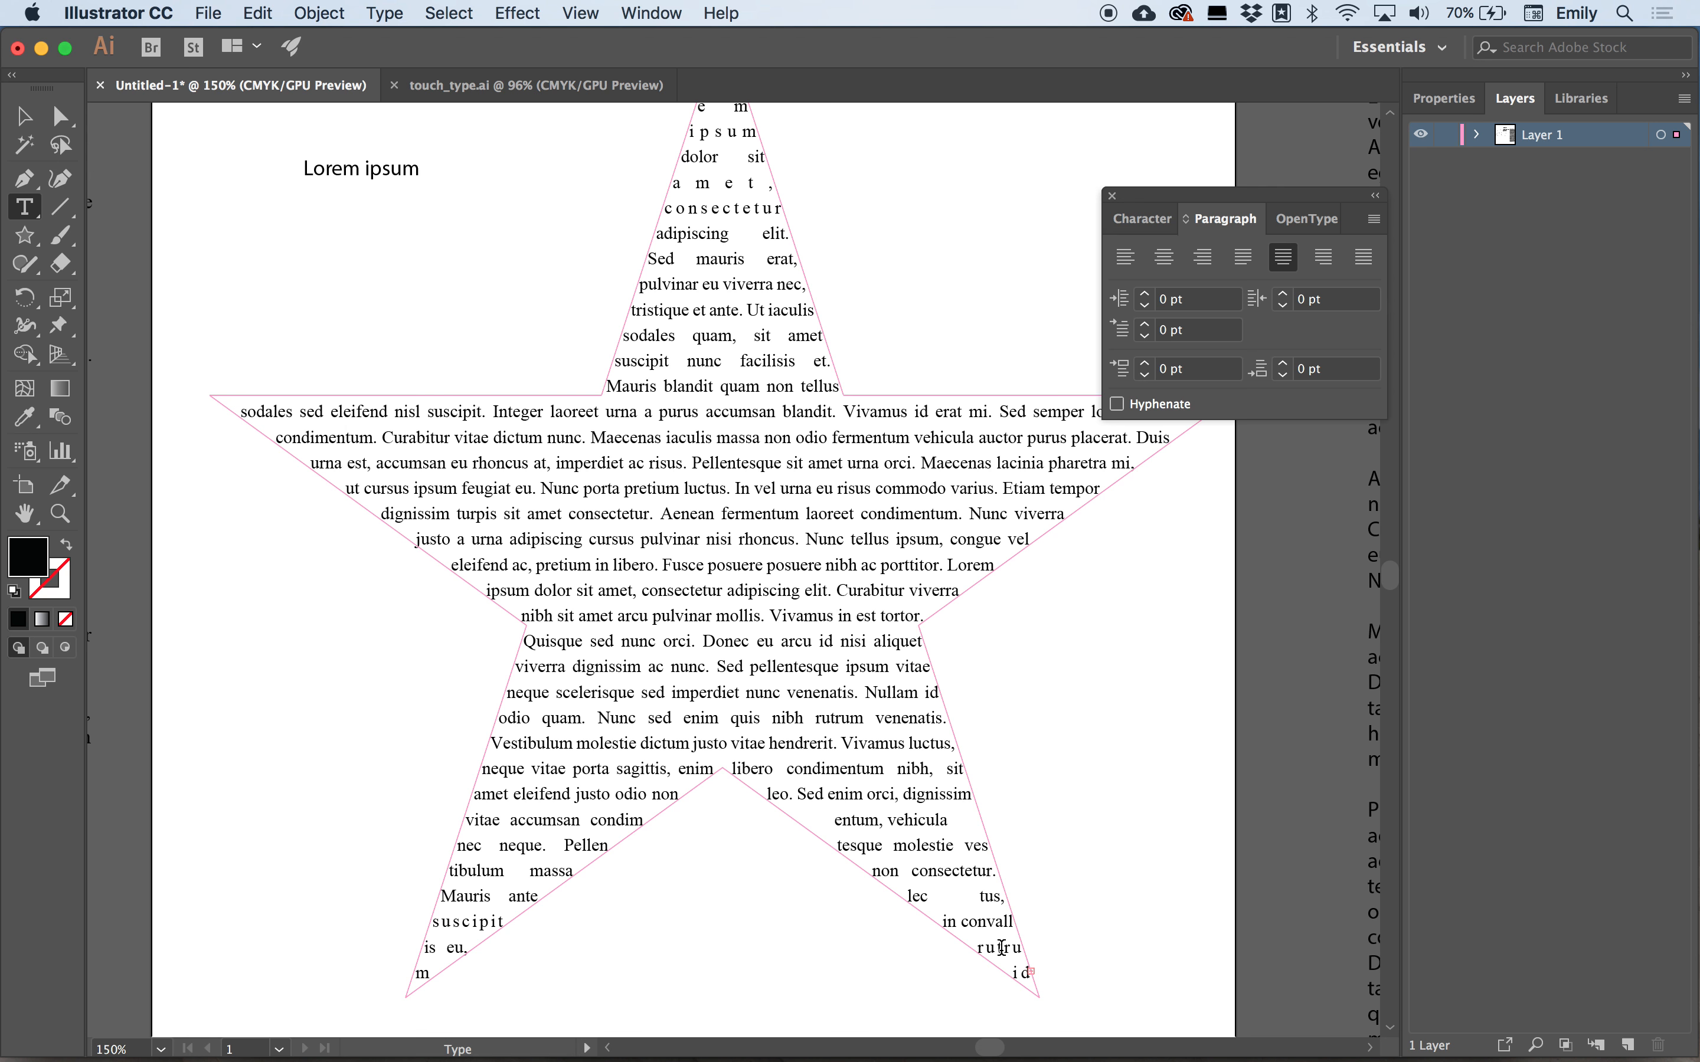
Inspect the star's path with the Direct Selection tool, then deselect it.
{"action": "scroll", "coordinate": [919, 685], "scroll_direction": "up", "scroll_amount": 5}
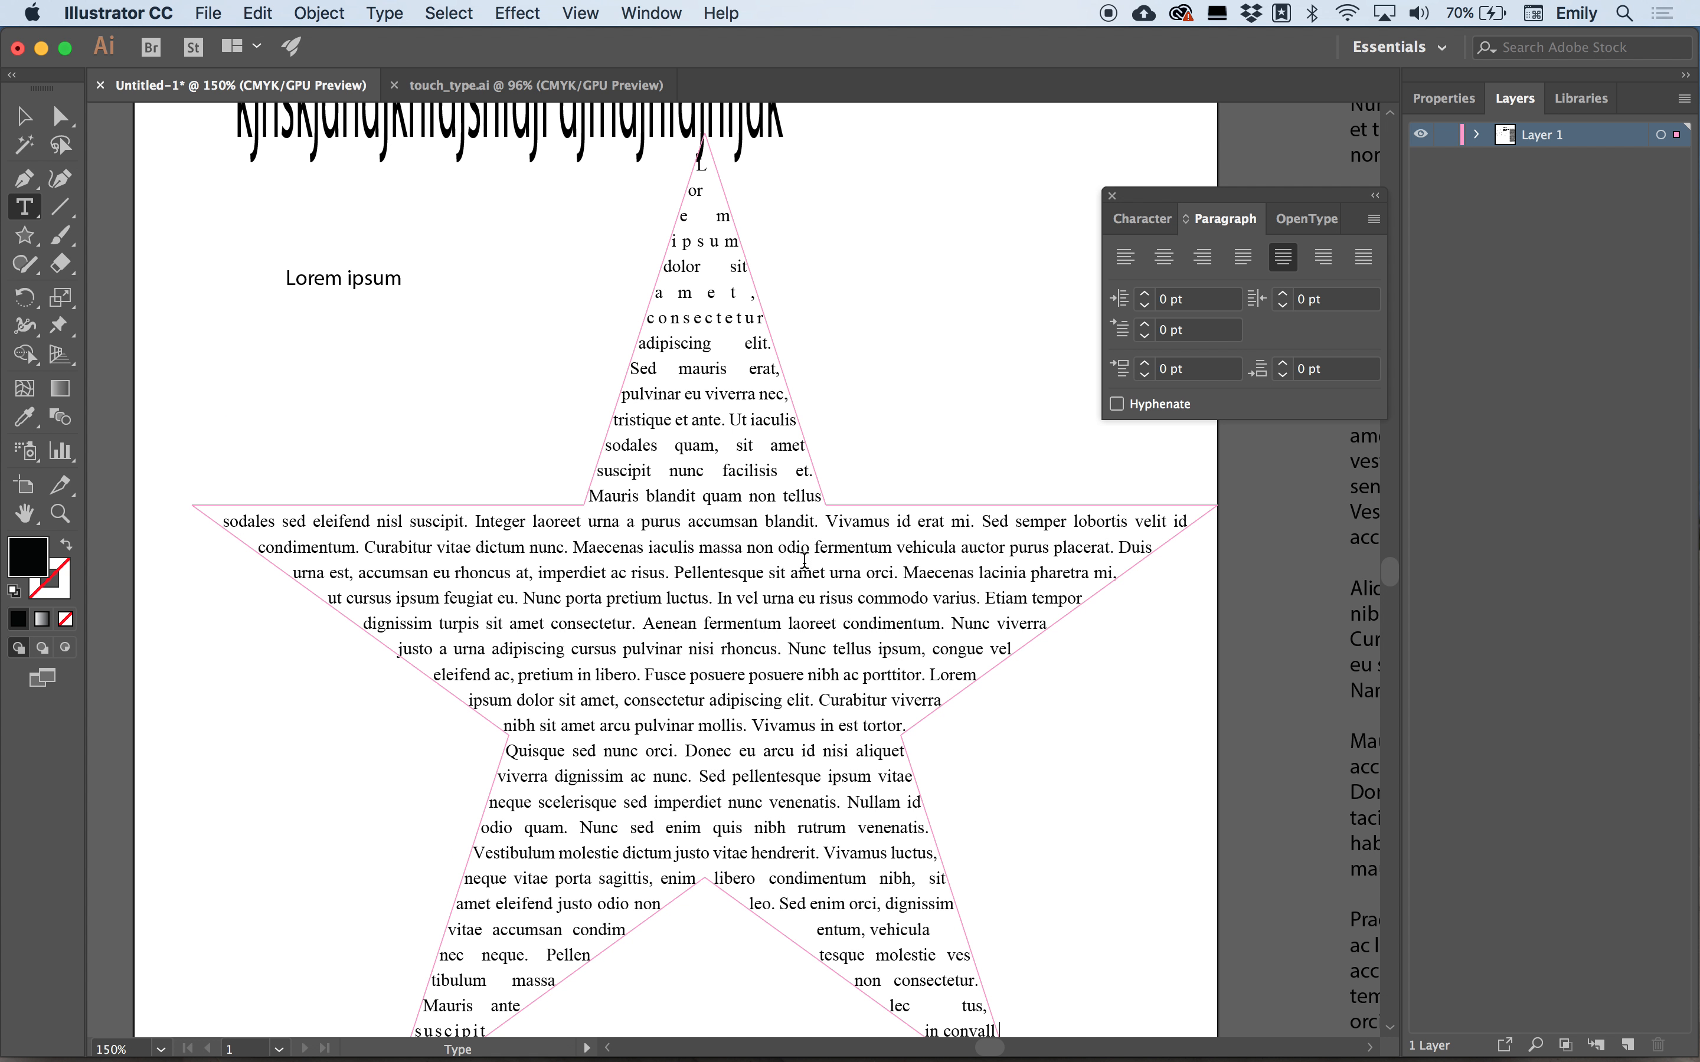
{"action": "left_click", "coordinate": [28, 119]}
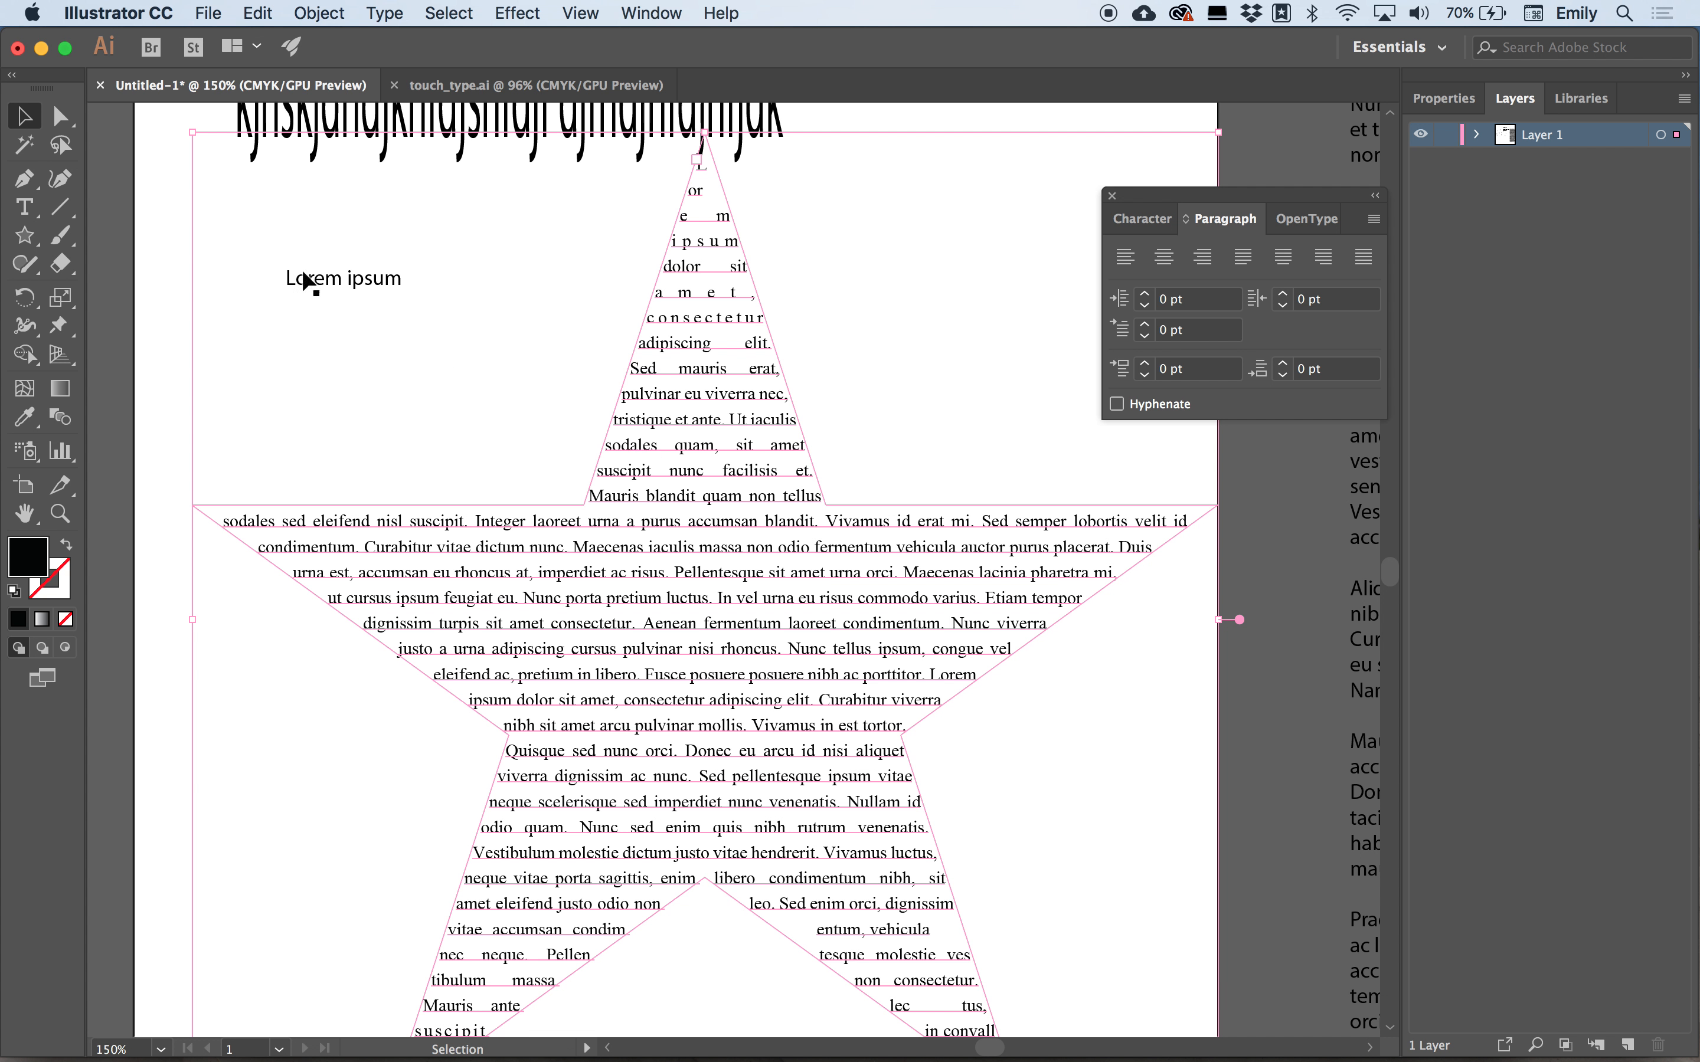
{"action": "left_click", "coordinate": [65, 114]}
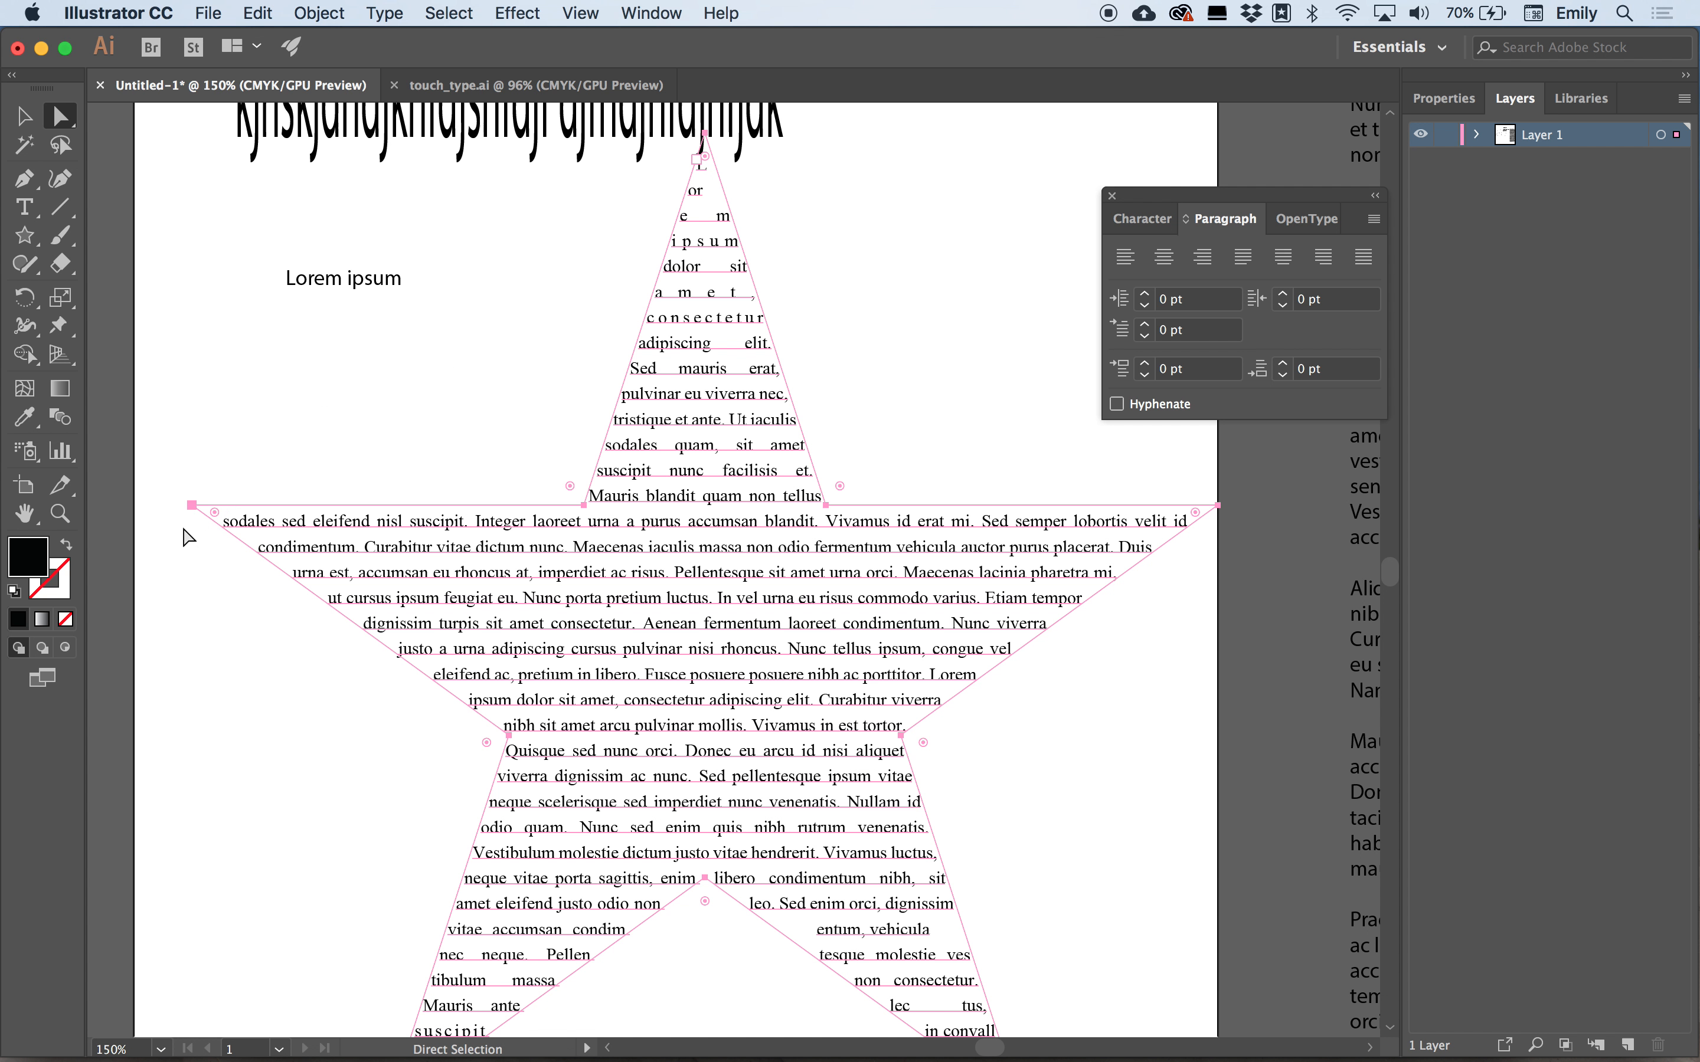
{"action": "left_click", "coordinate": [199, 524]}
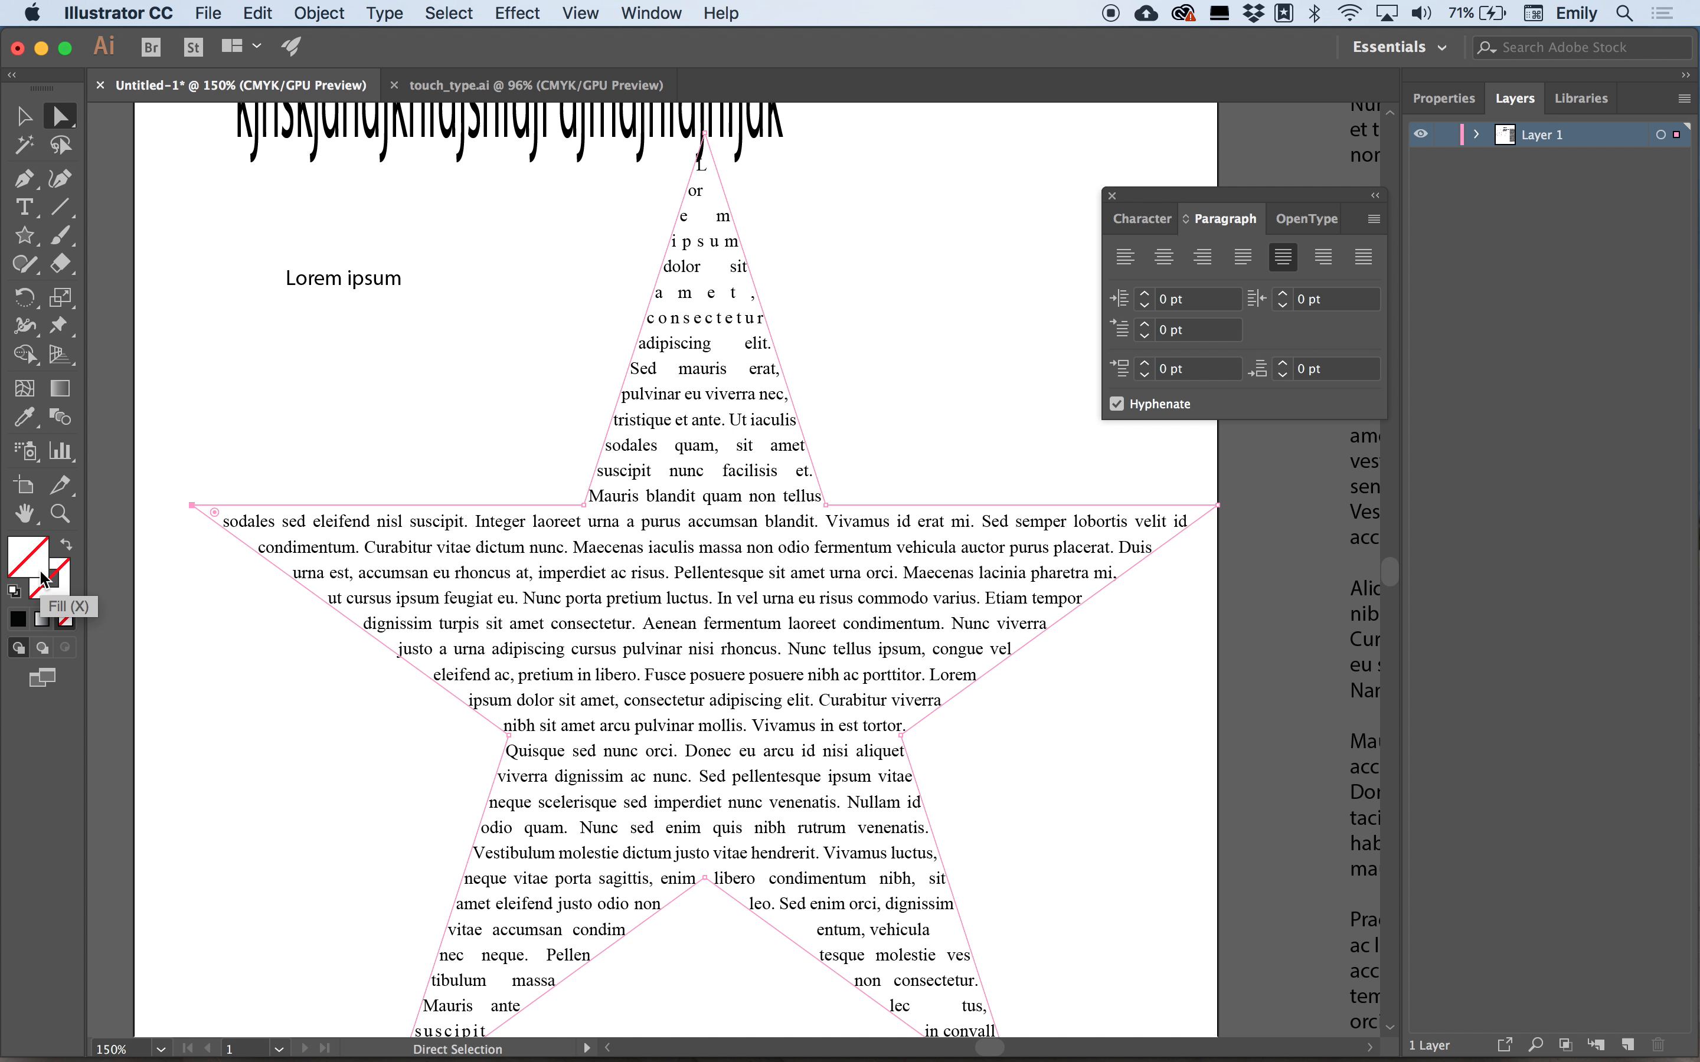
{"action": "left_click", "coordinate": [24, 115]}
{"action": "left_click", "coordinate": [274, 399]}
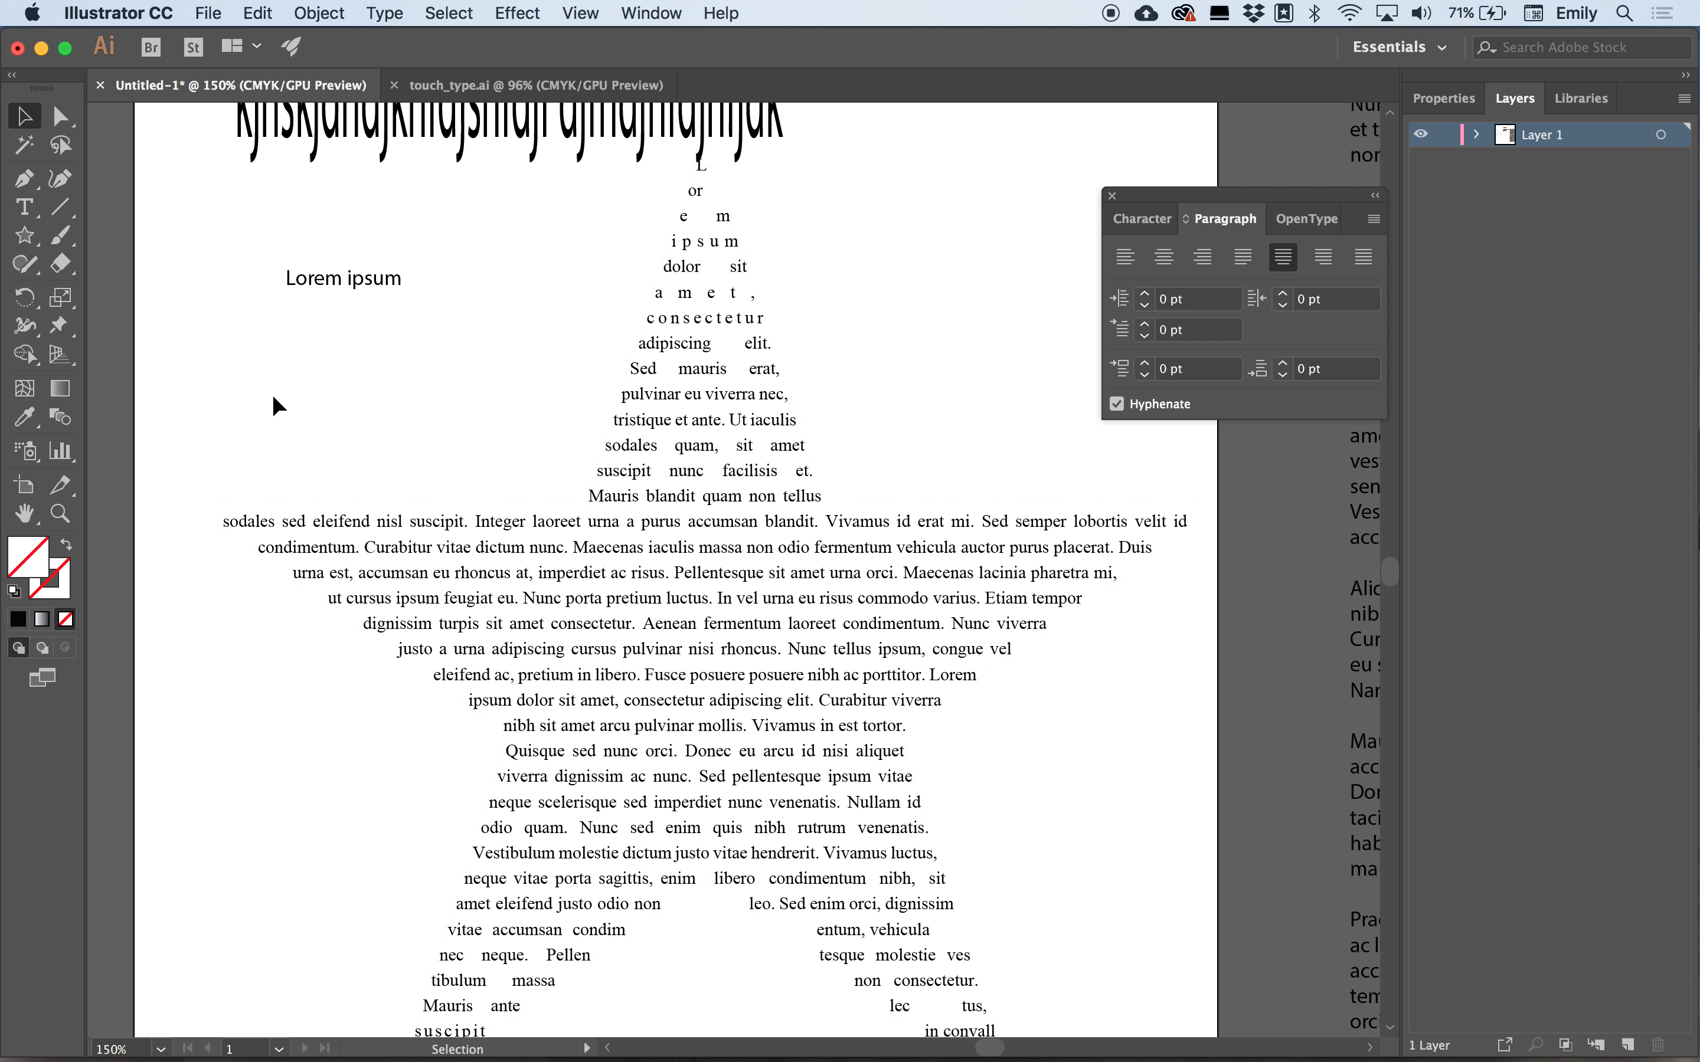
Select the star text object and change its fill colour to green from the swatches.
{"action": "left_click", "coordinate": [720, 577]}
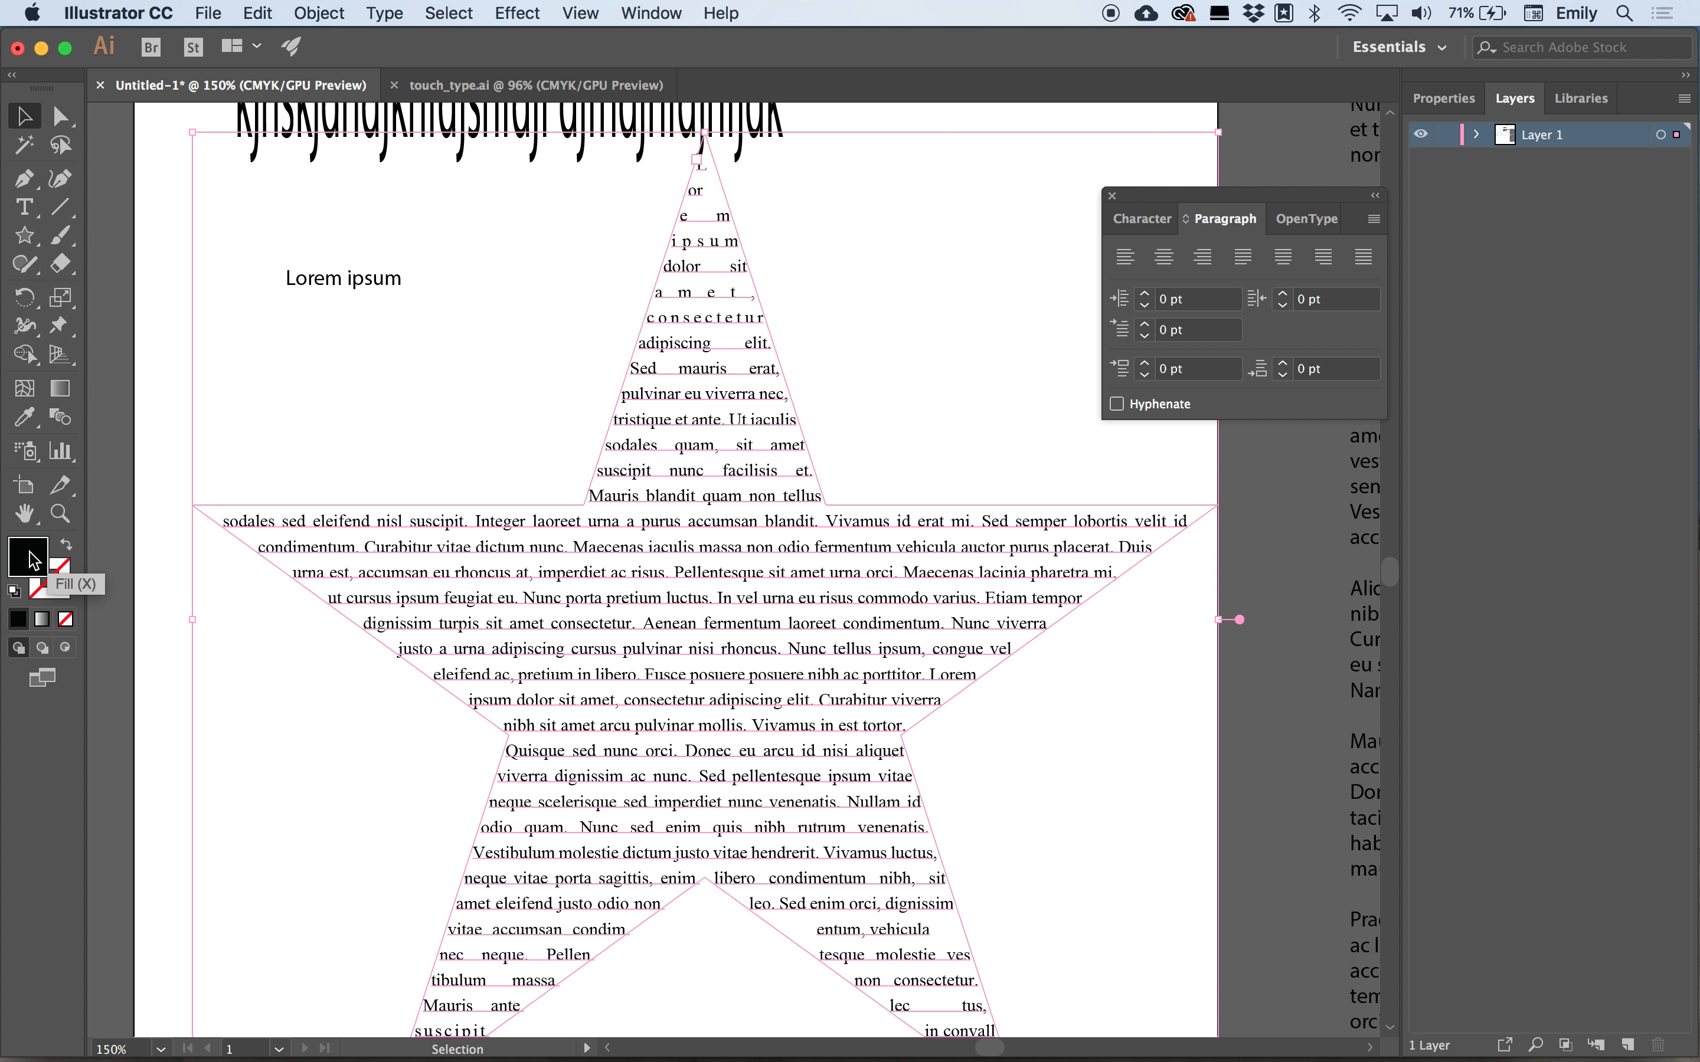
{"action": "left_click", "coordinate": [1469, 109]}
{"action": "left_click", "coordinate": [1427, 361]}
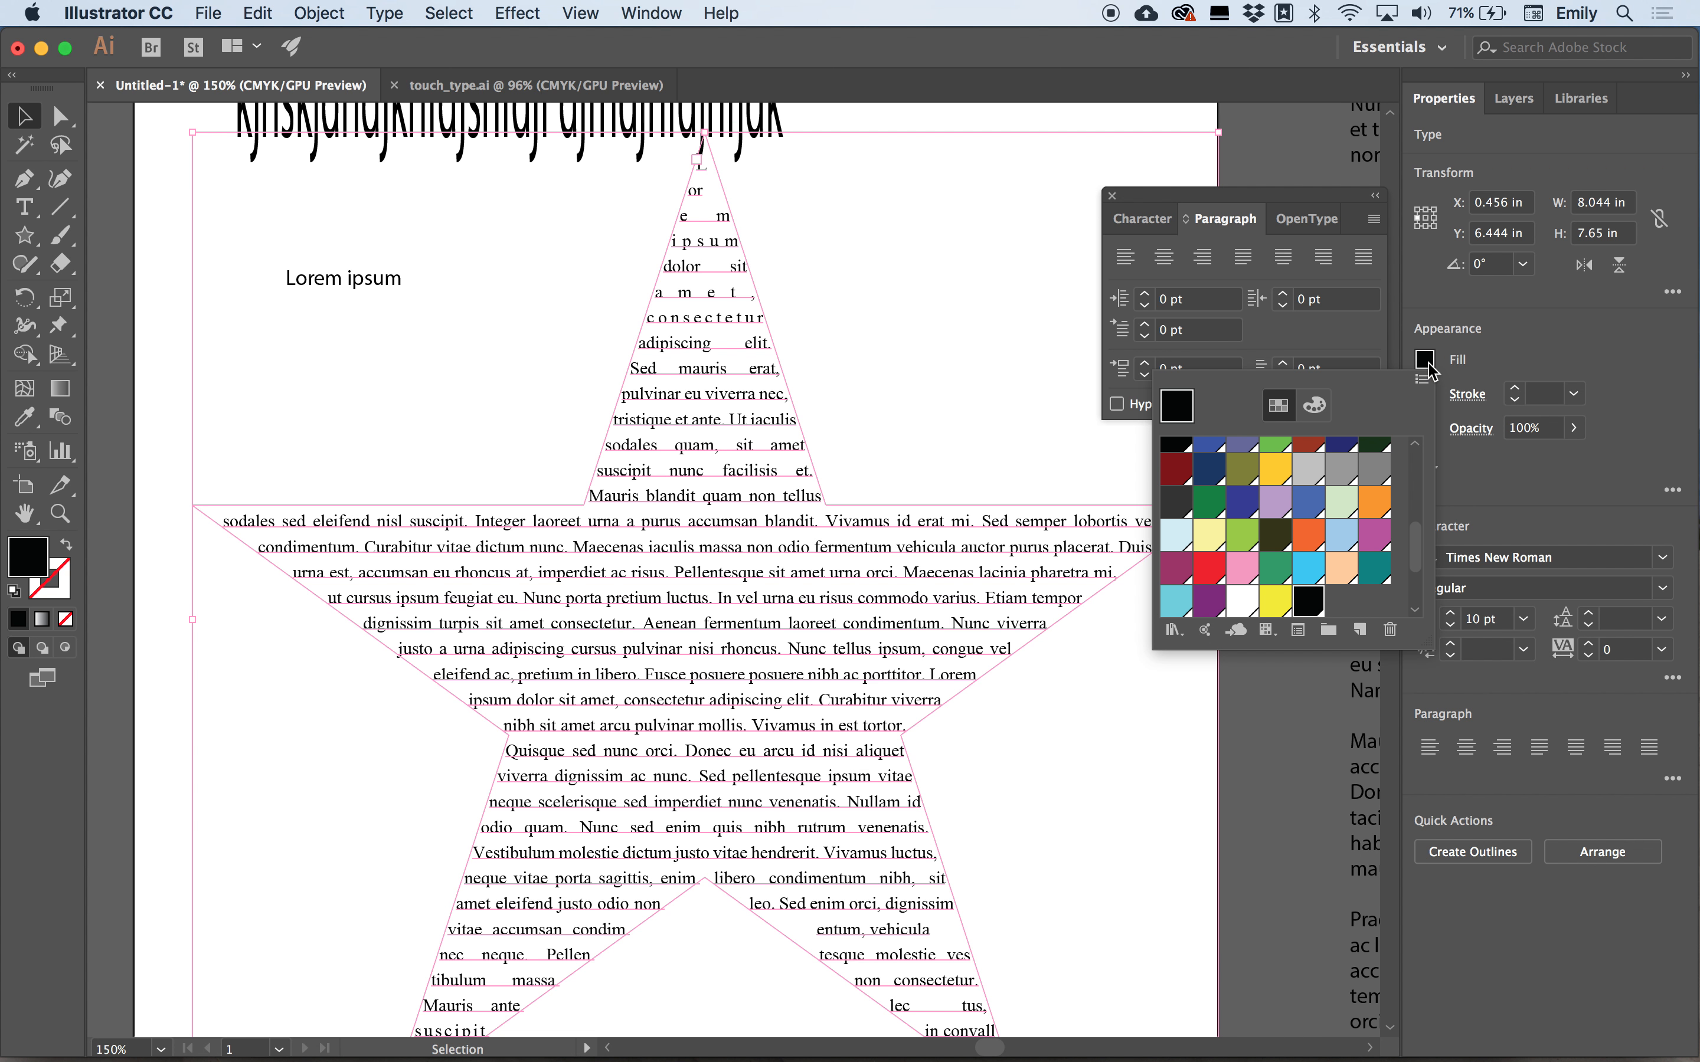
{"action": "left_click", "coordinate": [1243, 504]}
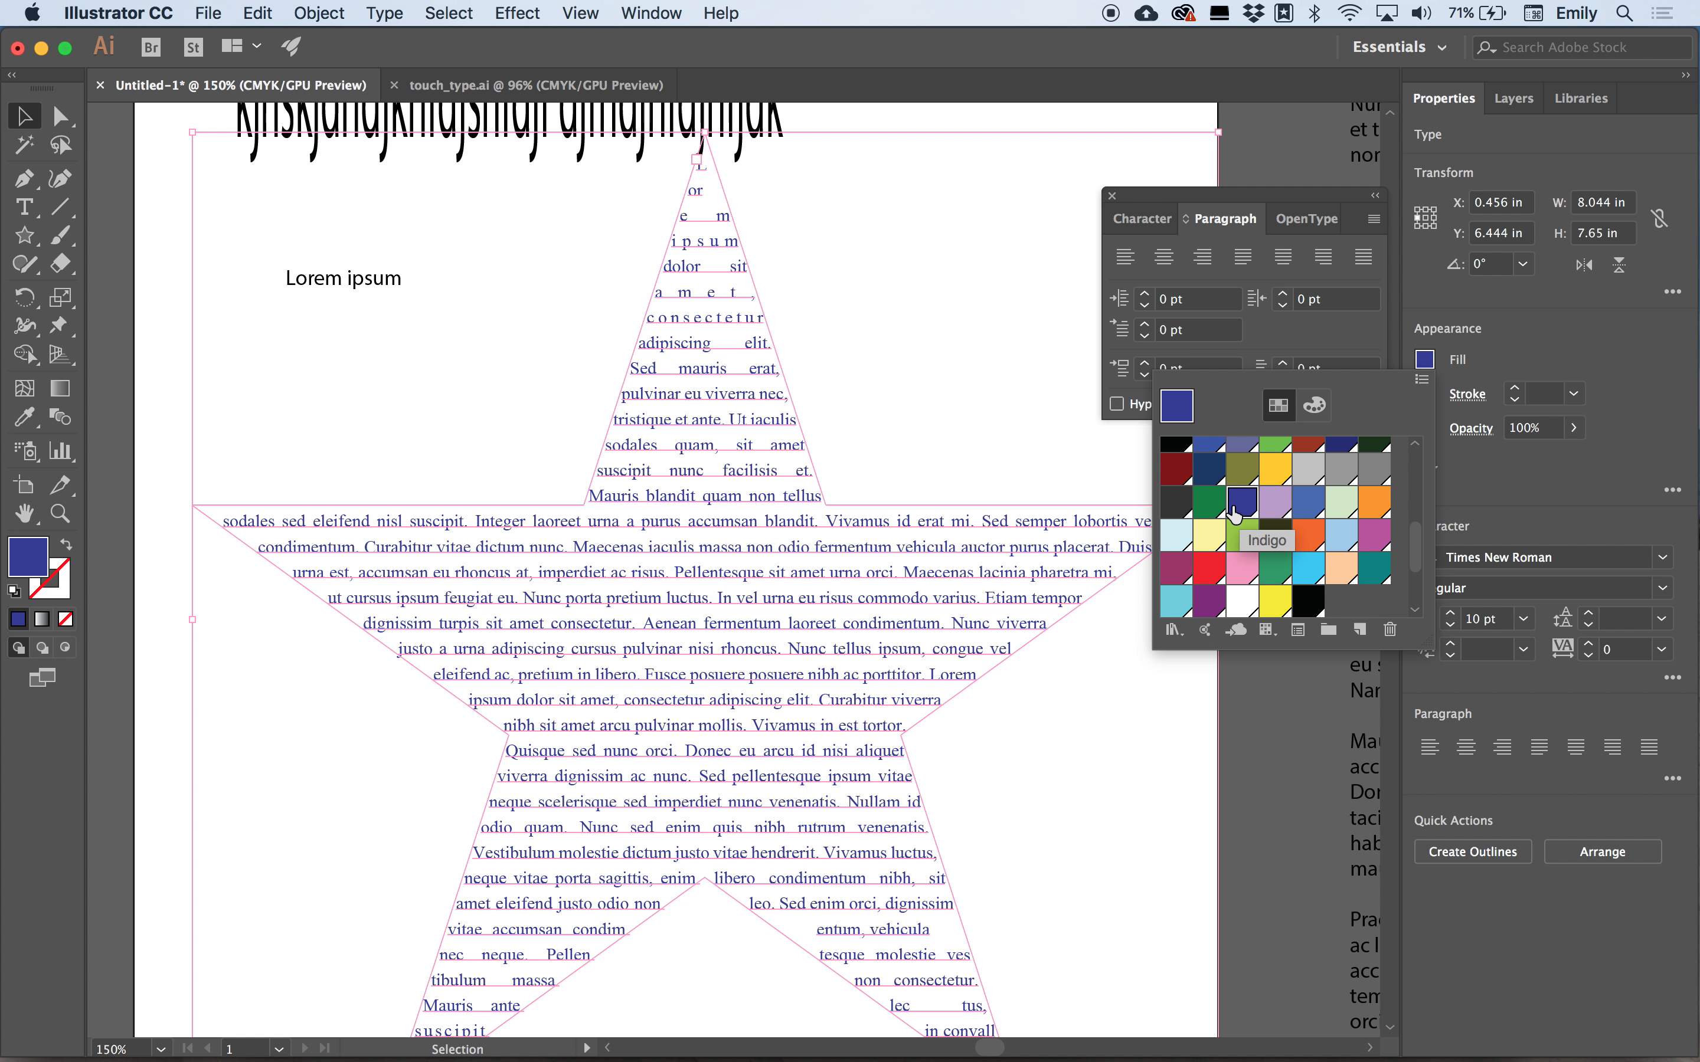
{"action": "left_click", "coordinate": [1210, 512]}
{"action": "left_click", "coordinate": [962, 454]}
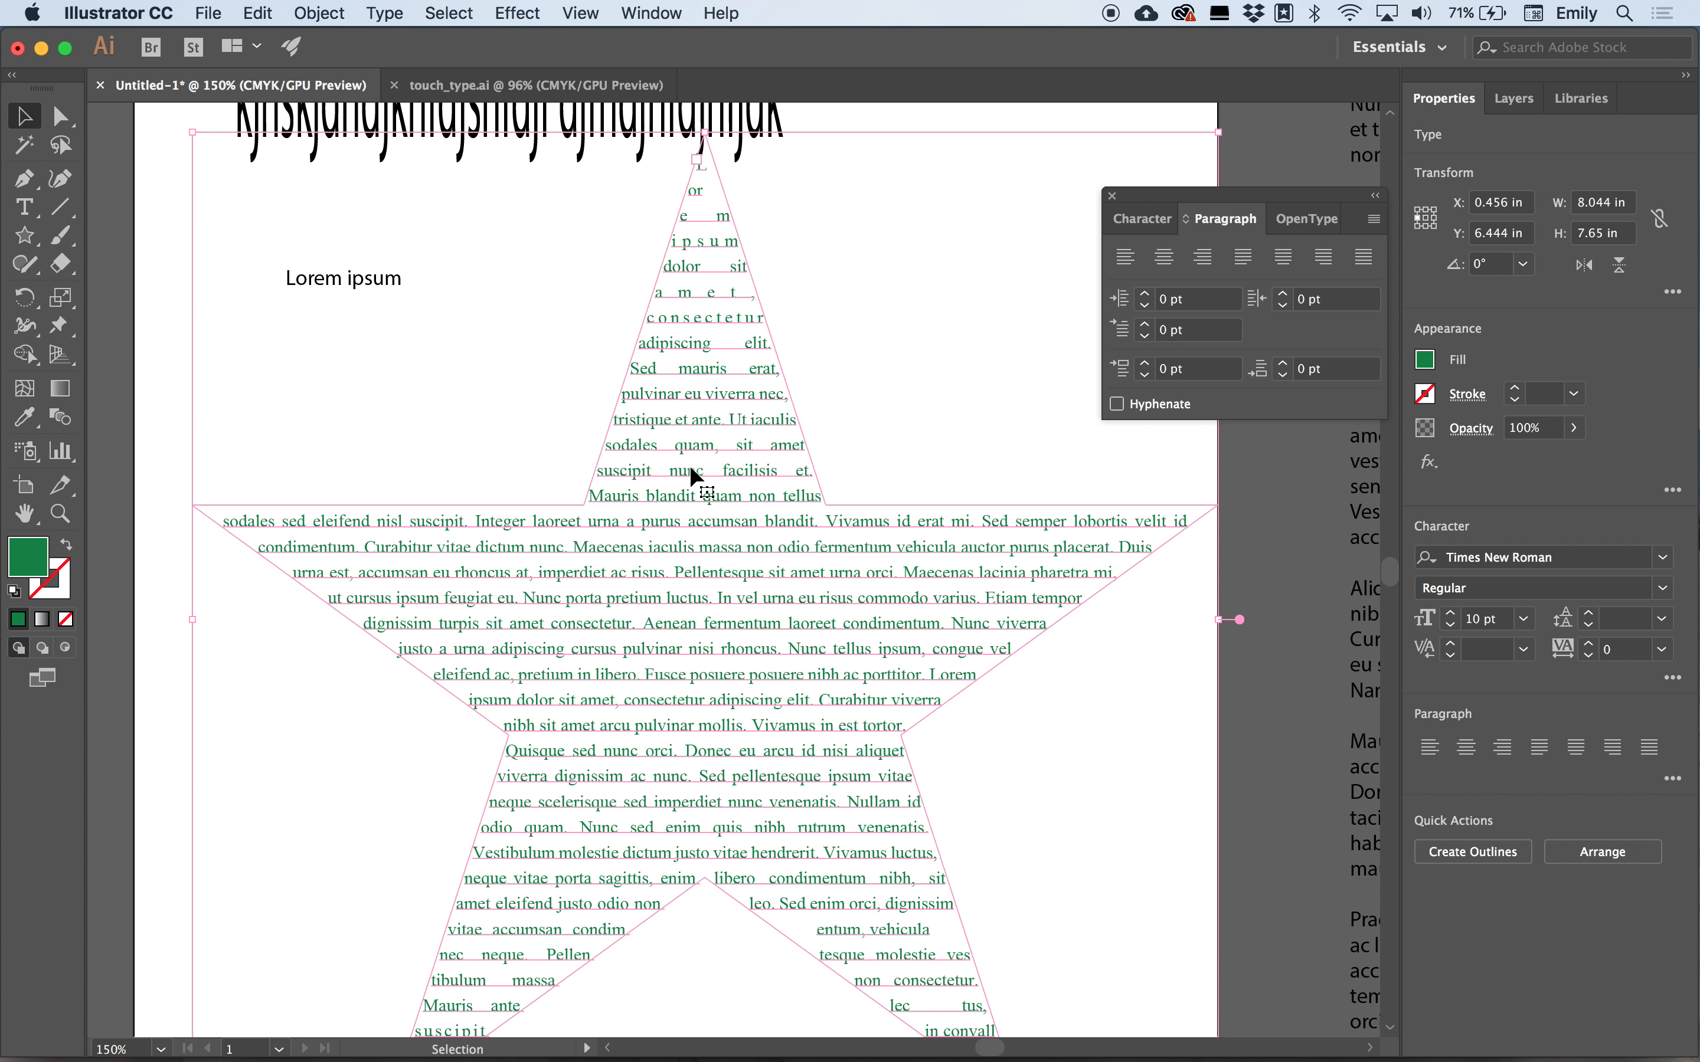
Fill the star path itself with orange and give it a 5 pt stroke using the Direct Selection tool.
{"action": "left_click", "coordinate": [67, 118]}
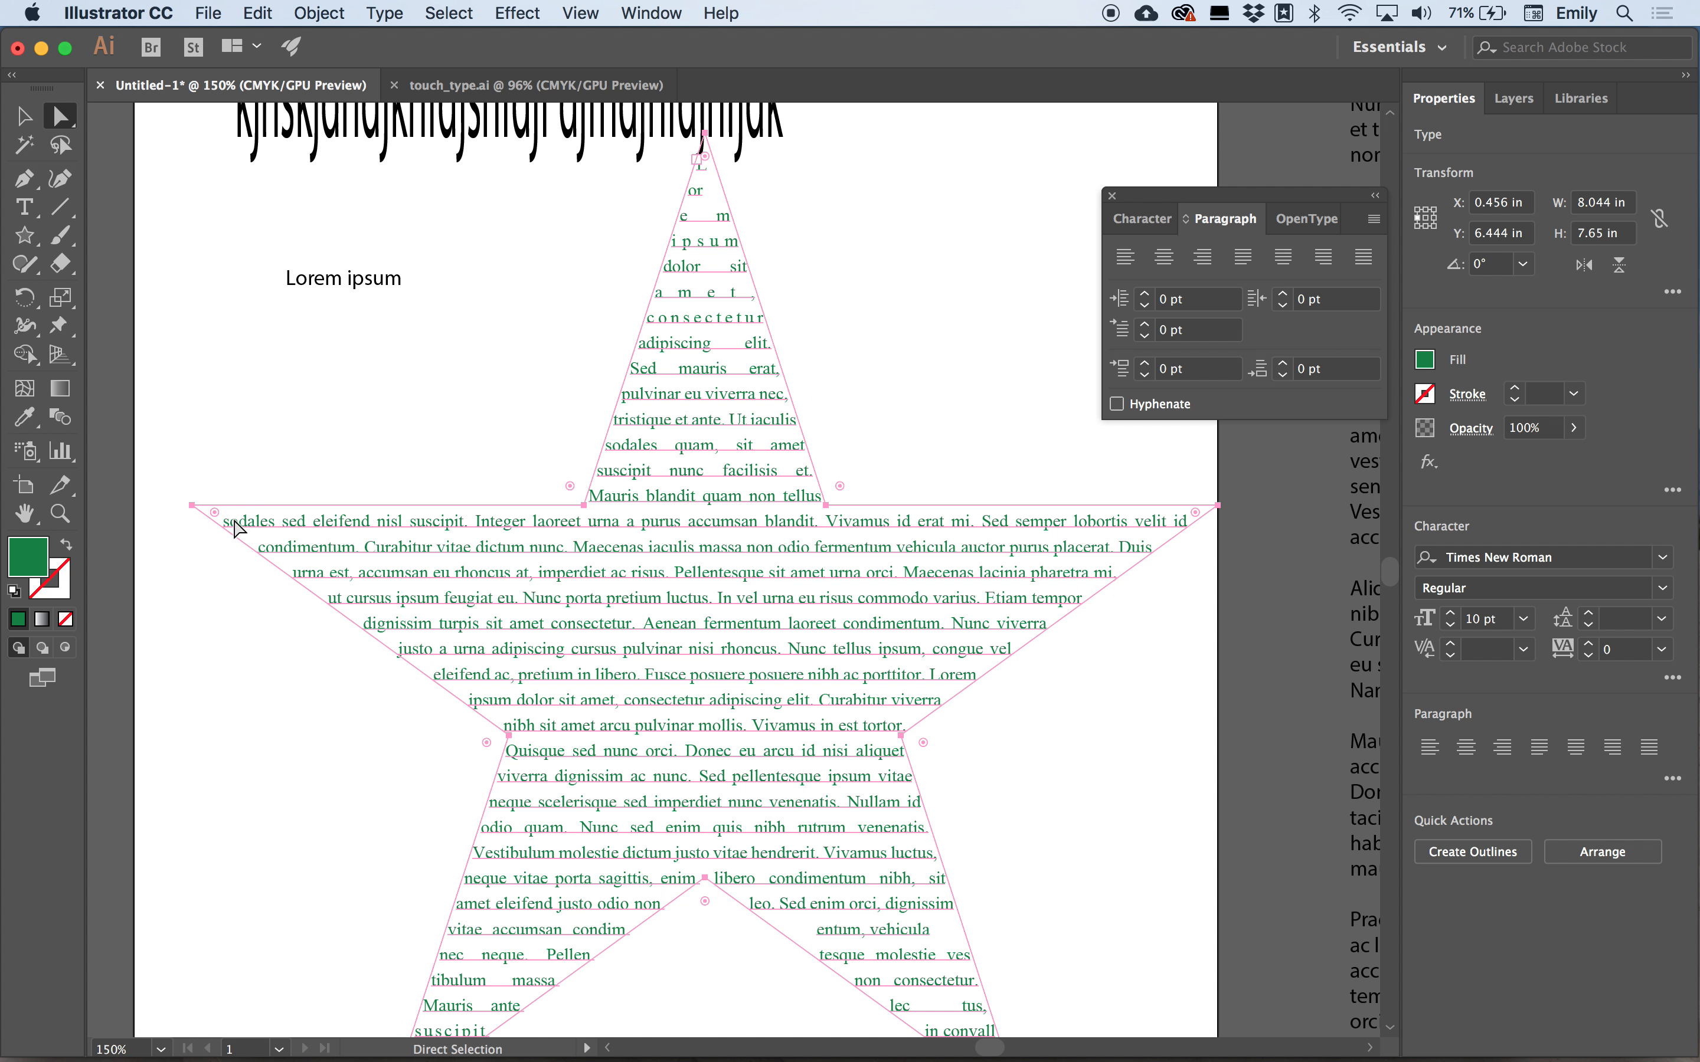
{"action": "left_click", "coordinate": [195, 507]}
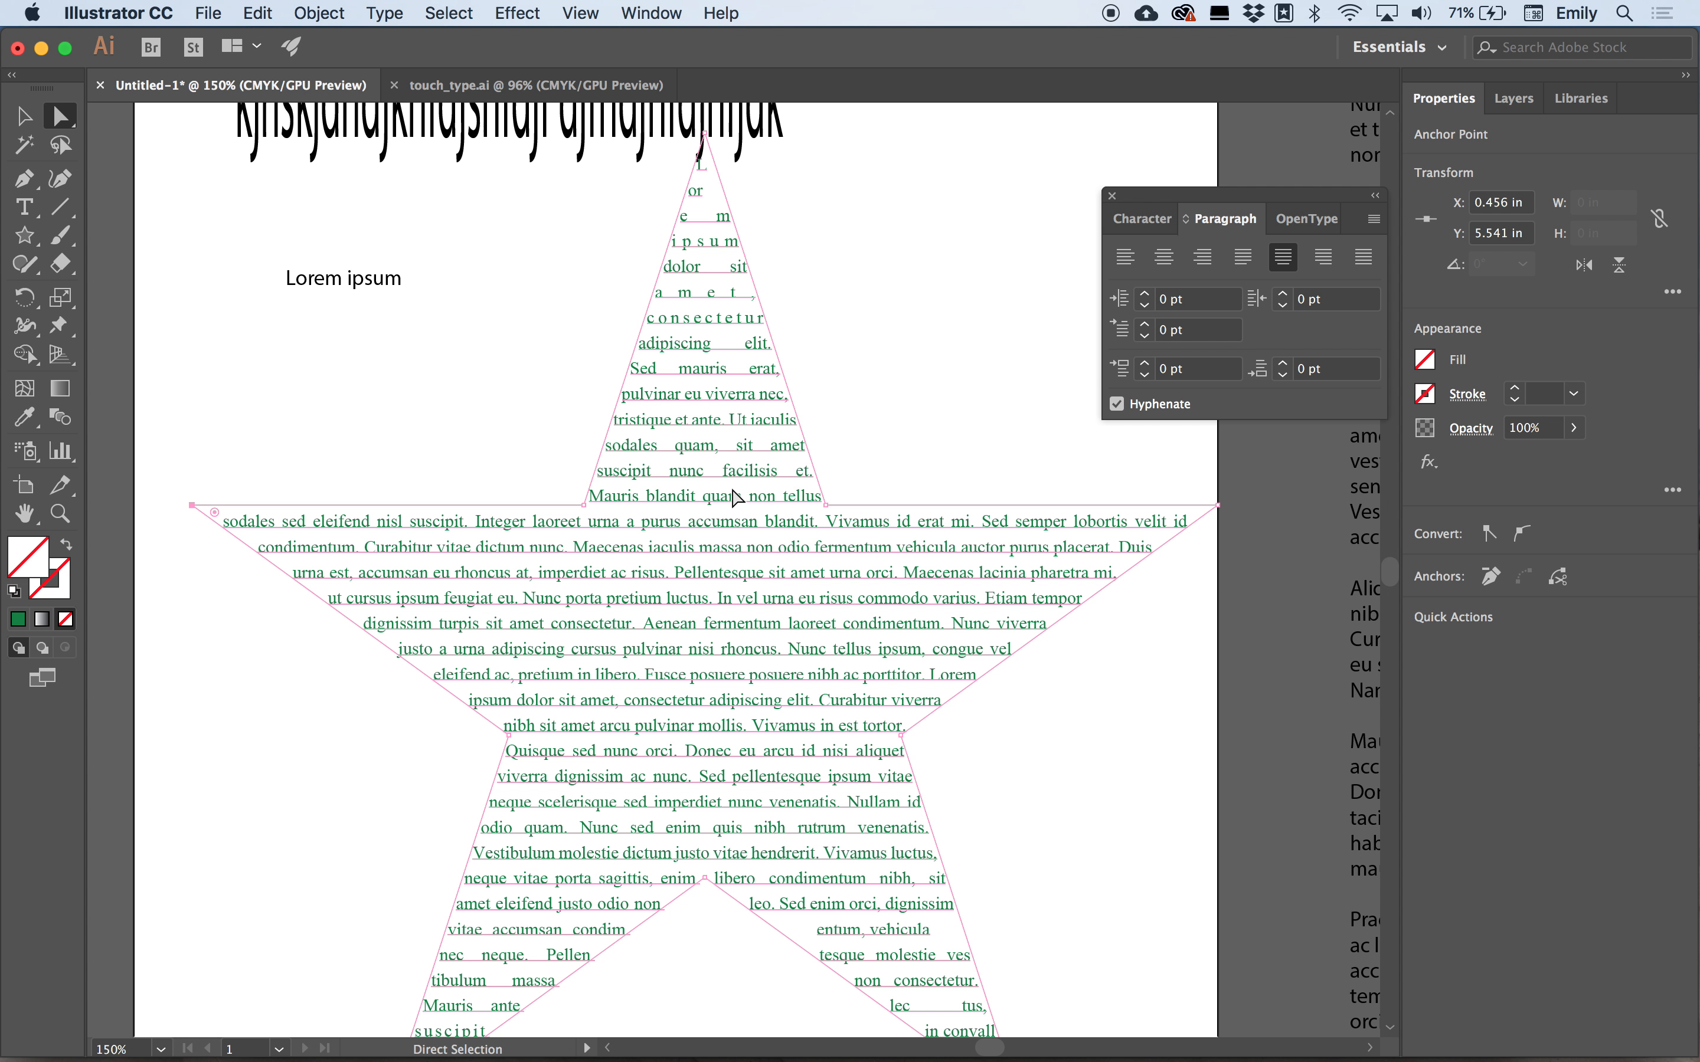
{"action": "left_click", "coordinate": [1426, 360]}
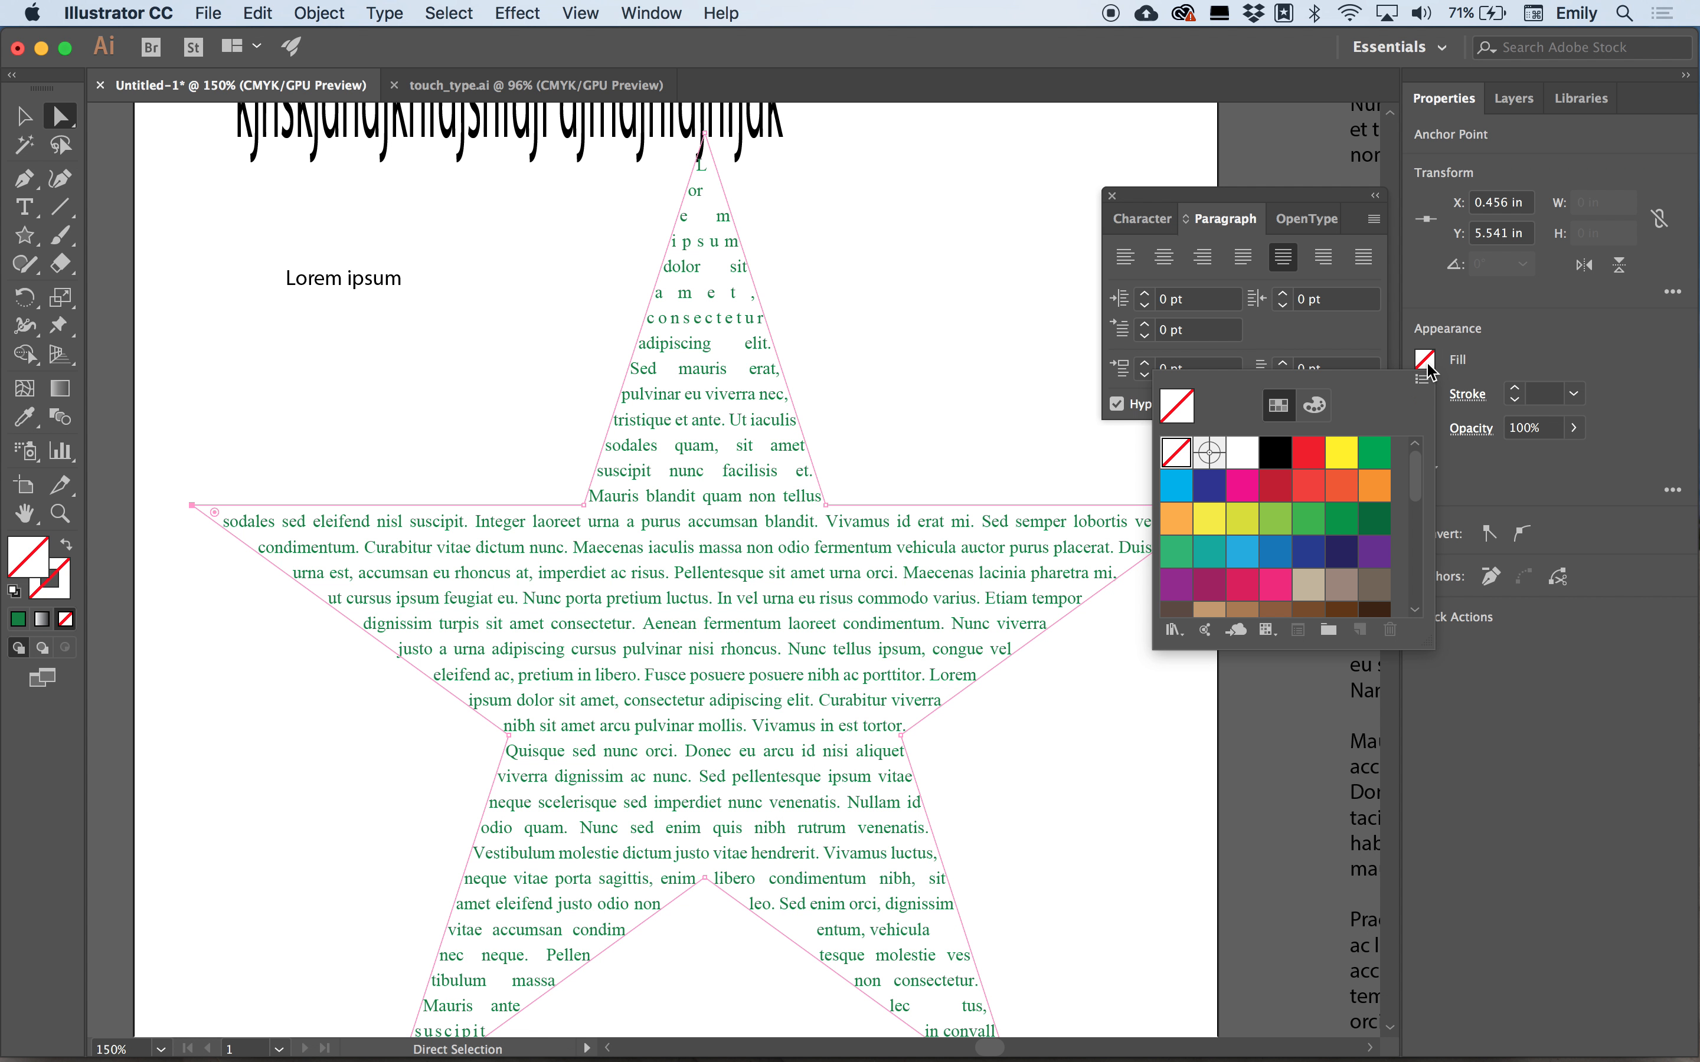
{"action": "left_click", "coordinate": [1176, 520]}
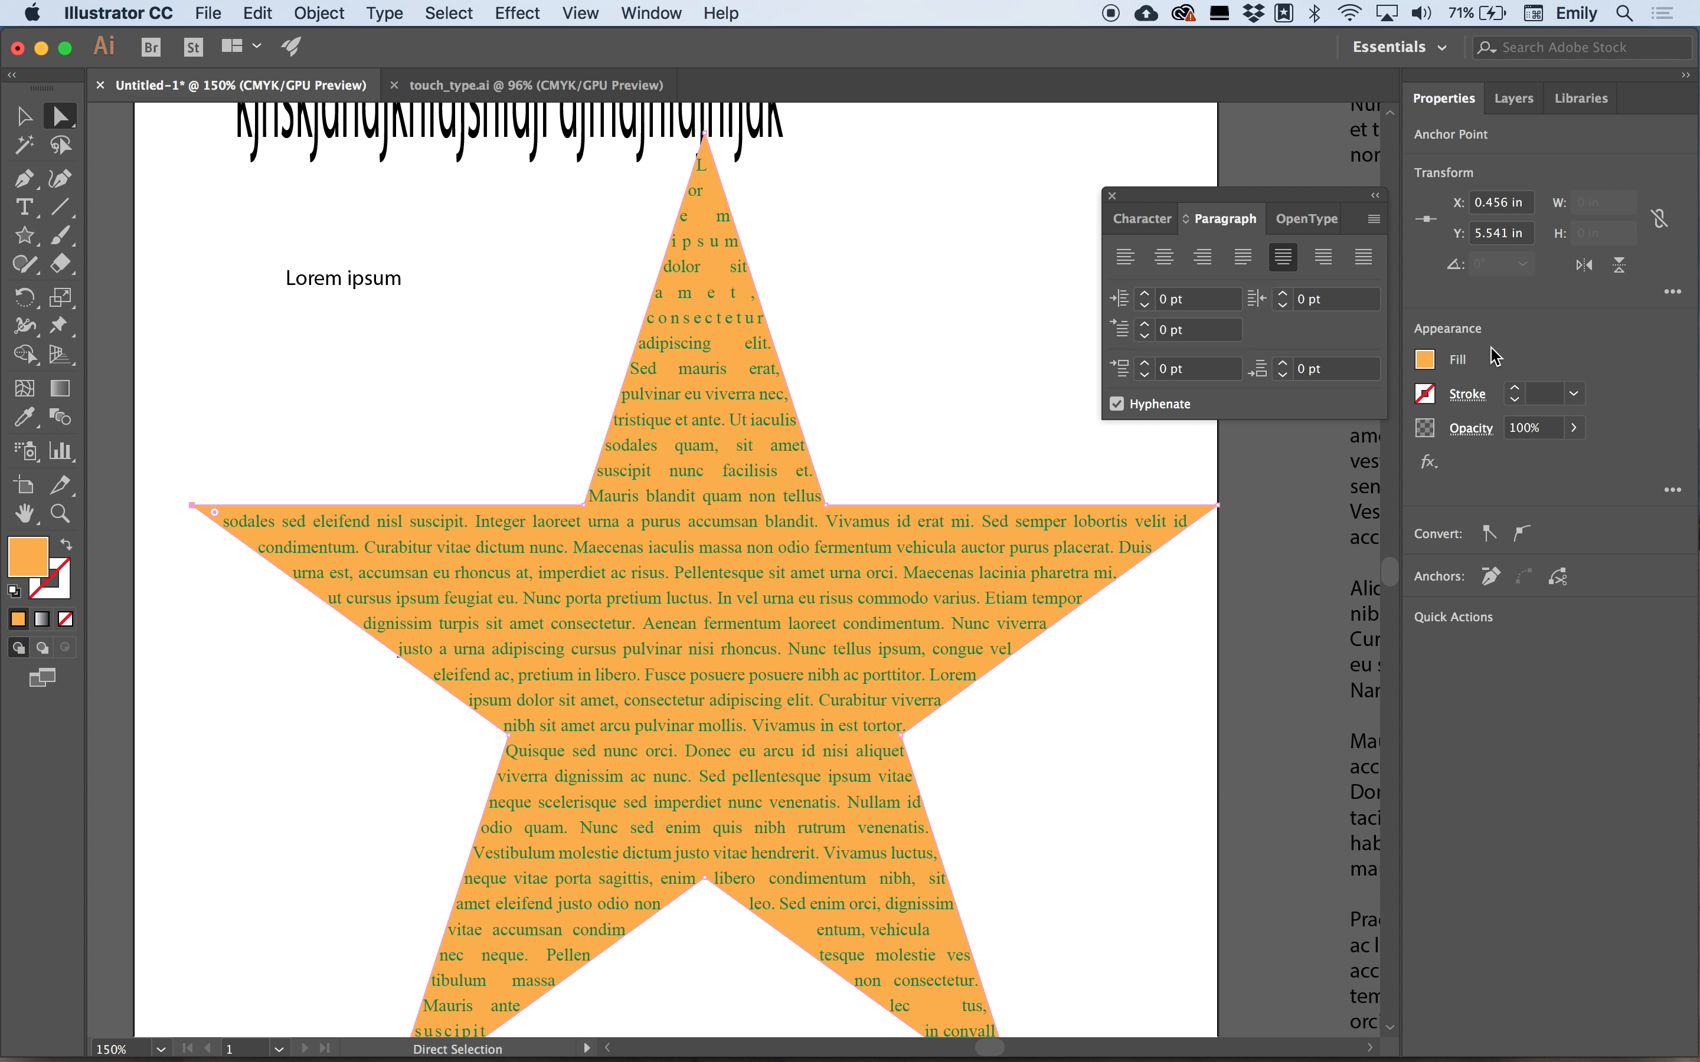
{"action": "left_click", "coordinate": [1515, 391]}
{"action": "left_click", "coordinate": [1515, 391]}
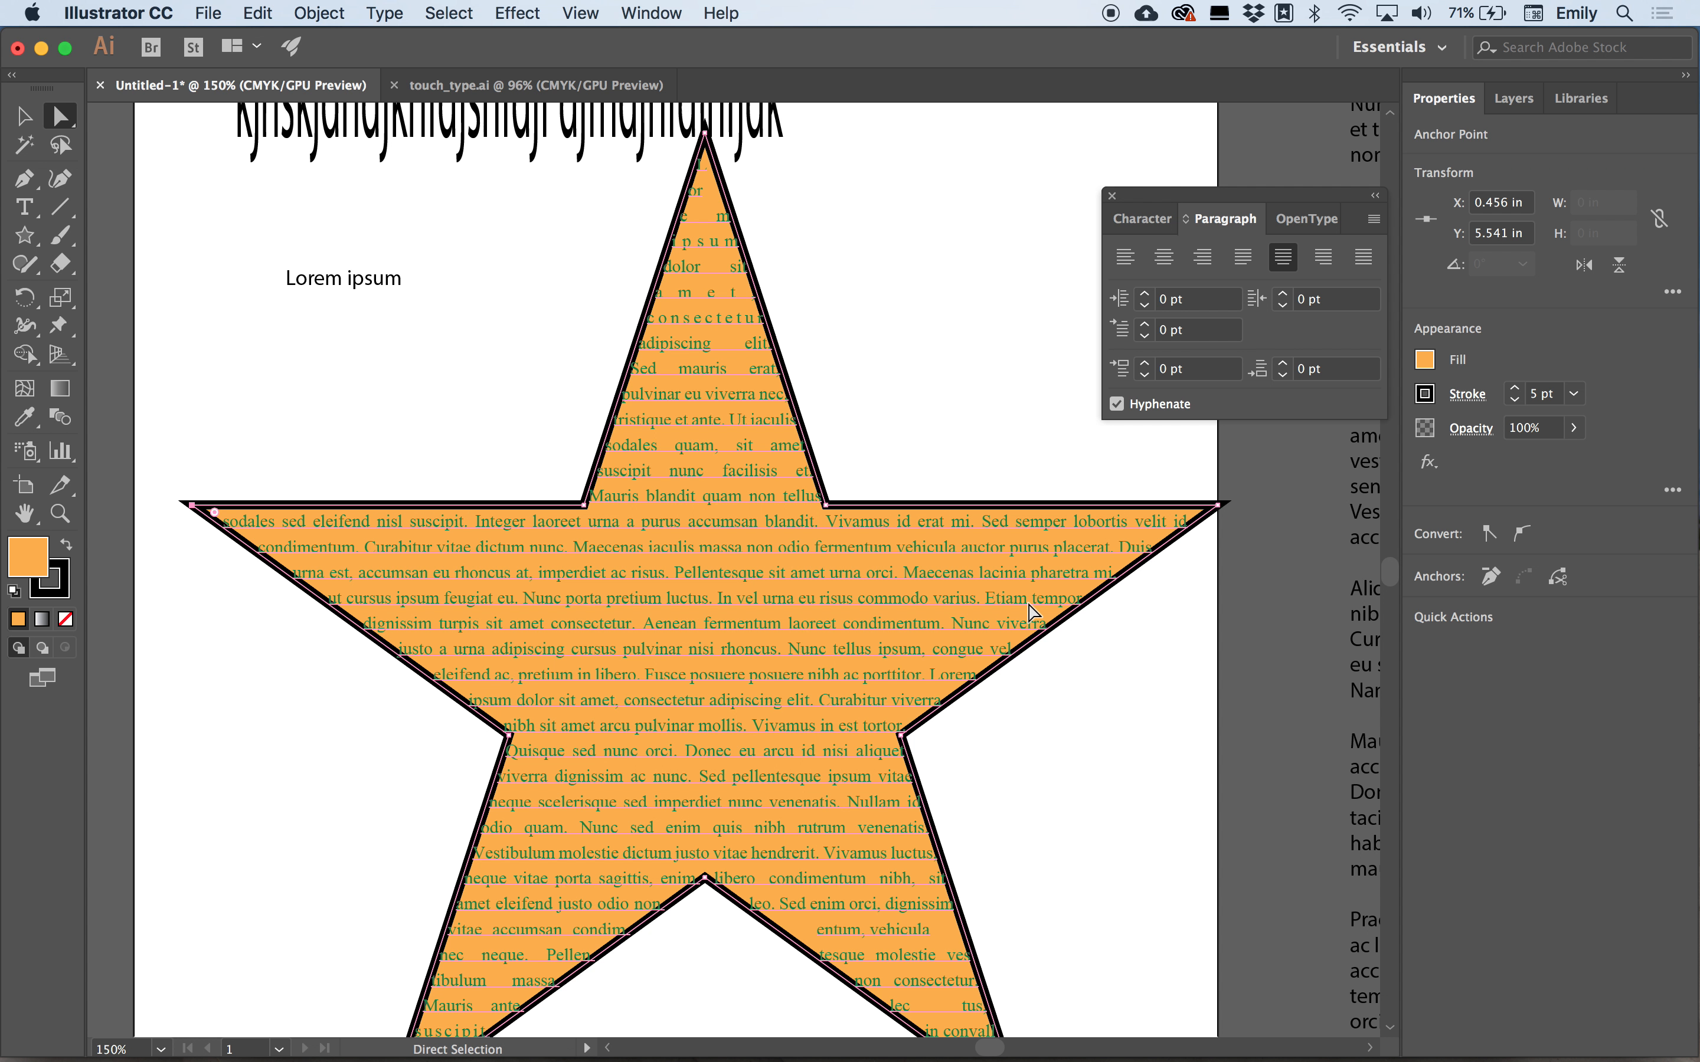
{"action": "left_click", "coordinate": [324, 15]}
{"action": "mouse_move", "coordinate": [404, 5]}
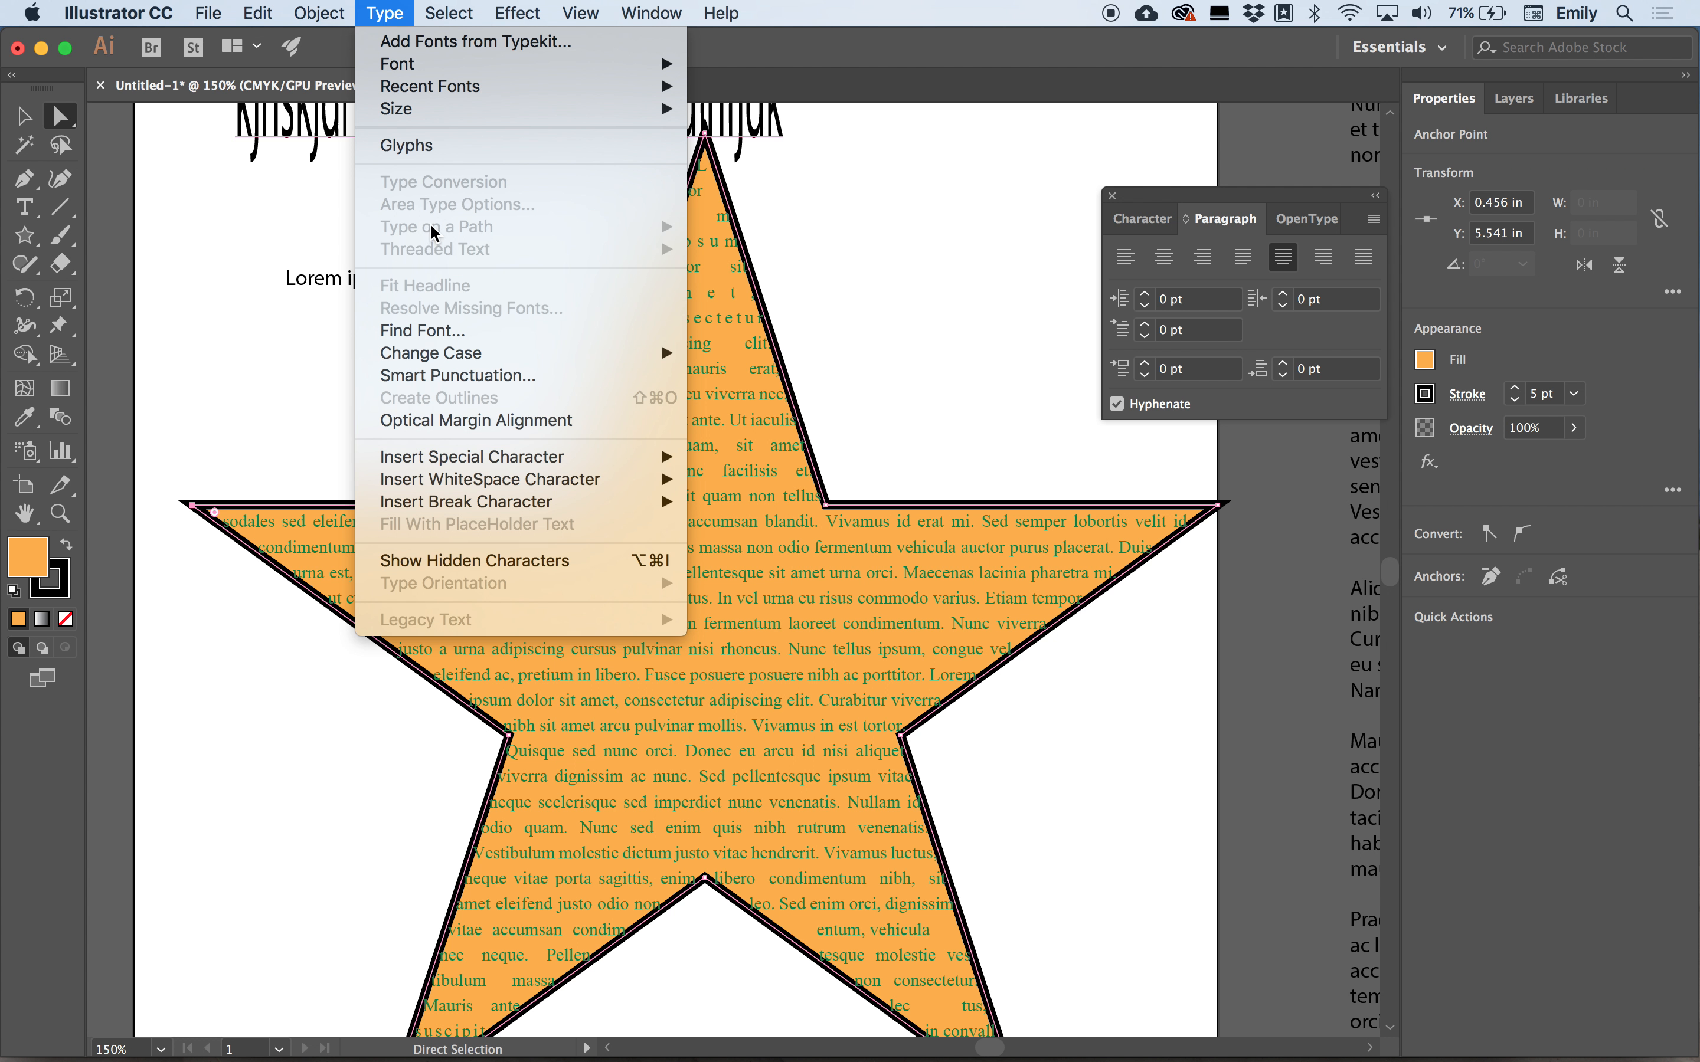
{"action": "left_click", "coordinate": [372, 7]}
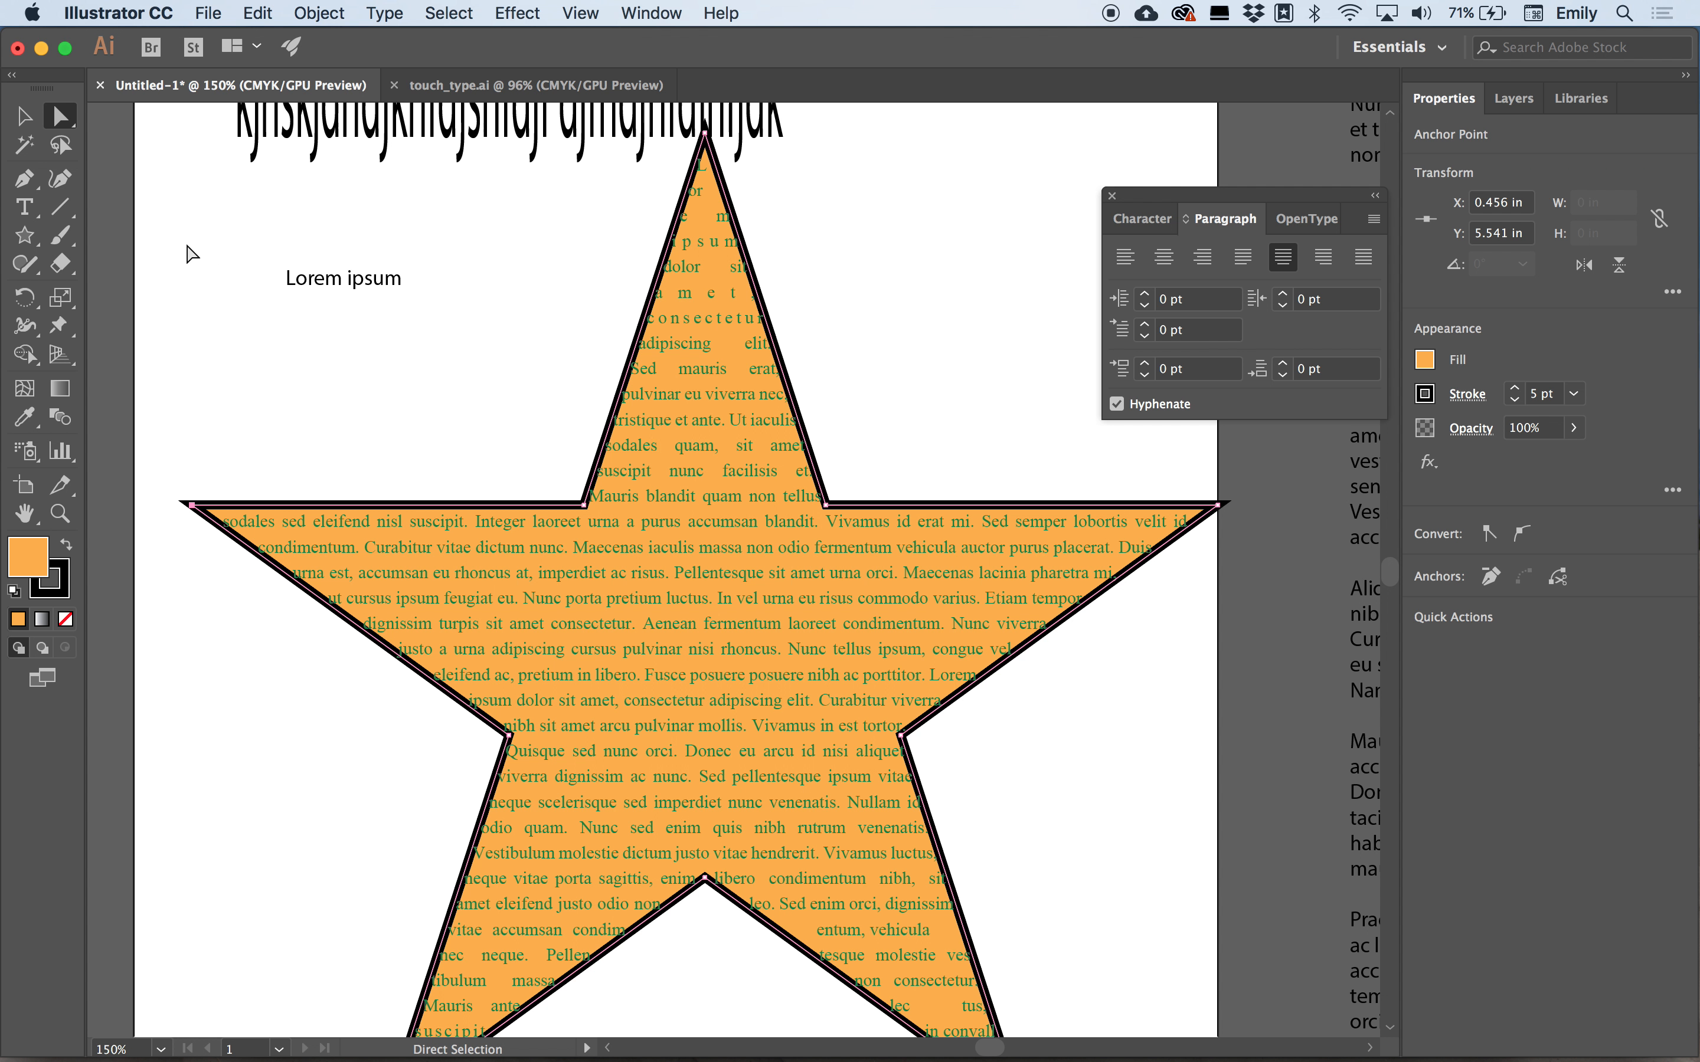
{"action": "left_click", "coordinate": [186, 253]}
Select the star text object, open its Area Type Options with preview, and set the inset spacing to 0.188 in.
{"action": "left_click", "coordinate": [22, 117]}
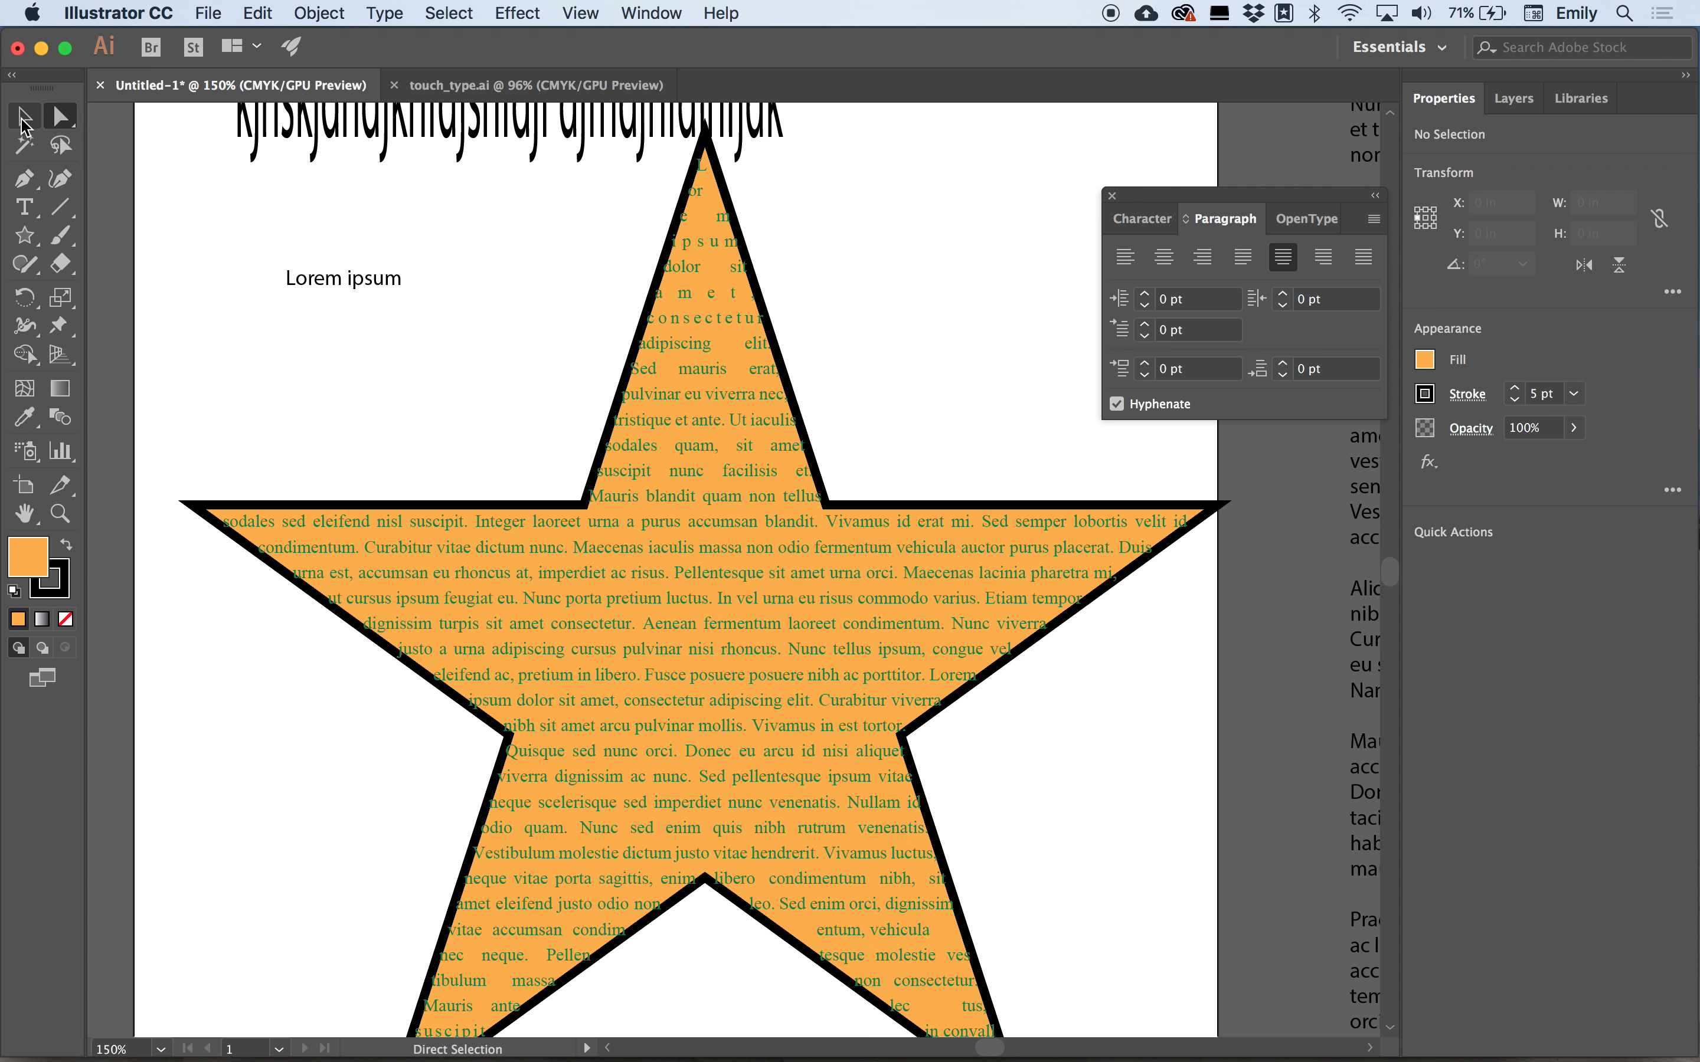
{"action": "left_click", "coordinate": [757, 483]}
{"action": "left_click", "coordinate": [324, 15]}
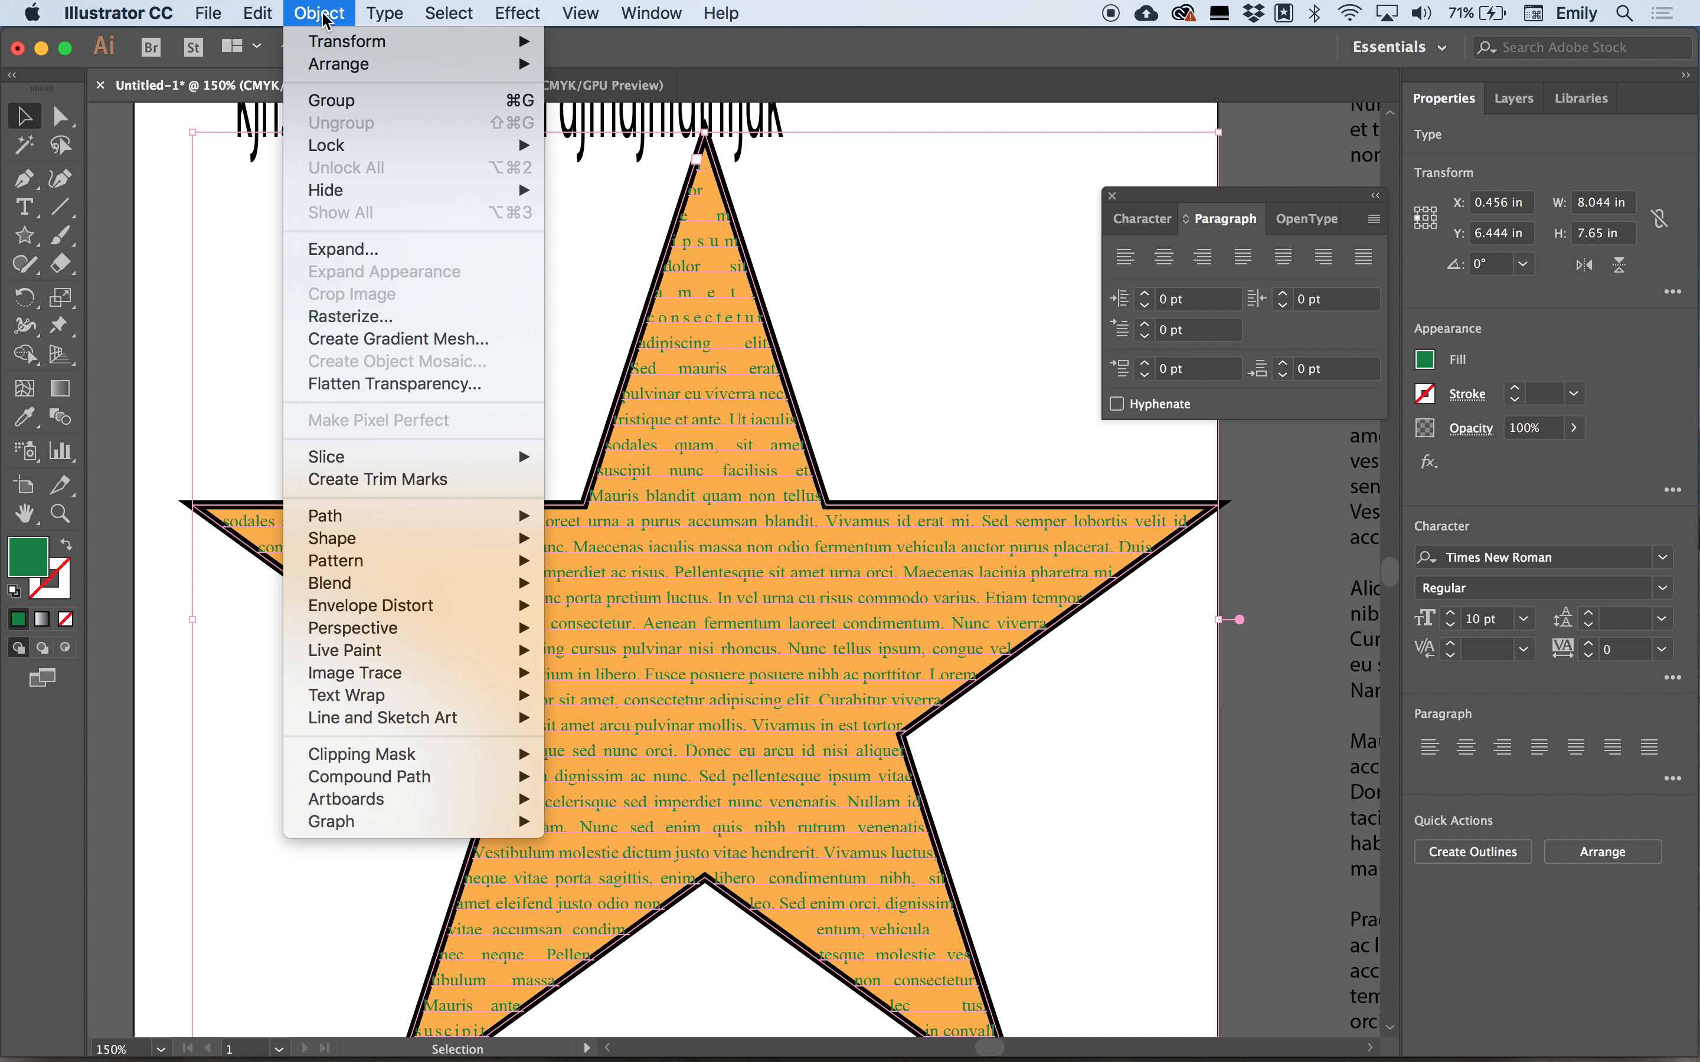
{"action": "mouse_move", "coordinate": [376, 8]}
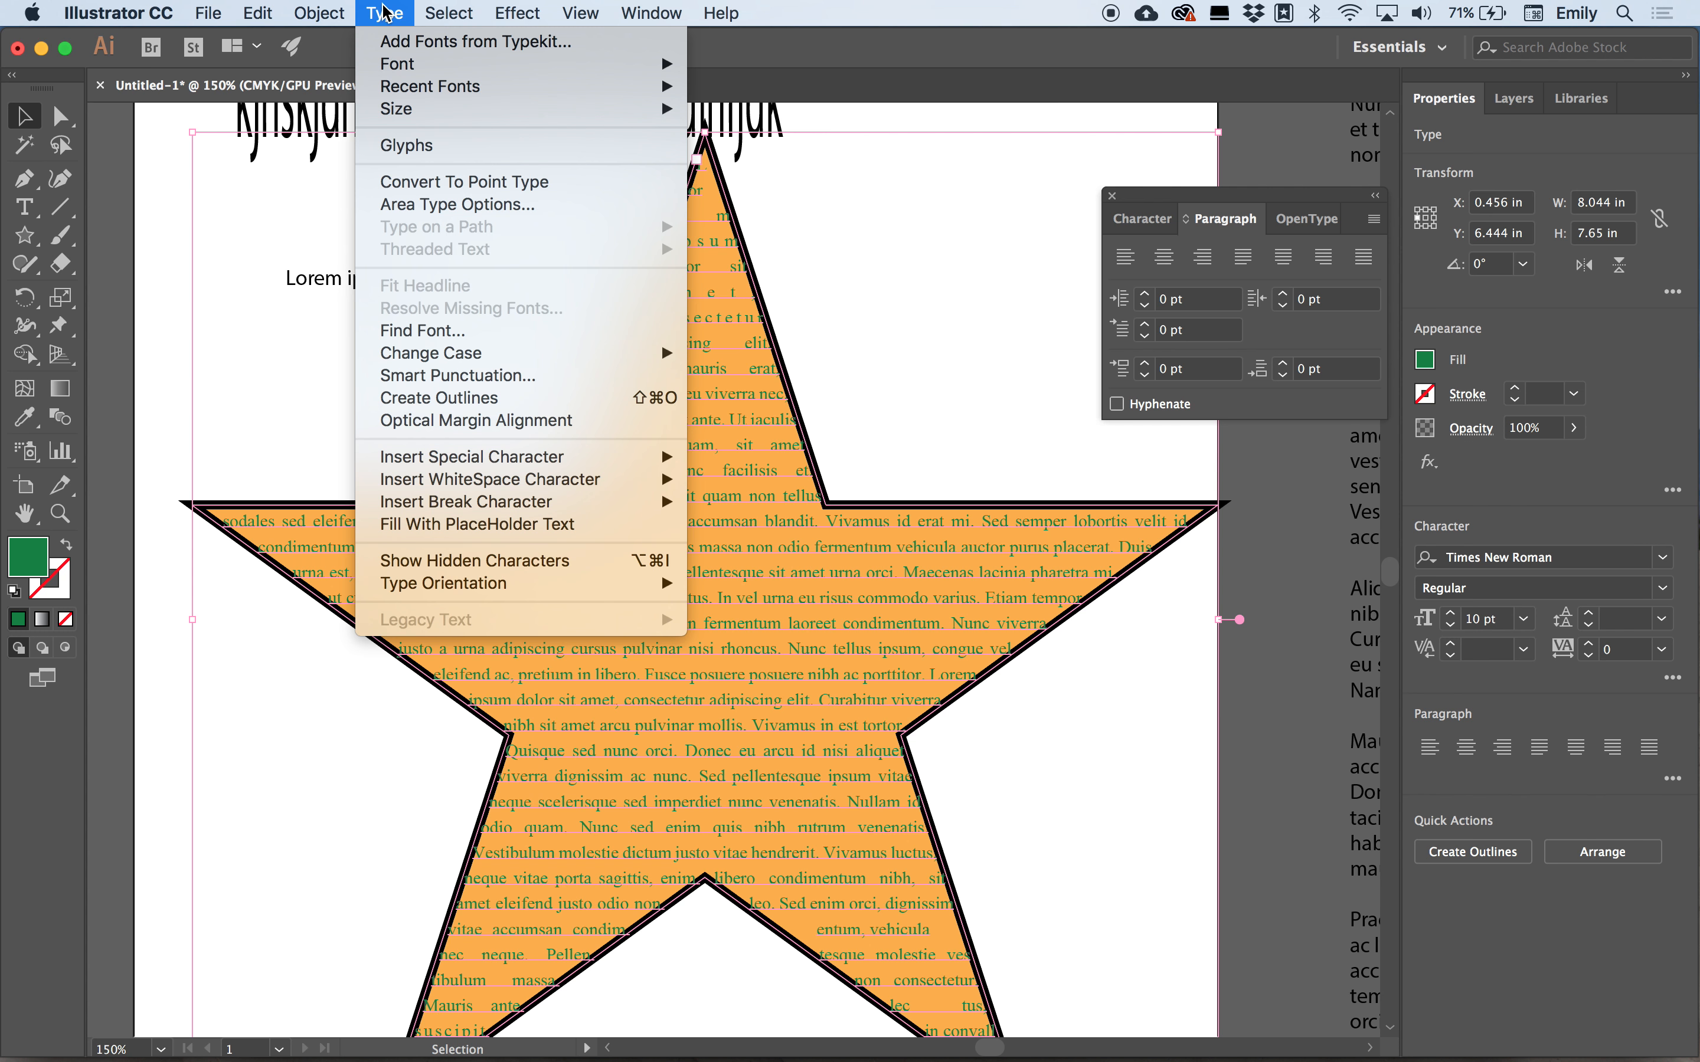
{"action": "left_click", "coordinate": [414, 204]}
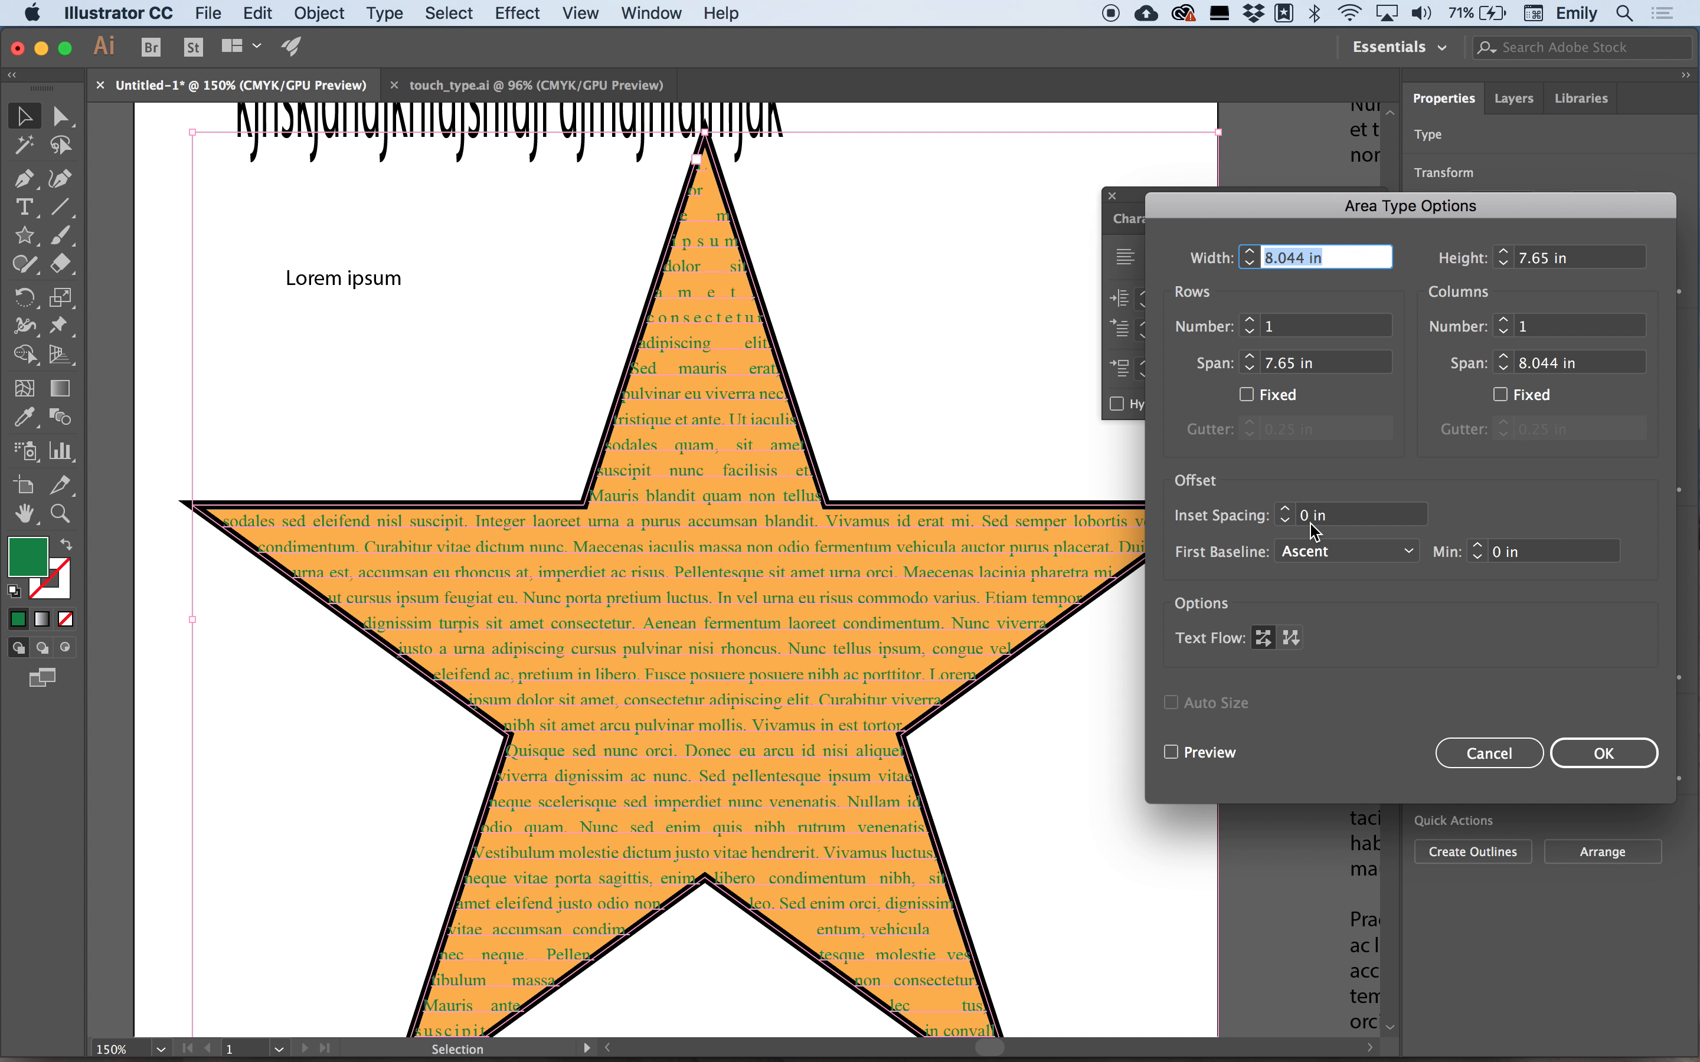
{"action": "left_click", "coordinate": [1286, 509]}
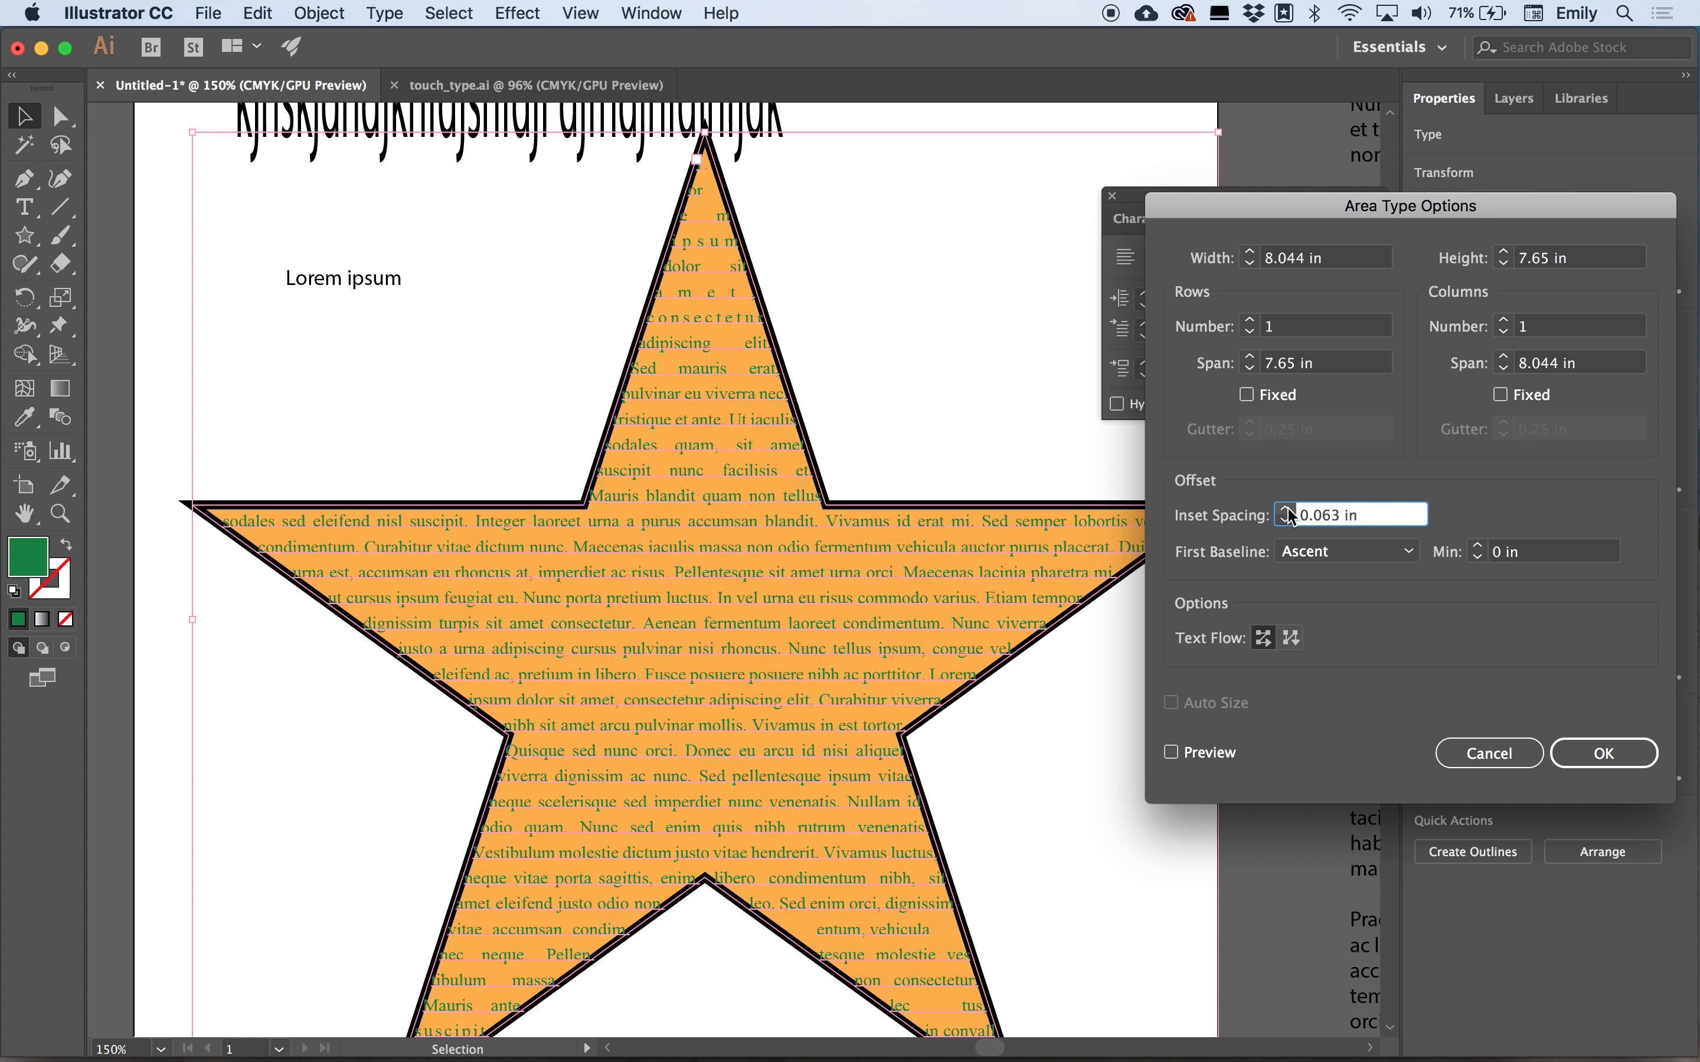
{"action": "left_click", "coordinate": [1288, 510]}
{"action": "left_click", "coordinate": [1171, 753]}
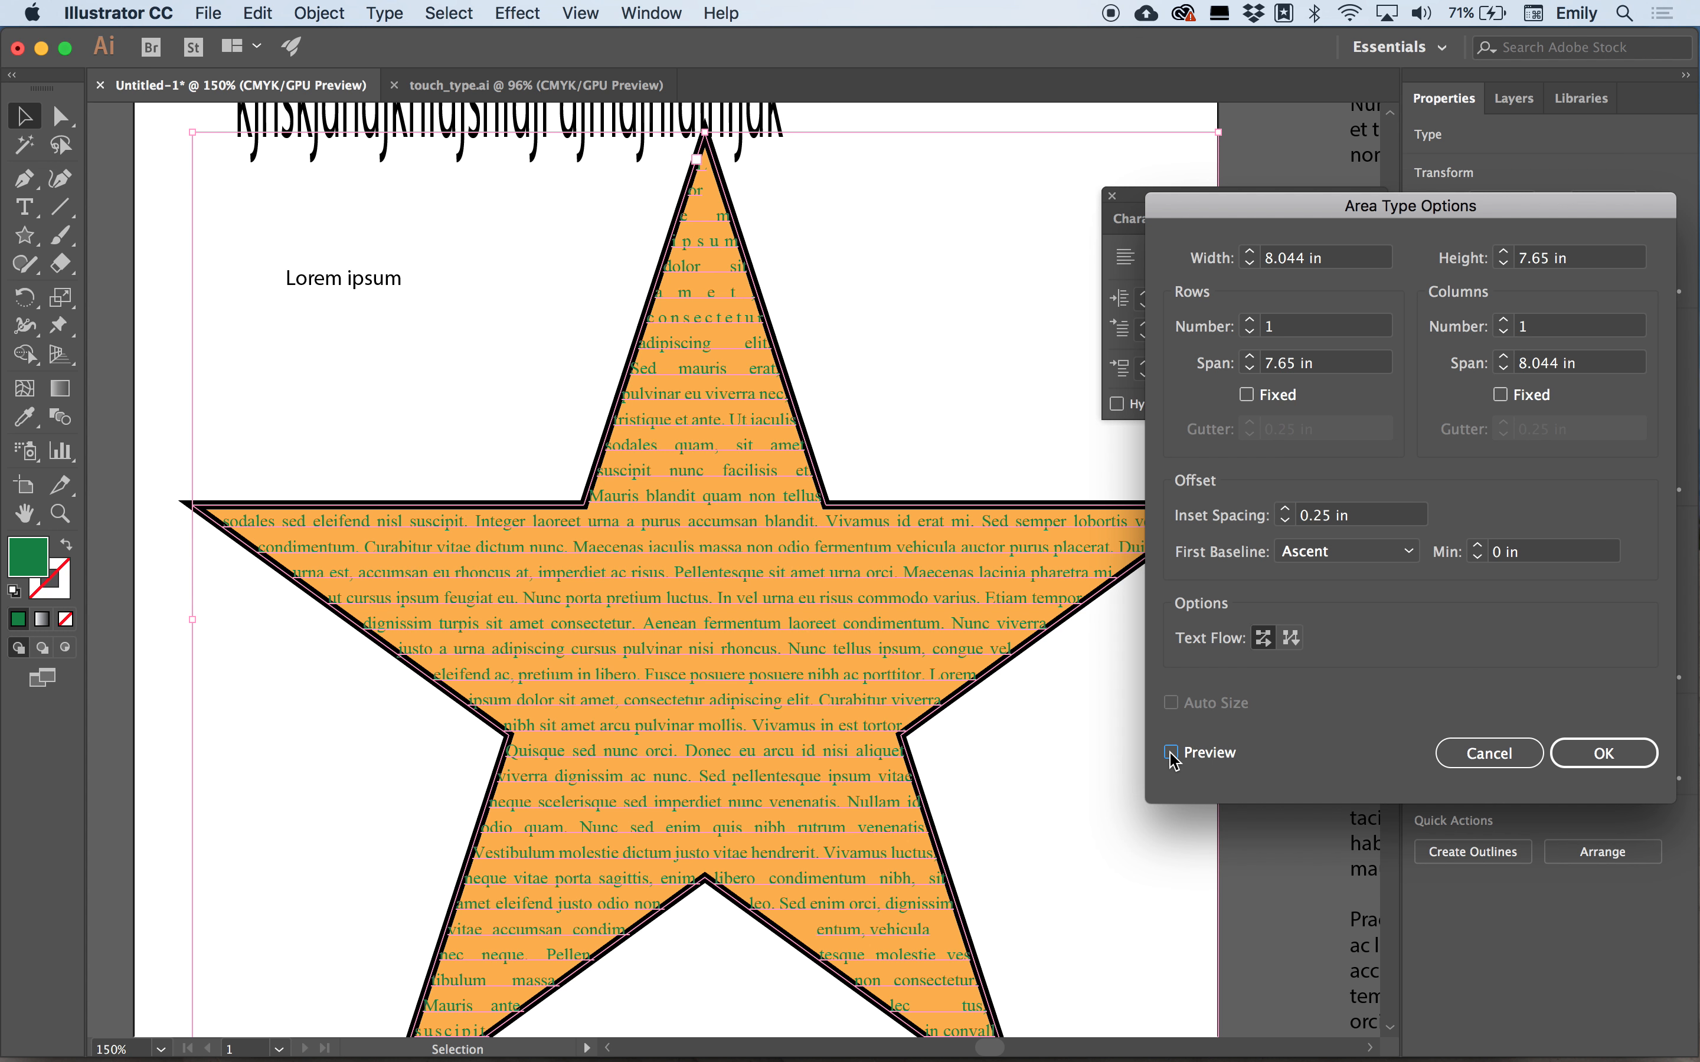
{"action": "left_click", "coordinate": [1285, 521]}
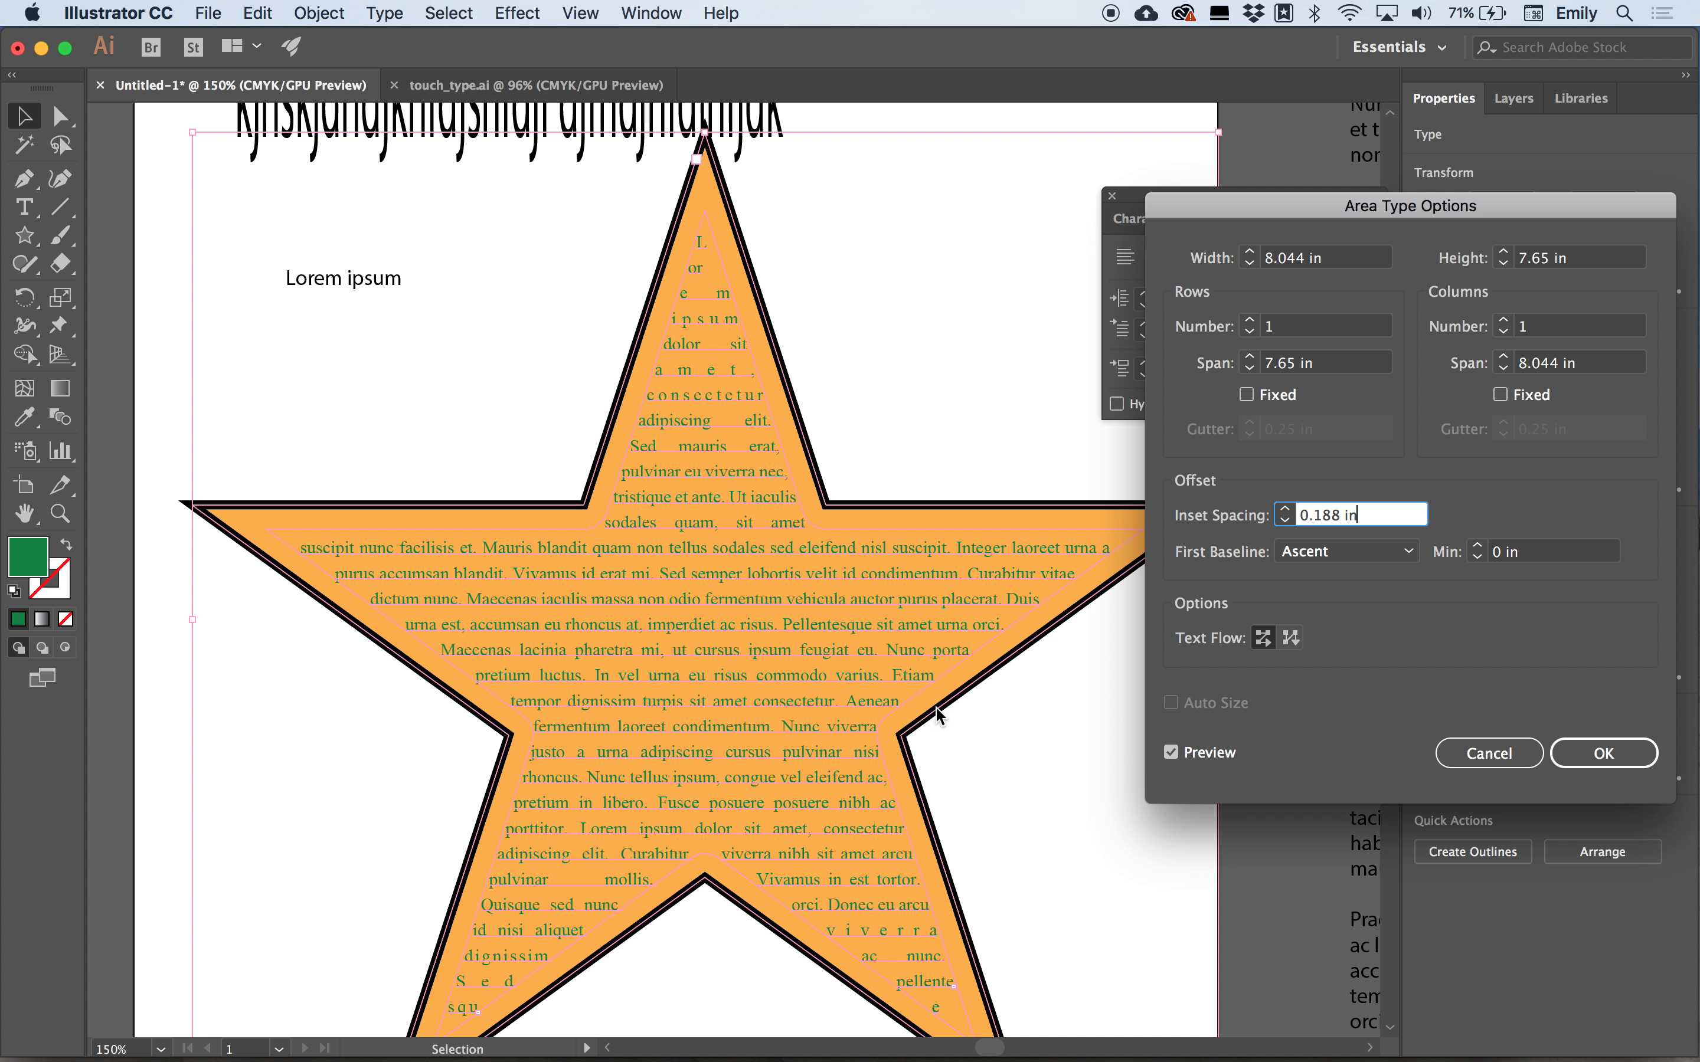
Preview two columns and two rows, return both to 1, and confirm the area type options.
{"action": "left_click", "coordinate": [1503, 321]}
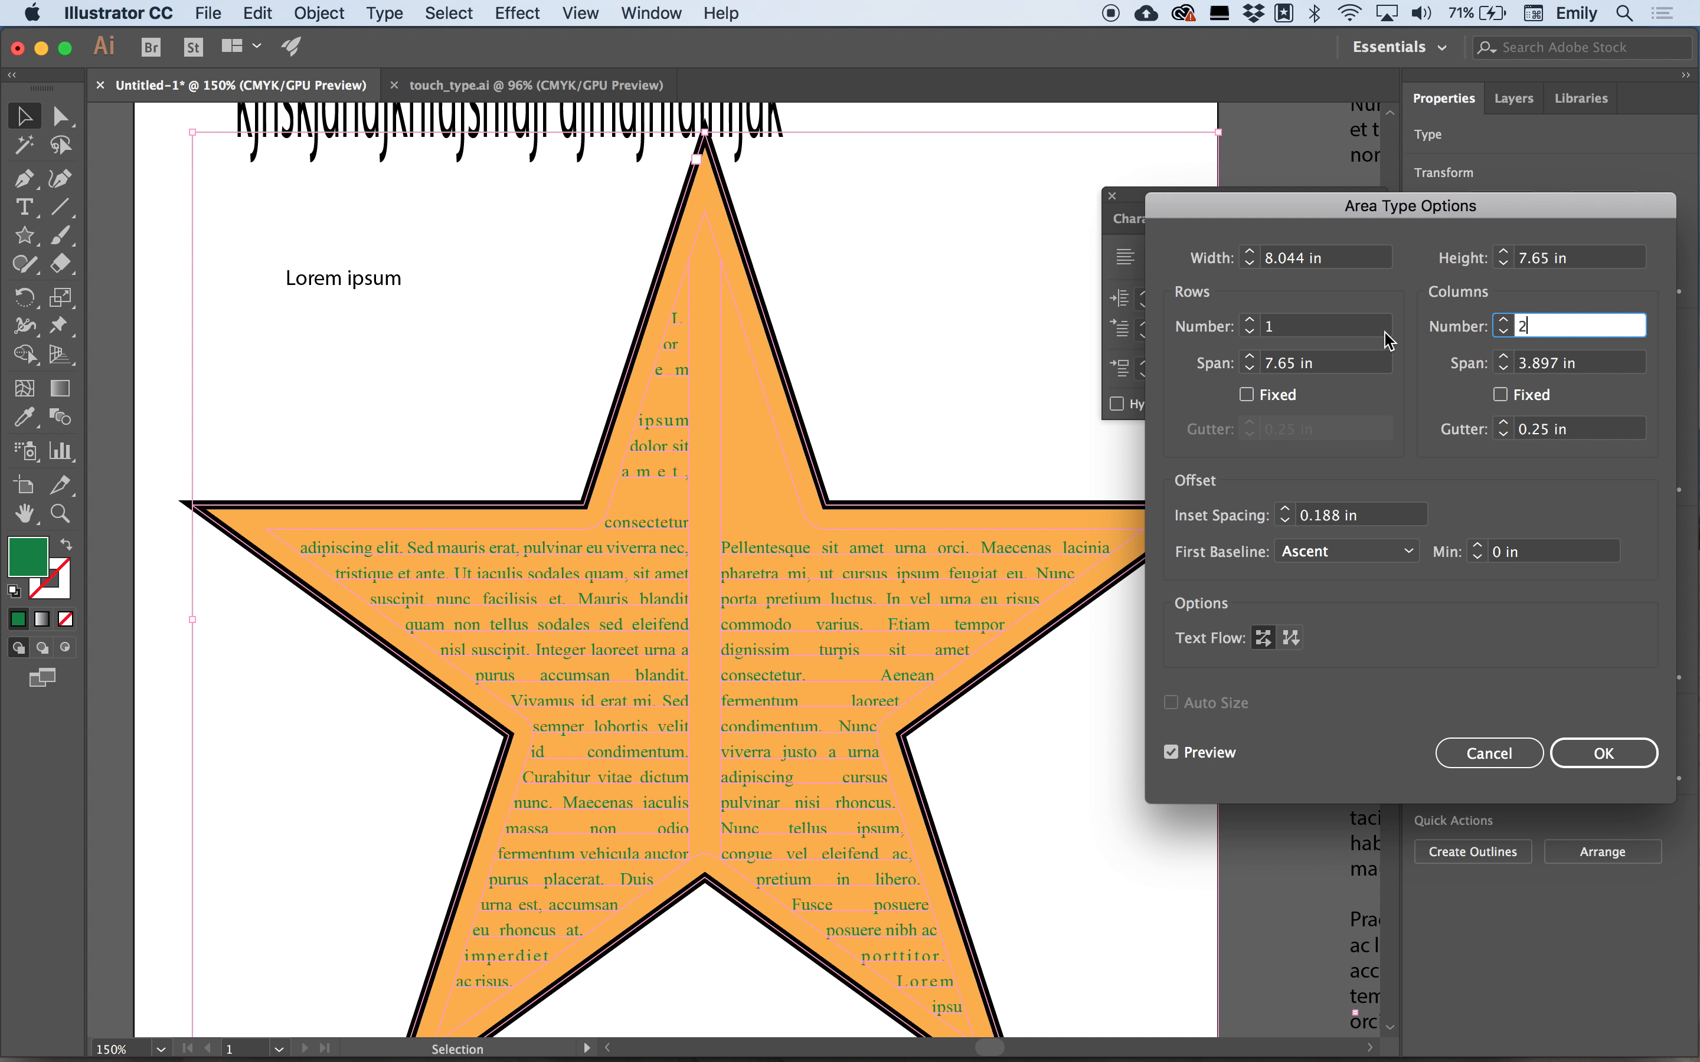
{"action": "left_click", "coordinate": [1251, 320]}
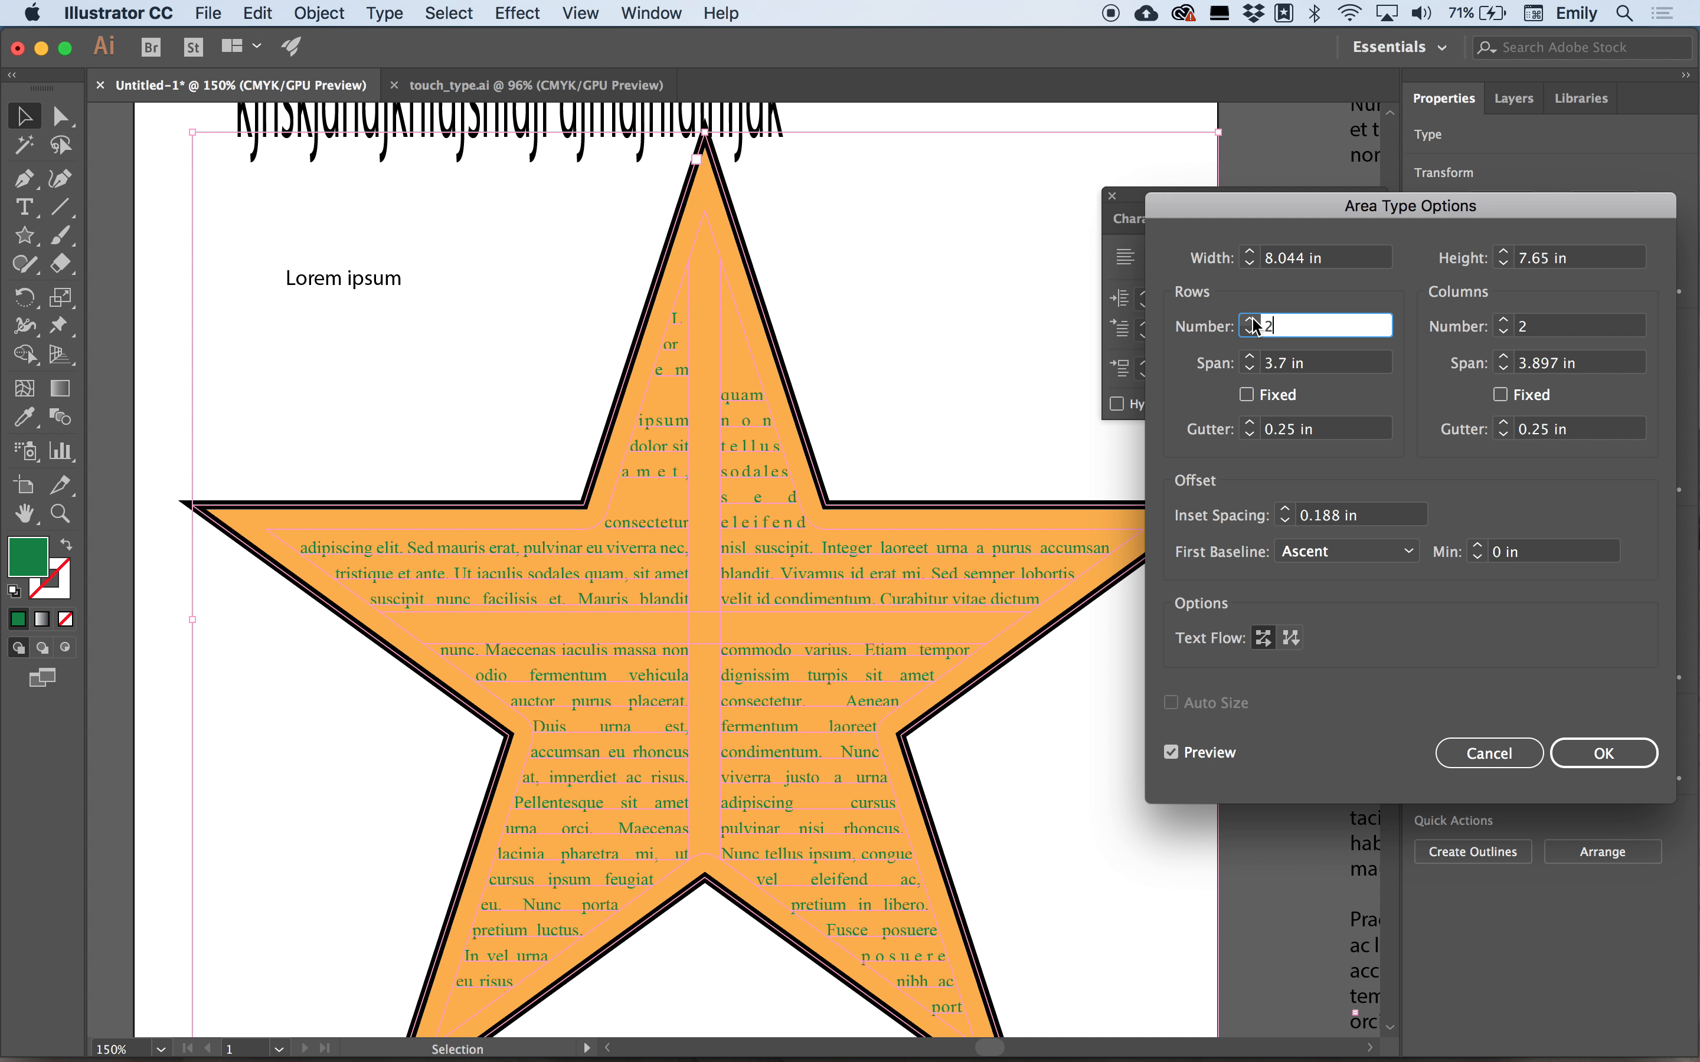
{"action": "left_click", "coordinate": [1251, 332]}
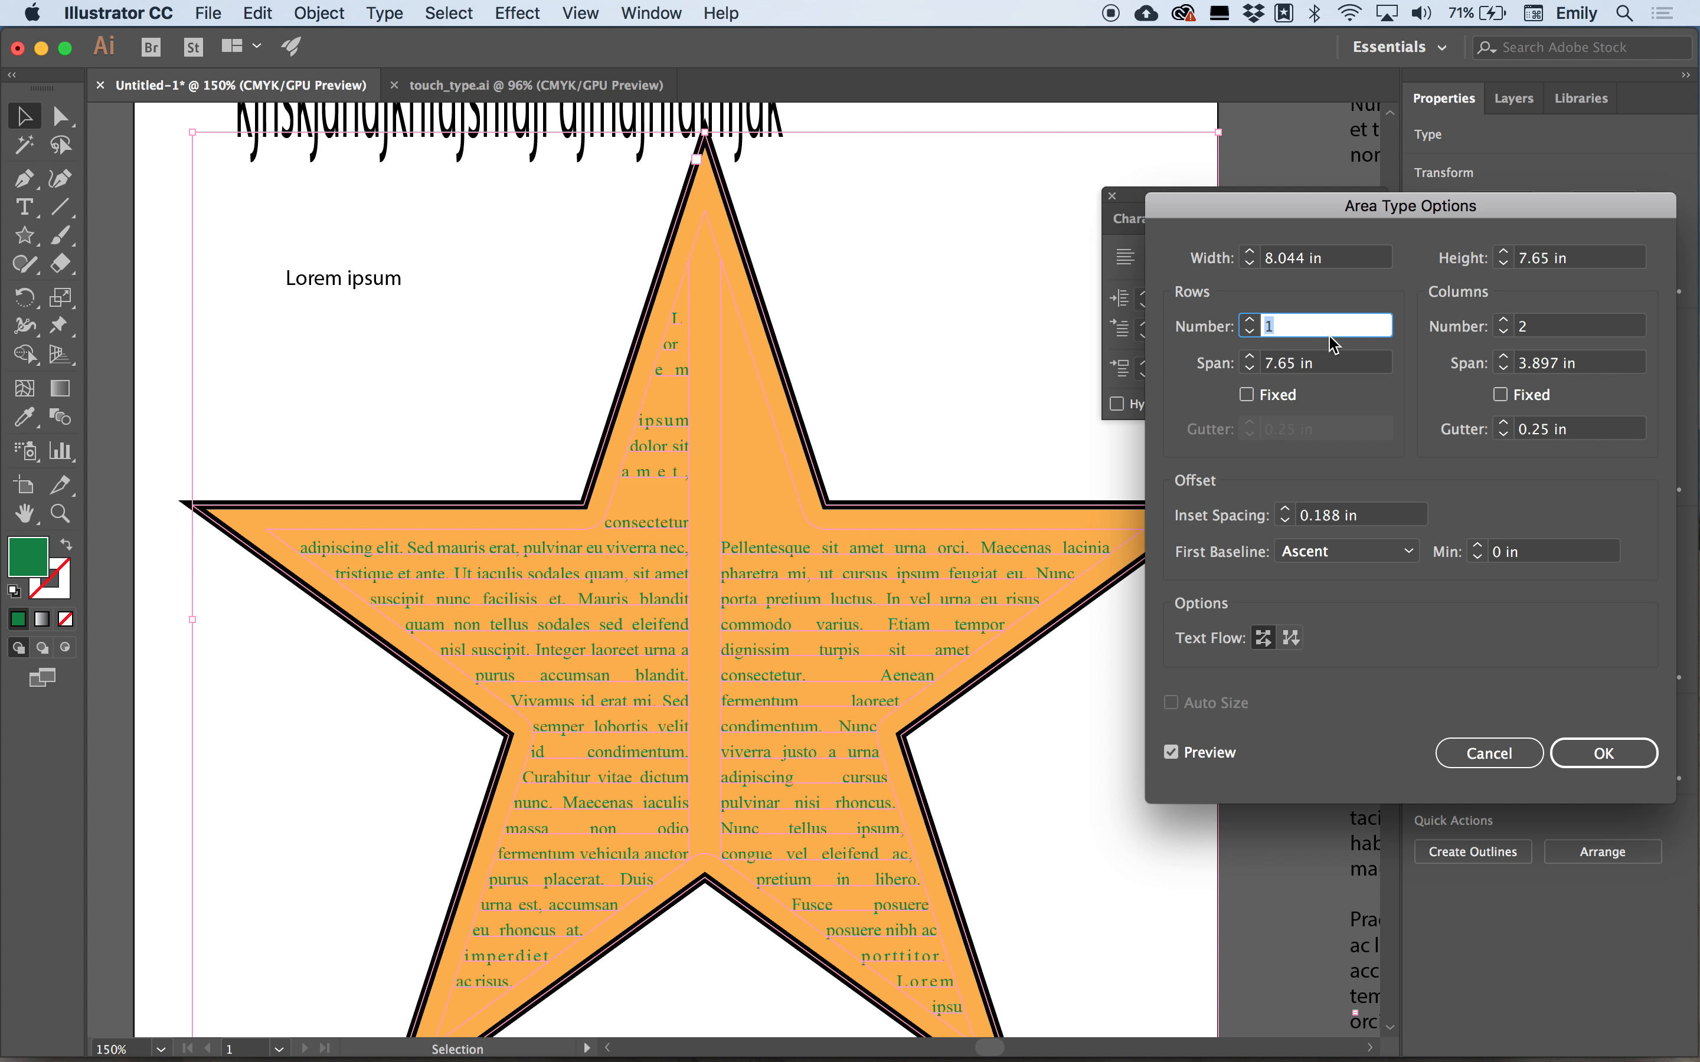
{"action": "left_click", "coordinate": [1503, 333]}
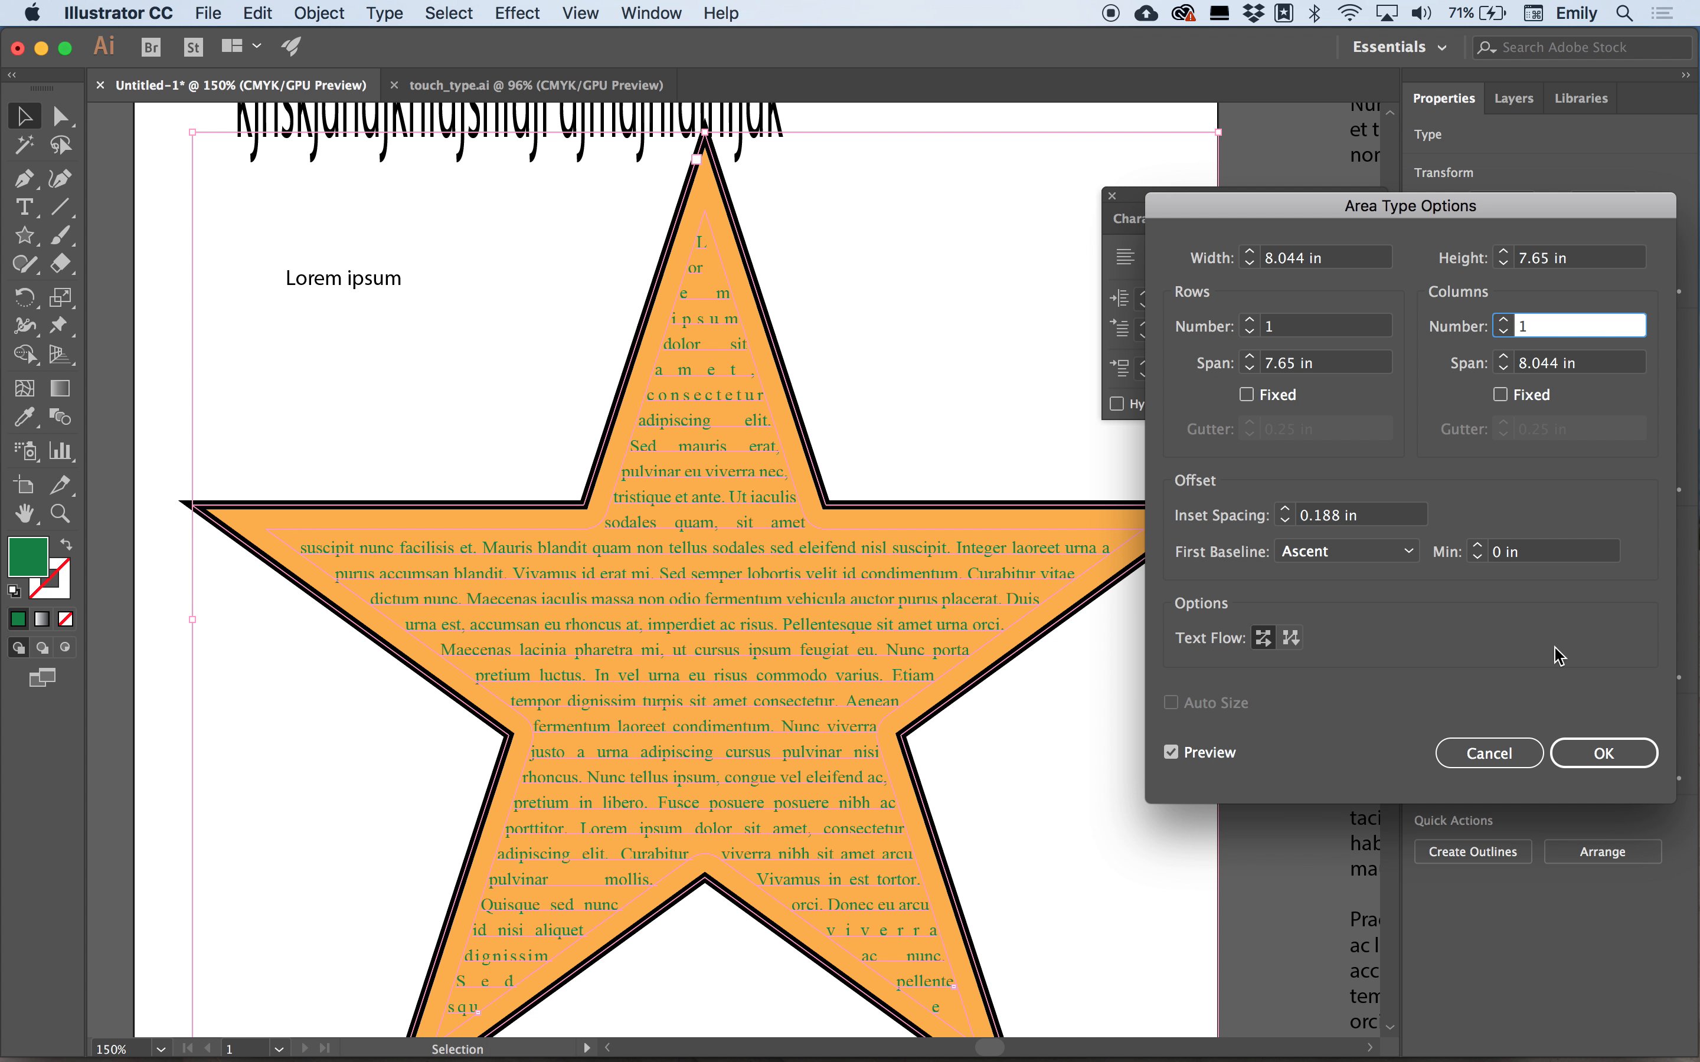
{"action": "left_click", "coordinate": [1585, 749]}
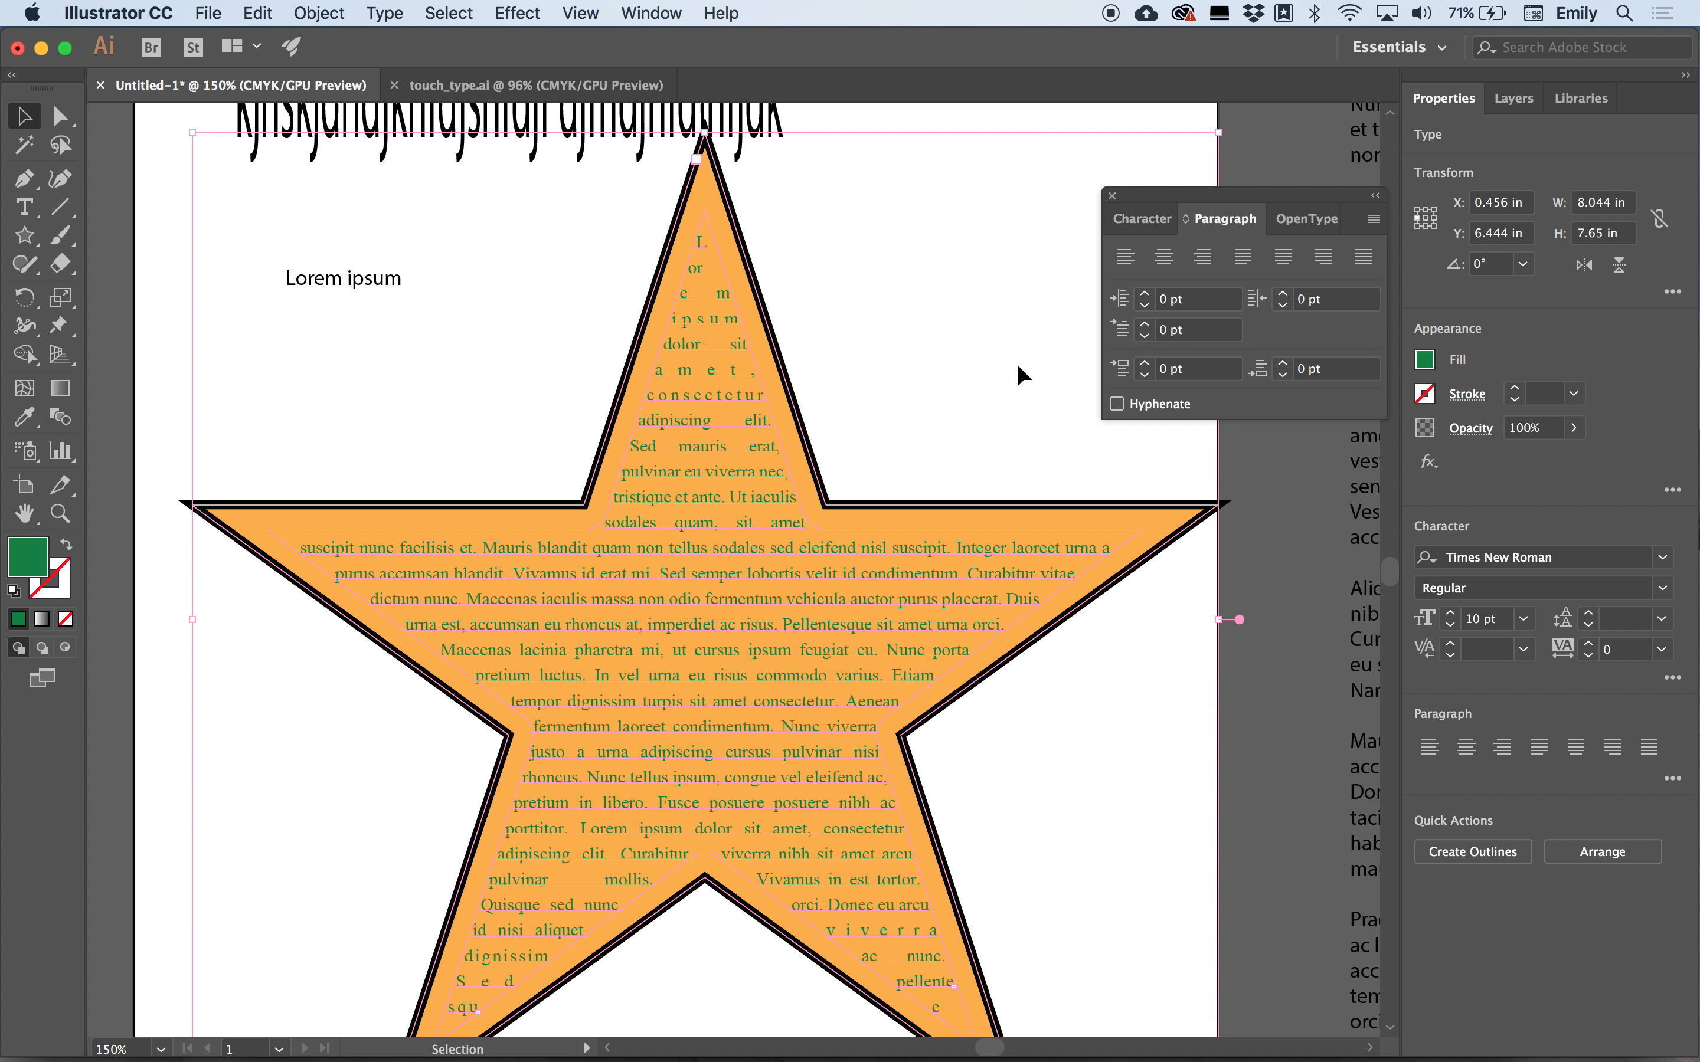
Scale the star text object up by its corner handles to about 10.6 by 10.1 in.
{"action": "scroll", "coordinate": [869, 395], "scroll_direction": "right", "scroll_amount": 5}
{"action": "scroll", "coordinate": [869, 396], "scroll_direction": "down", "scroll_amount": 4}
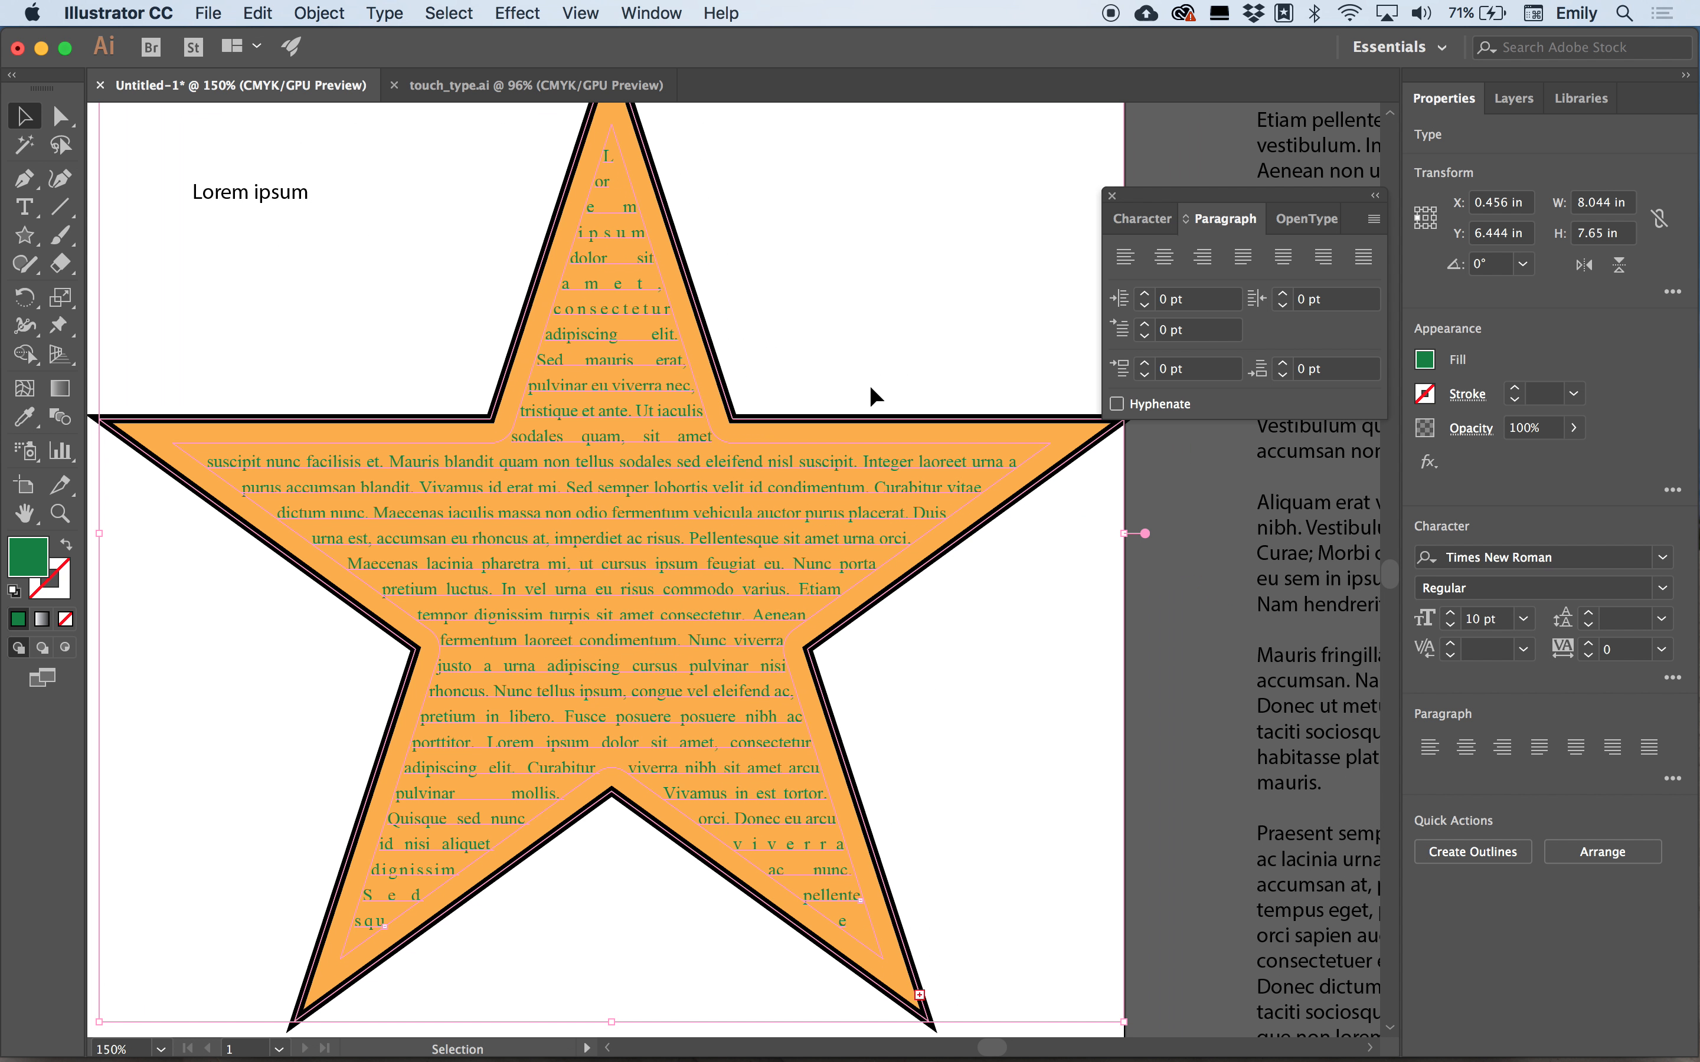
{"action": "scroll", "coordinate": [871, 389], "scroll_direction": "down", "scroll_amount": 3}
{"action": "scroll", "coordinate": [871, 388], "scroll_direction": "right", "scroll_amount": 2}
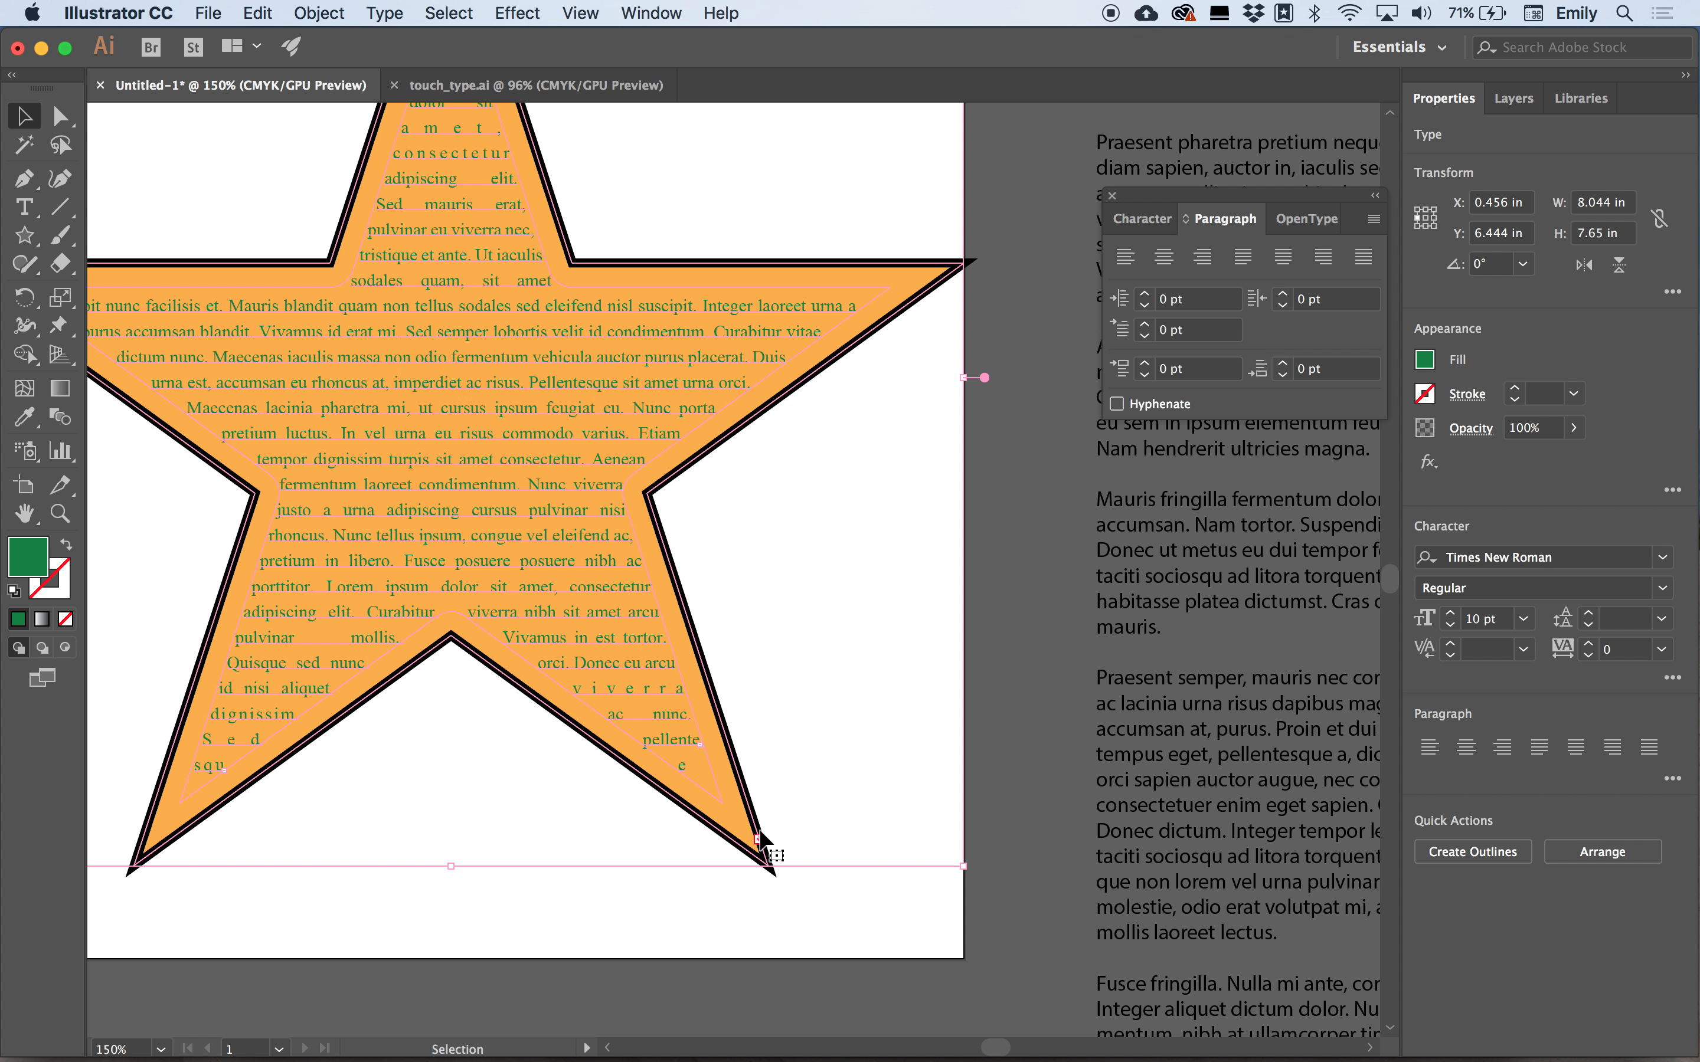
{"action": "key", "text": "super+minus"}
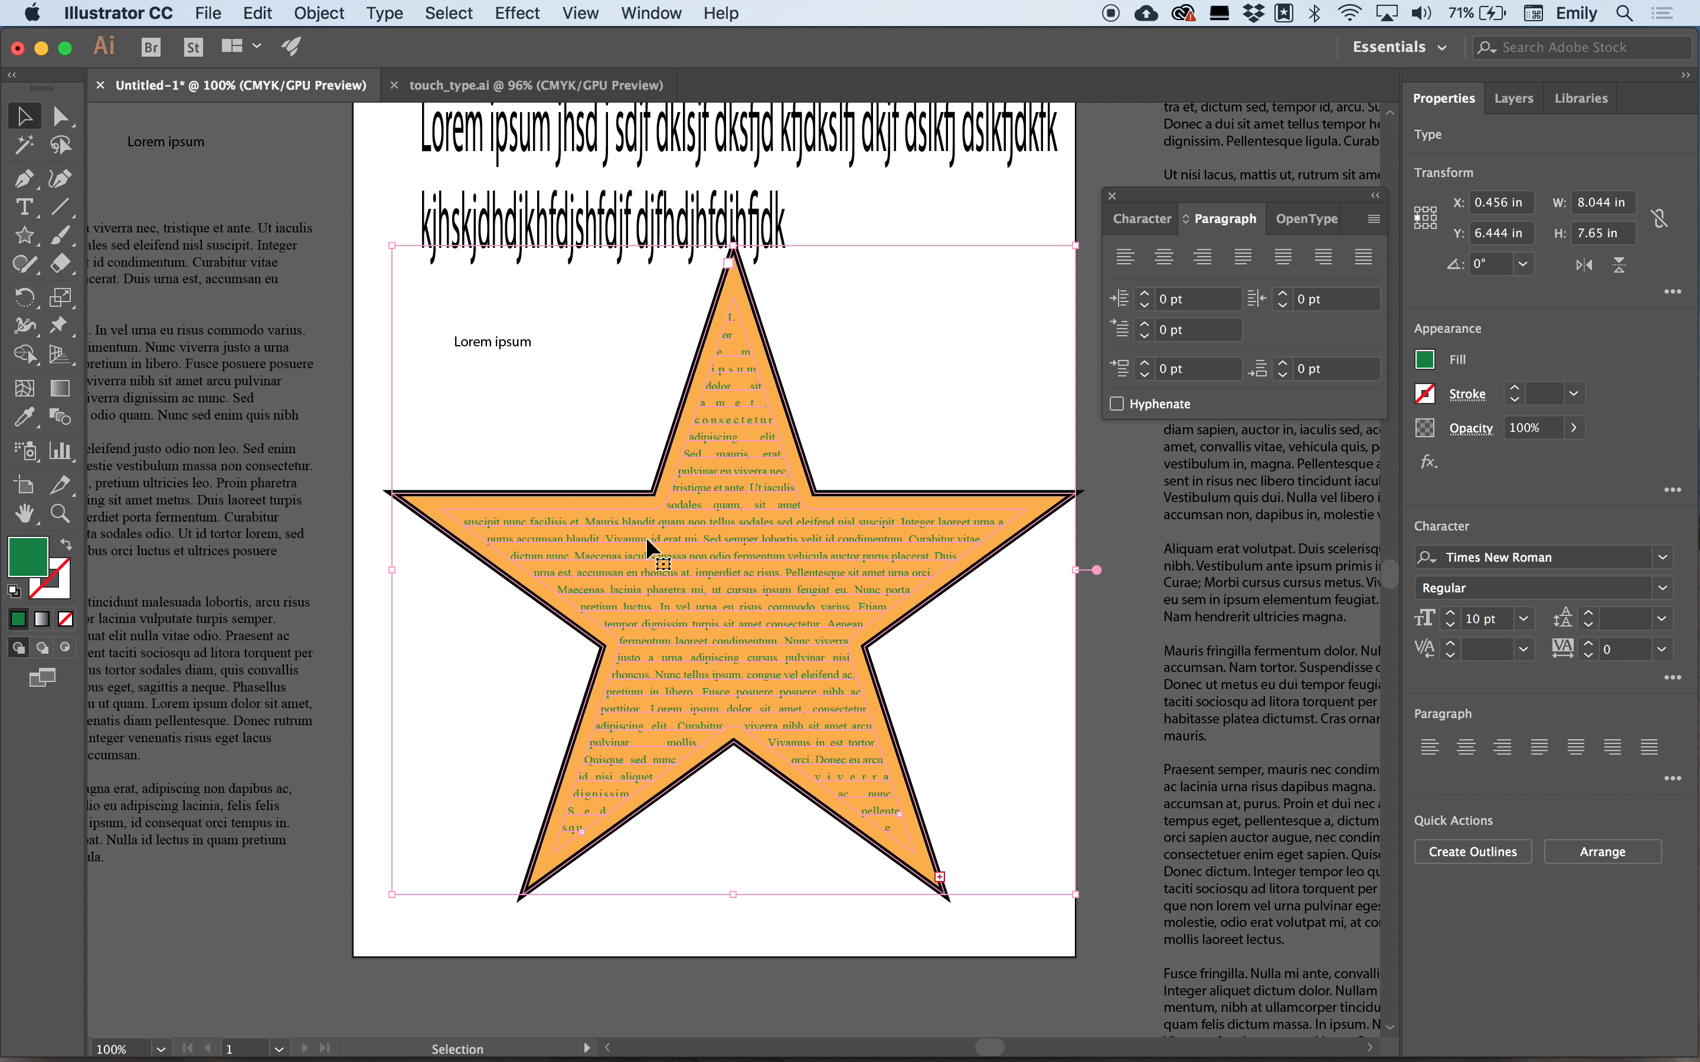
{"action": "left_click_drag", "start_coordinate": [1076, 896], "coordinate": [1235, 996]}
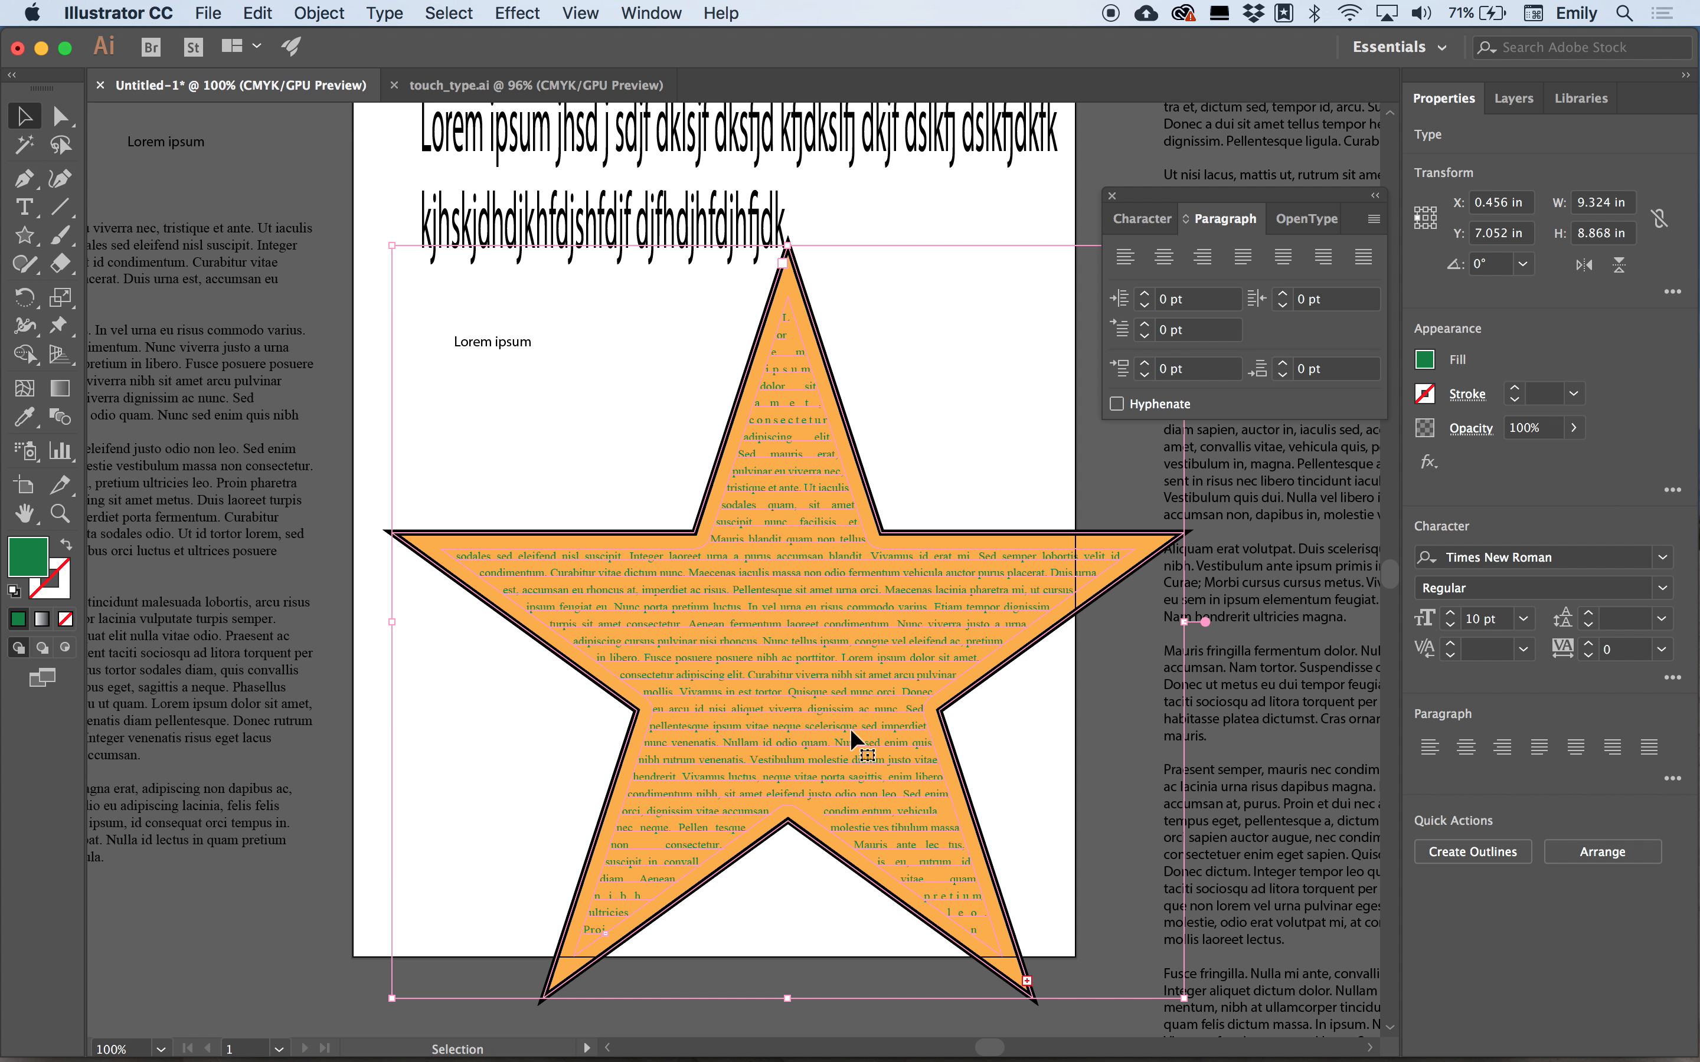
{"action": "left_click_drag", "start_coordinate": [391, 240], "coordinate": [278, 132]}
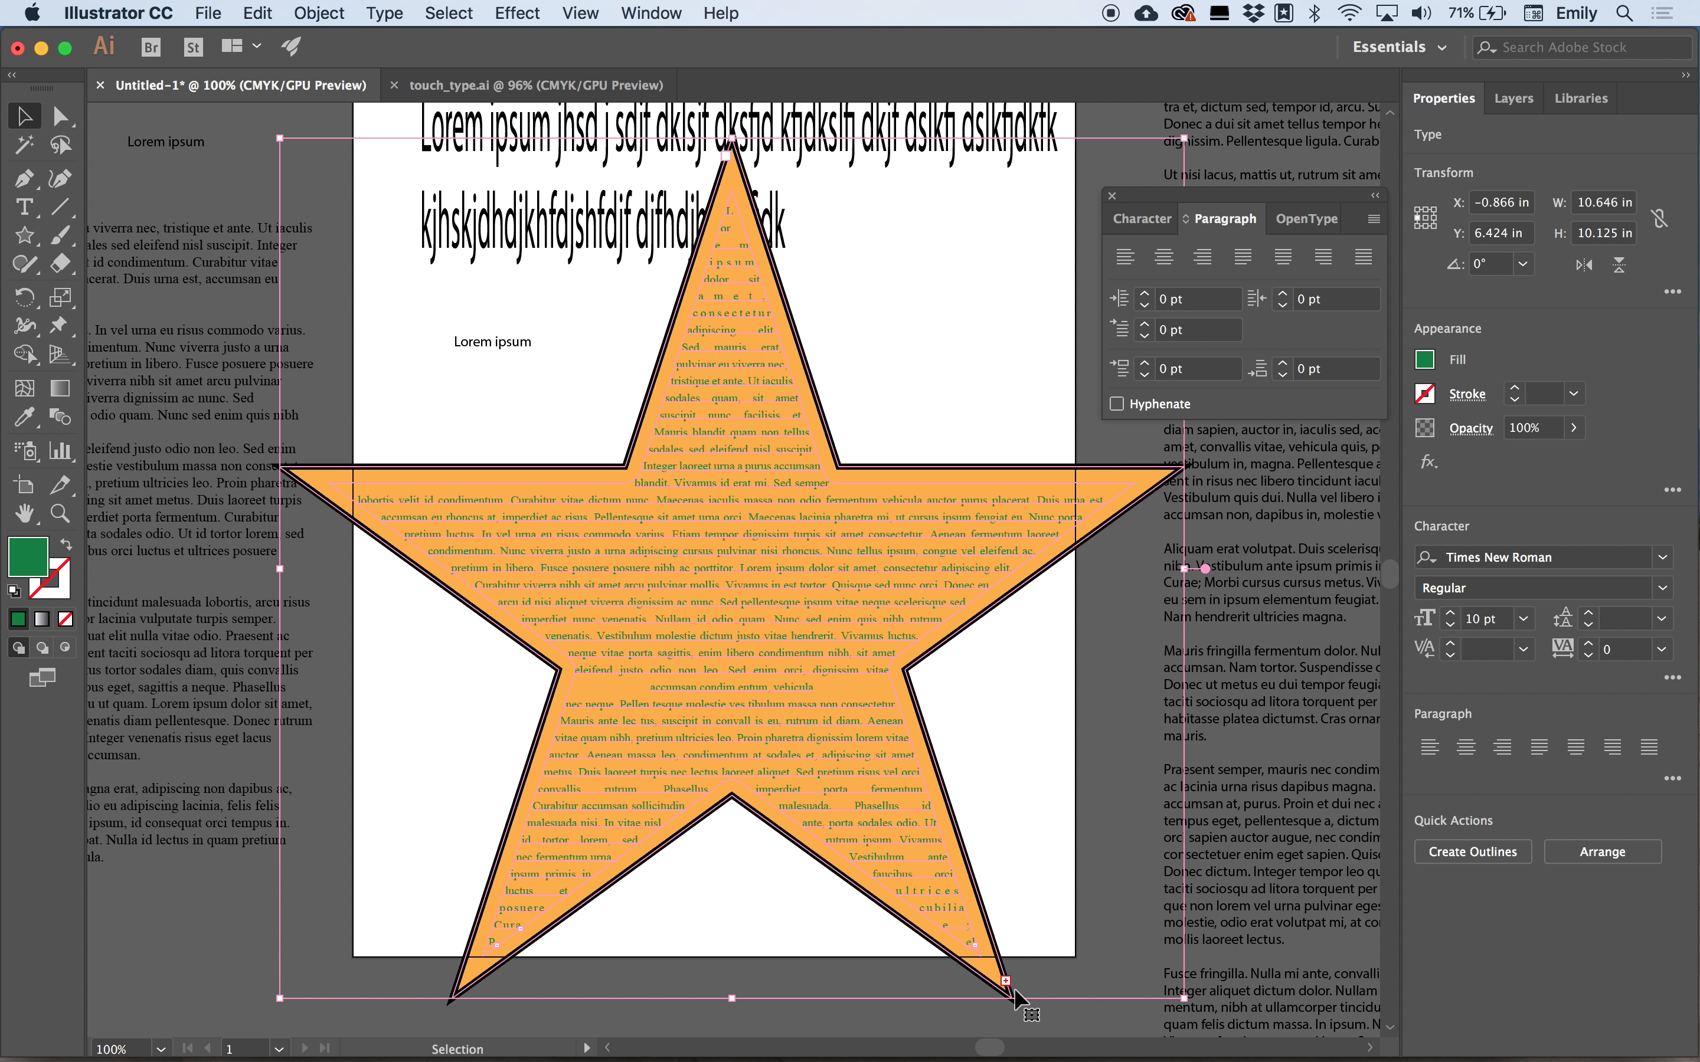
Enlarge the star text object further to about 13.9 by 13.3 in.
{"action": "left_click", "coordinate": [1222, 1021]}
{"action": "left_click_drag", "start_coordinate": [1222, 1021], "coordinate": [1223, 1027]}
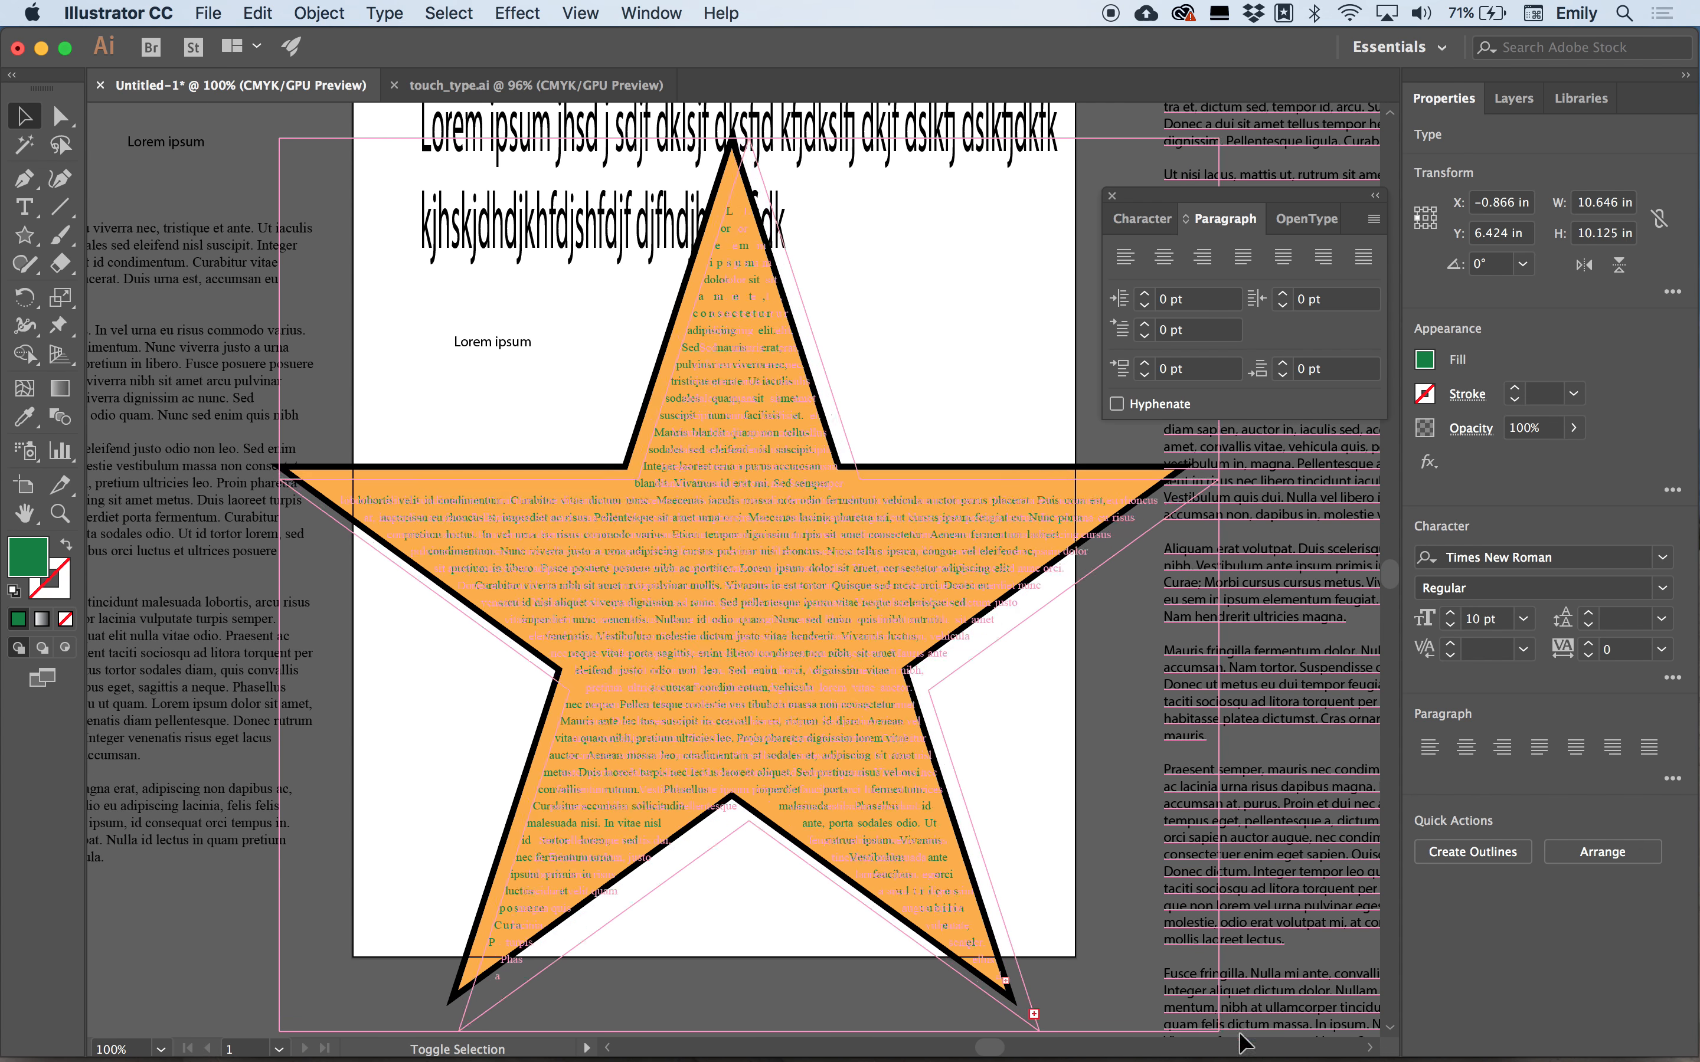
{"action": "scroll", "coordinate": [1005, 710], "scroll_direction": "down", "scroll_amount": 5}
{"action": "scroll", "coordinate": [1005, 710], "scroll_direction": "right", "scroll_amount": 2}
{"action": "left_click_drag", "start_coordinate": [1094, 667], "coordinate": [1339, 901]}
{"action": "scroll", "coordinate": [981, 694], "scroll_direction": "up", "scroll_amount": 5}
{"action": "scroll", "coordinate": [981, 694], "scroll_direction": "left", "scroll_amount": 2}
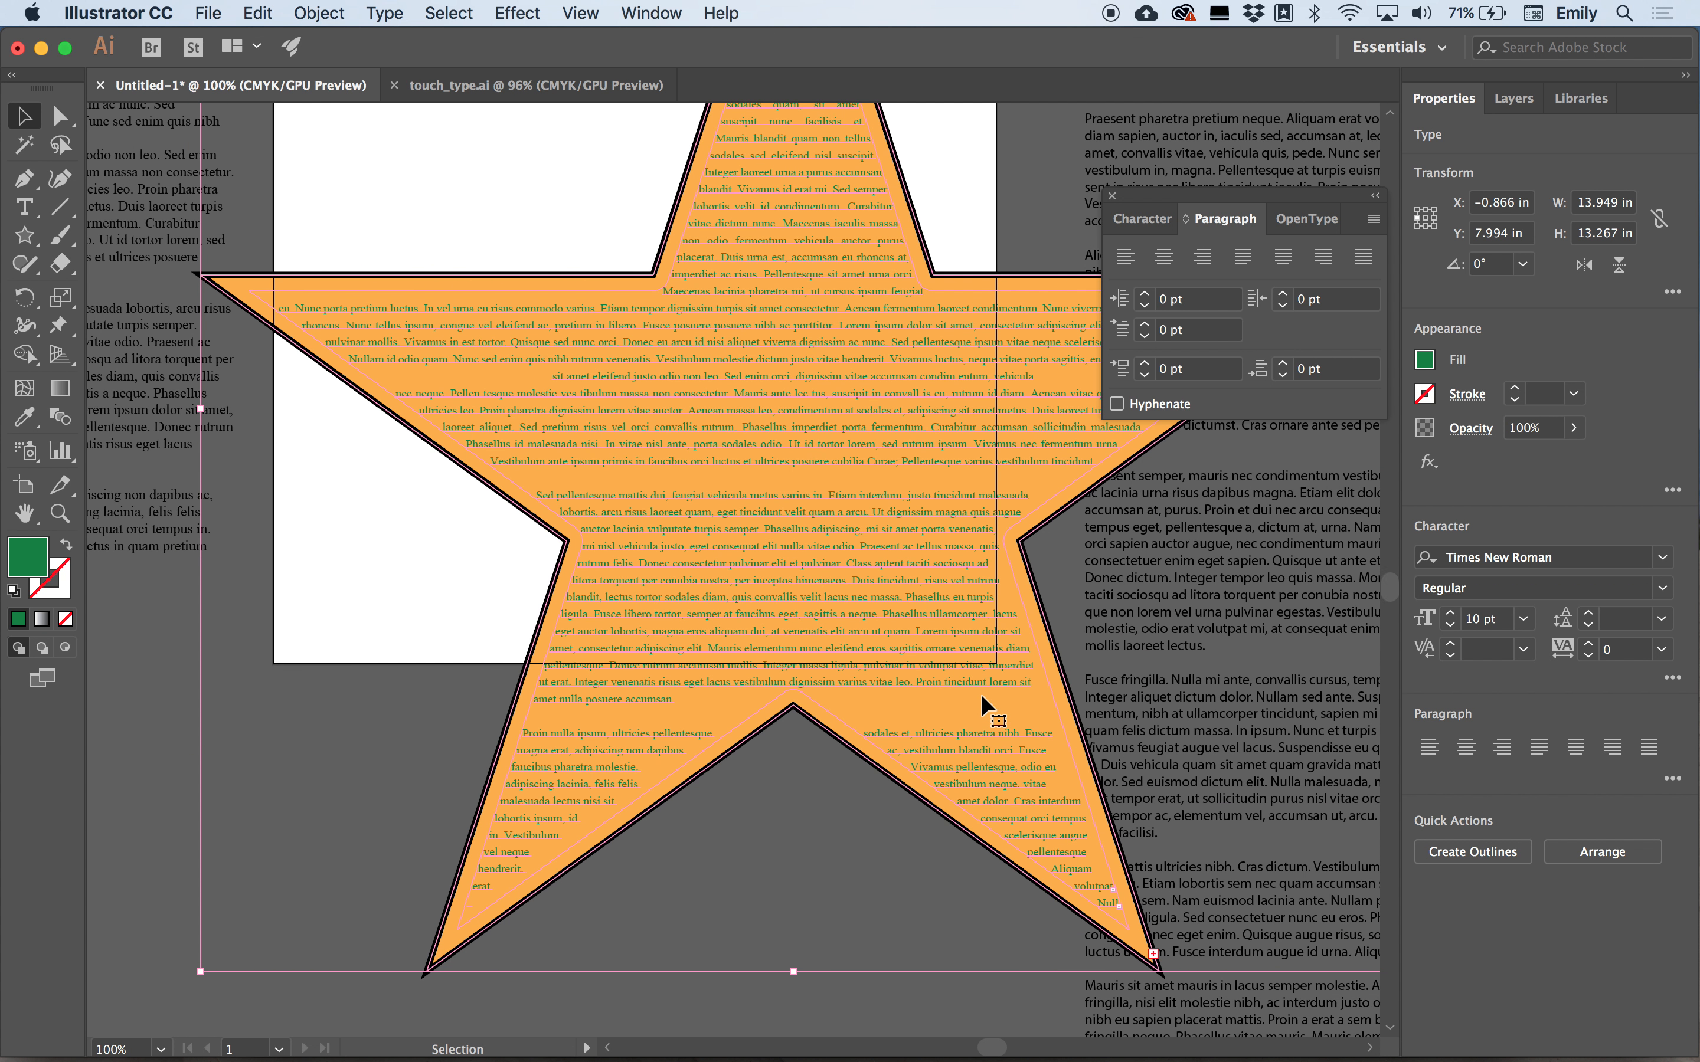
Delete the extra line breaks in the star text's middle and lower sections, then leave text editing.
{"action": "left_click", "coordinate": [622, 596]}
{"action": "double_click", "coordinate": [621, 596]}
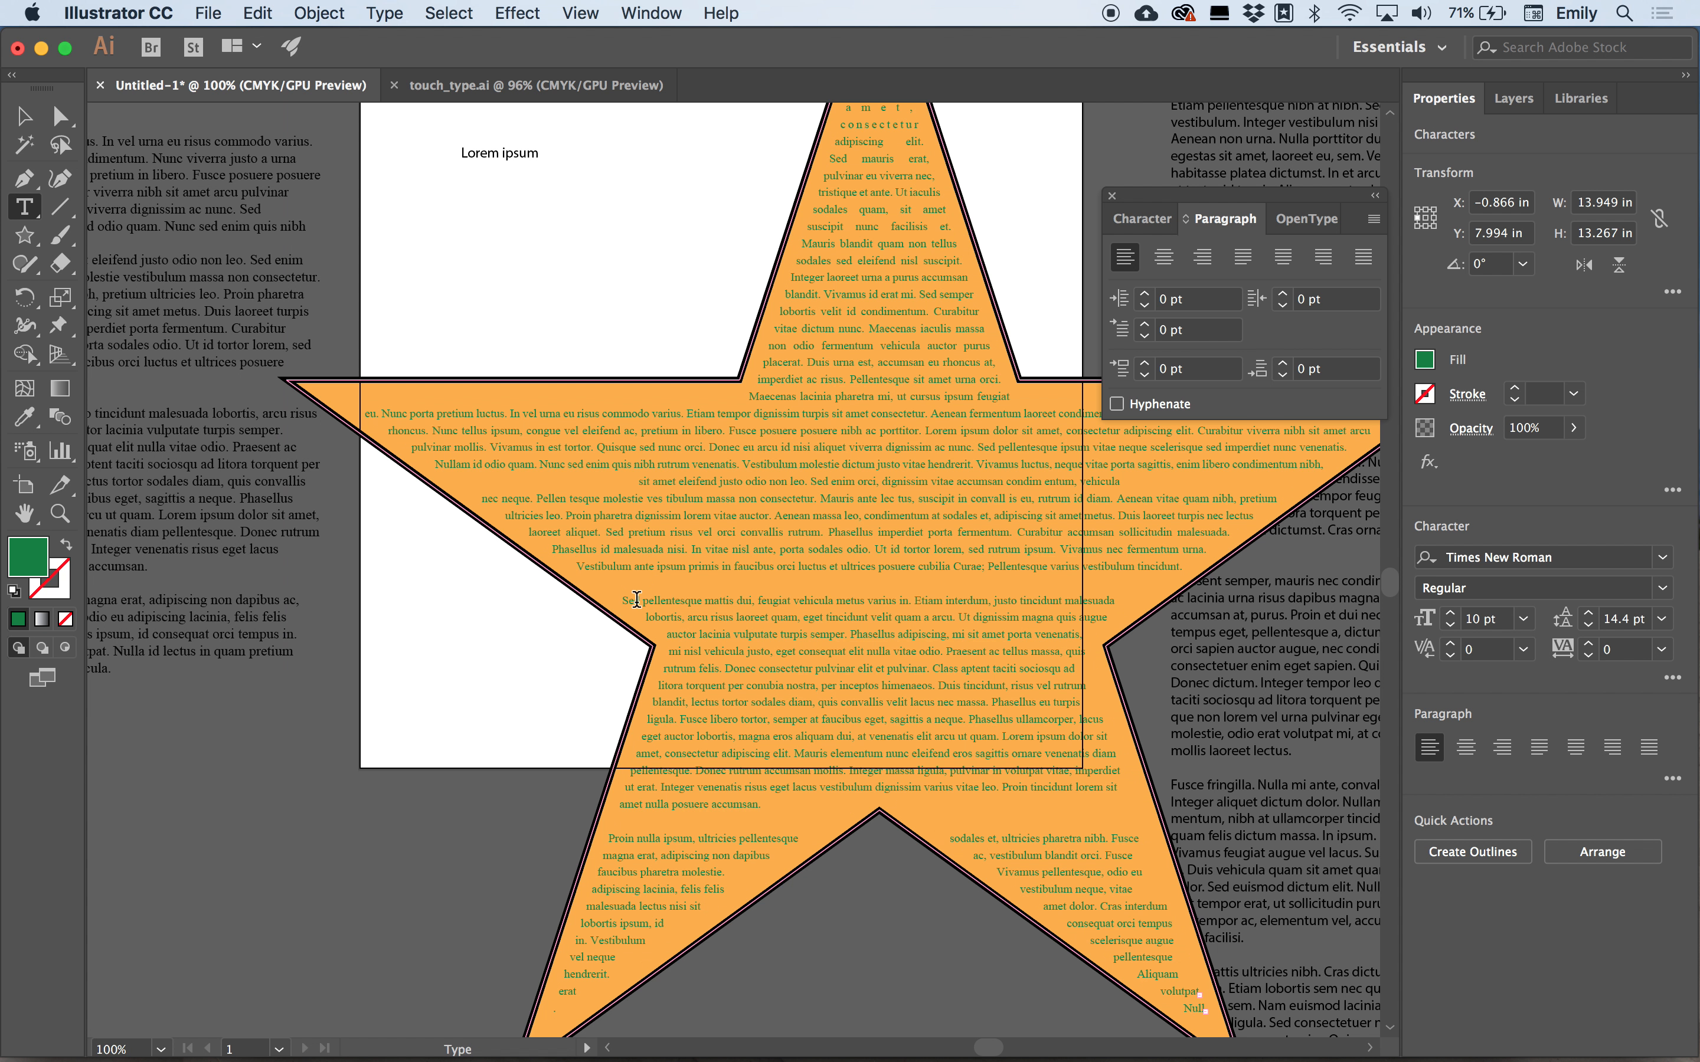
{"action": "key", "text": "BackSpace"}
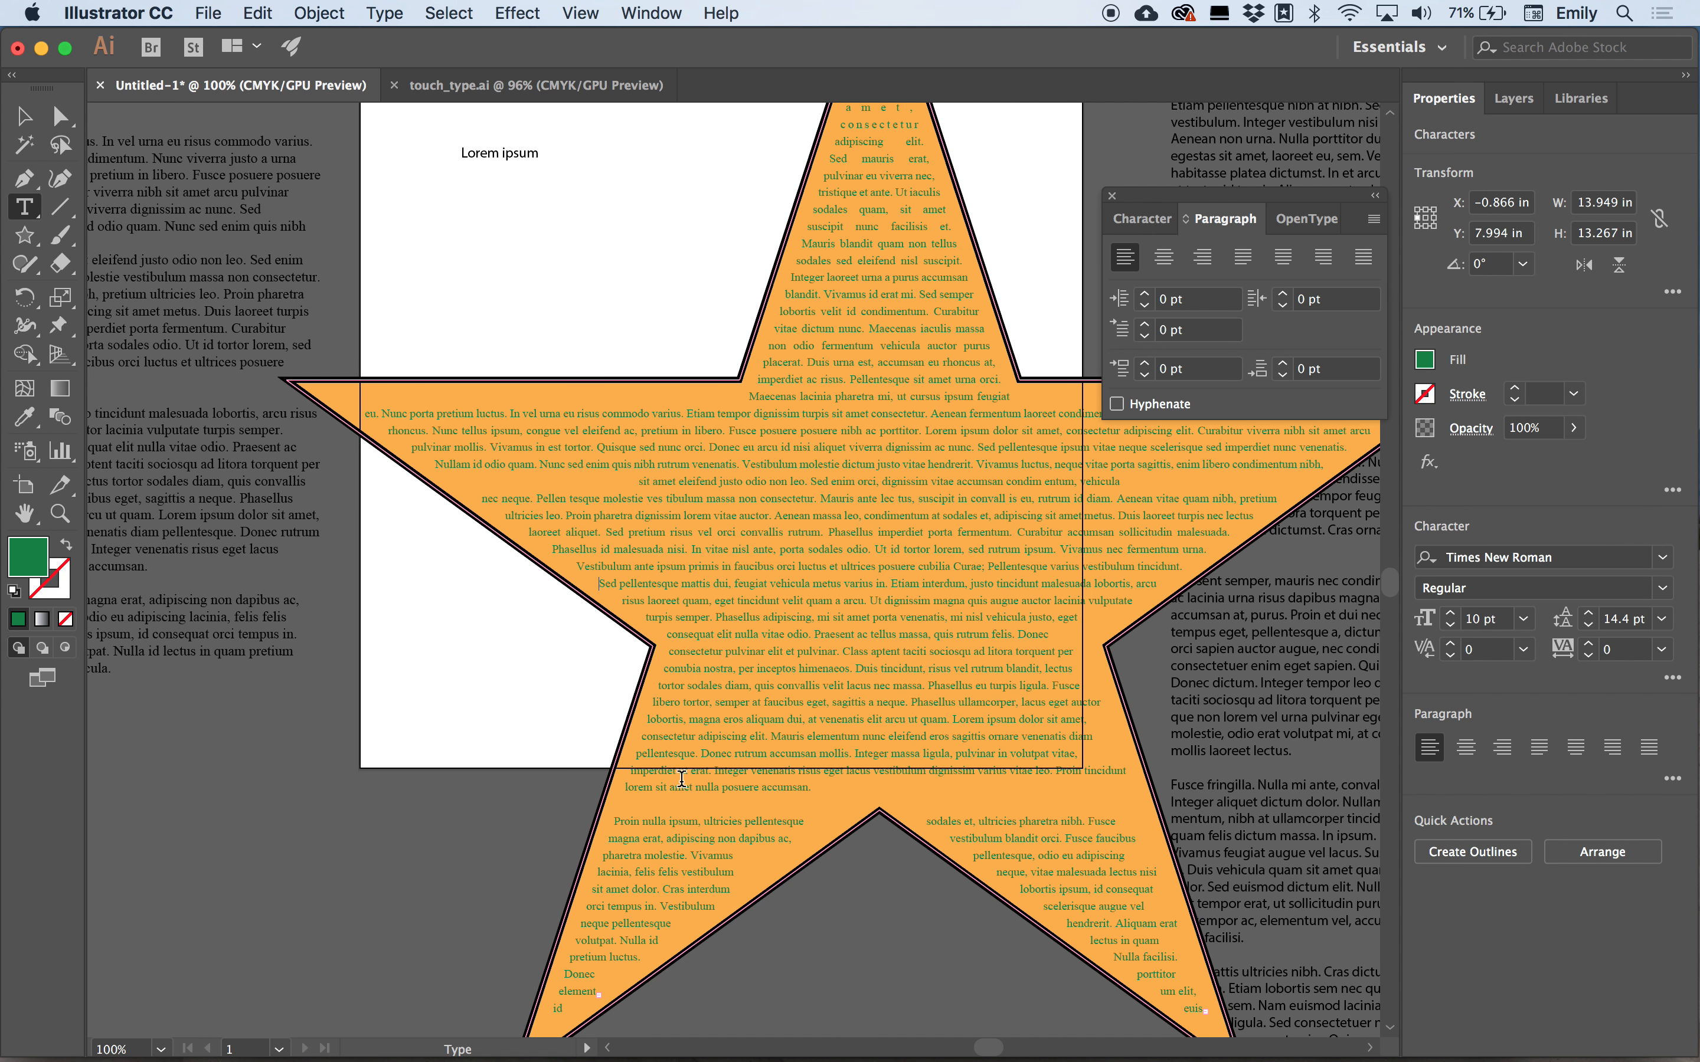
{"action": "left_click", "coordinate": [613, 827]}
{"action": "key", "text": "BackSpace"}
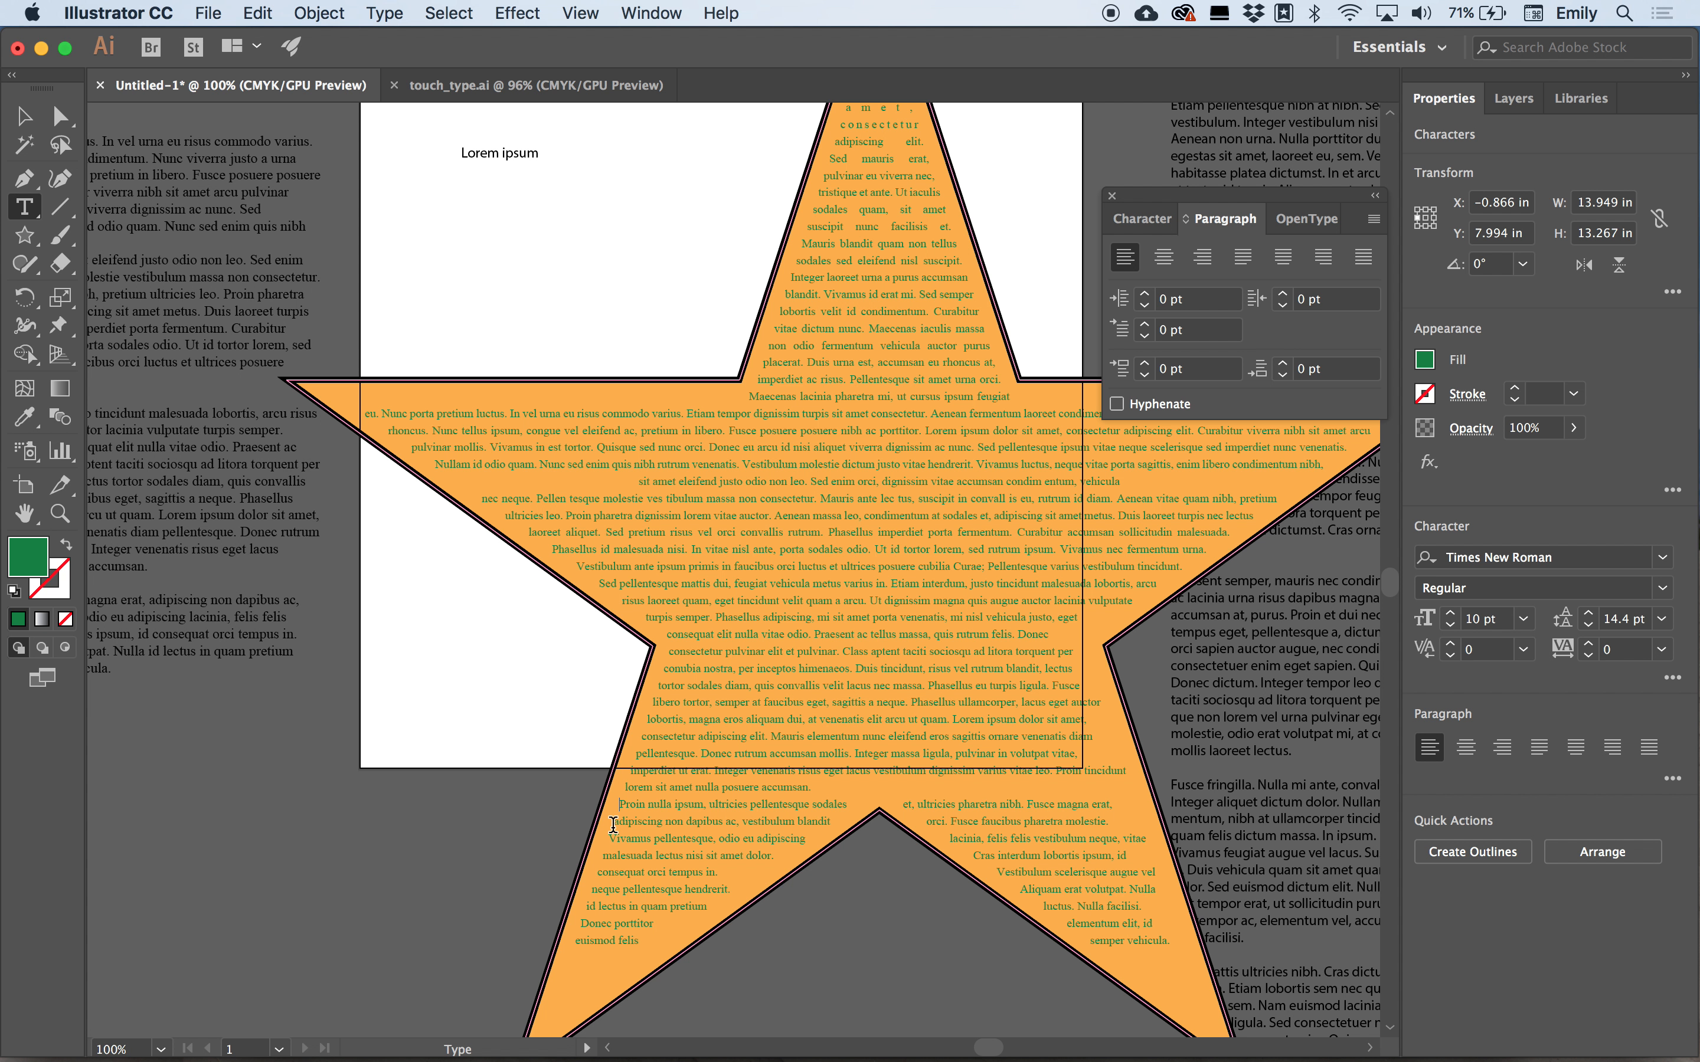
{"action": "scroll", "coordinate": [1087, 778], "scroll_direction": "down", "scroll_amount": 4}
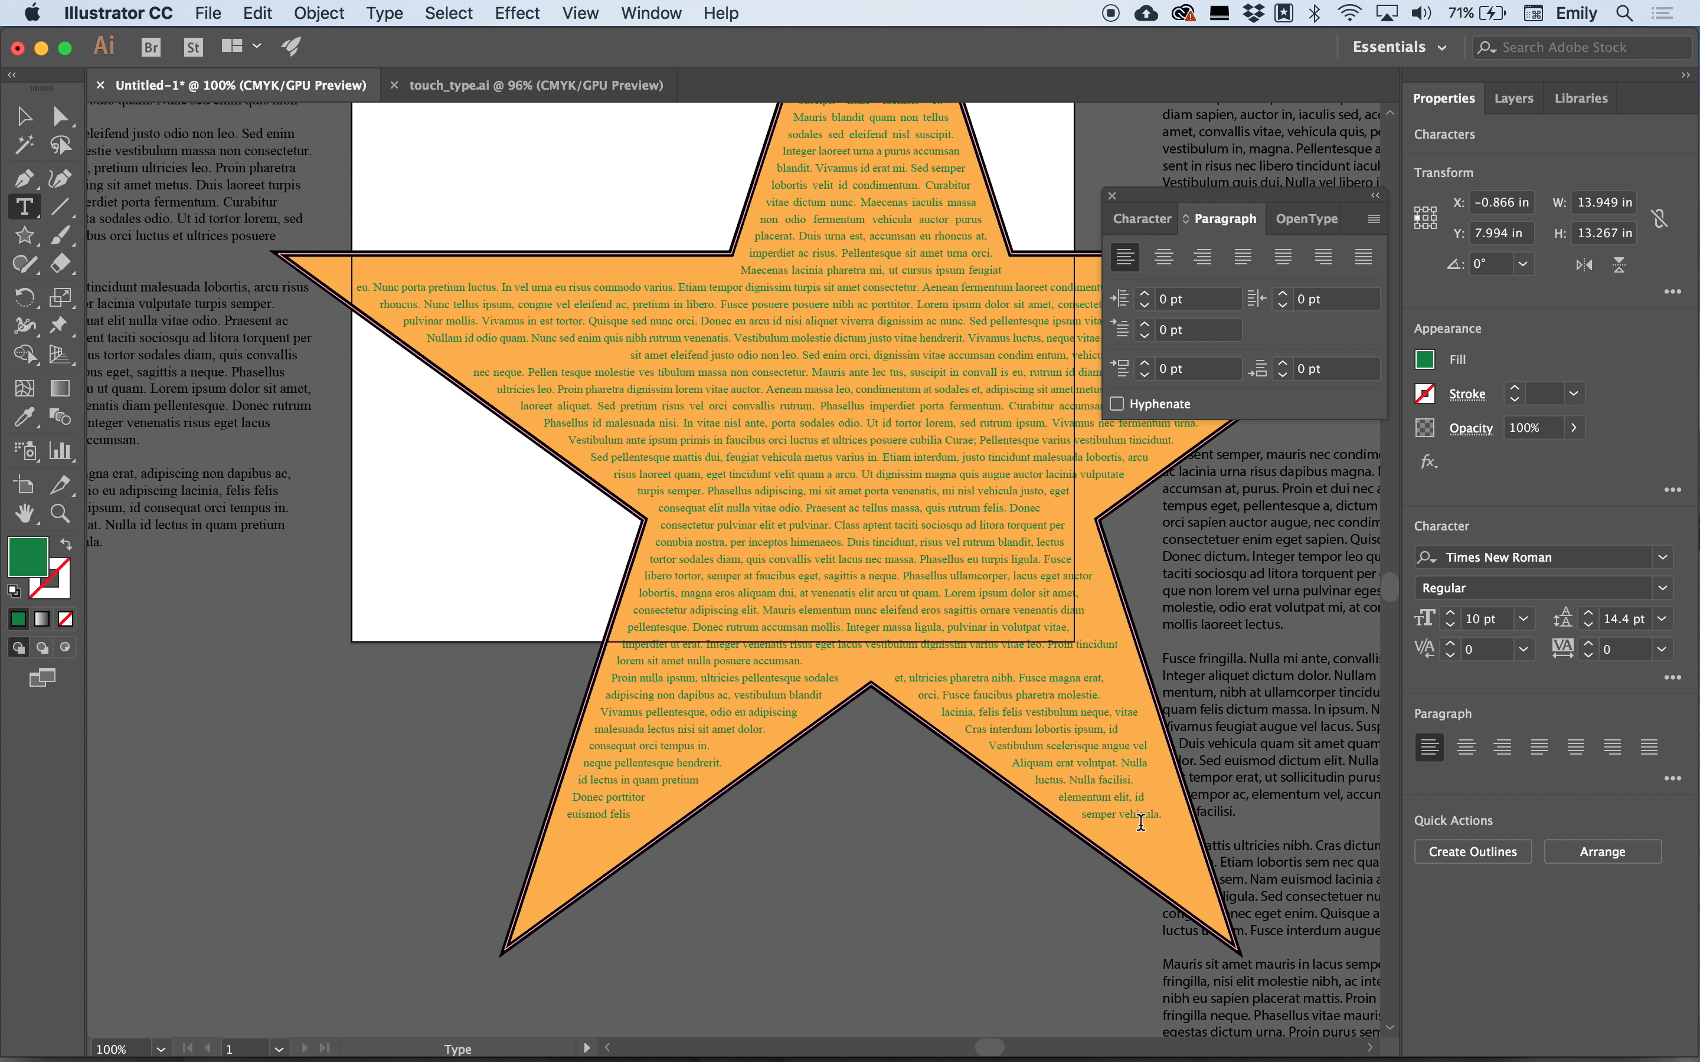
{"action": "key", "text": "Escape"}
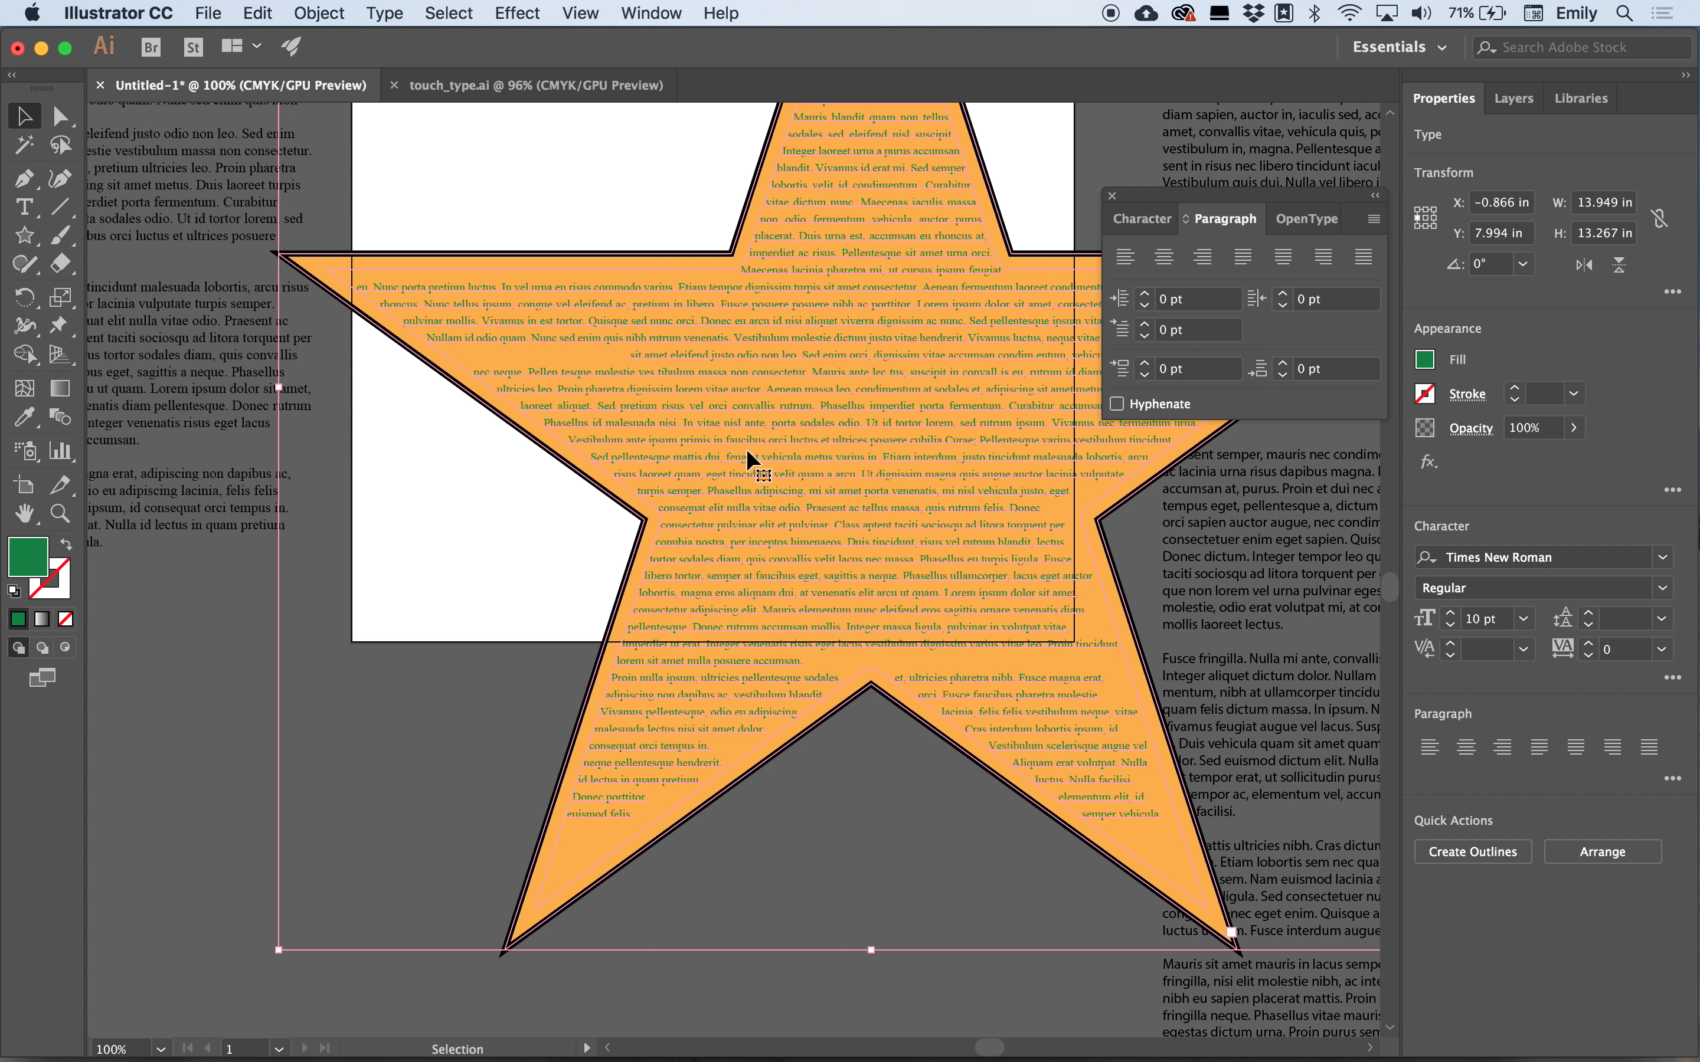
Readjust the star text object's size from its corner to about 13.9 by 13.2 in, then deselect it.
{"action": "scroll", "coordinate": [1042, 628], "scroll_direction": "right", "scroll_amount": 6}
{"action": "scroll", "coordinate": [1042, 628], "scroll_direction": "down", "scroll_amount": 2}
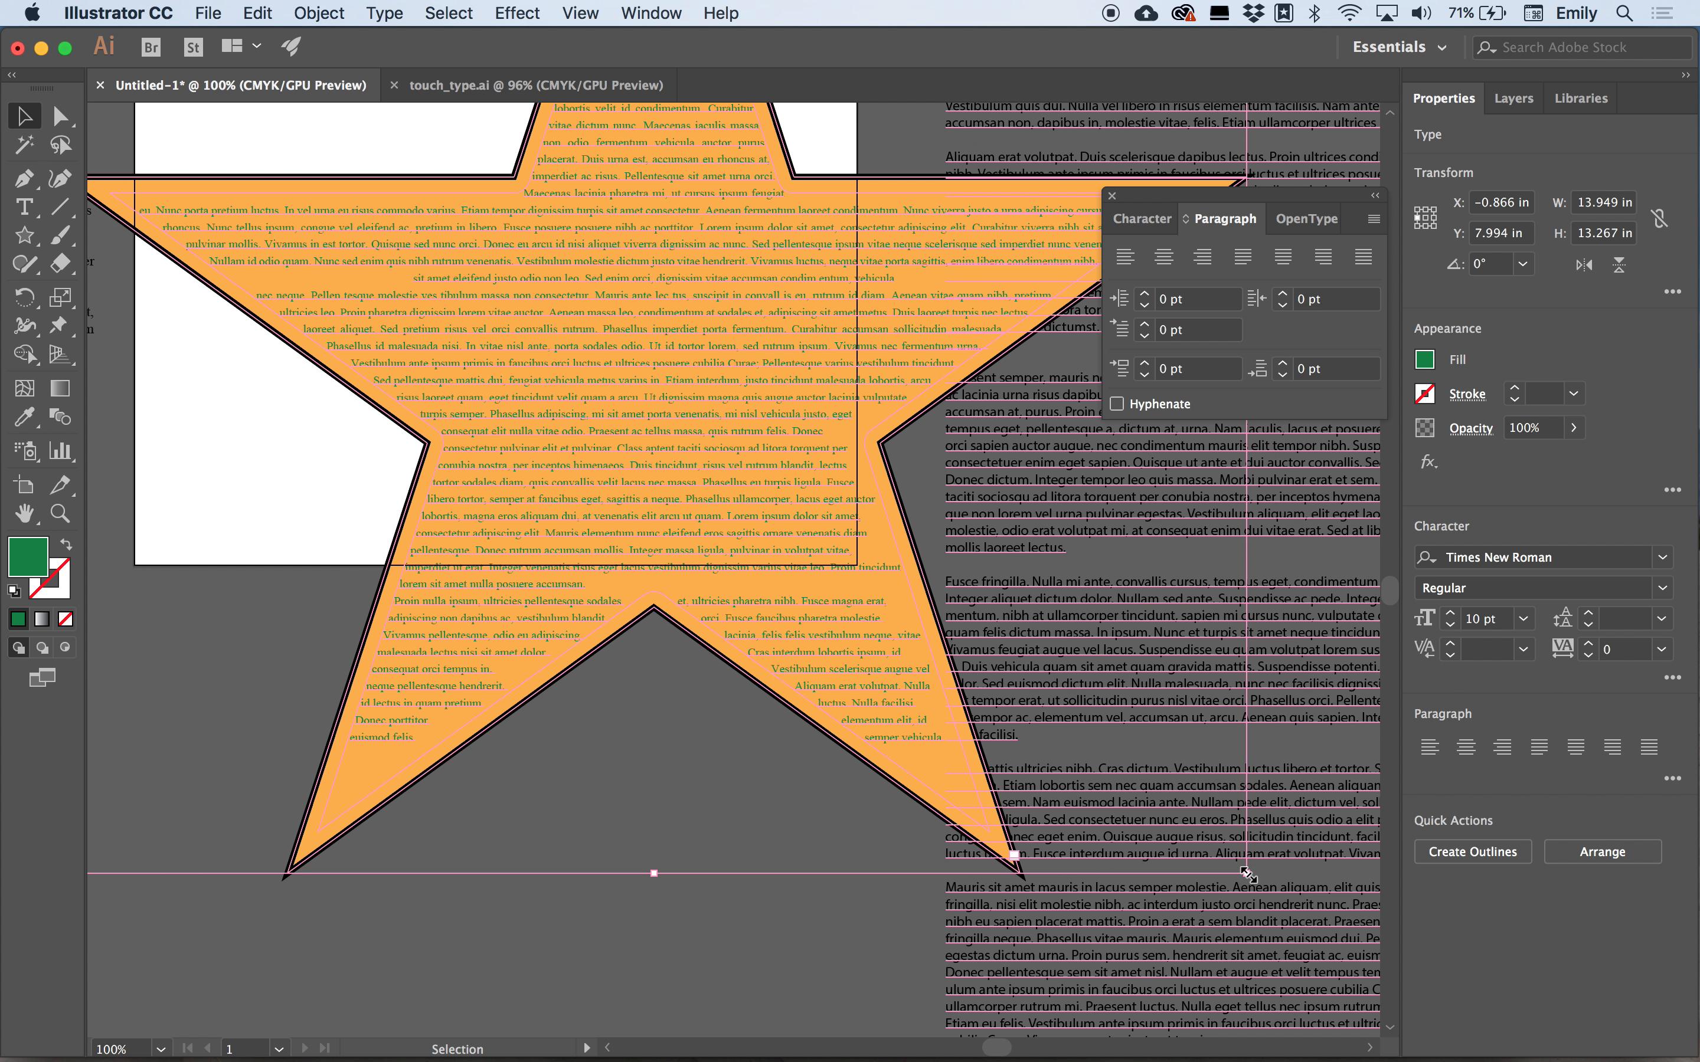
{"action": "left_click_drag", "start_coordinate": [1245, 875], "coordinate": [1127, 848]}
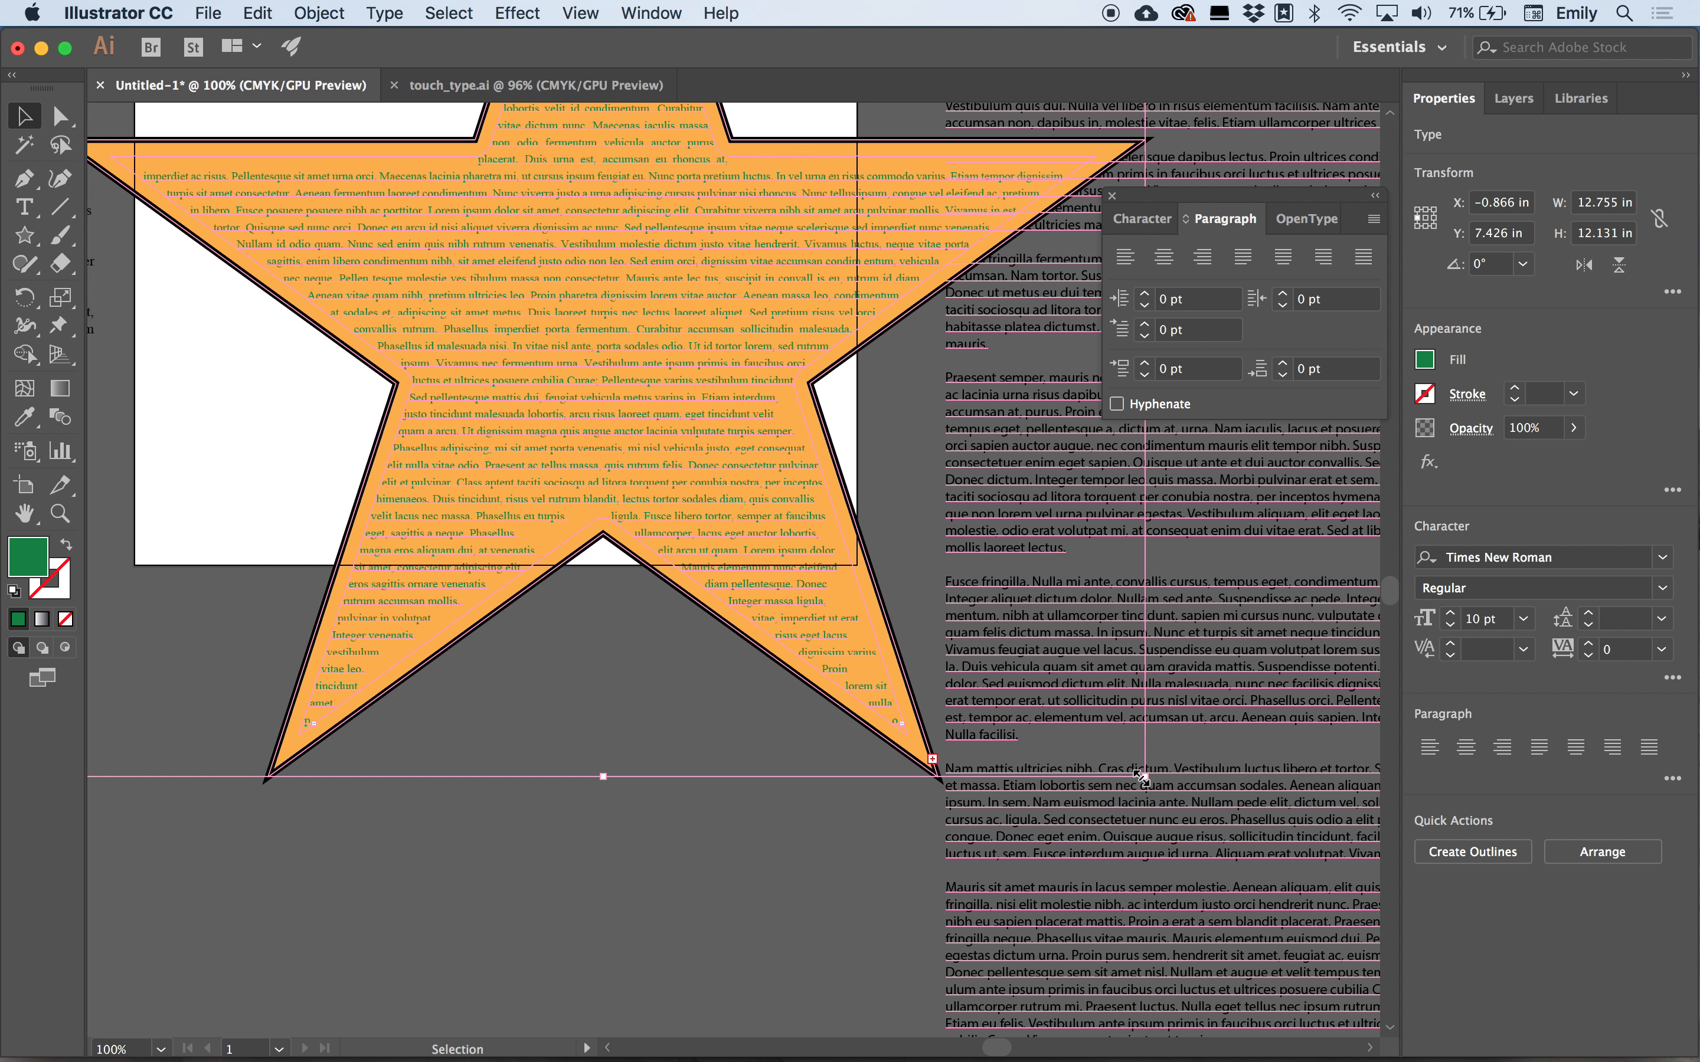
{"action": "left_click_drag", "start_coordinate": [1144, 777], "coordinate": [1242, 870]}
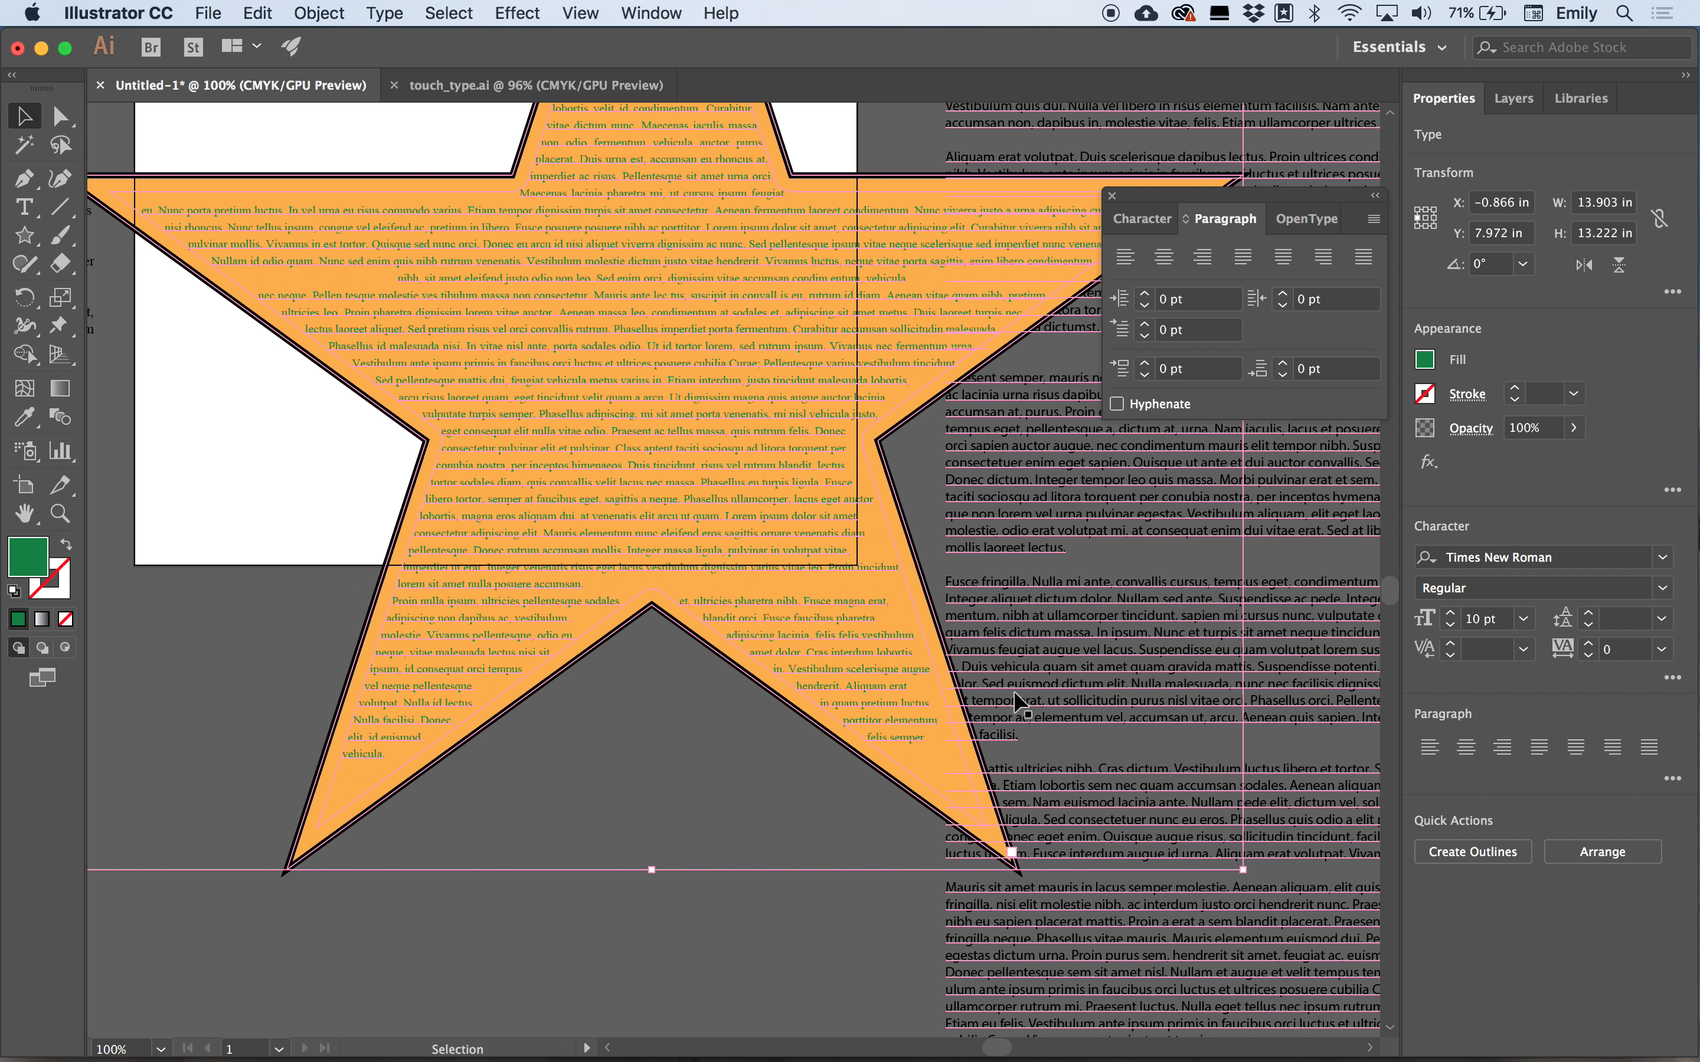
{"action": "left_click", "coordinate": [772, 921]}
{"action": "scroll", "coordinate": [778, 815], "scroll_direction": "up", "scroll_amount": 4}
{"action": "scroll", "coordinate": [774, 808], "scroll_direction": "up", "scroll_amount": 2}
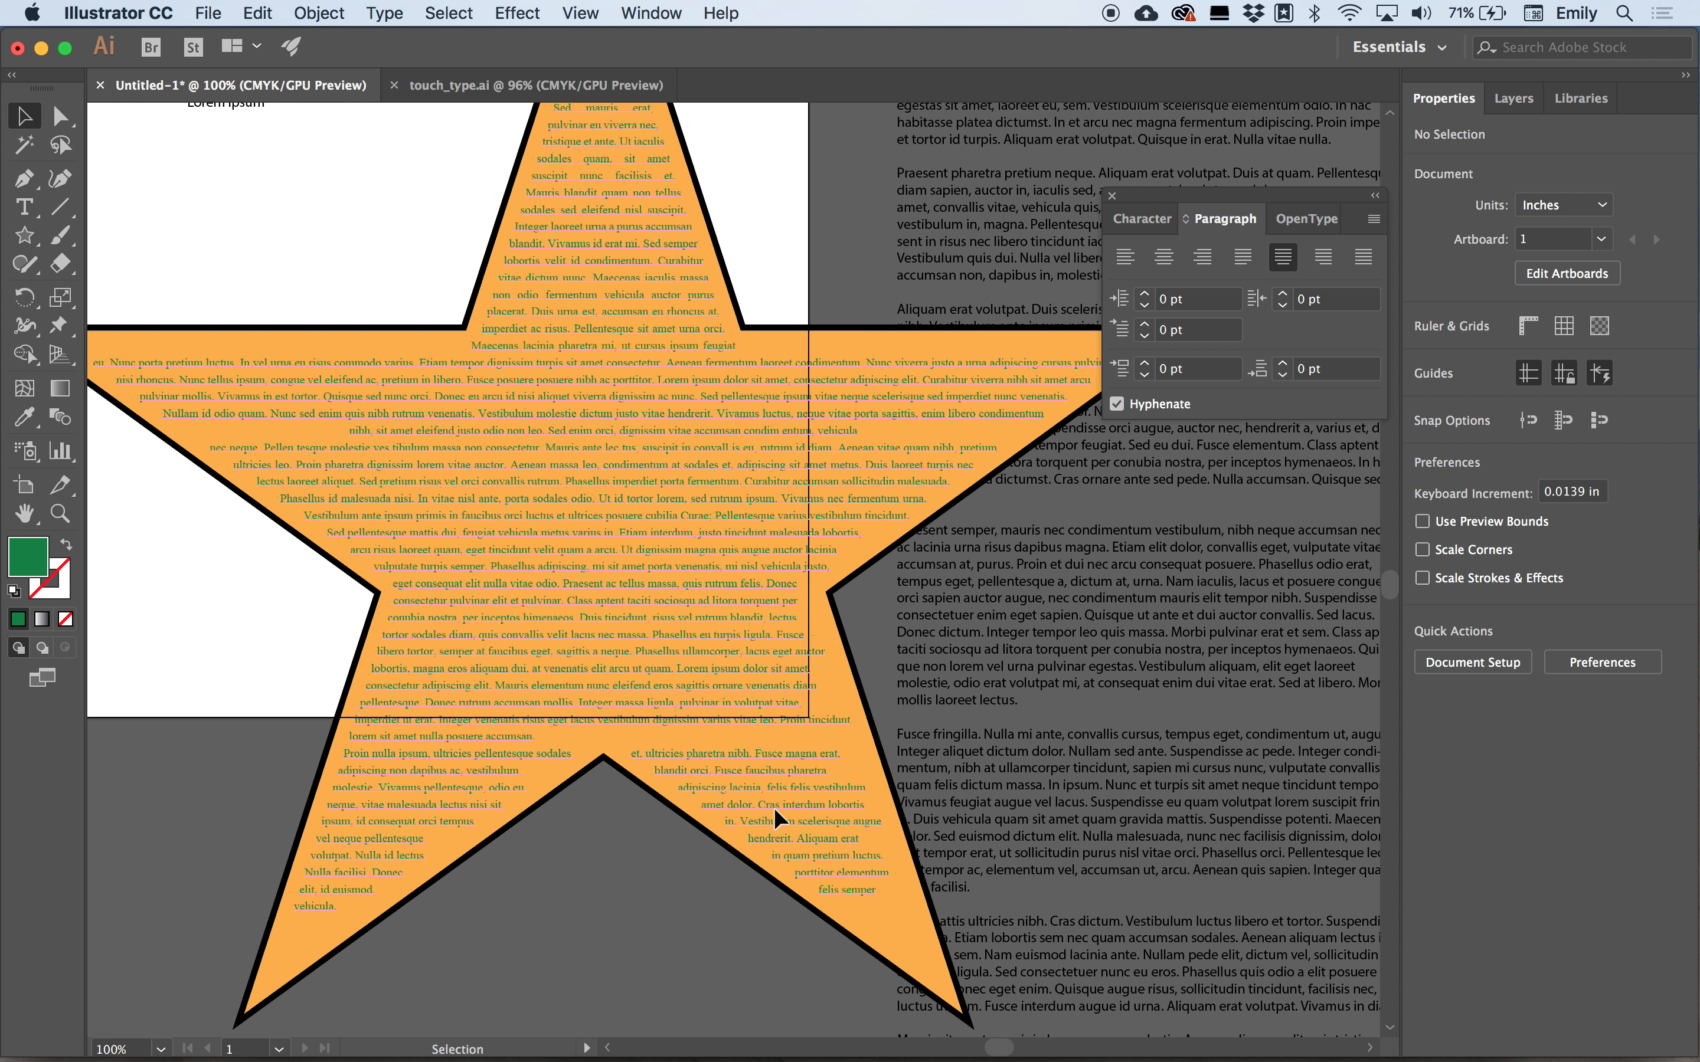
Select all the text inside the star and paste it into a new point text object above the artboard.
{"action": "scroll", "coordinate": [701, 717], "scroll_direction": "up", "scroll_amount": 3}
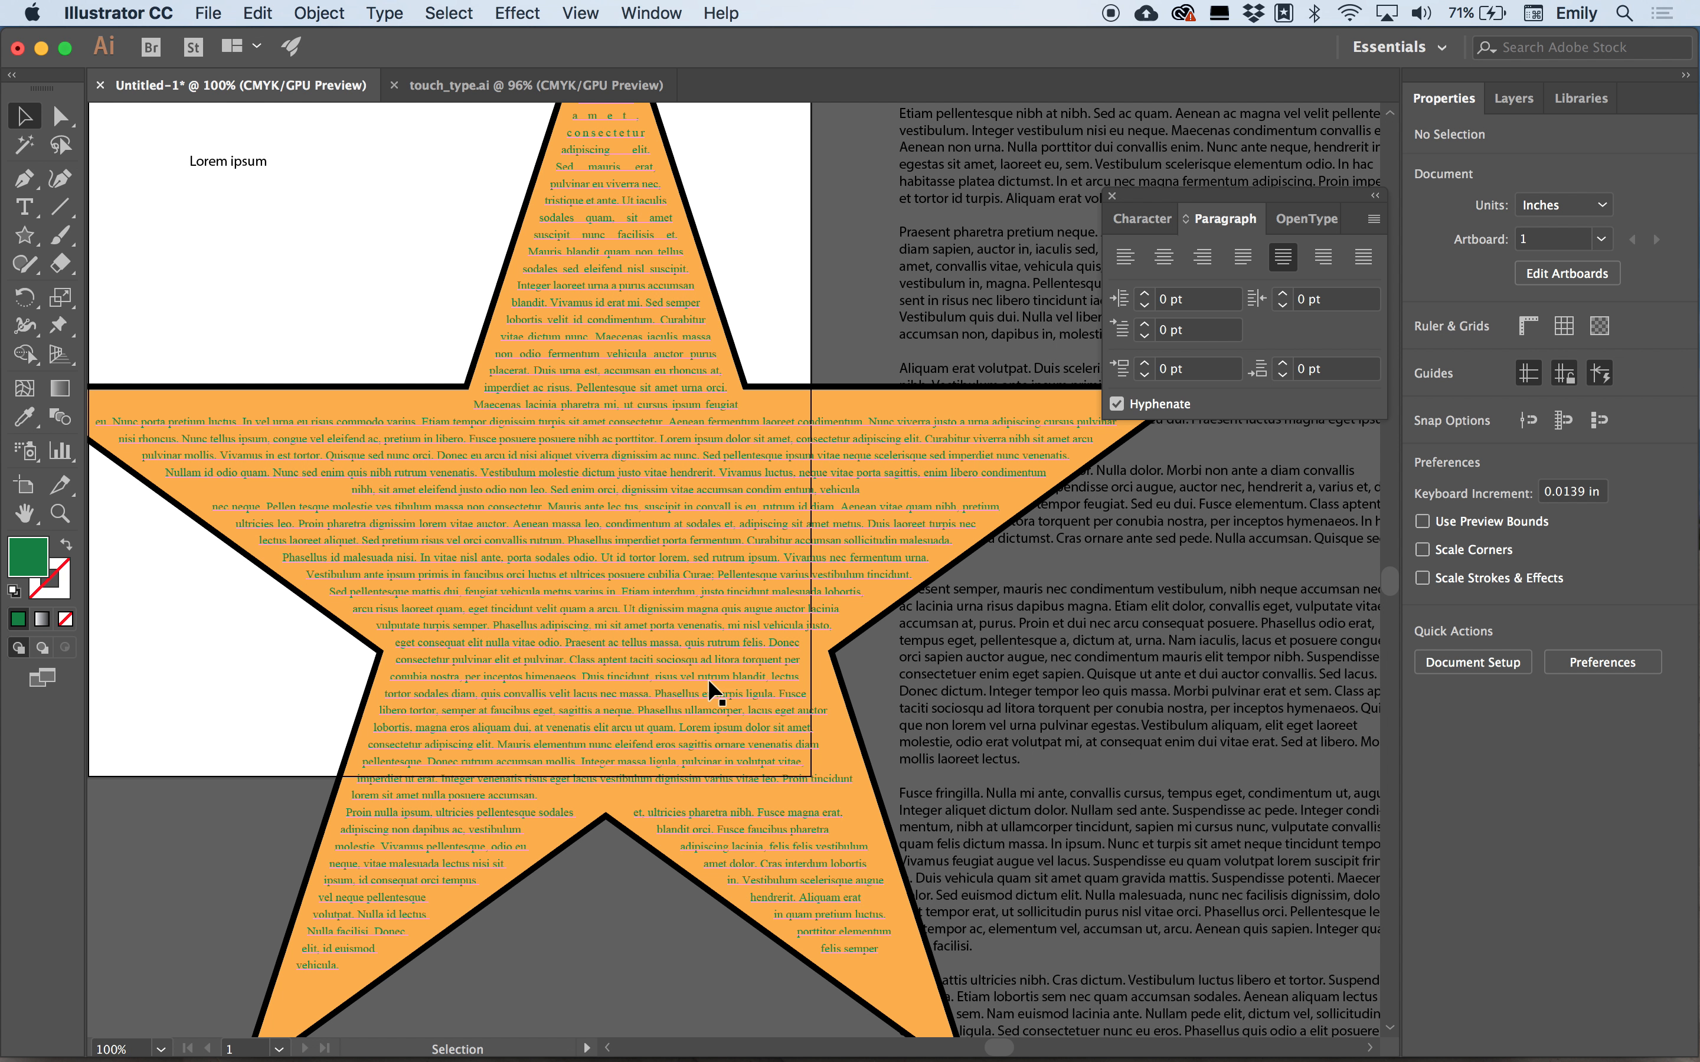
{"action": "double_click", "coordinate": [590, 457]}
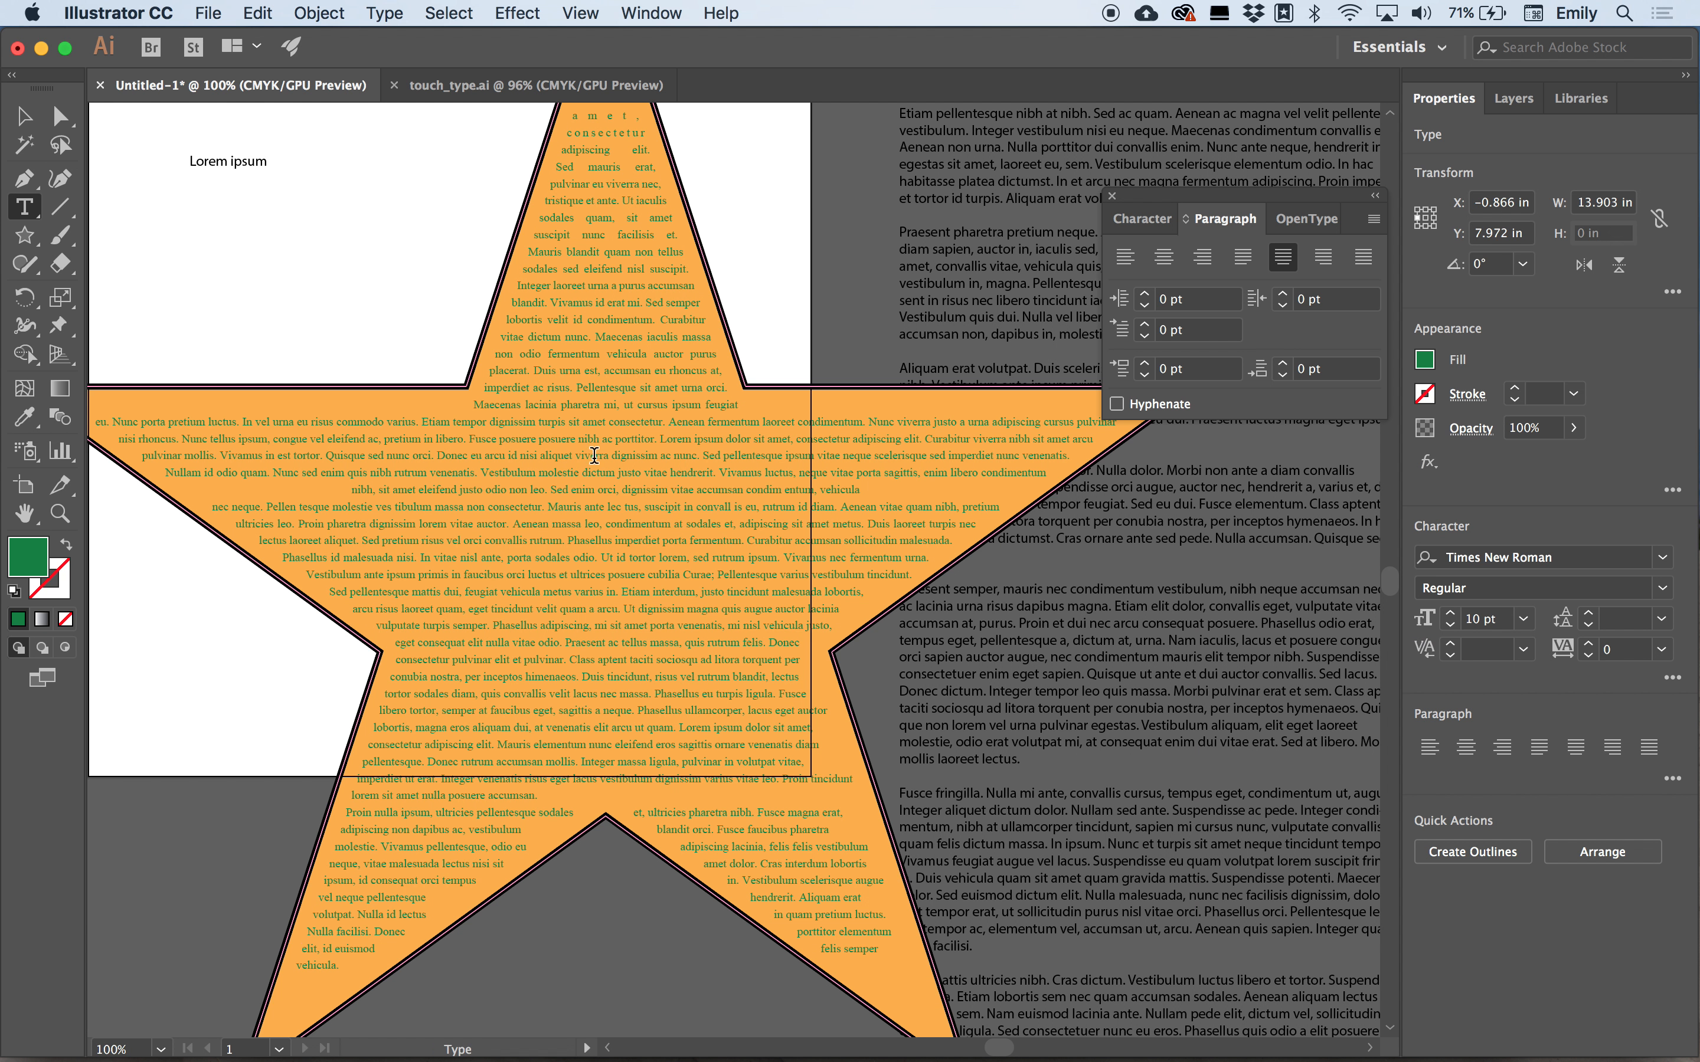
{"action": "key", "text": "super+a"}
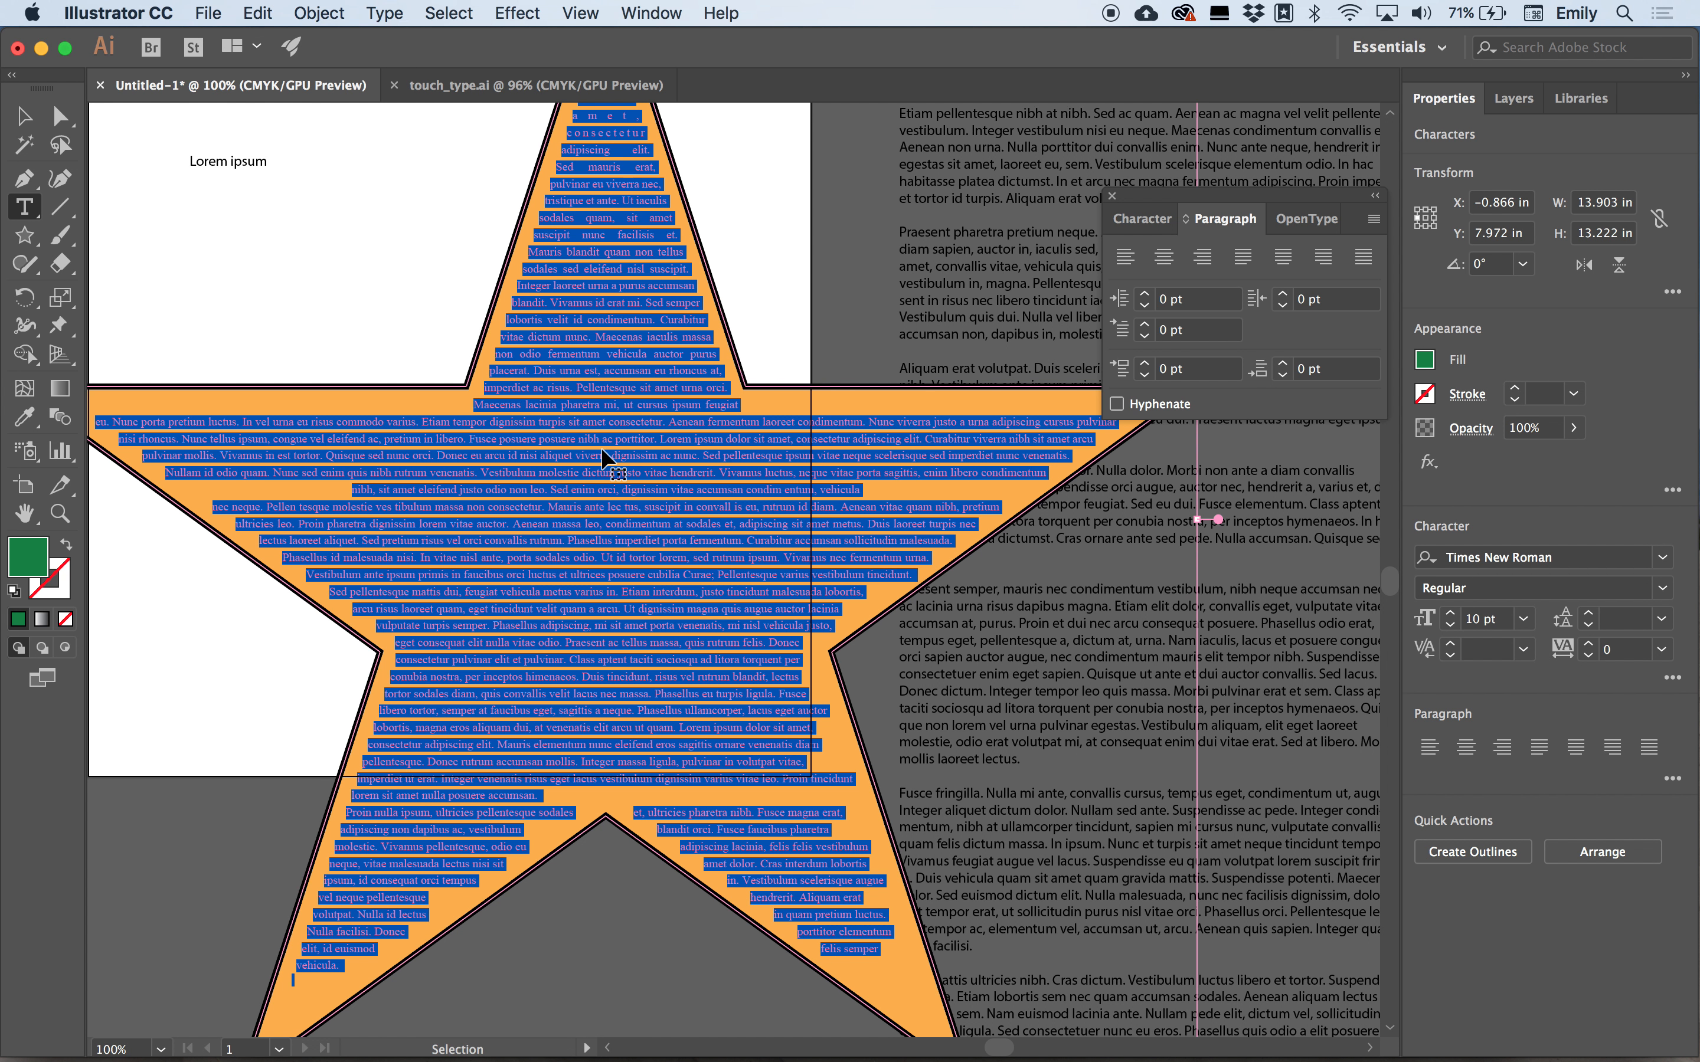
{"action": "scroll", "coordinate": [602, 444], "scroll_direction": "up", "scroll_amount": 5}
{"action": "scroll", "coordinate": [602, 443], "scroll_direction": "left", "scroll_amount": 5}
{"action": "scroll", "coordinate": [602, 444], "scroll_direction": "up", "scroll_amount": 10}
{"action": "scroll", "coordinate": [602, 444], "scroll_direction": "left", "scroll_amount": 1}
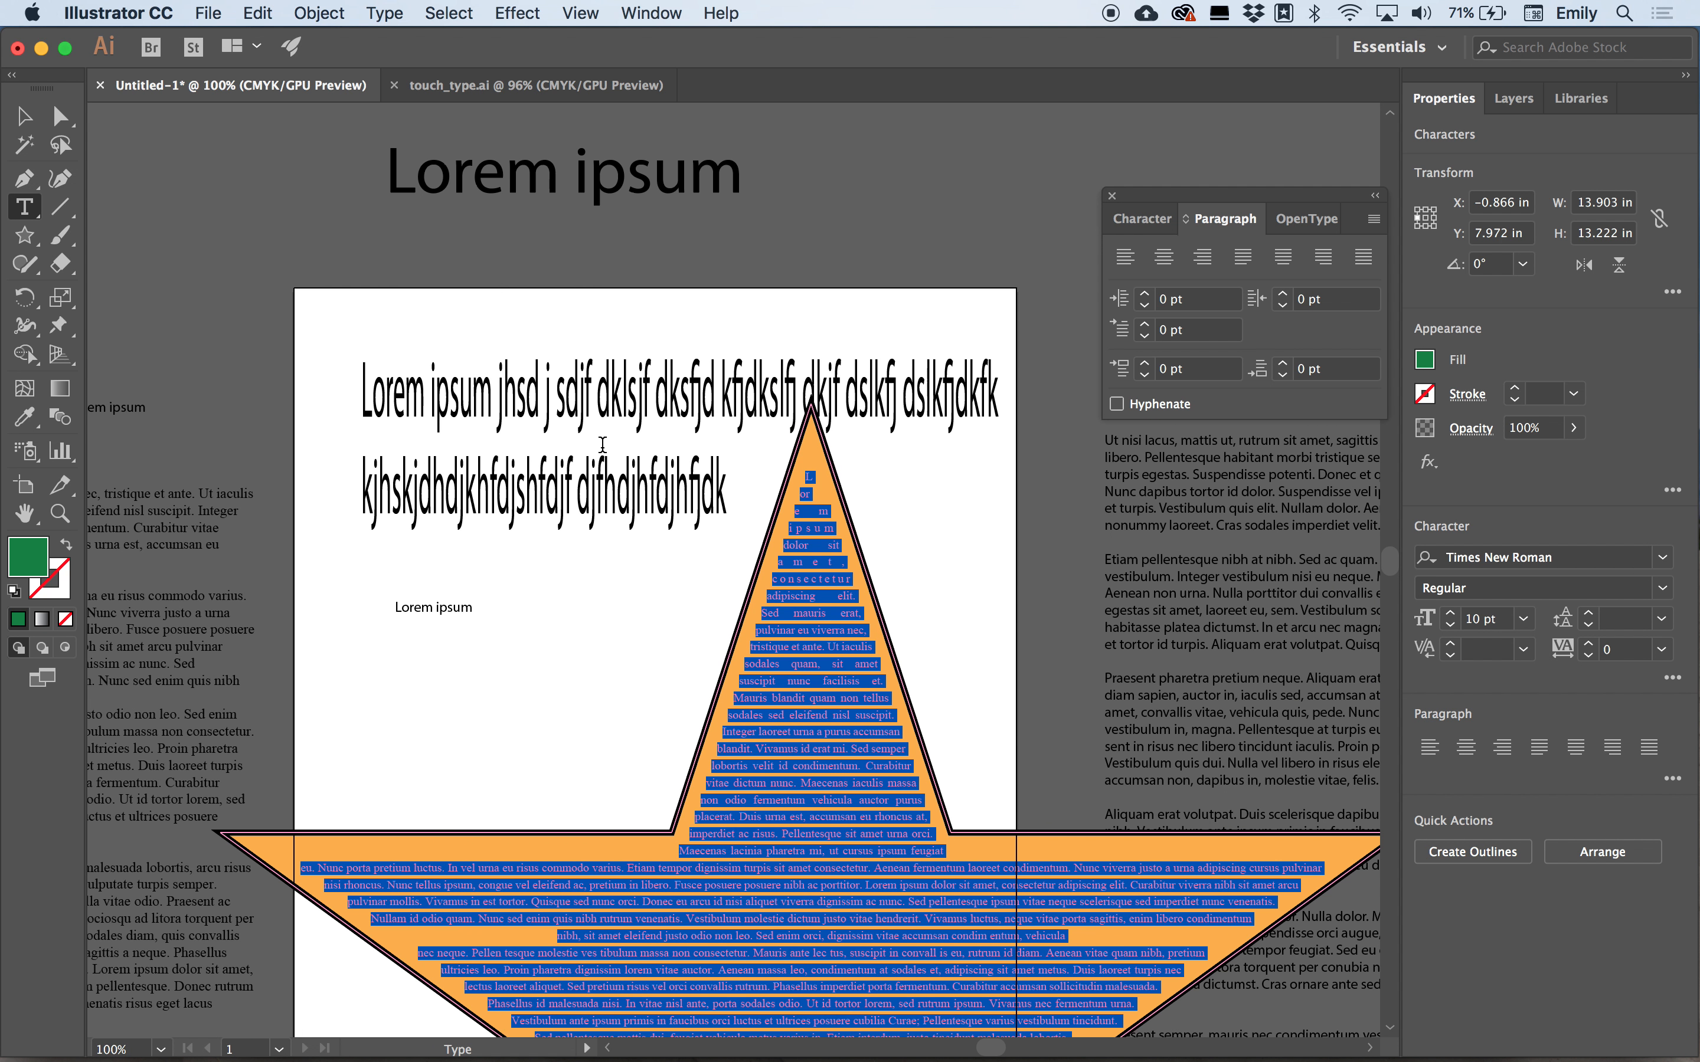
{"action": "left_click", "coordinate": [17, 120]}
{"action": "left_click", "coordinate": [26, 214]}
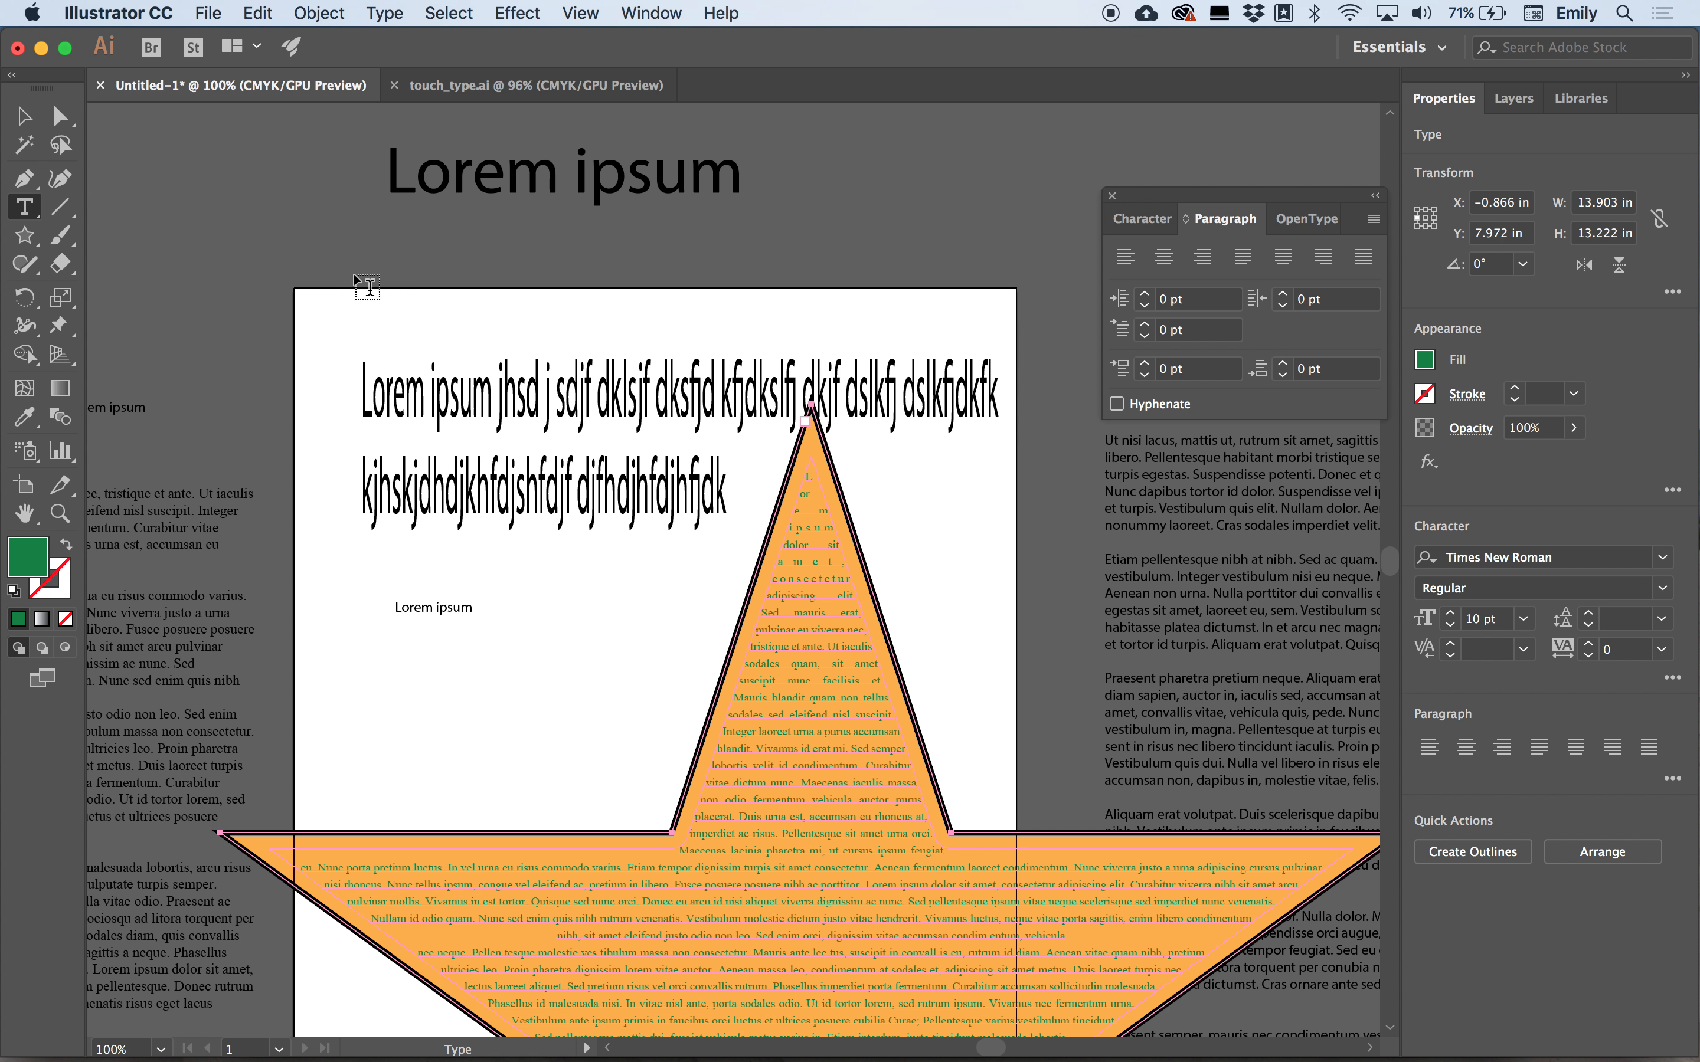
{"action": "left_click", "coordinate": [351, 273]}
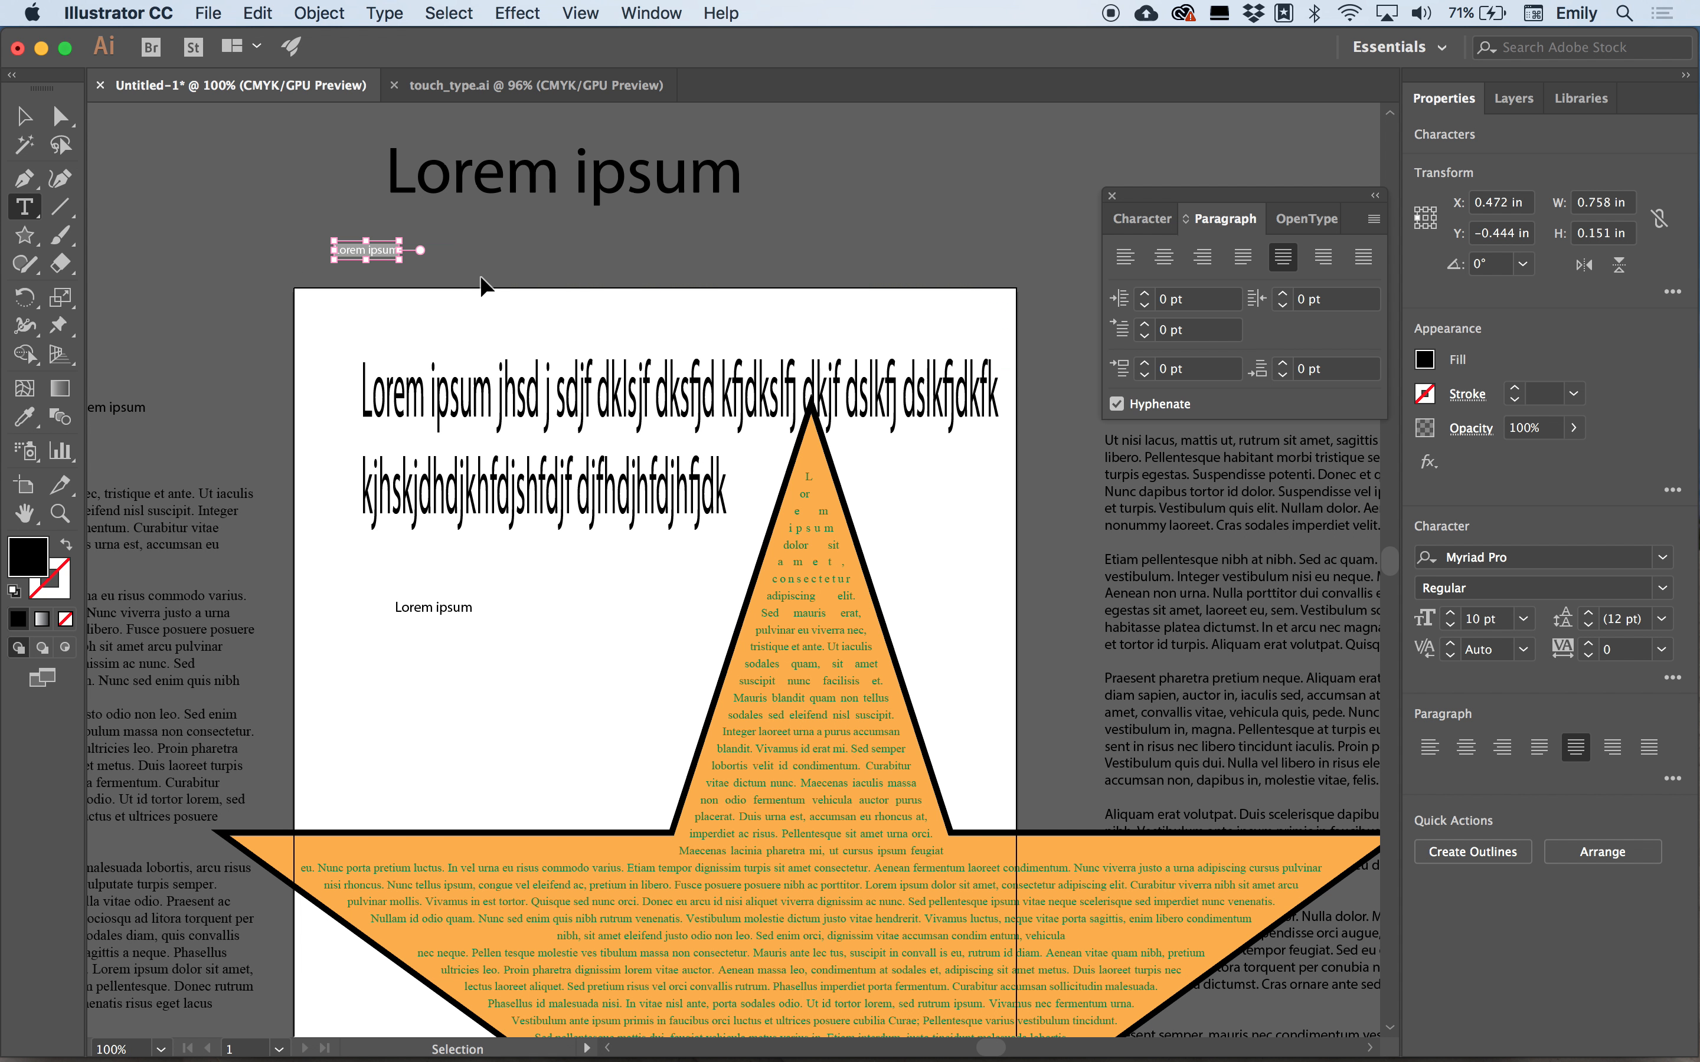
{"action": "key", "text": "super+v"}
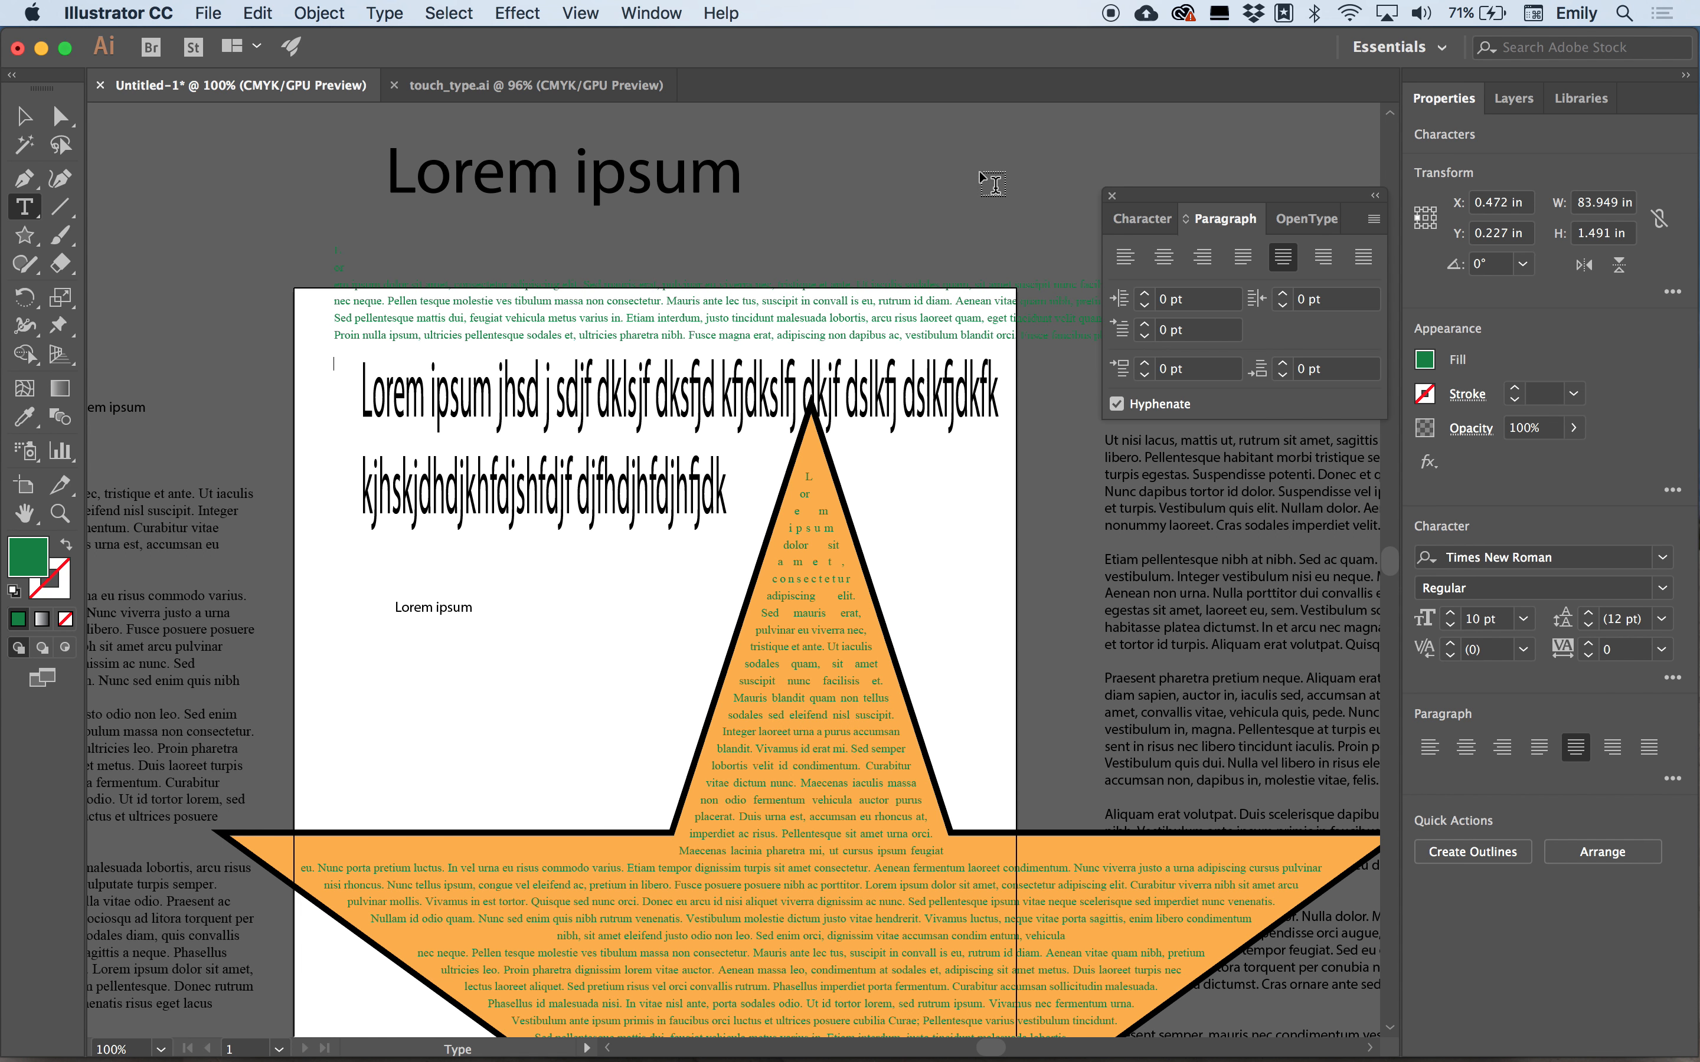
{"action": "left_click", "coordinate": [1113, 196]}
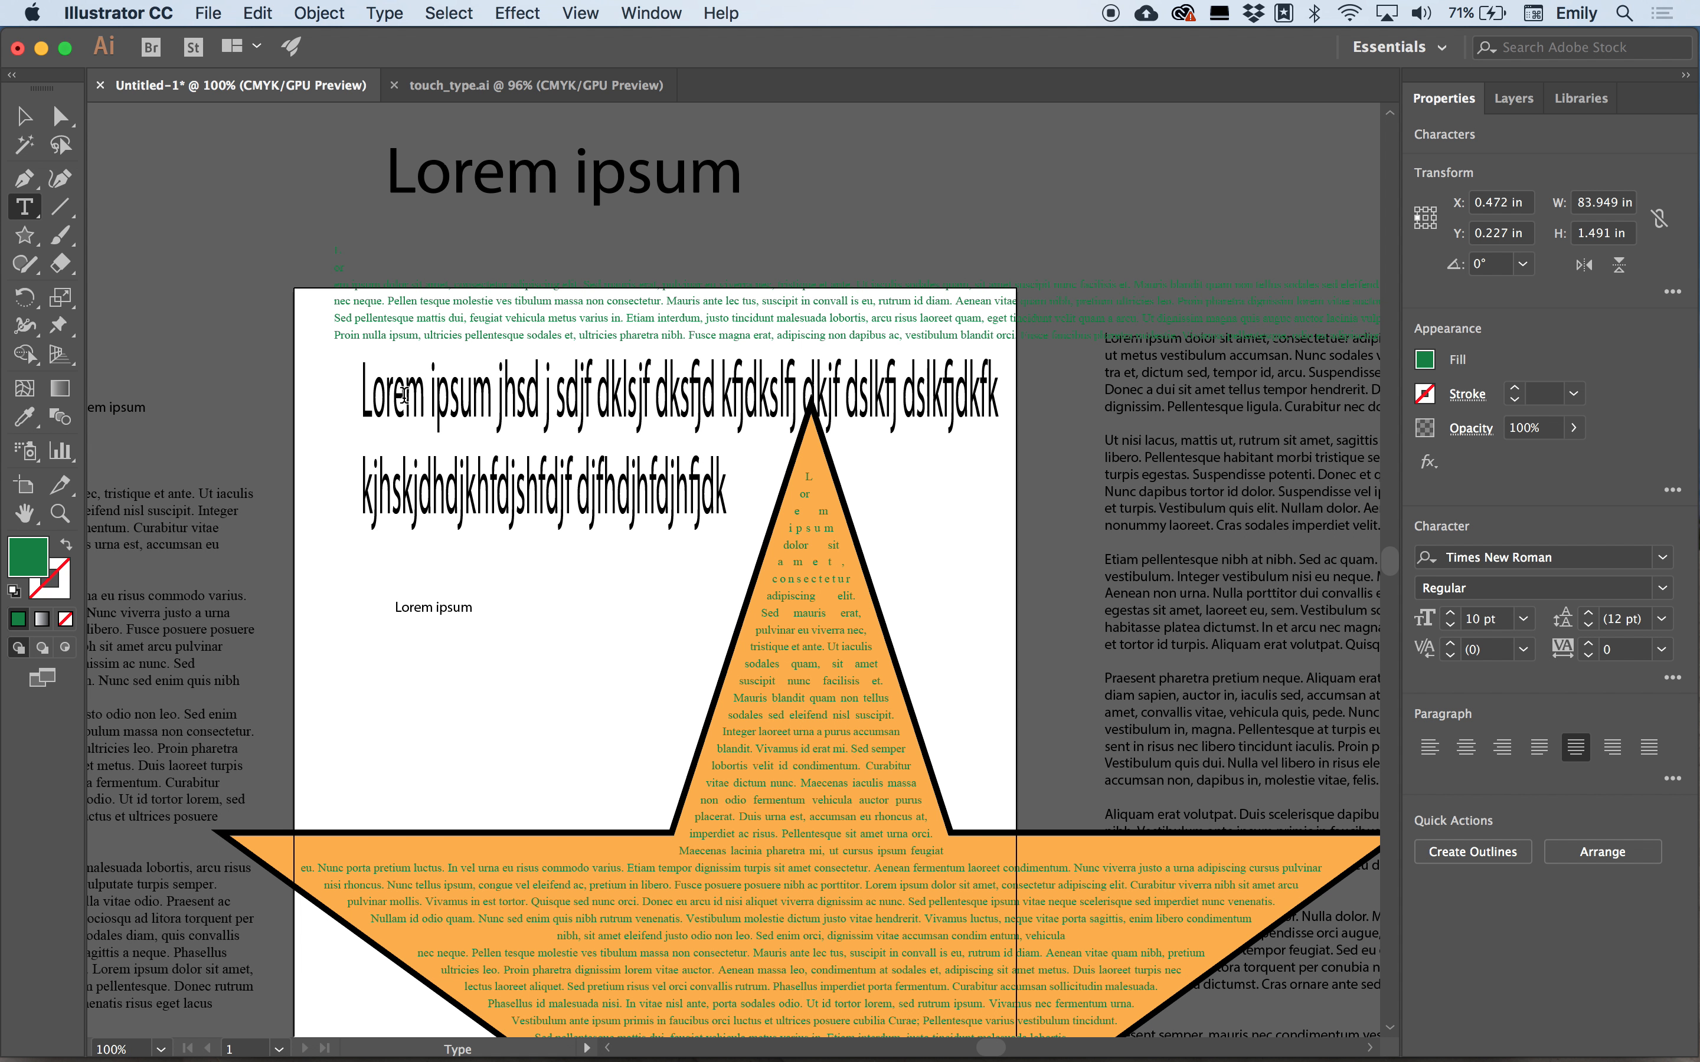
Select the pasted point text and scale it from its corner to about 68 by 15.7 in.
{"action": "left_click", "coordinate": [23, 115]}
{"action": "left_click", "coordinate": [436, 335]}
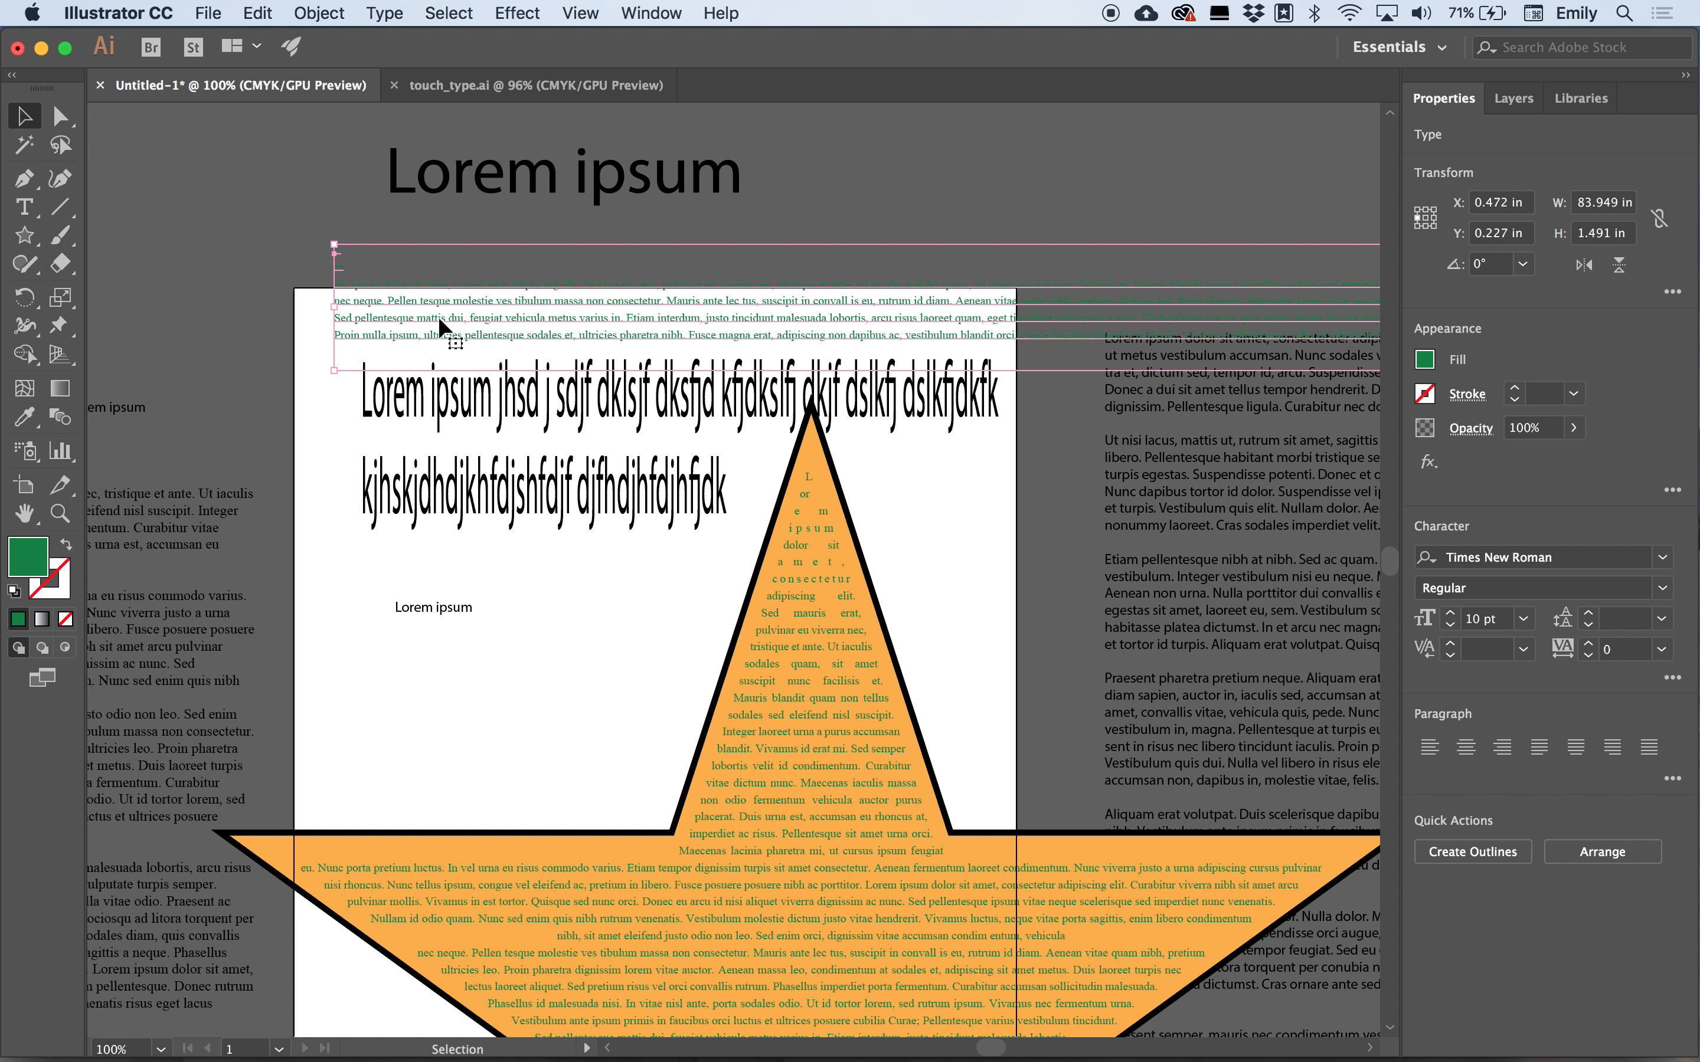
{"action": "scroll", "coordinate": [992, 364], "scroll_direction": "right", "scroll_amount": 8}
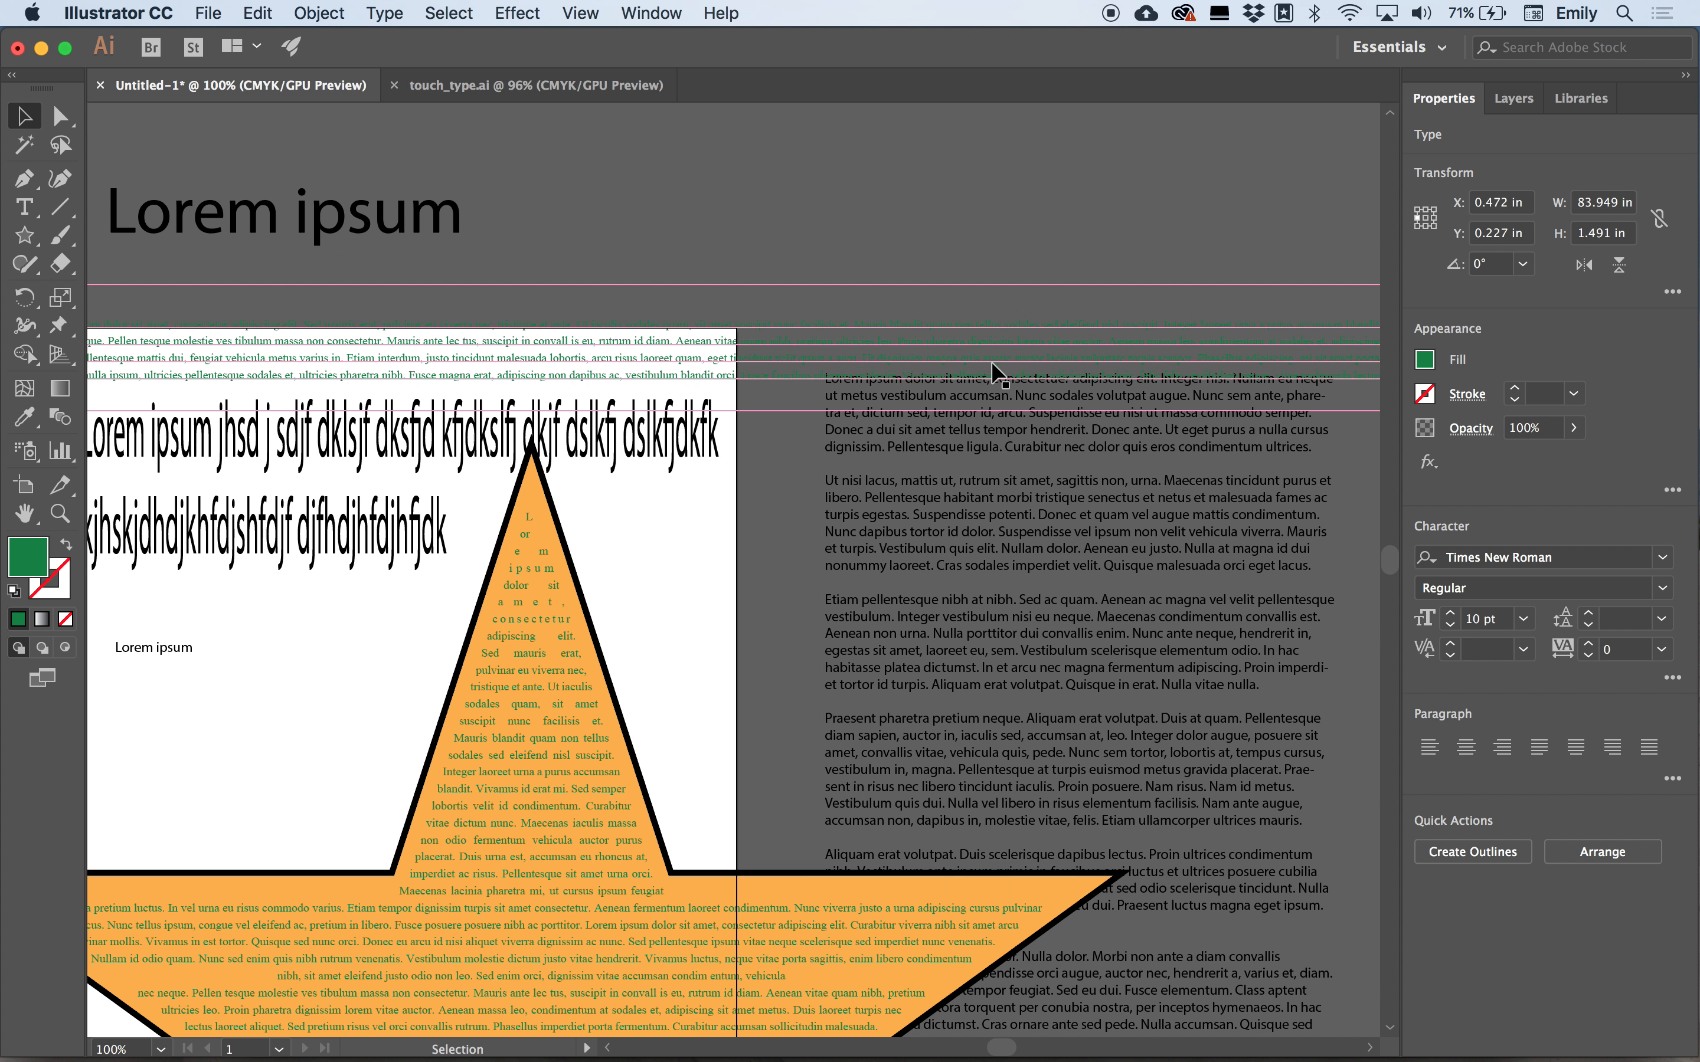
{"action": "key", "text": "super+minus"}
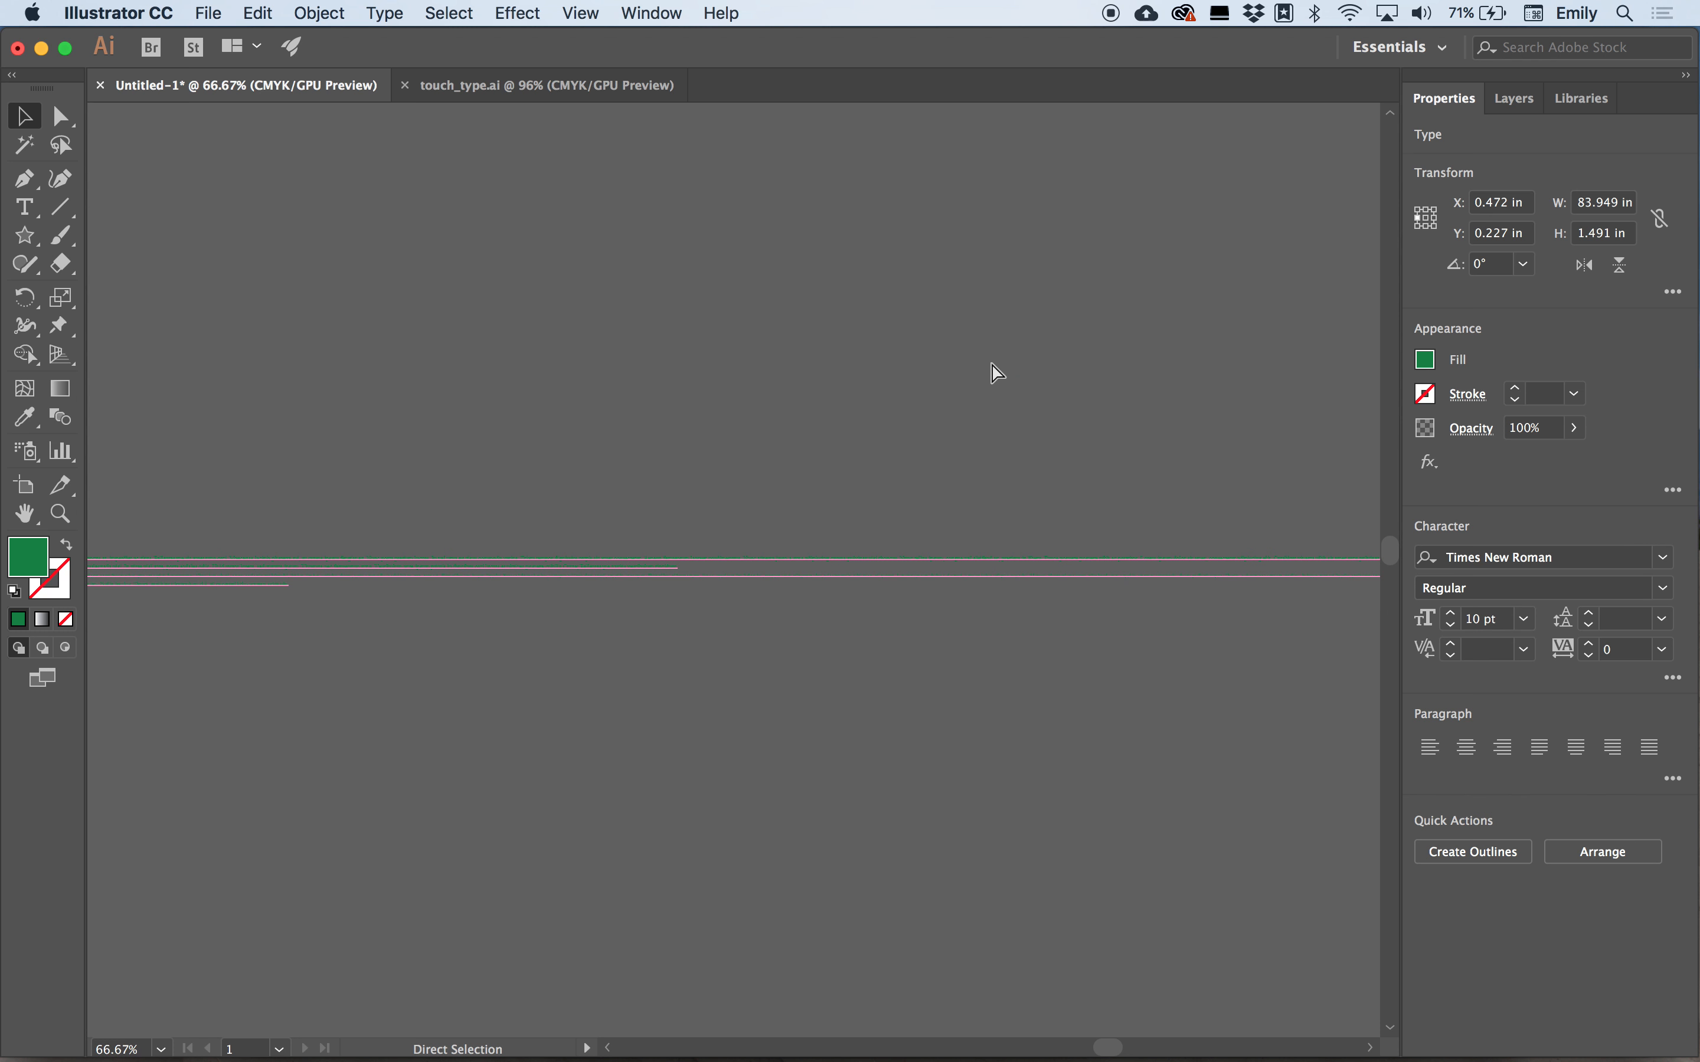
{"action": "key", "text": "super+minus"}
{"action": "key", "text": "super+minus"}
{"action": "key", "text": "super+minus"}
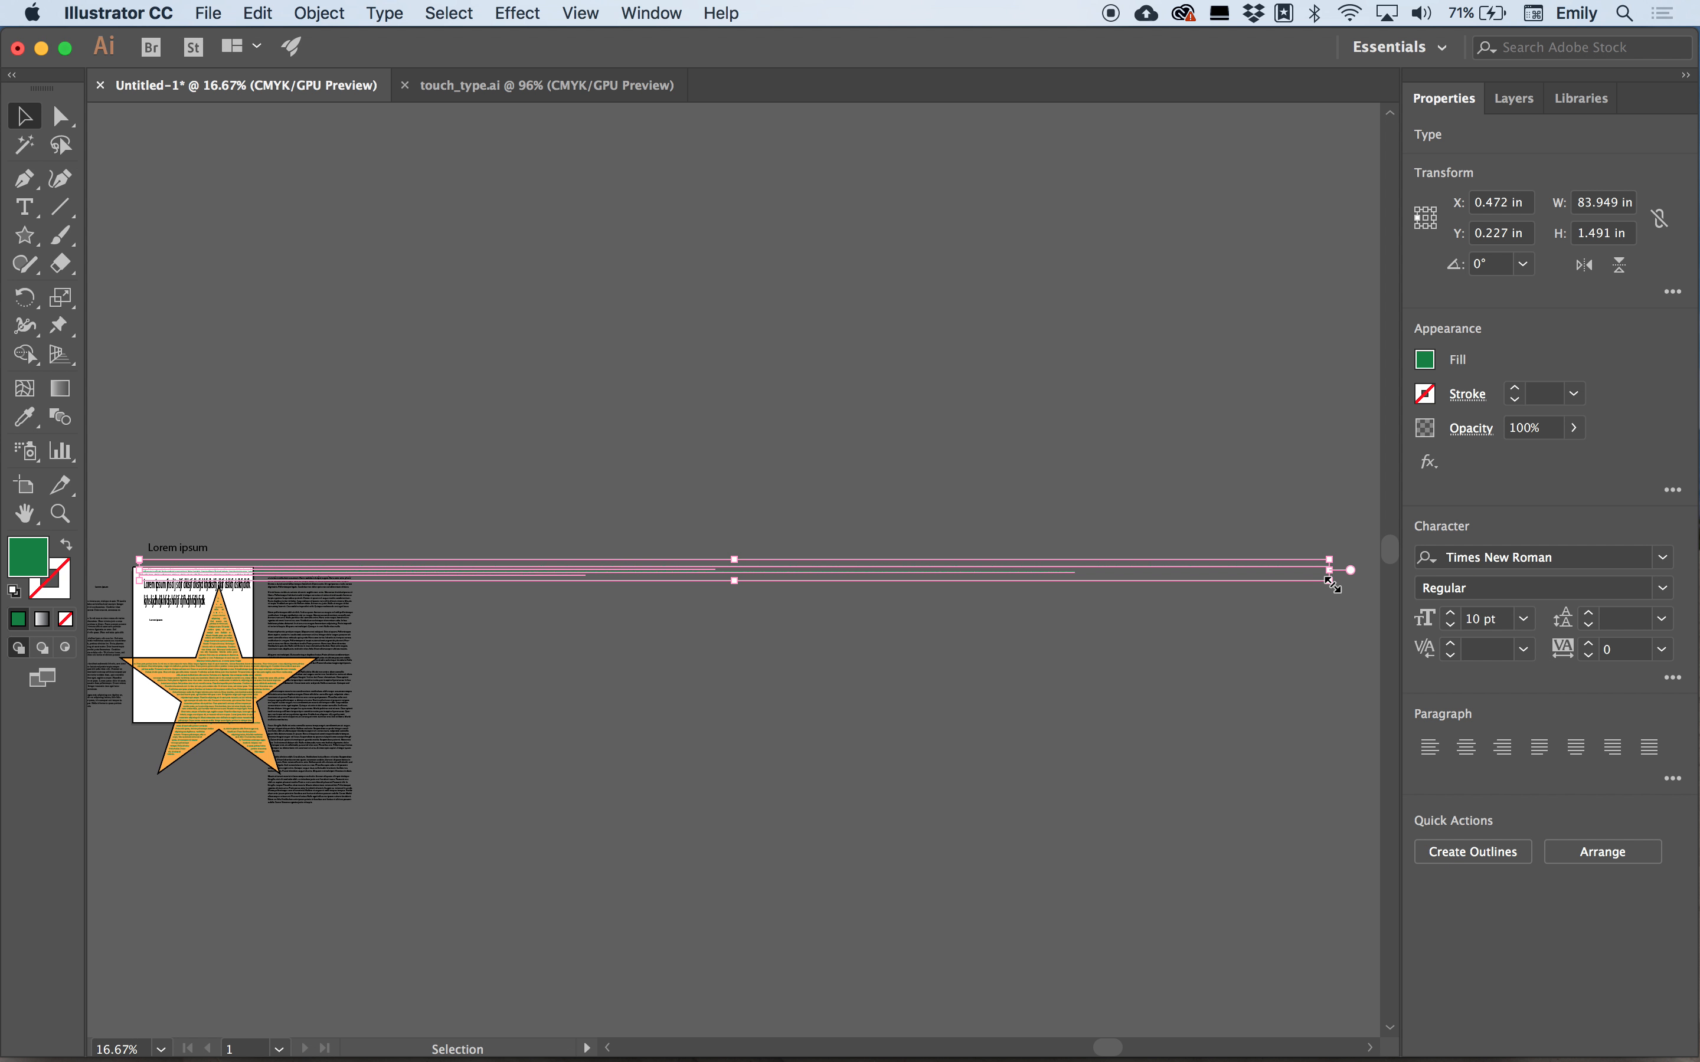
{"action": "left_click_drag", "start_coordinate": [1330, 580], "coordinate": [1103, 843]}
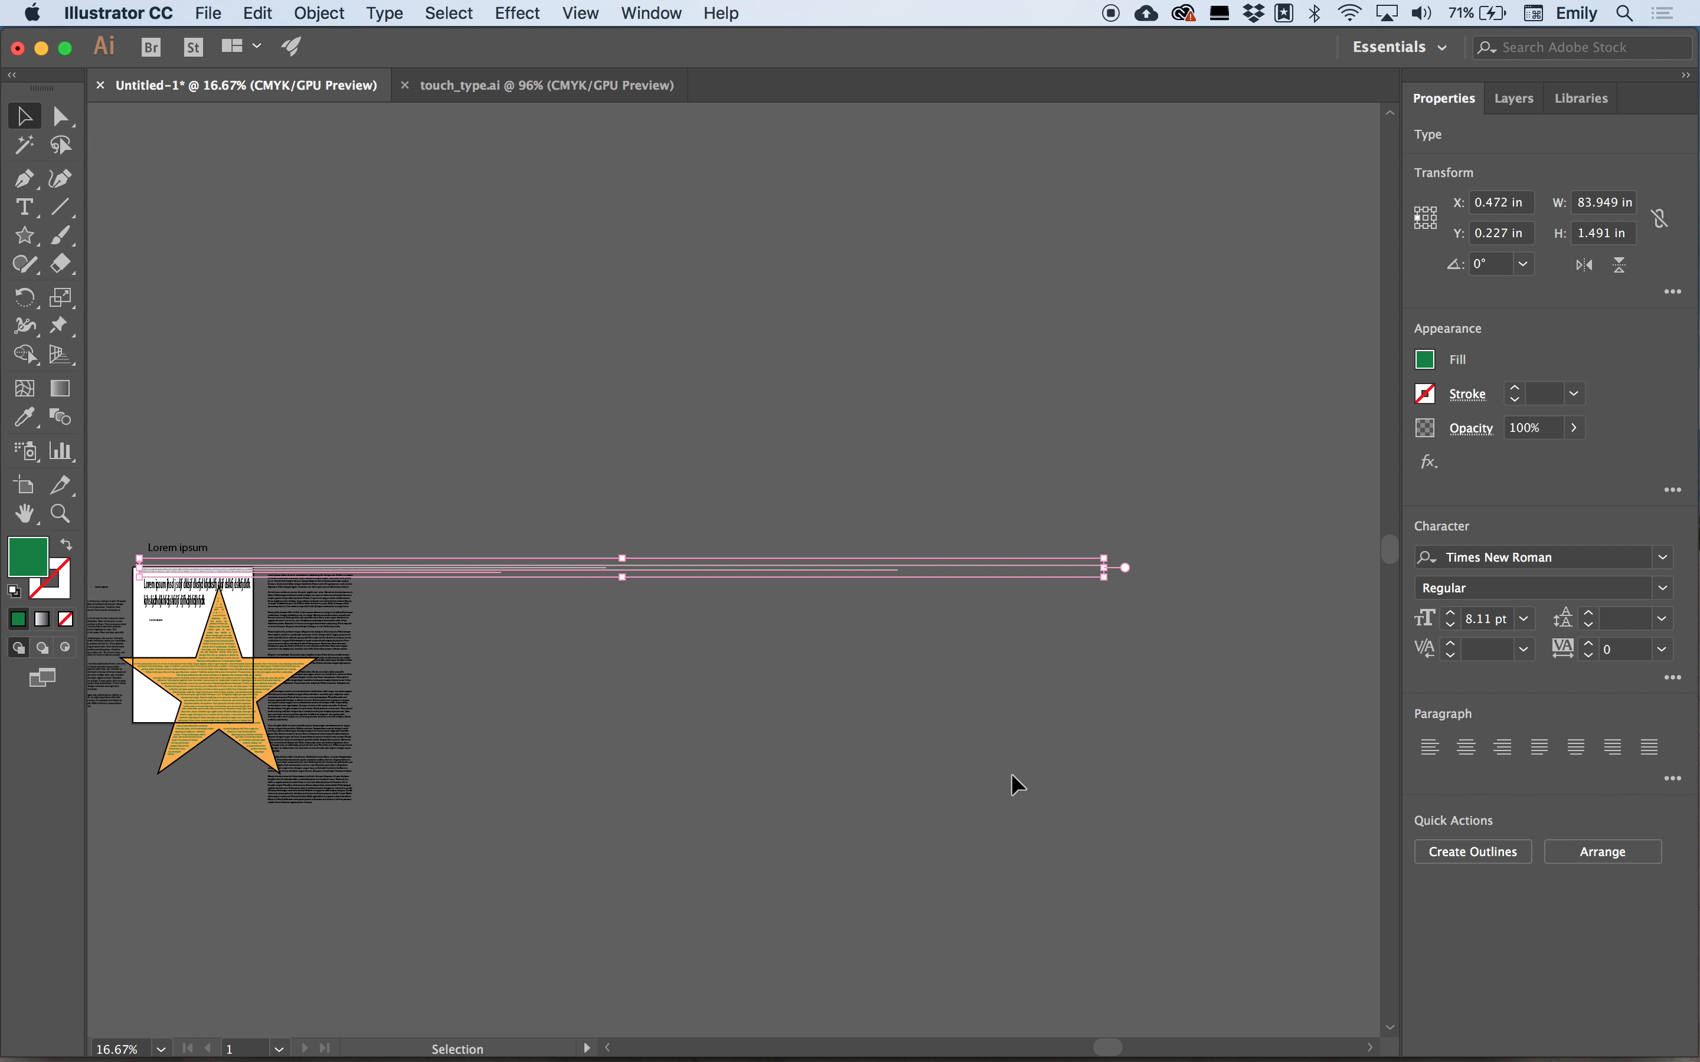
{"action": "left_click_drag", "start_coordinate": [616, 764], "coordinate": [612, 794]}
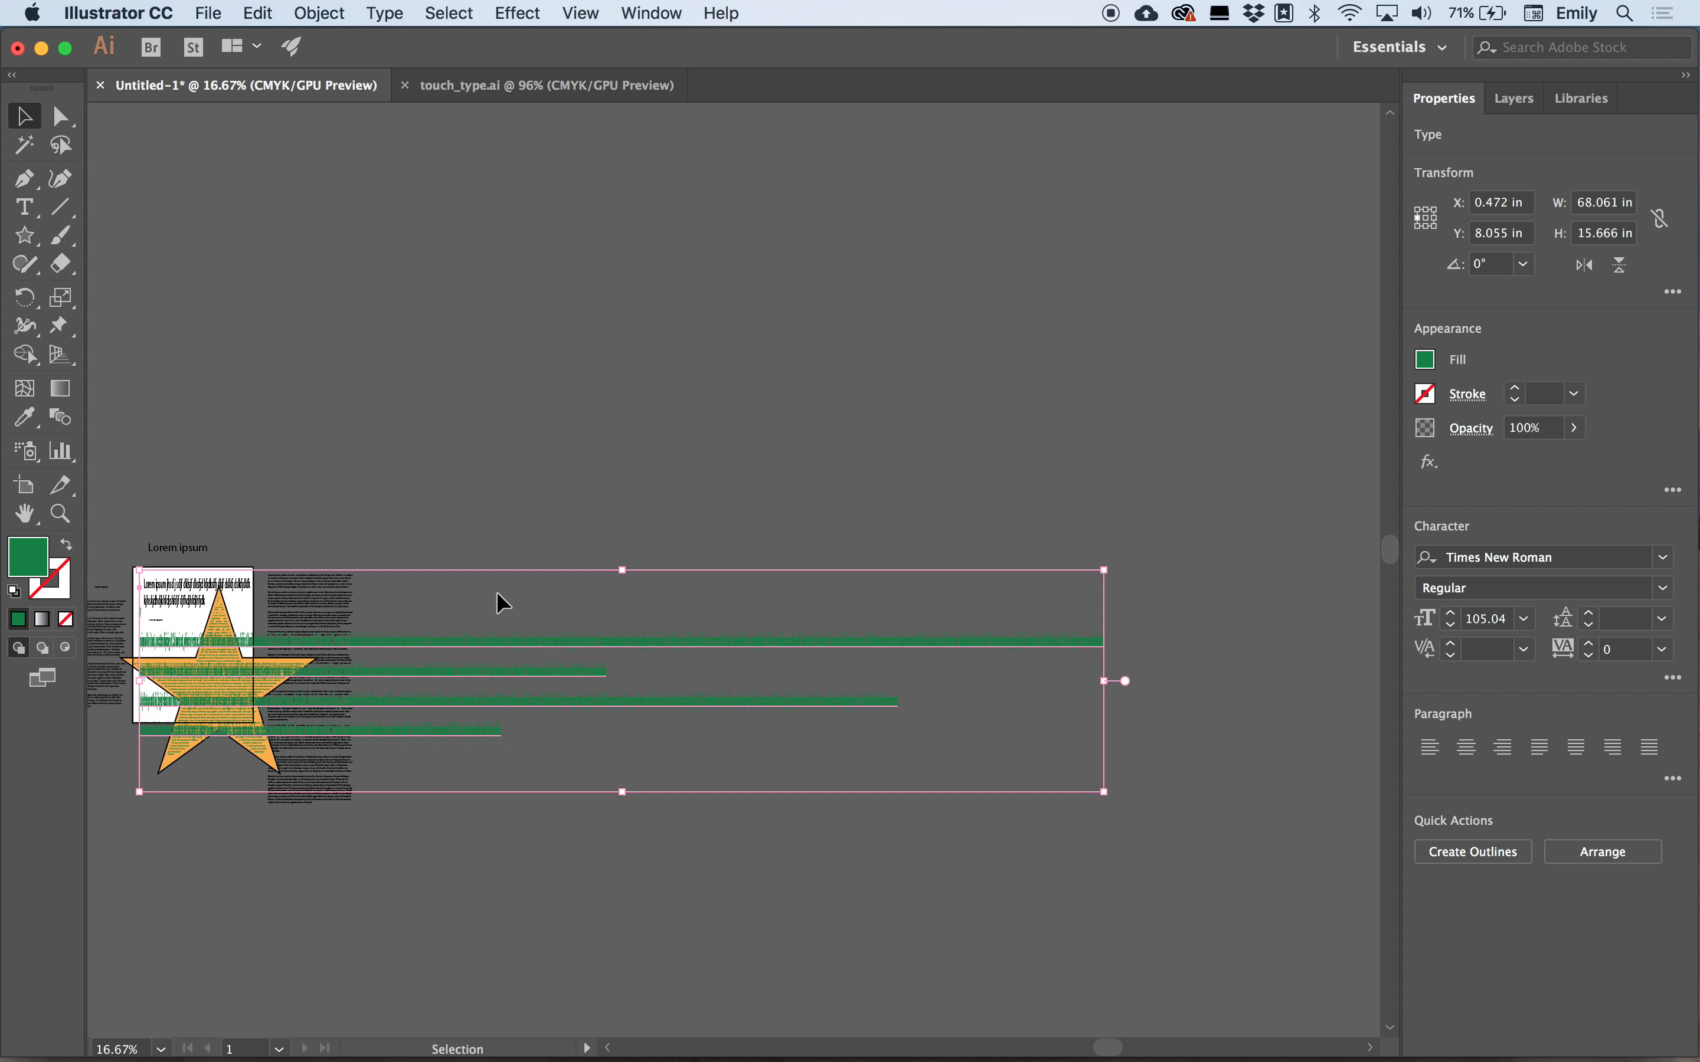
Delete the pasted point text object.
{"action": "key", "text": "super+minus"}
{"action": "key", "text": "super+minus"}
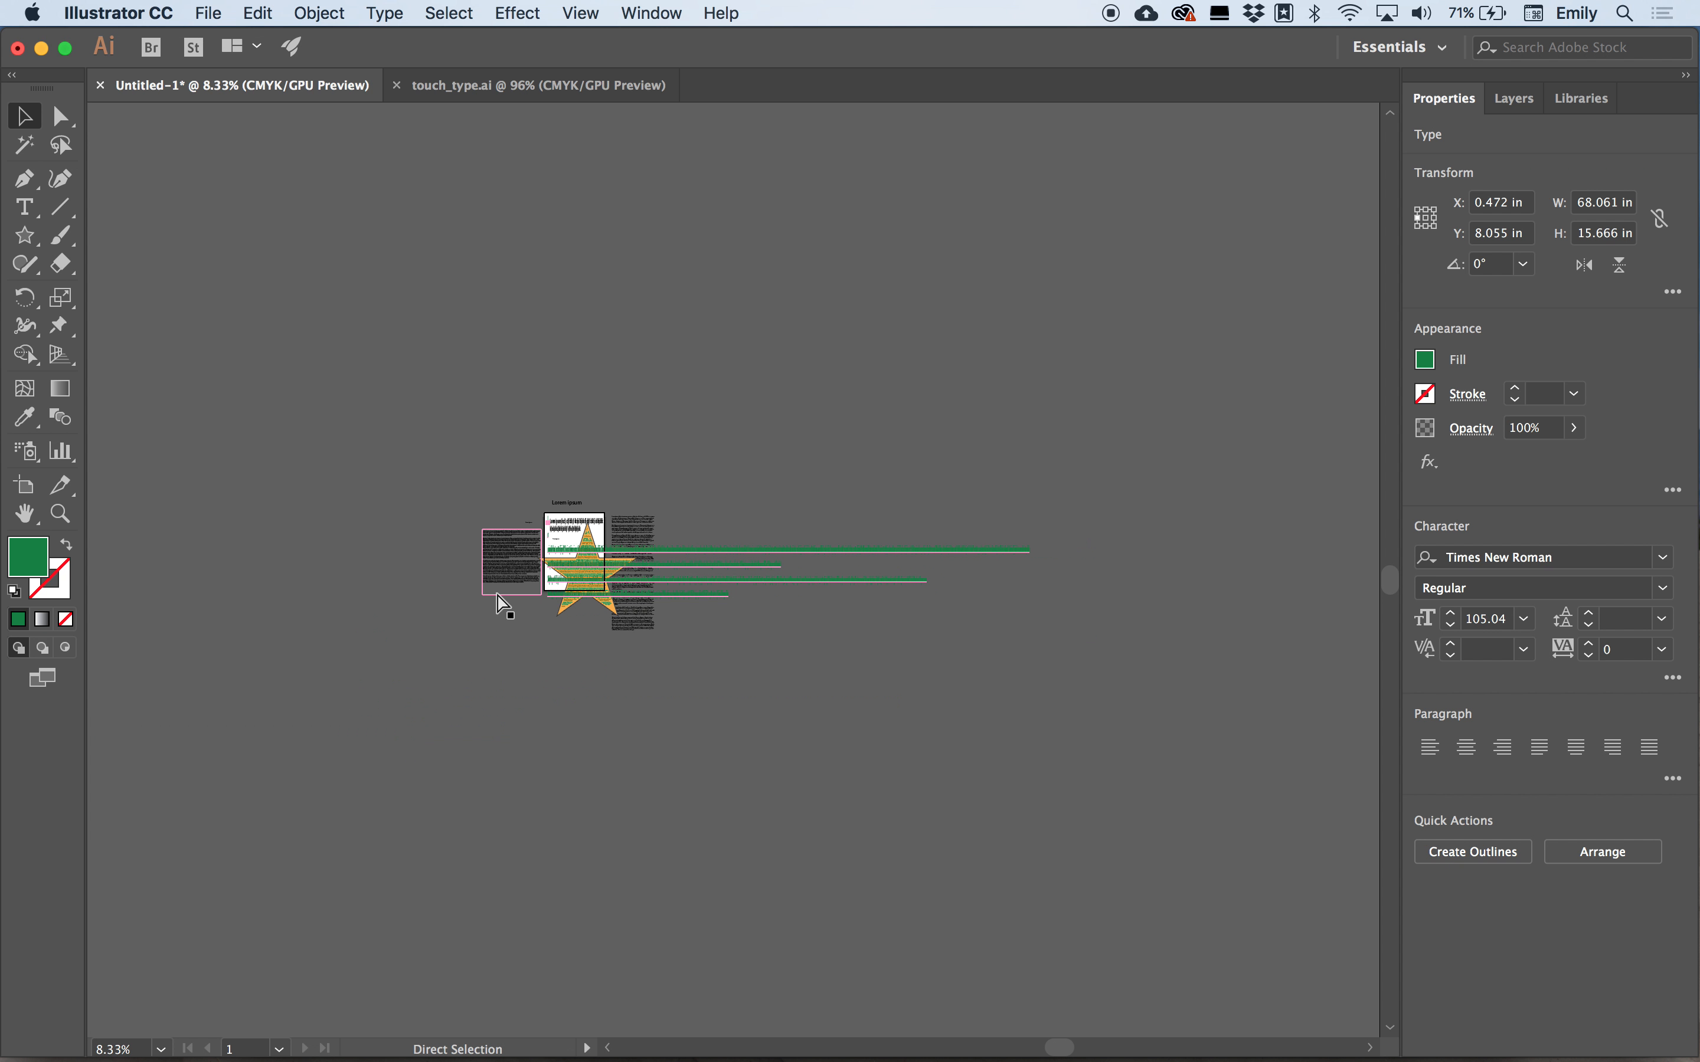
{"action": "key", "text": "super+plus"}
{"action": "key", "text": "super+plus"}
{"action": "key", "text": "super+plus"}
{"action": "key", "text": "super+plus"}
{"action": "key", "text": "super+plus"}
{"action": "key", "text": "super+plus"}
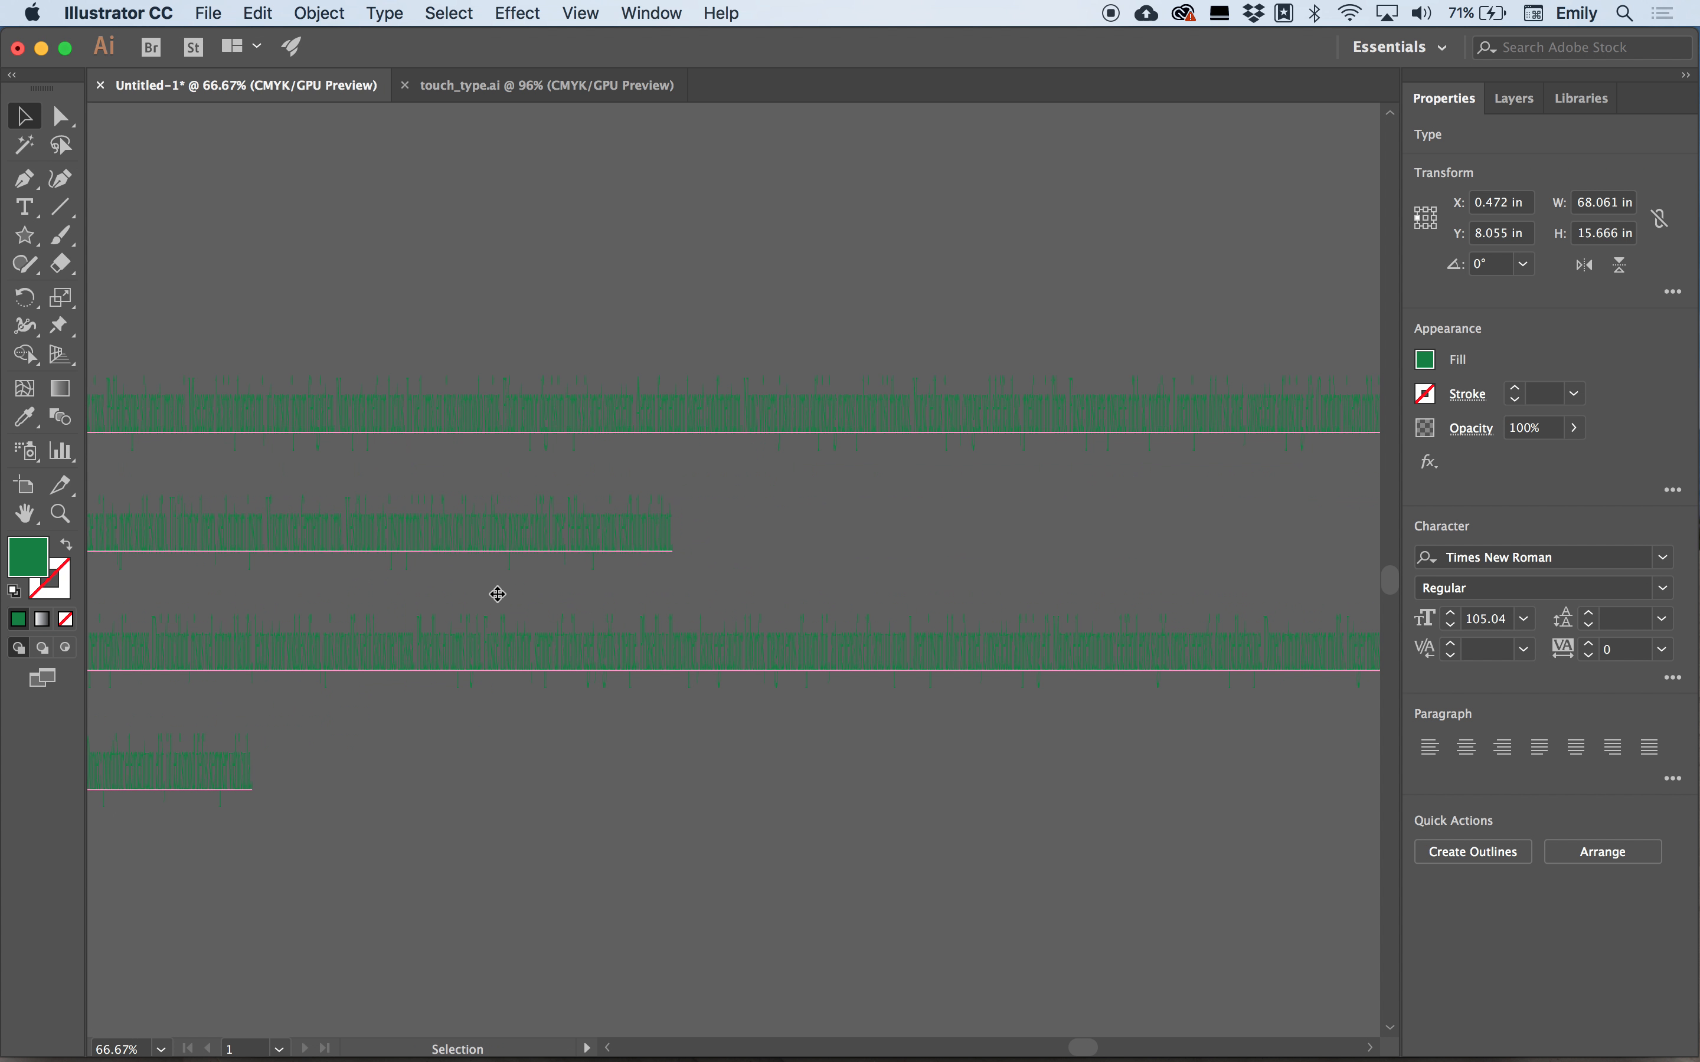
{"action": "key", "text": "super+plus"}
{"action": "key", "text": "super+plus"}
{"action": "key", "text": "super+plus"}
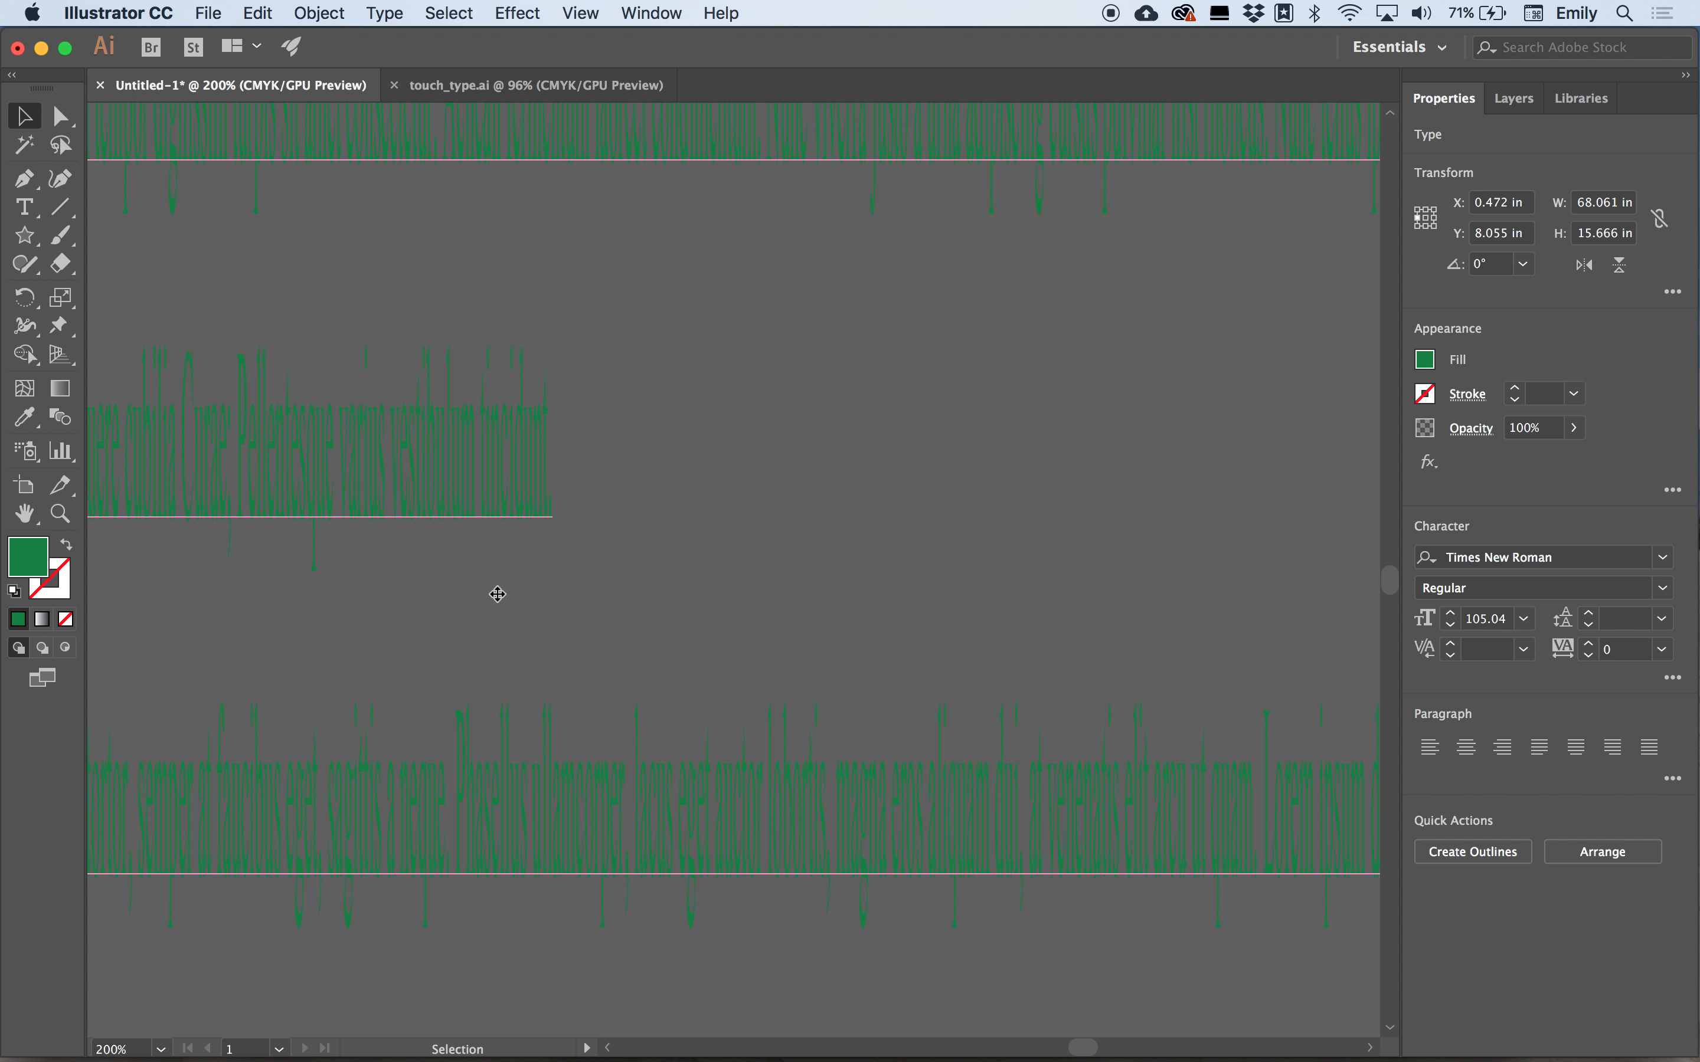
{"action": "key", "text": "Delete"}
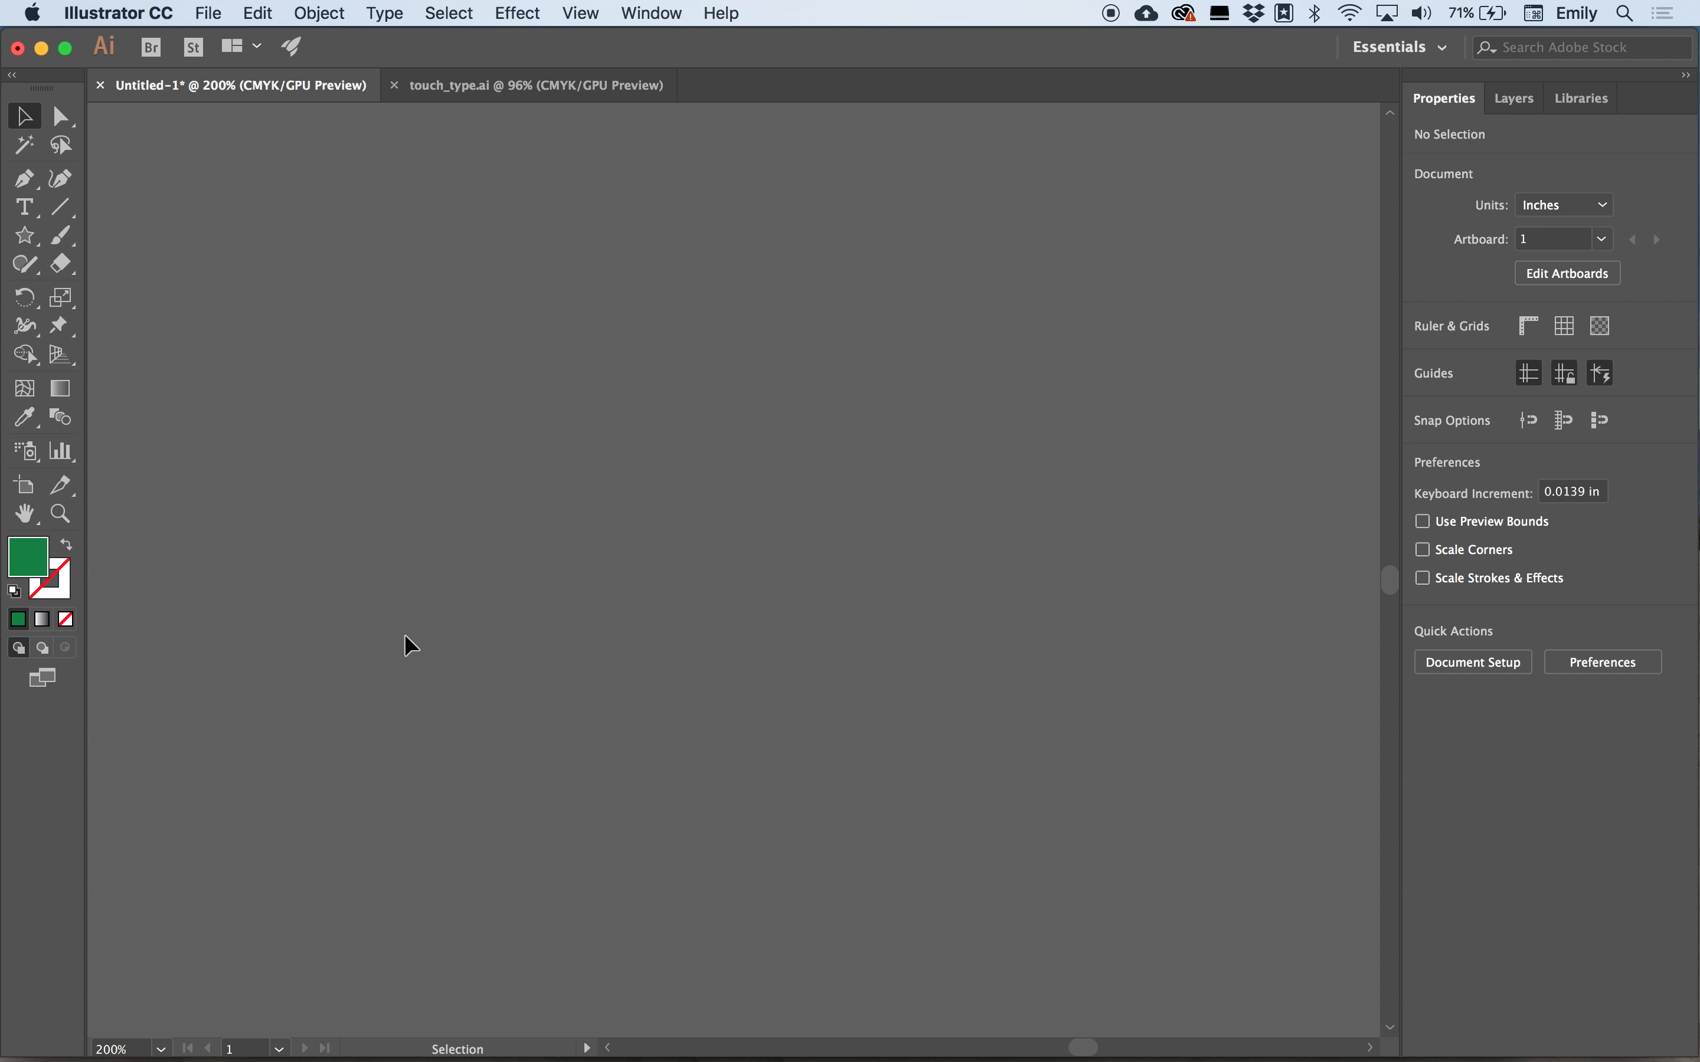
Fit the artboard in the window and delete all objects in the document.
{"action": "double_click", "coordinate": [26, 519]}
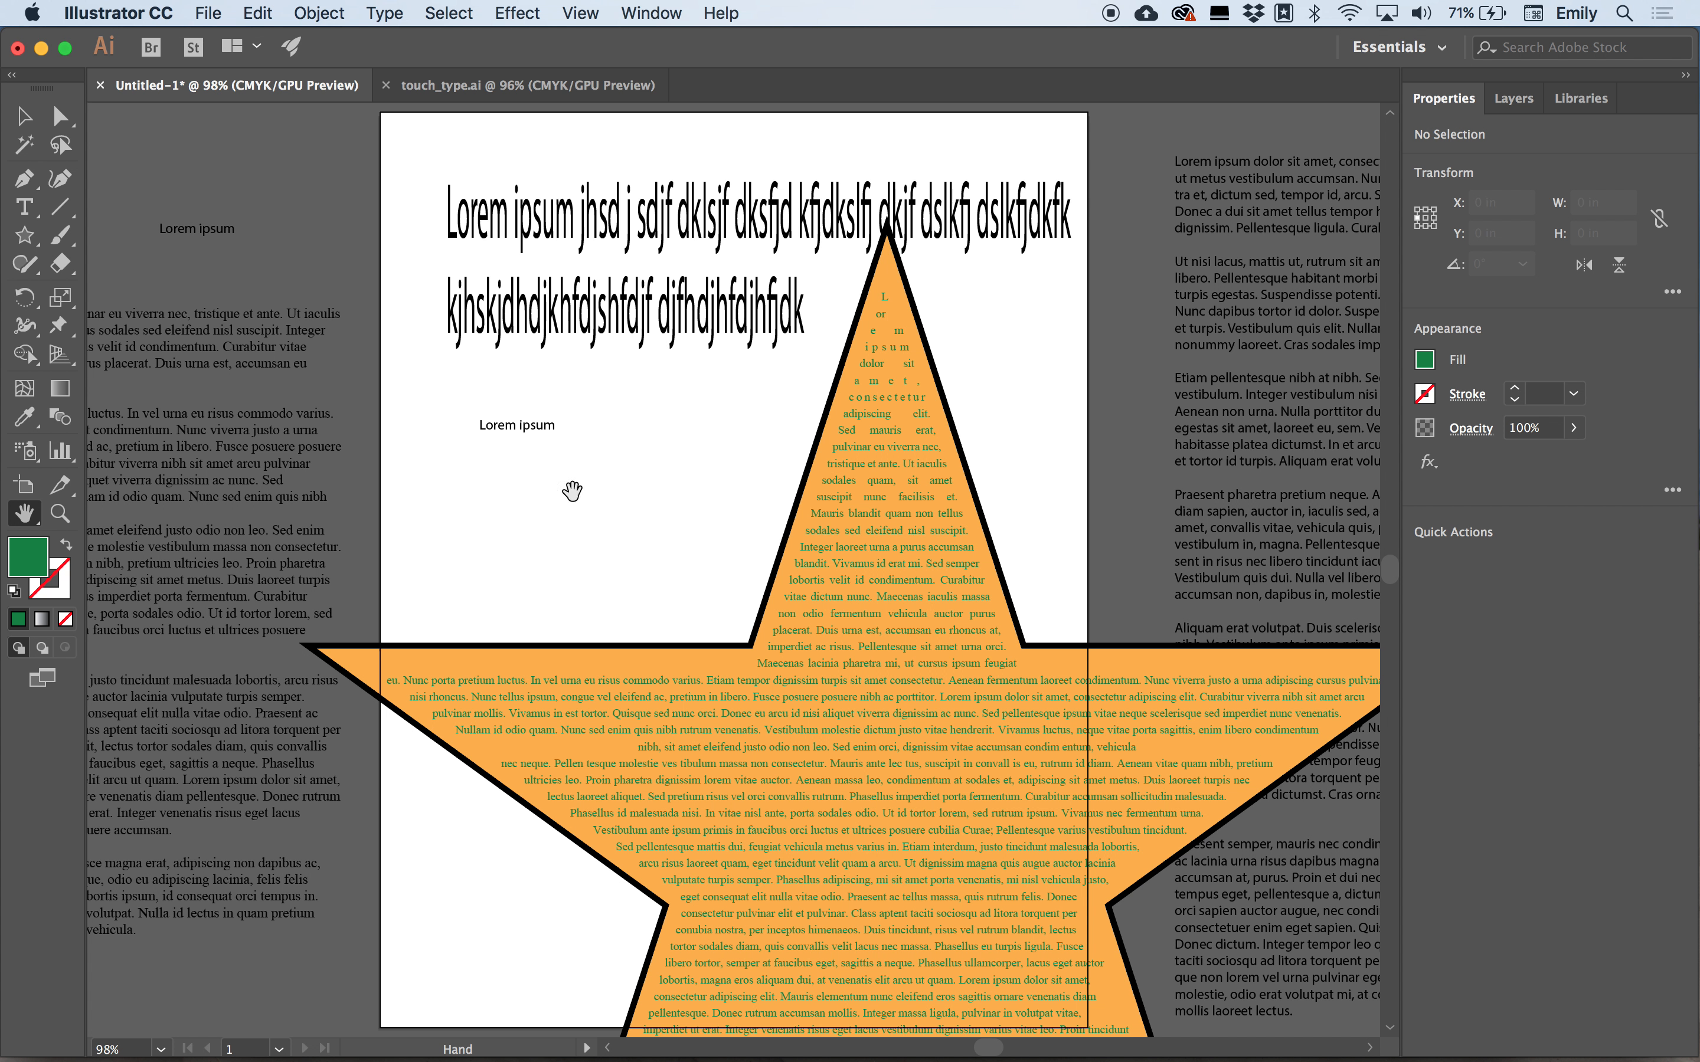
{"action": "scroll", "coordinate": [795, 360], "scroll_direction": "right", "scroll_amount": 5}
{"action": "scroll", "coordinate": [795, 360], "scroll_direction": "up", "scroll_amount": 1}
{"action": "scroll", "coordinate": [795, 359], "scroll_direction": "right", "scroll_amount": 5}
{"action": "scroll", "coordinate": [796, 360], "scroll_direction": "down", "scroll_amount": 2}
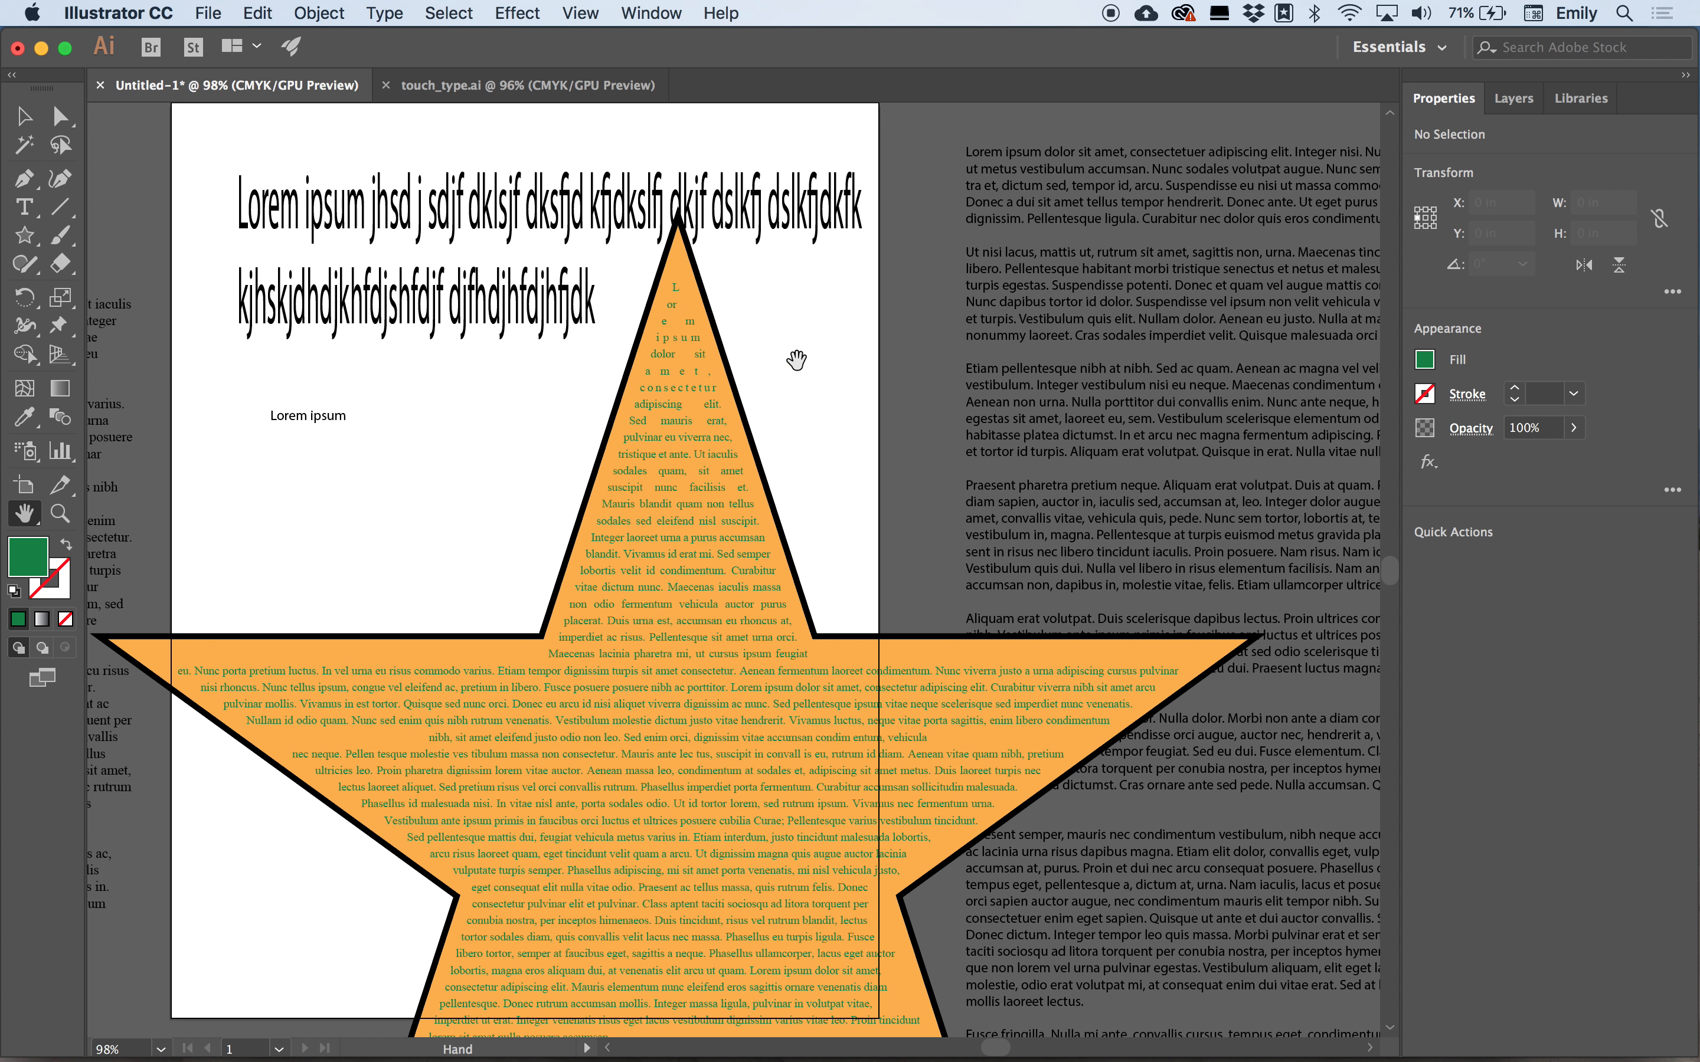
{"action": "scroll", "coordinate": [795, 360], "scroll_direction": "left", "scroll_amount": 2}
{"action": "scroll", "coordinate": [796, 360], "scroll_direction": "up", "scroll_amount": 2}
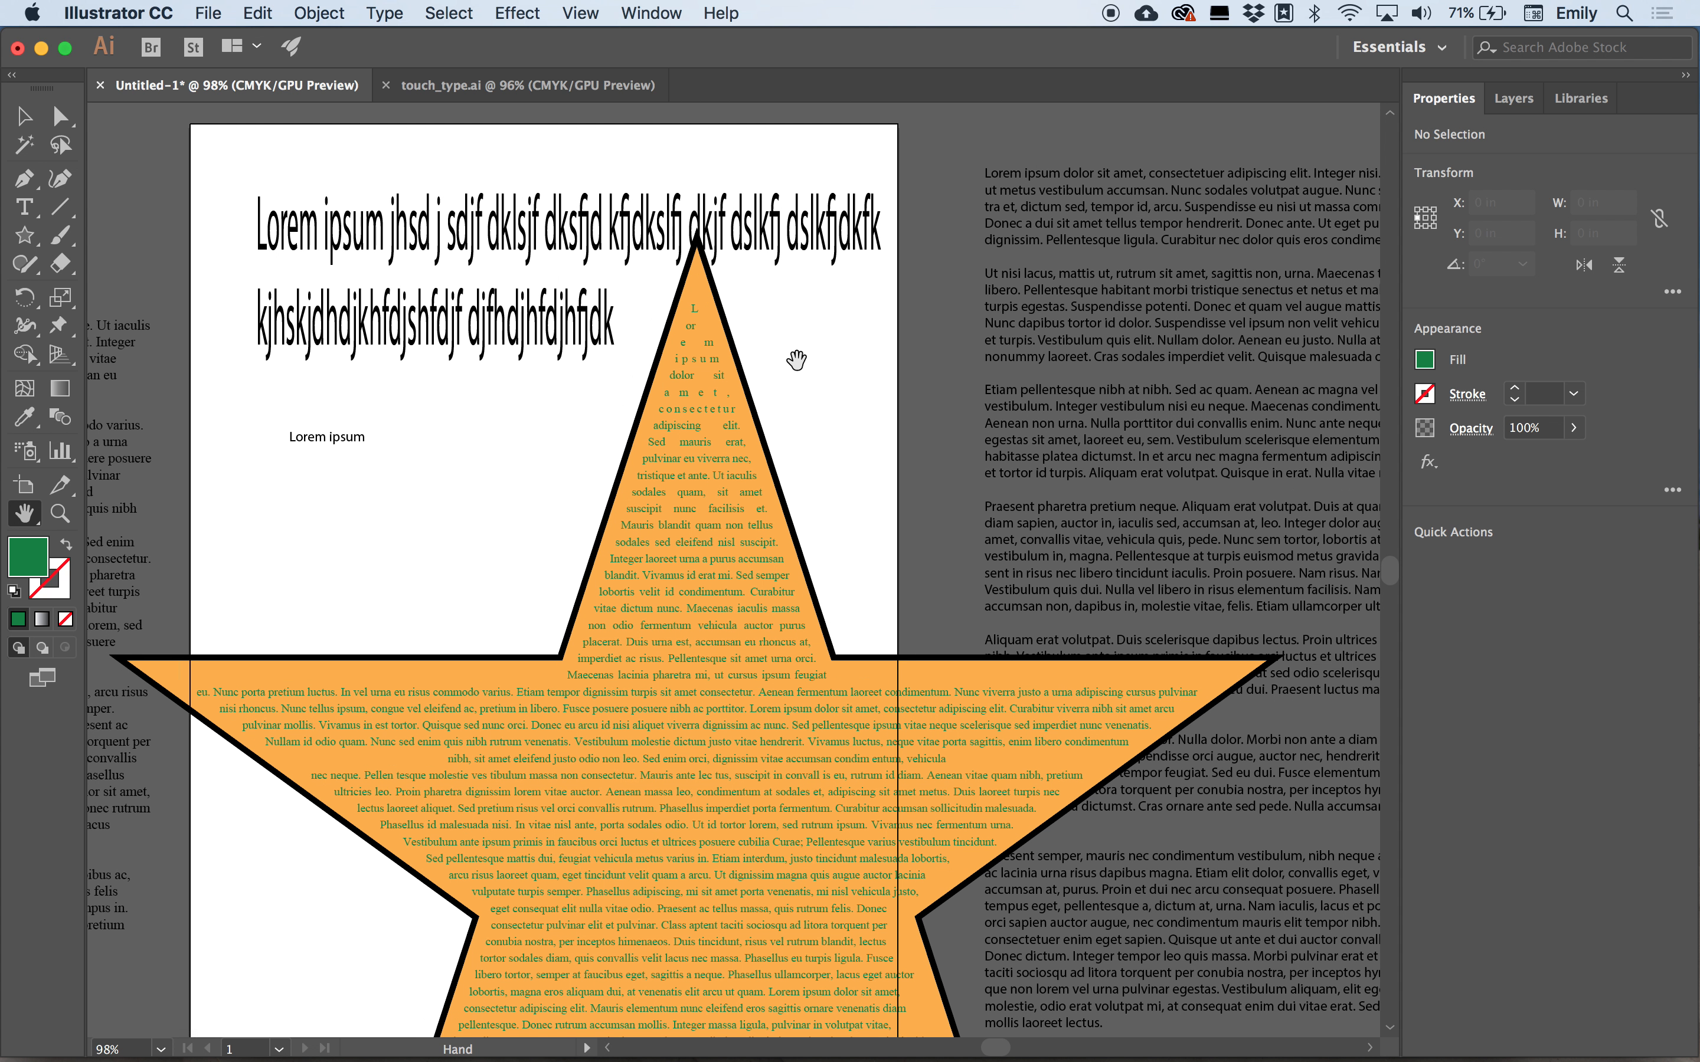
{"action": "key", "text": "super+a"}
{"action": "key", "text": "Delete"}
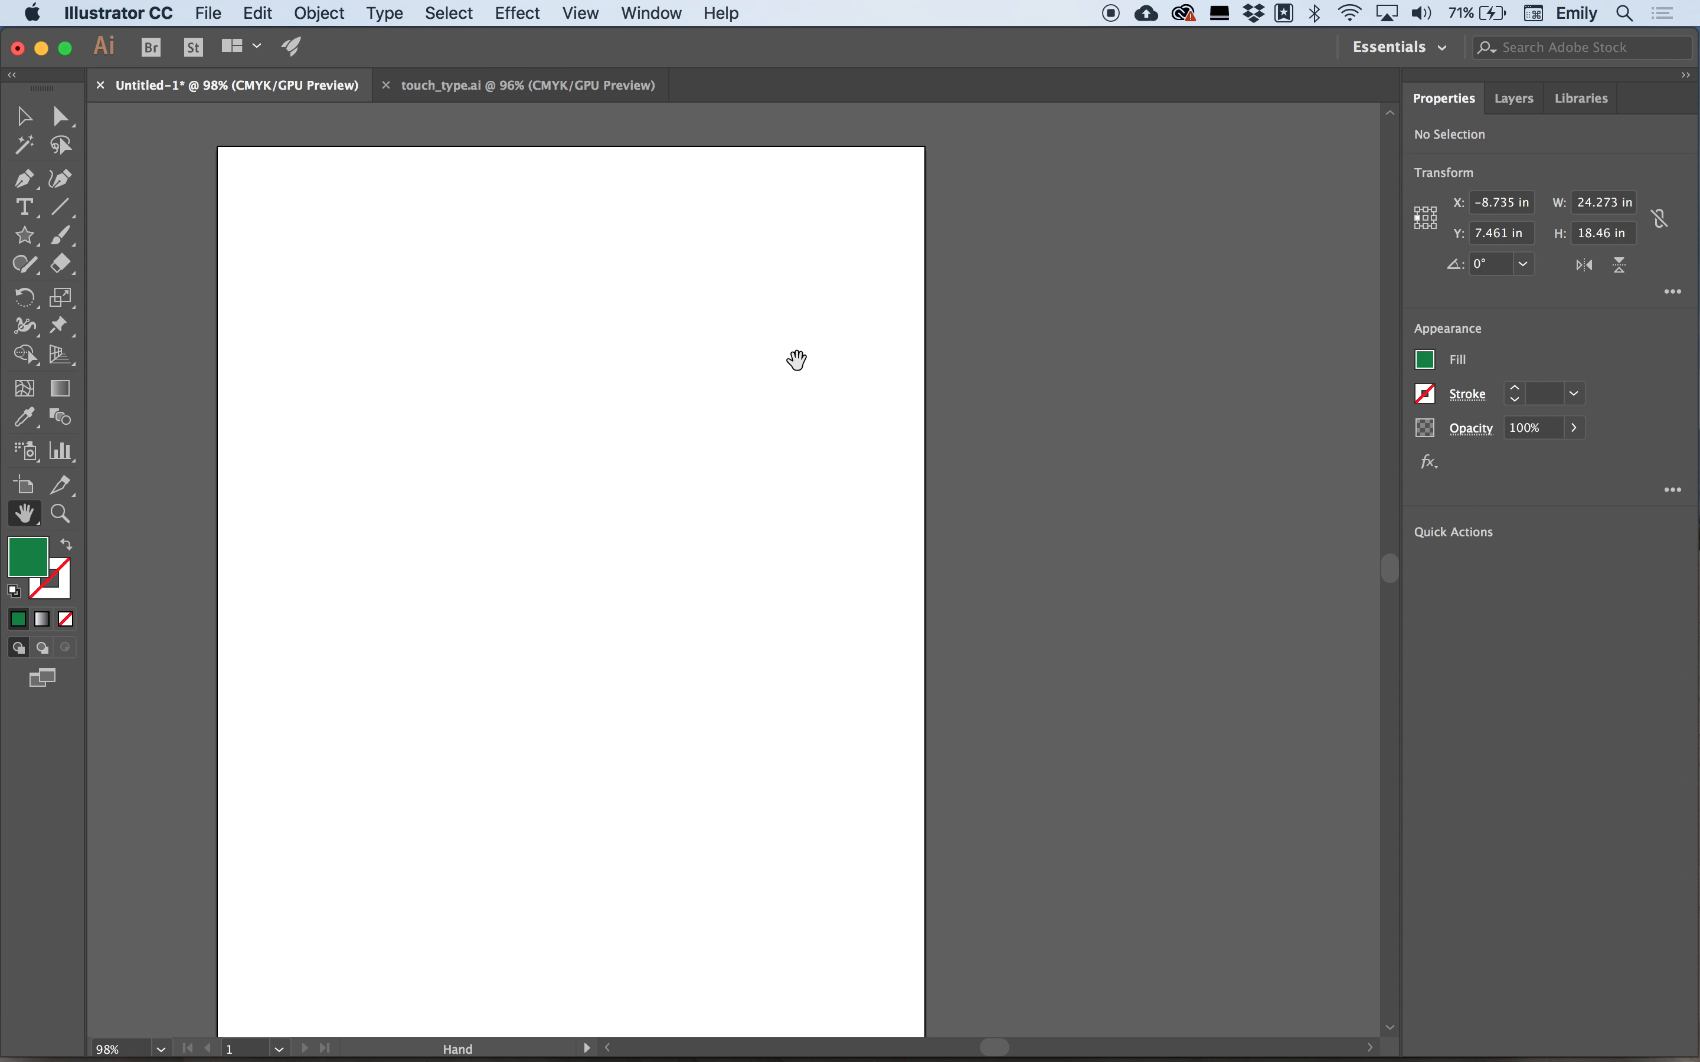
Drag out an area text frame about 6.9 by 4.4 in on the artboard, filled with placeholder text.
{"action": "left_click", "coordinate": [23, 207]}
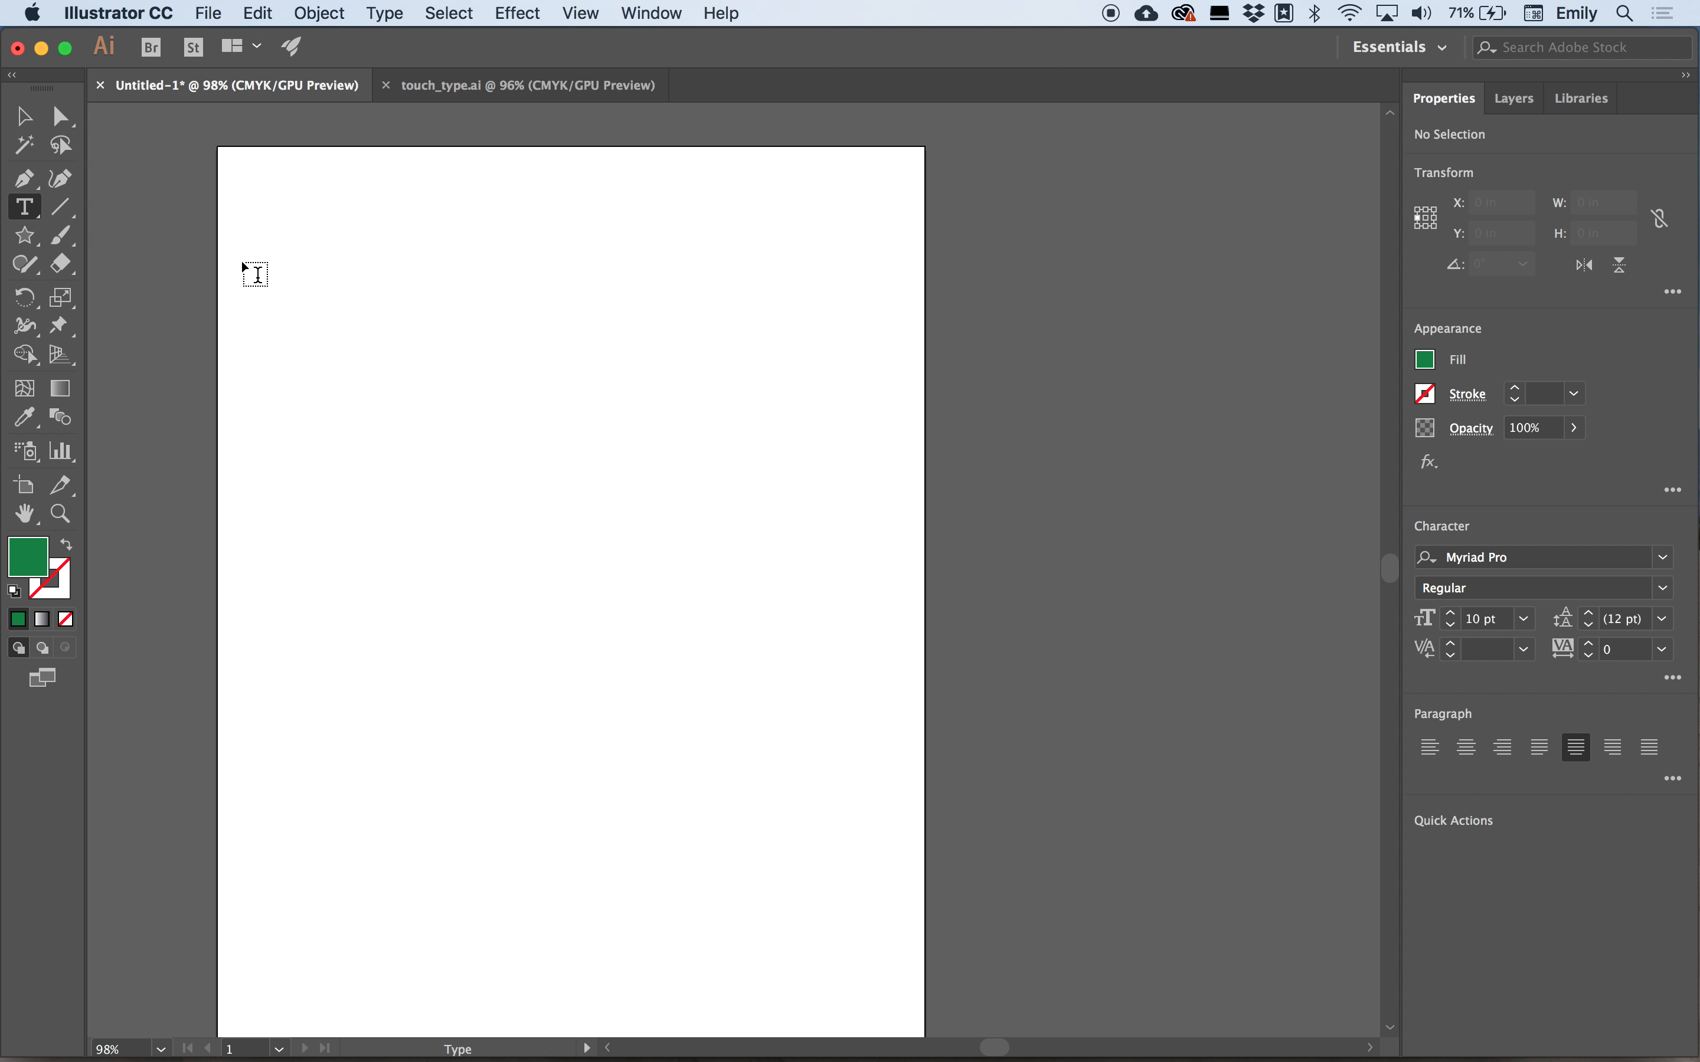
{"action": "left_click_drag", "start_coordinate": [267, 203], "coordinate": [844, 566]}
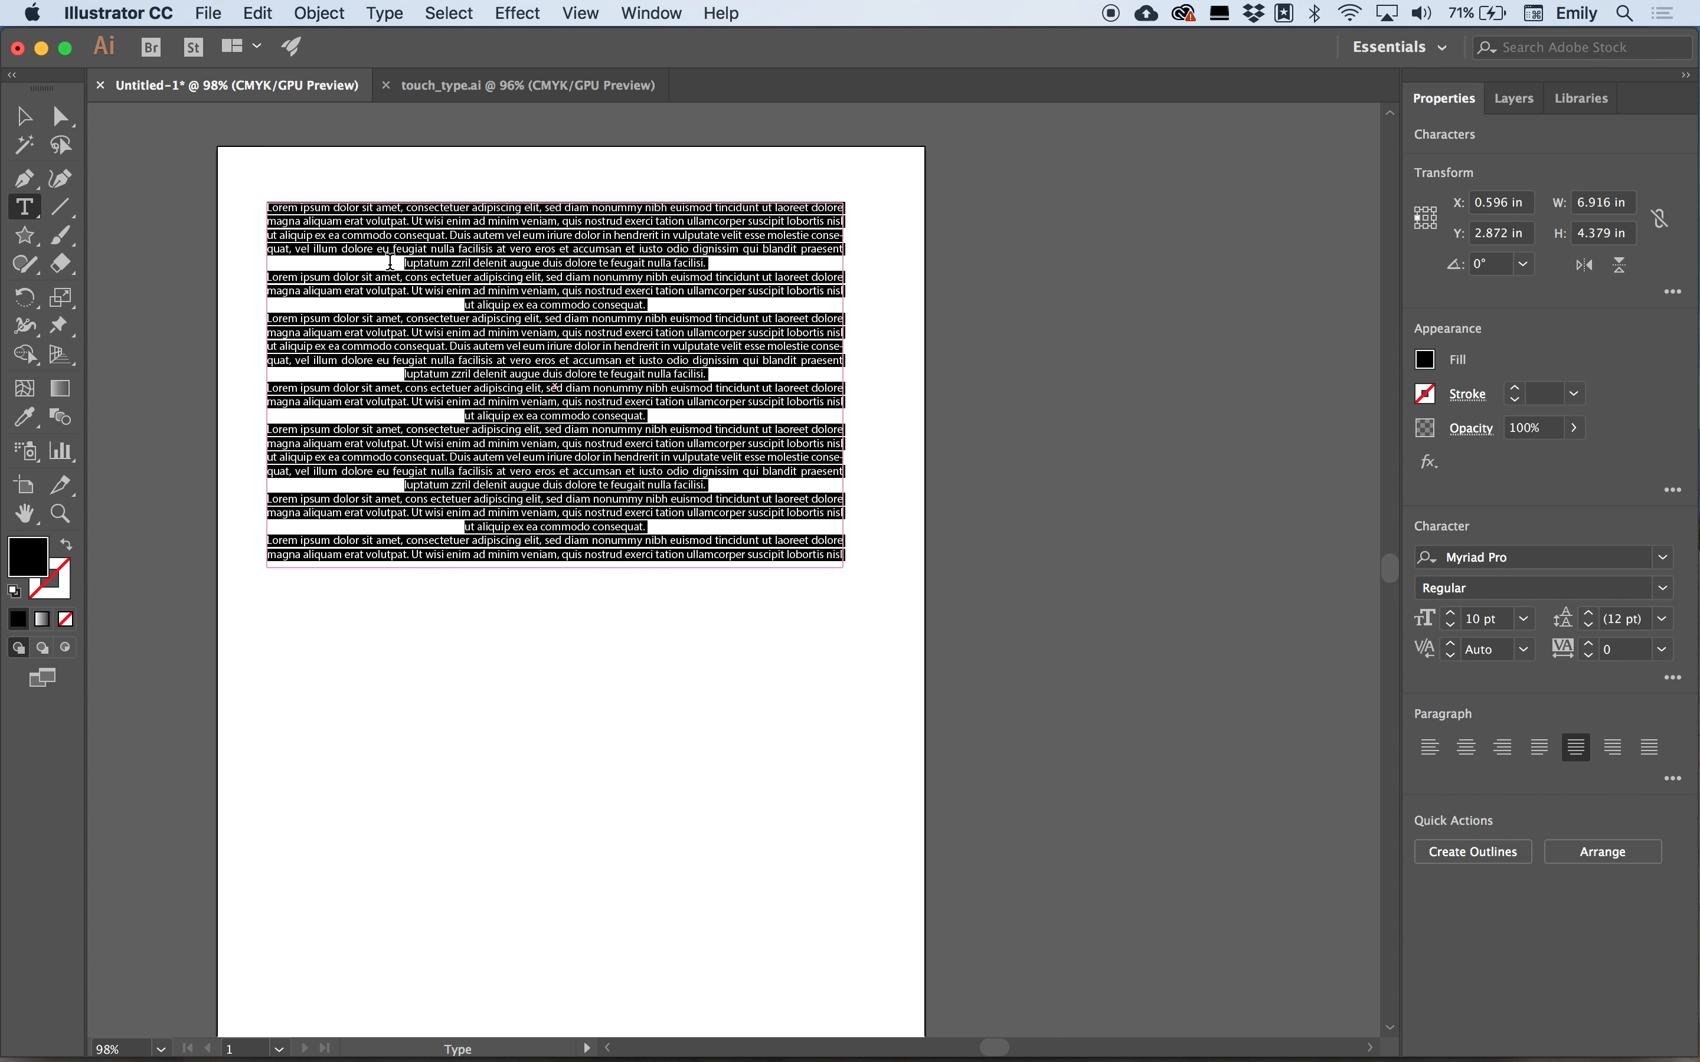
{"action": "left_click", "coordinate": [23, 116]}
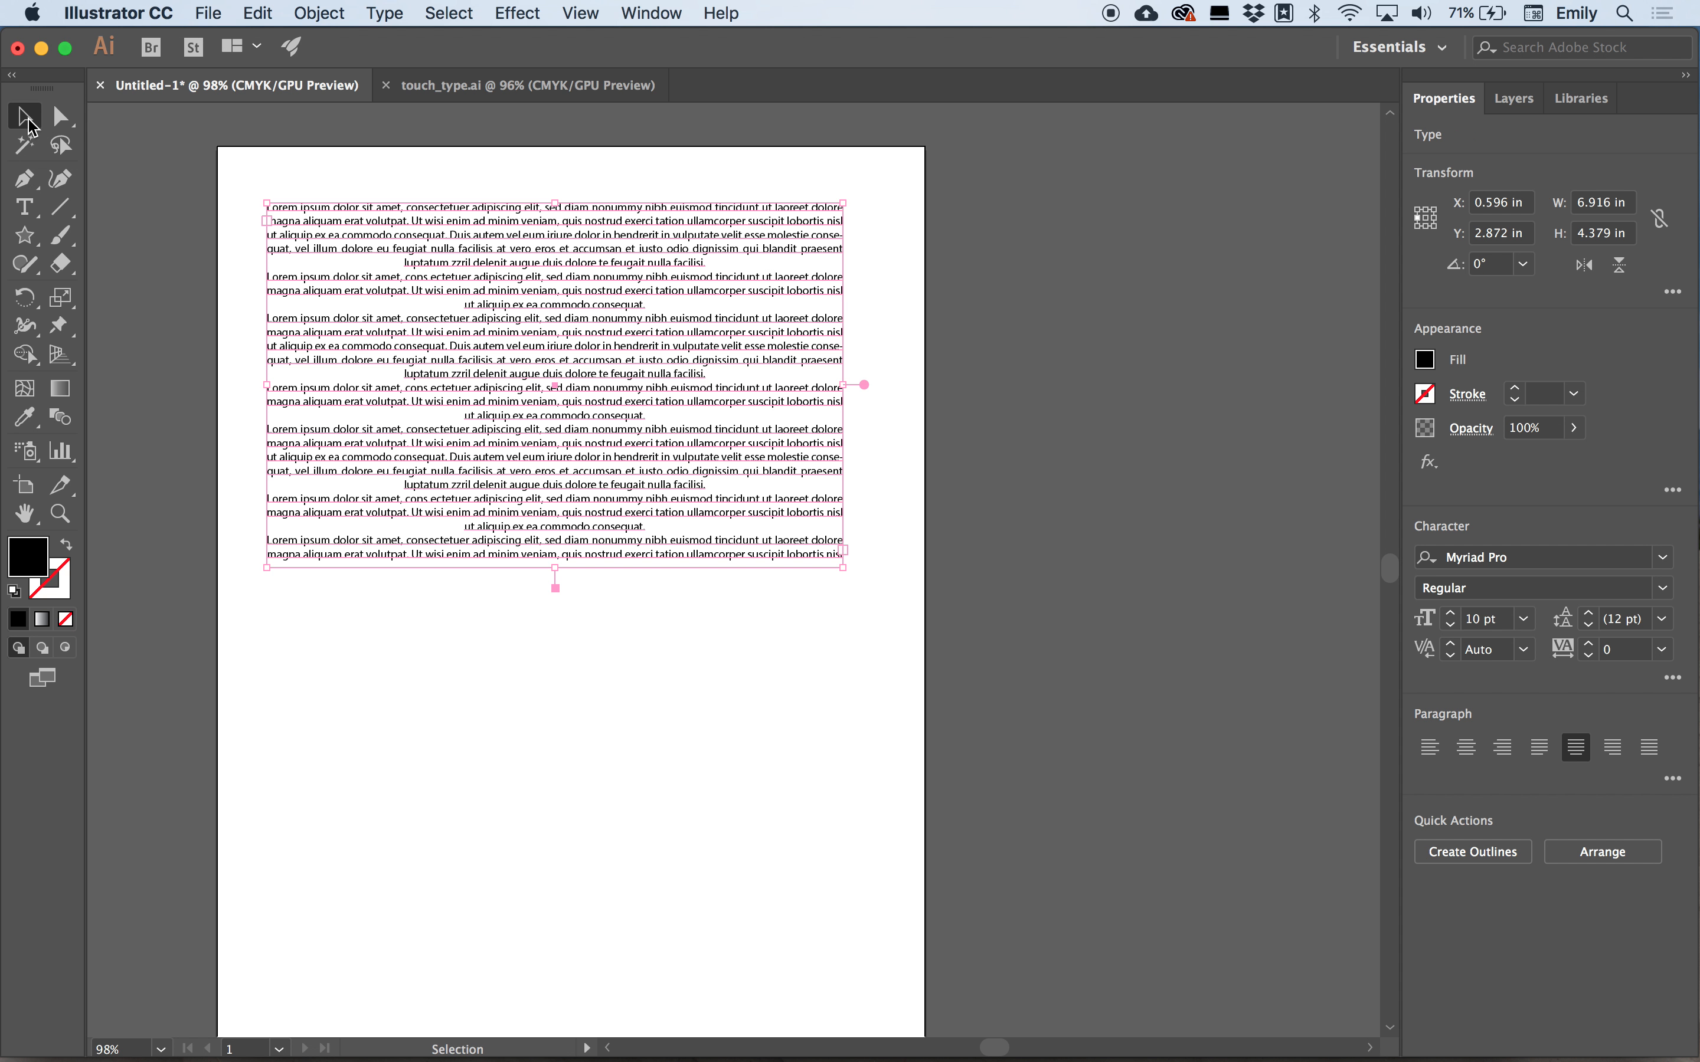
Convert the area text into point text and scale it from its corner to about 9.4 by 5.8 in.
{"action": "double_click", "coordinate": [863, 385]}
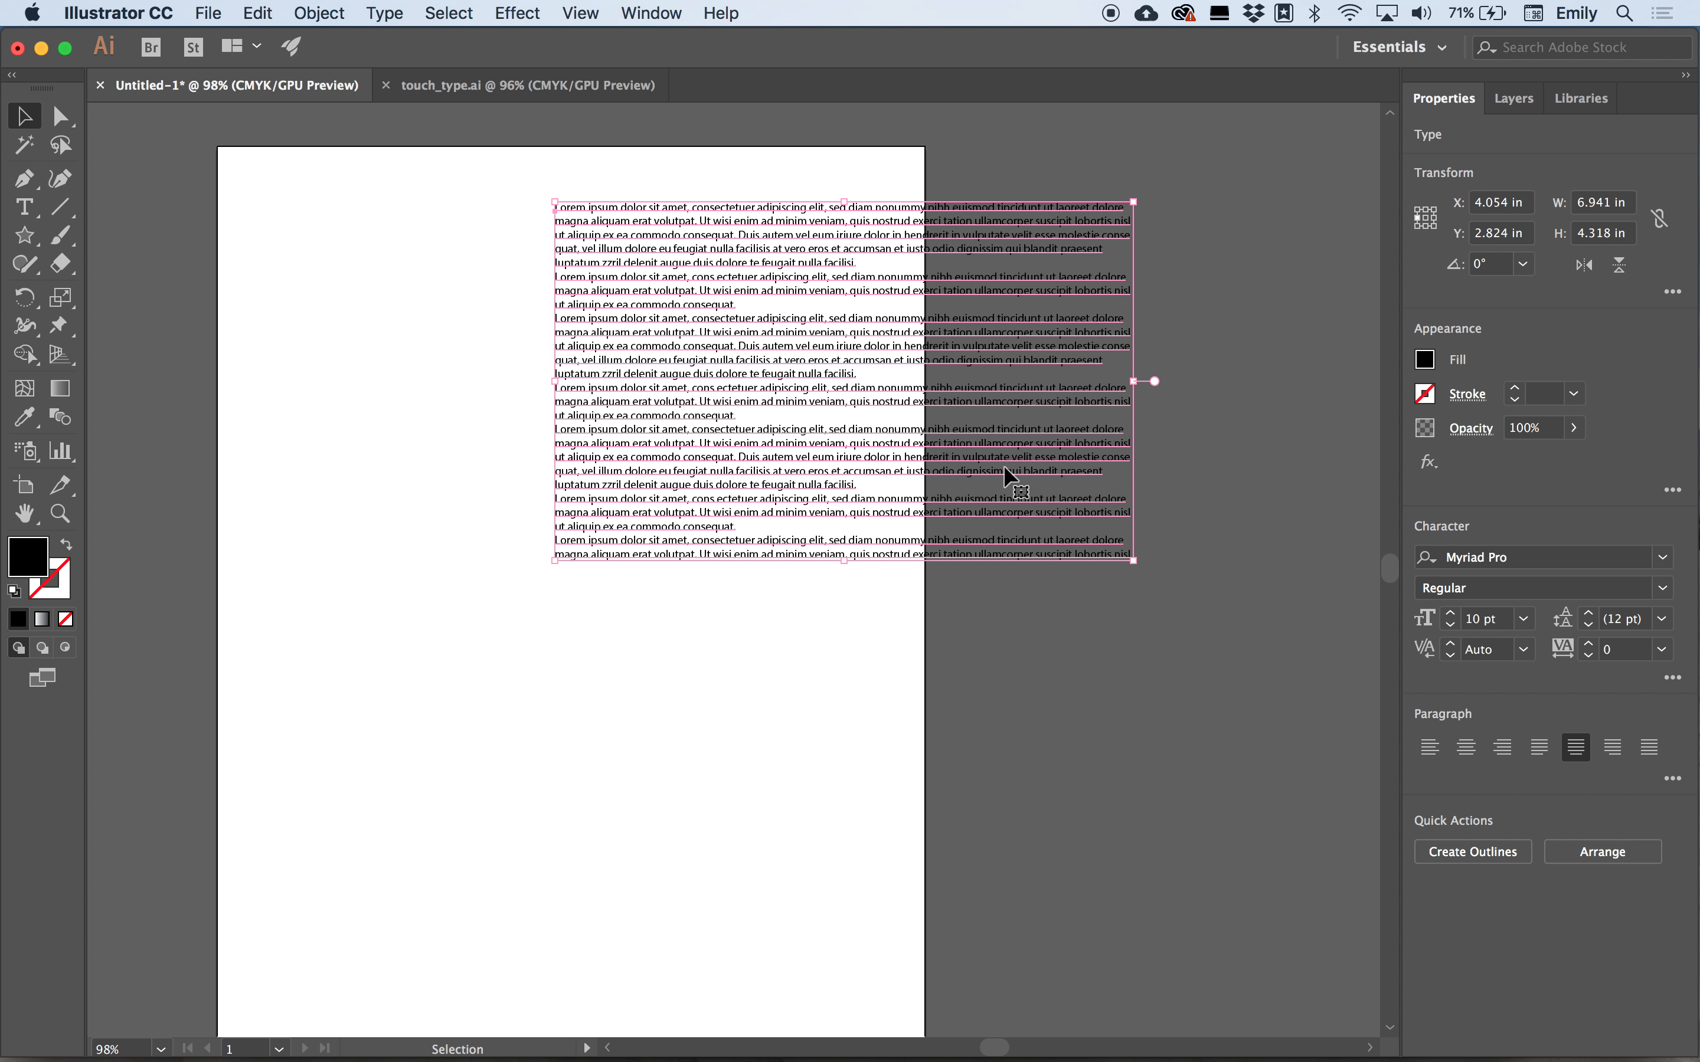
{"action": "left_click_drag", "start_coordinate": [554, 560], "coordinate": [357, 828]}
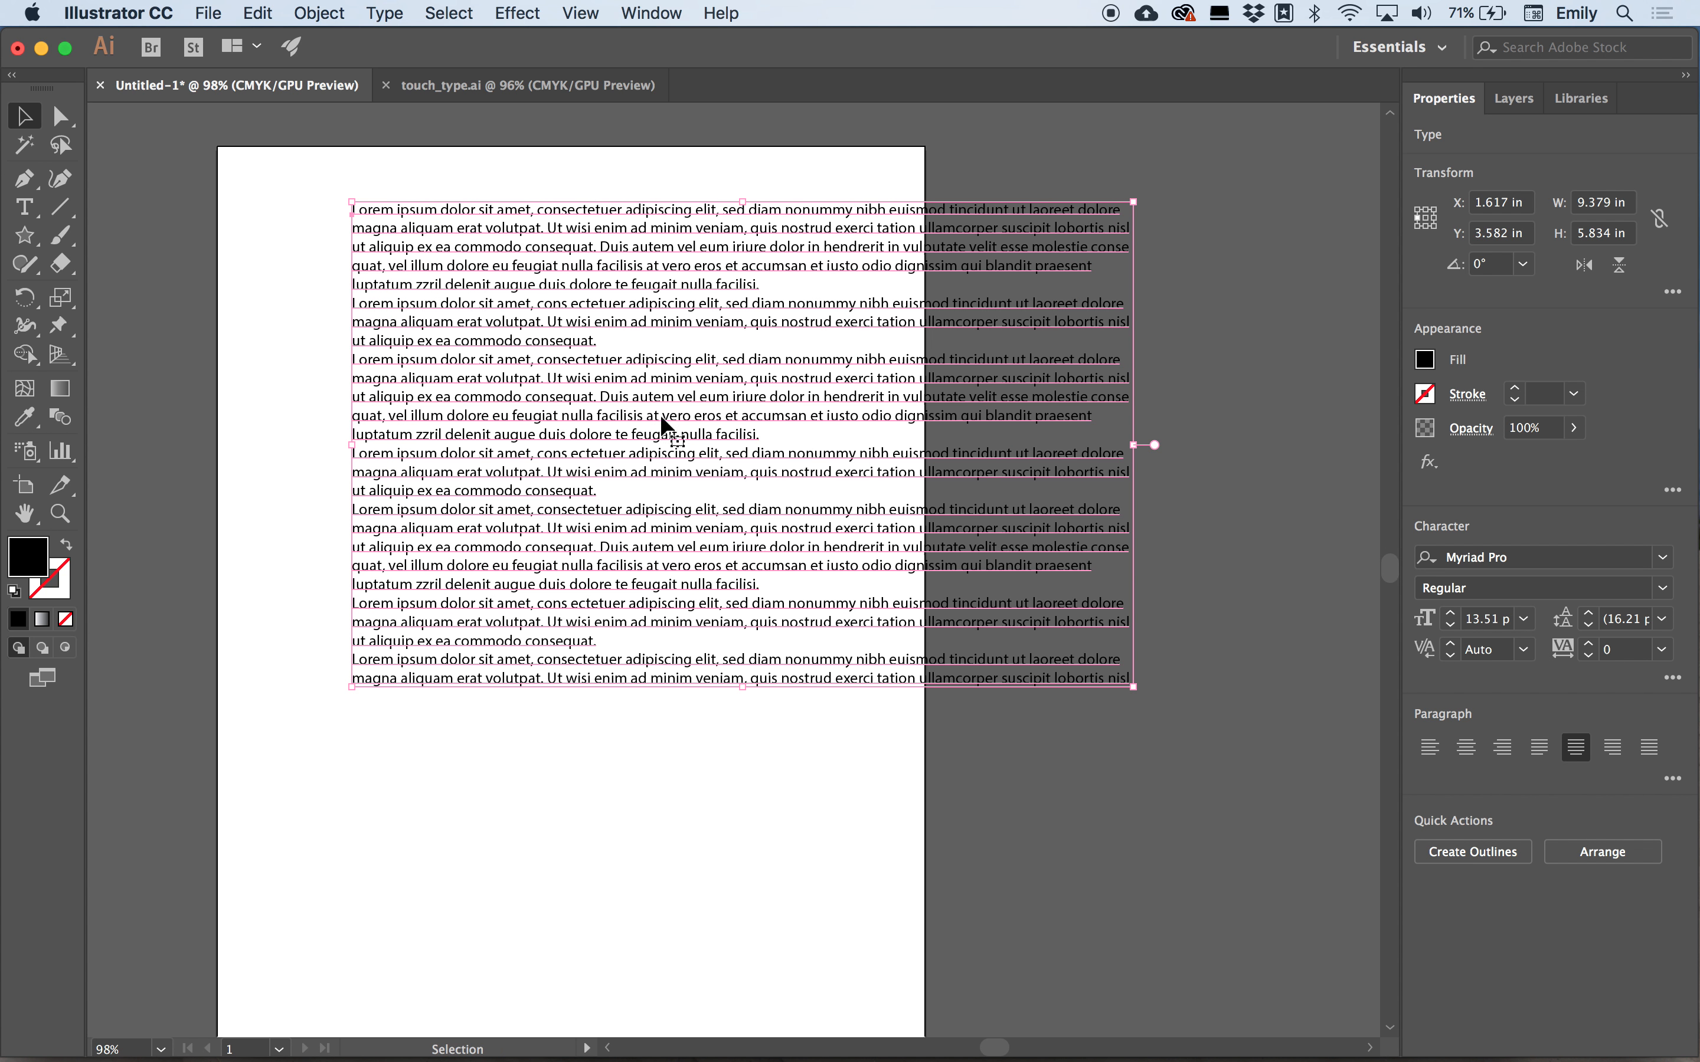
Stretch the point text taller to about 9.4 by 8 in and move it to the left.
{"action": "left_click_drag", "start_coordinate": [743, 688], "coordinate": [742, 870]}
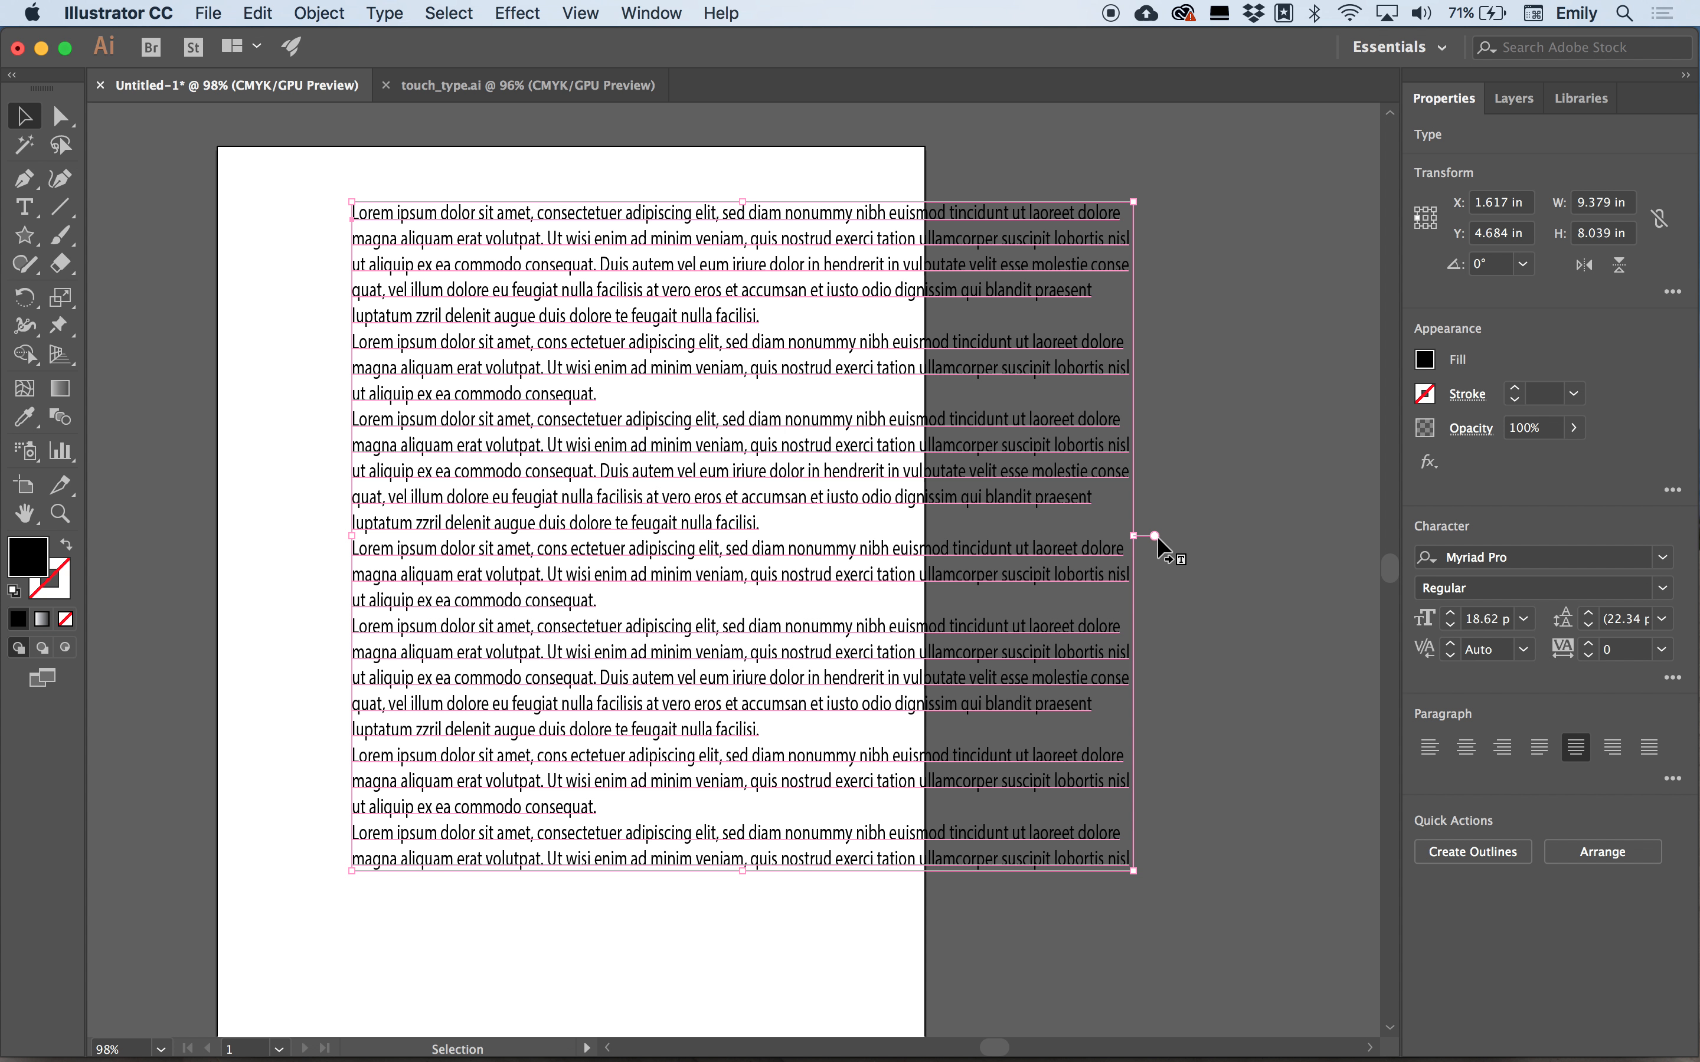
{"action": "left_click_drag", "start_coordinate": [701, 212], "coordinate": [305, 199]}
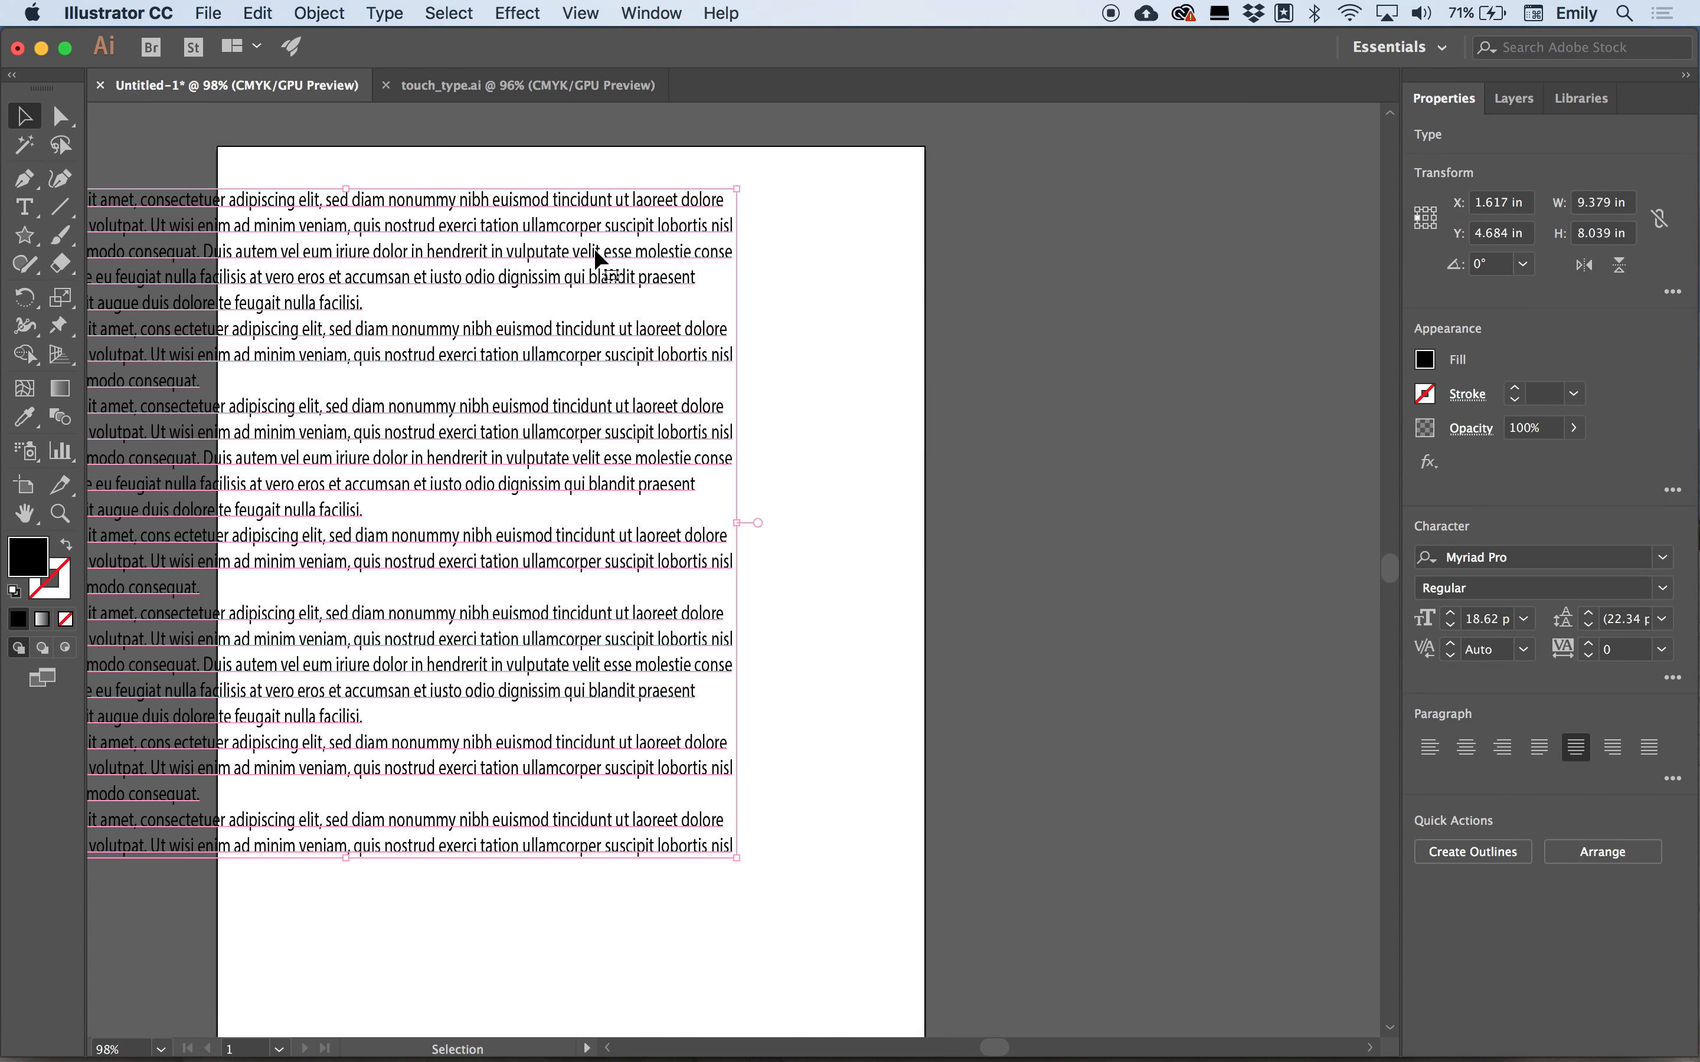
Convert the text back to area text and resize its frame to about 7.5 by 7.4 in.
{"action": "double_click", "coordinate": [759, 524]}
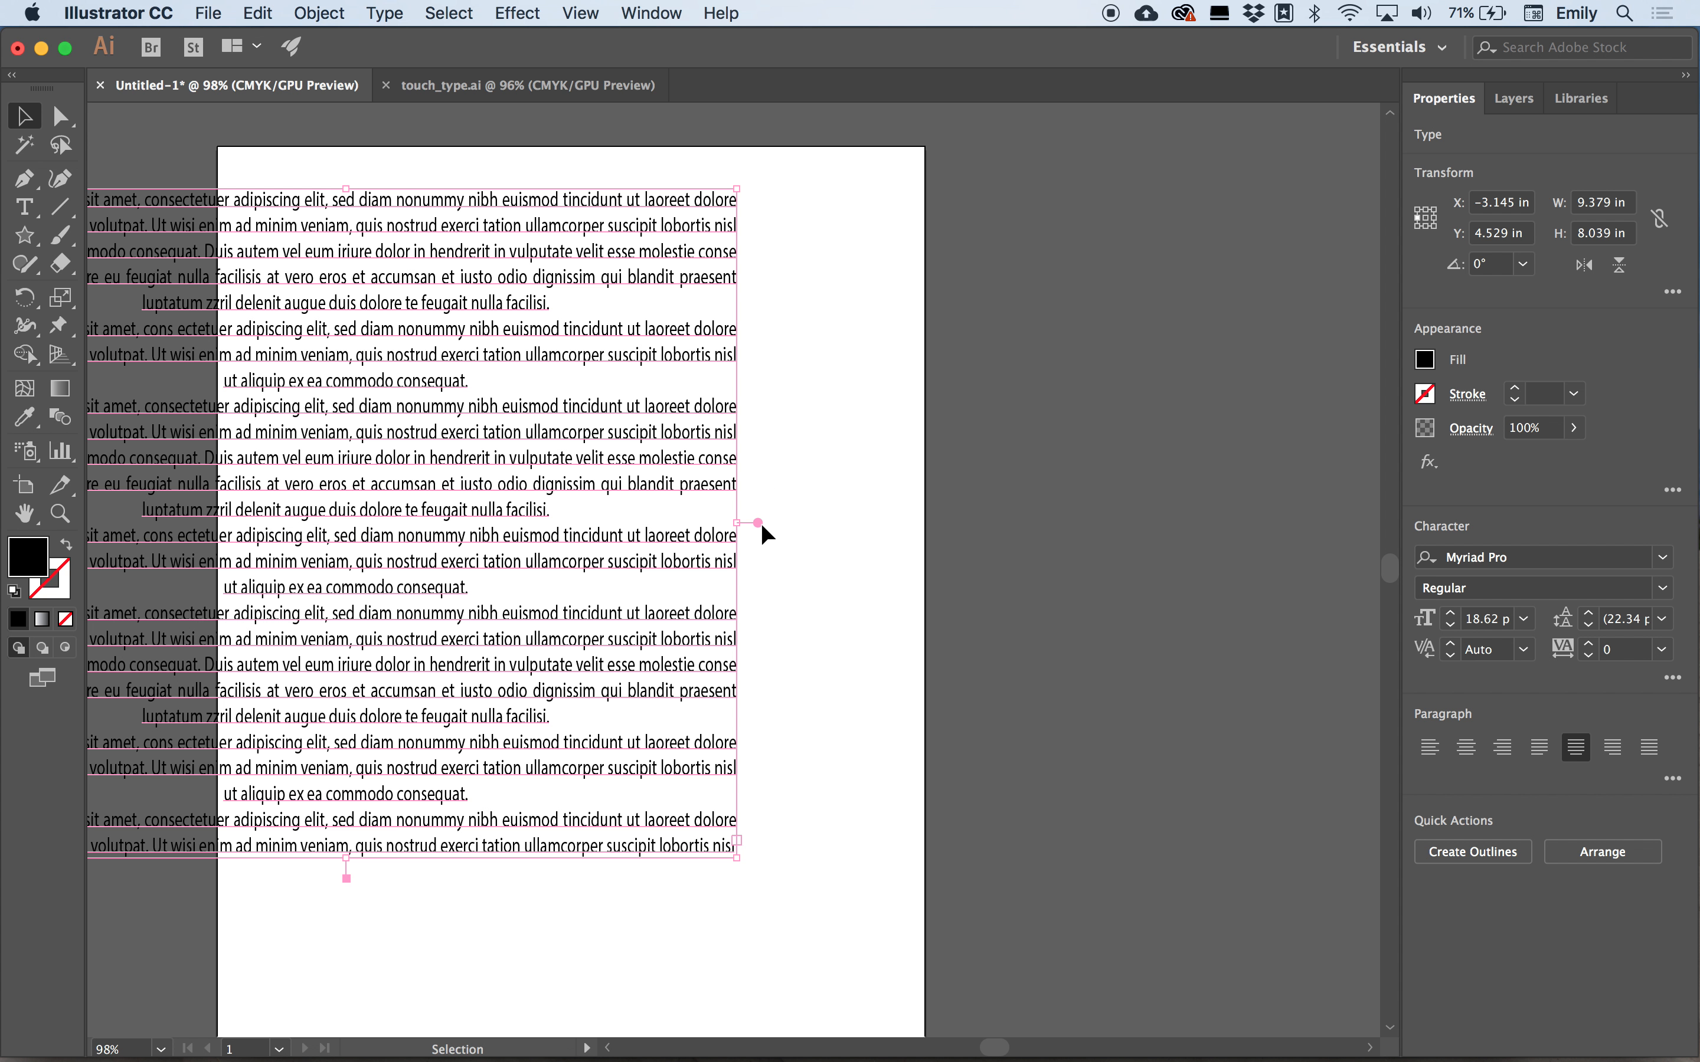
{"action": "left_click_drag", "start_coordinate": [742, 859], "coordinate": [898, 997]}
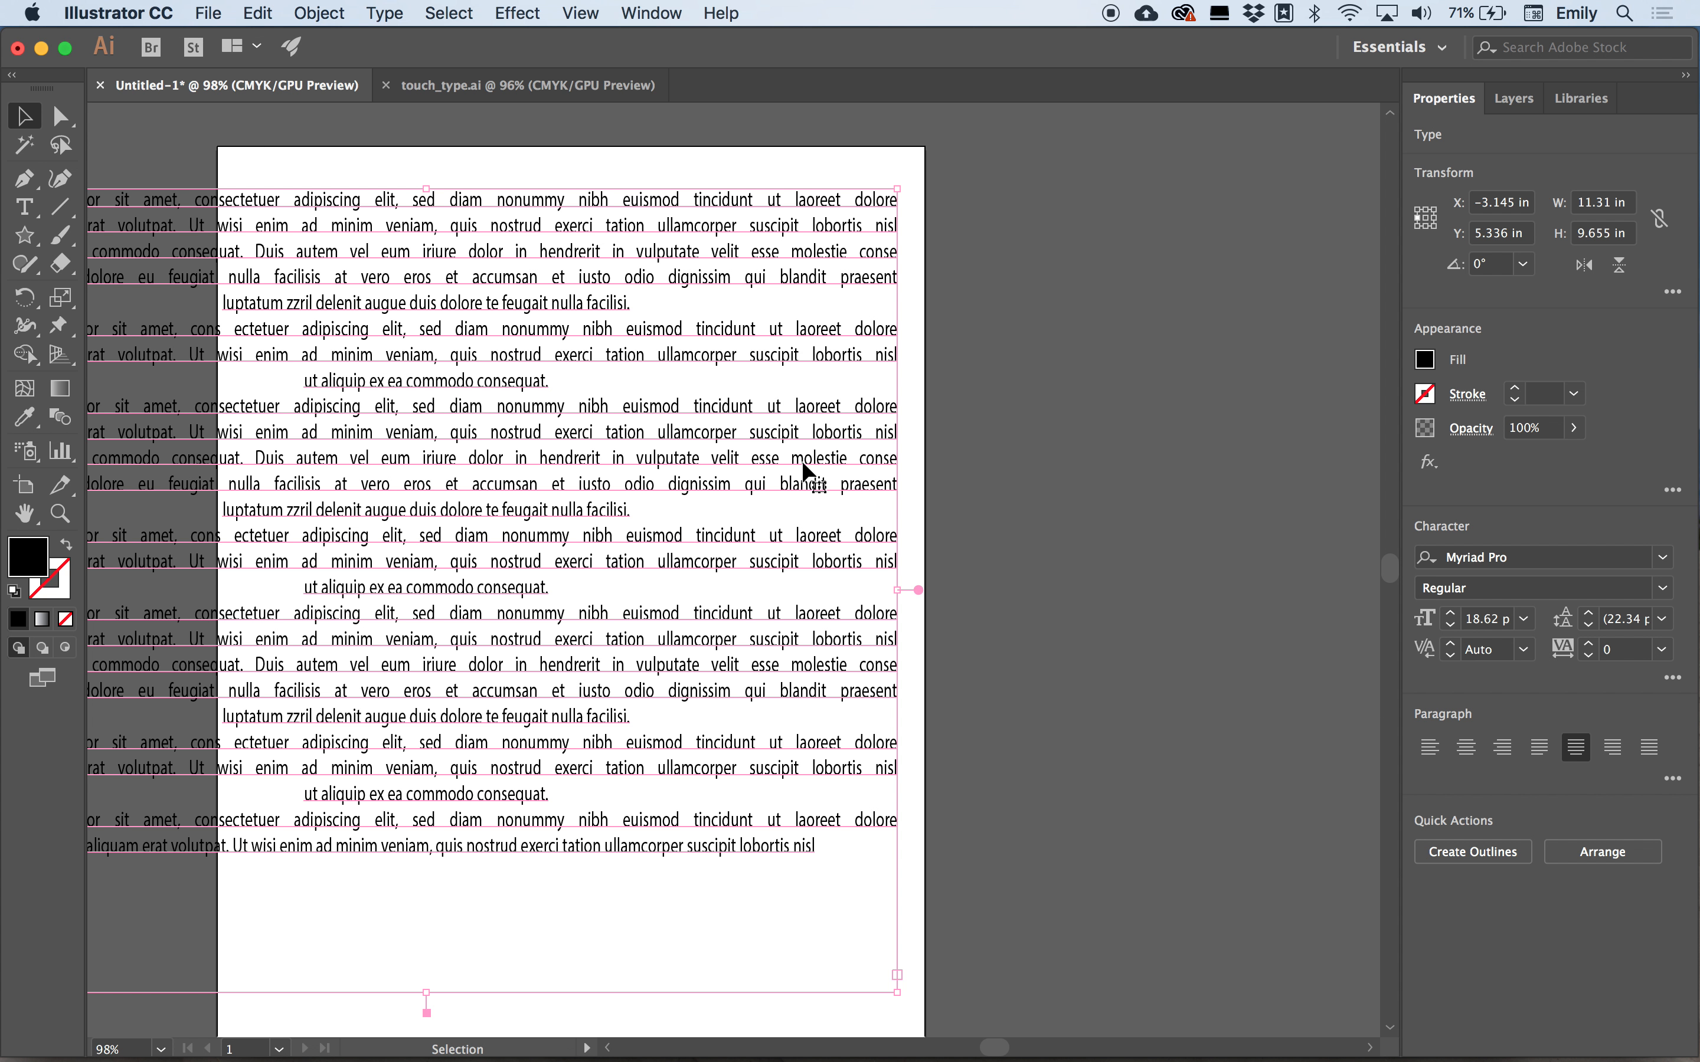
{"action": "left_click_drag", "start_coordinate": [901, 992], "coordinate": [1015, 904]}
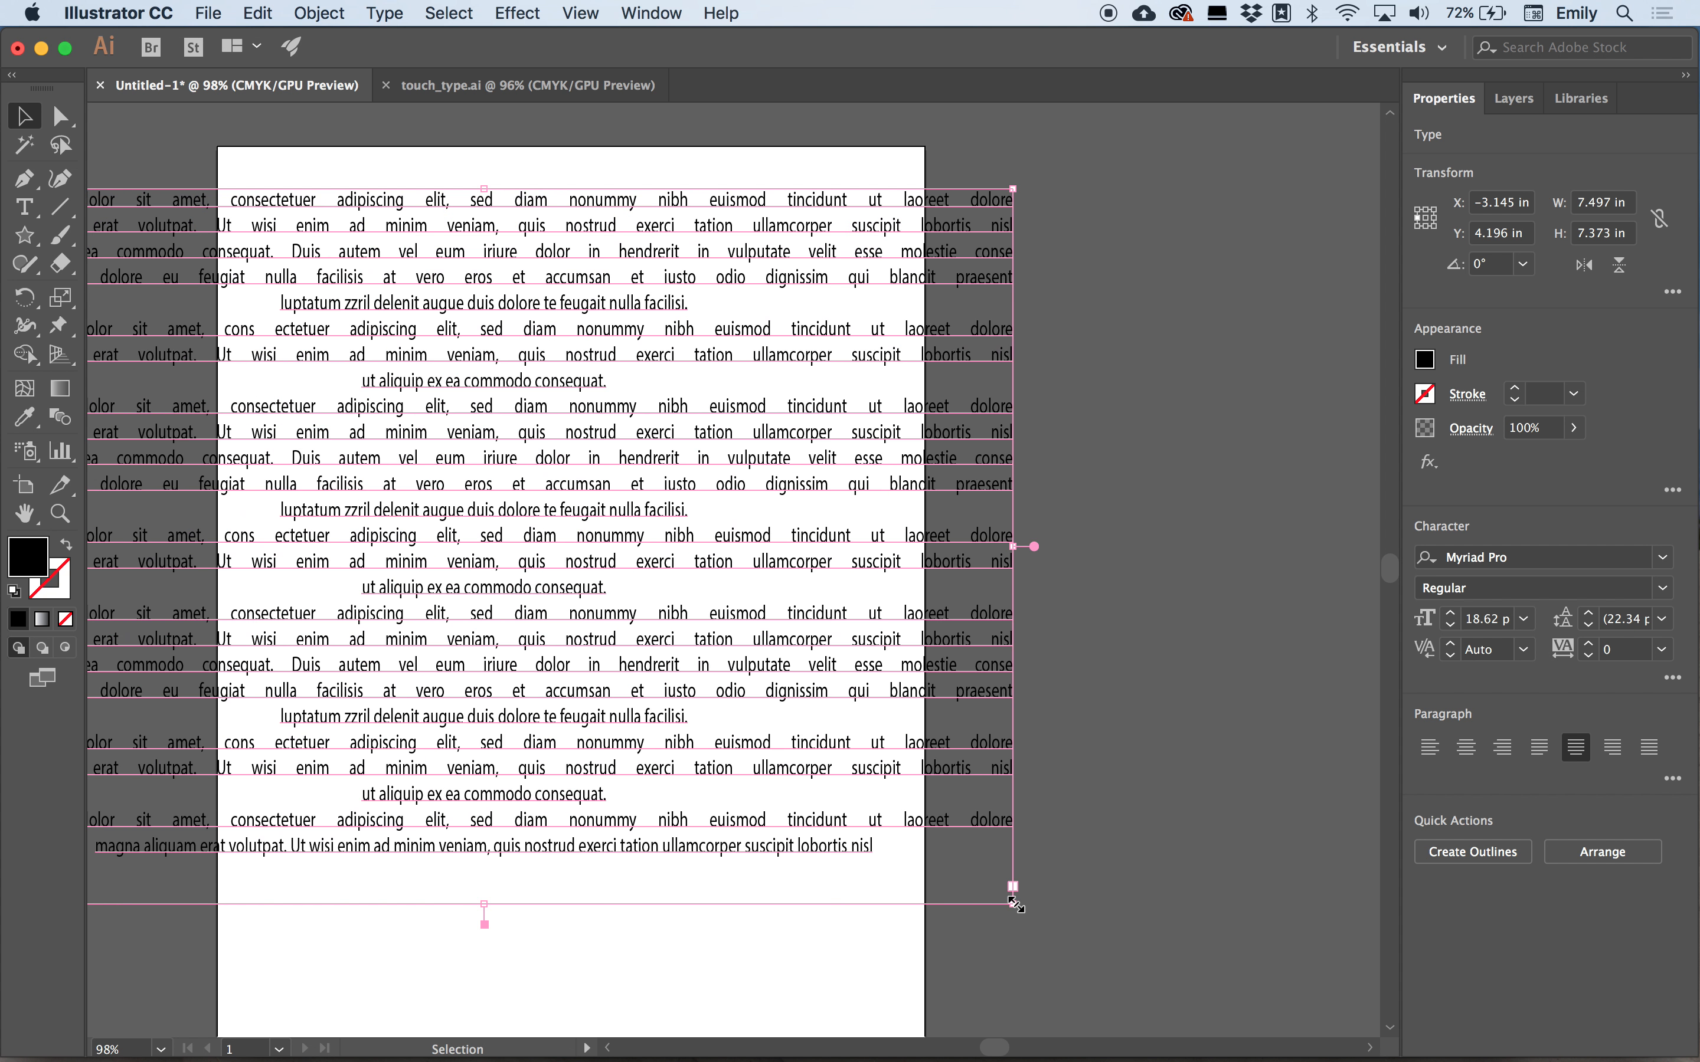